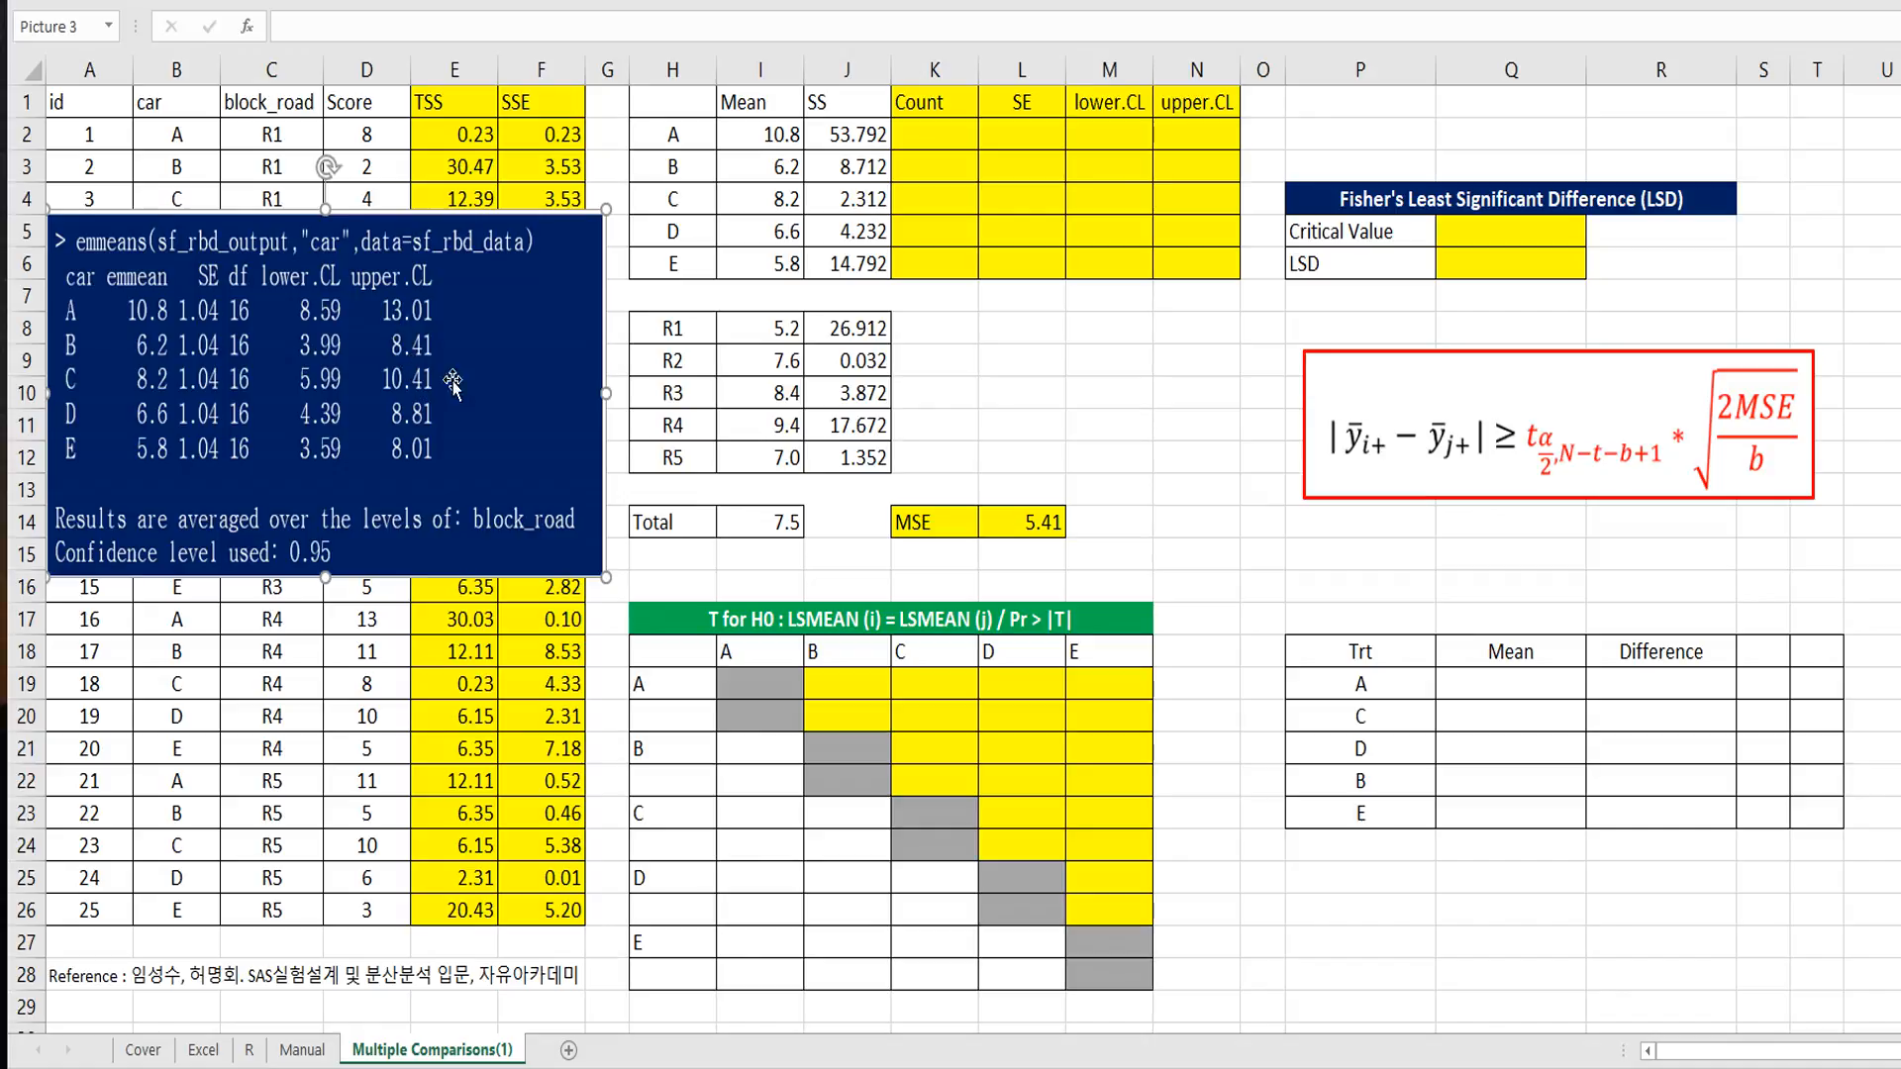
Step: Enter =COUNTIF($B$2:$B$26,H2) in K2 to count the observations for car A
{"action": "left_click", "coordinate": [930, 359]}
{"action": "left_click", "coordinate": [931, 135]}
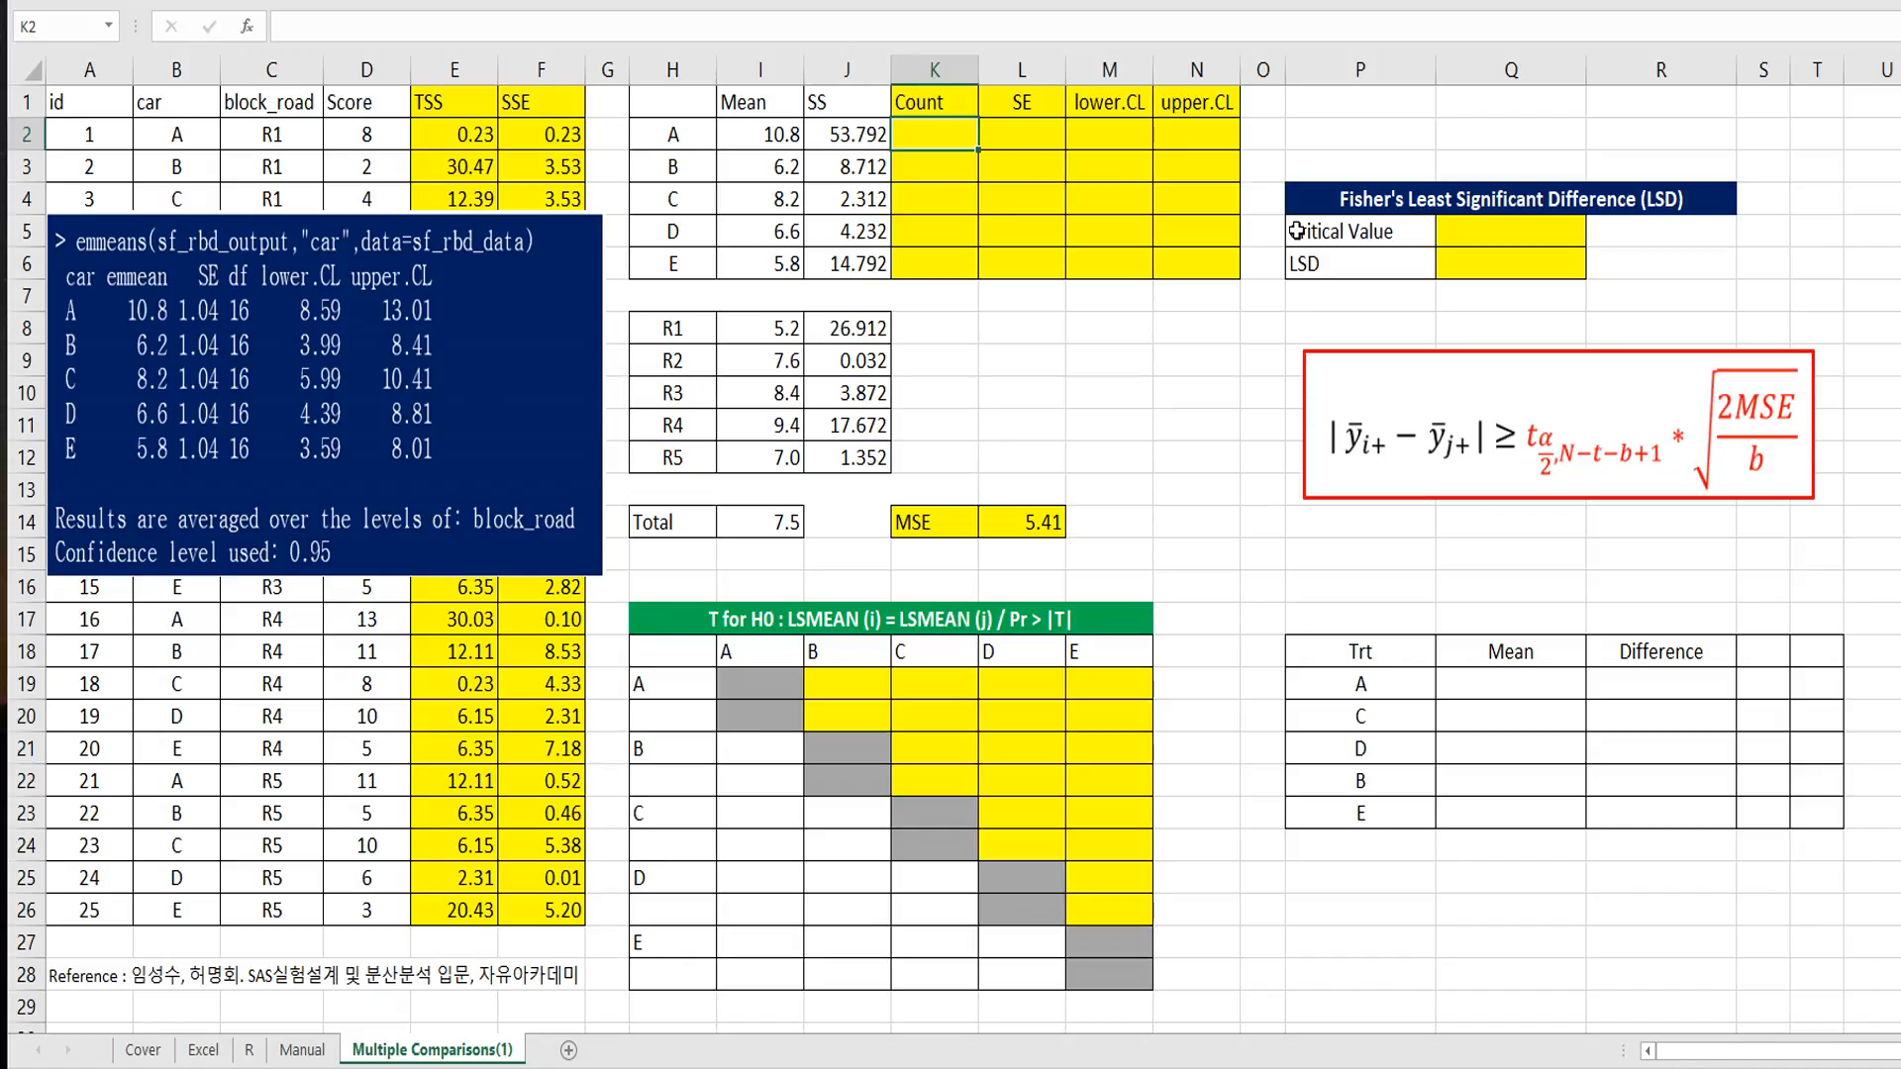
{"action": "type", "text": "=countif"}
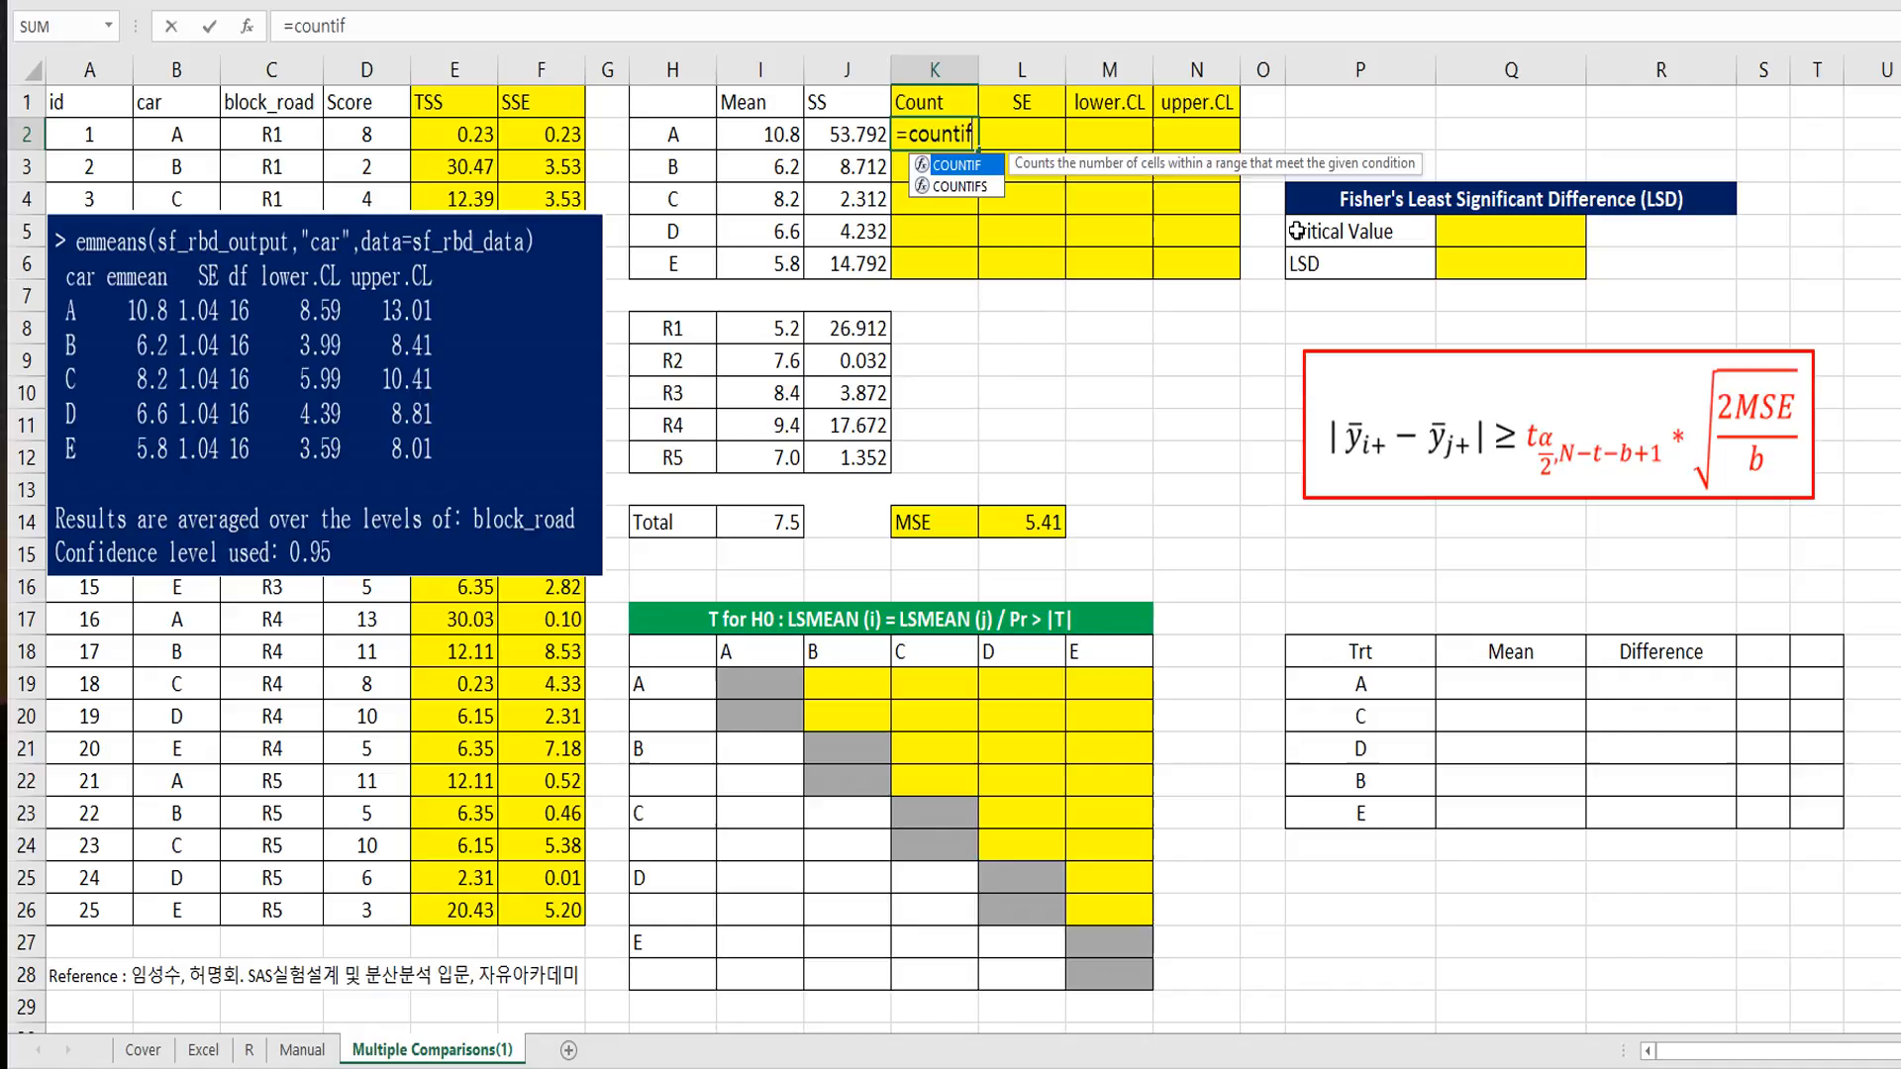
{"action": "type", "text": "("}
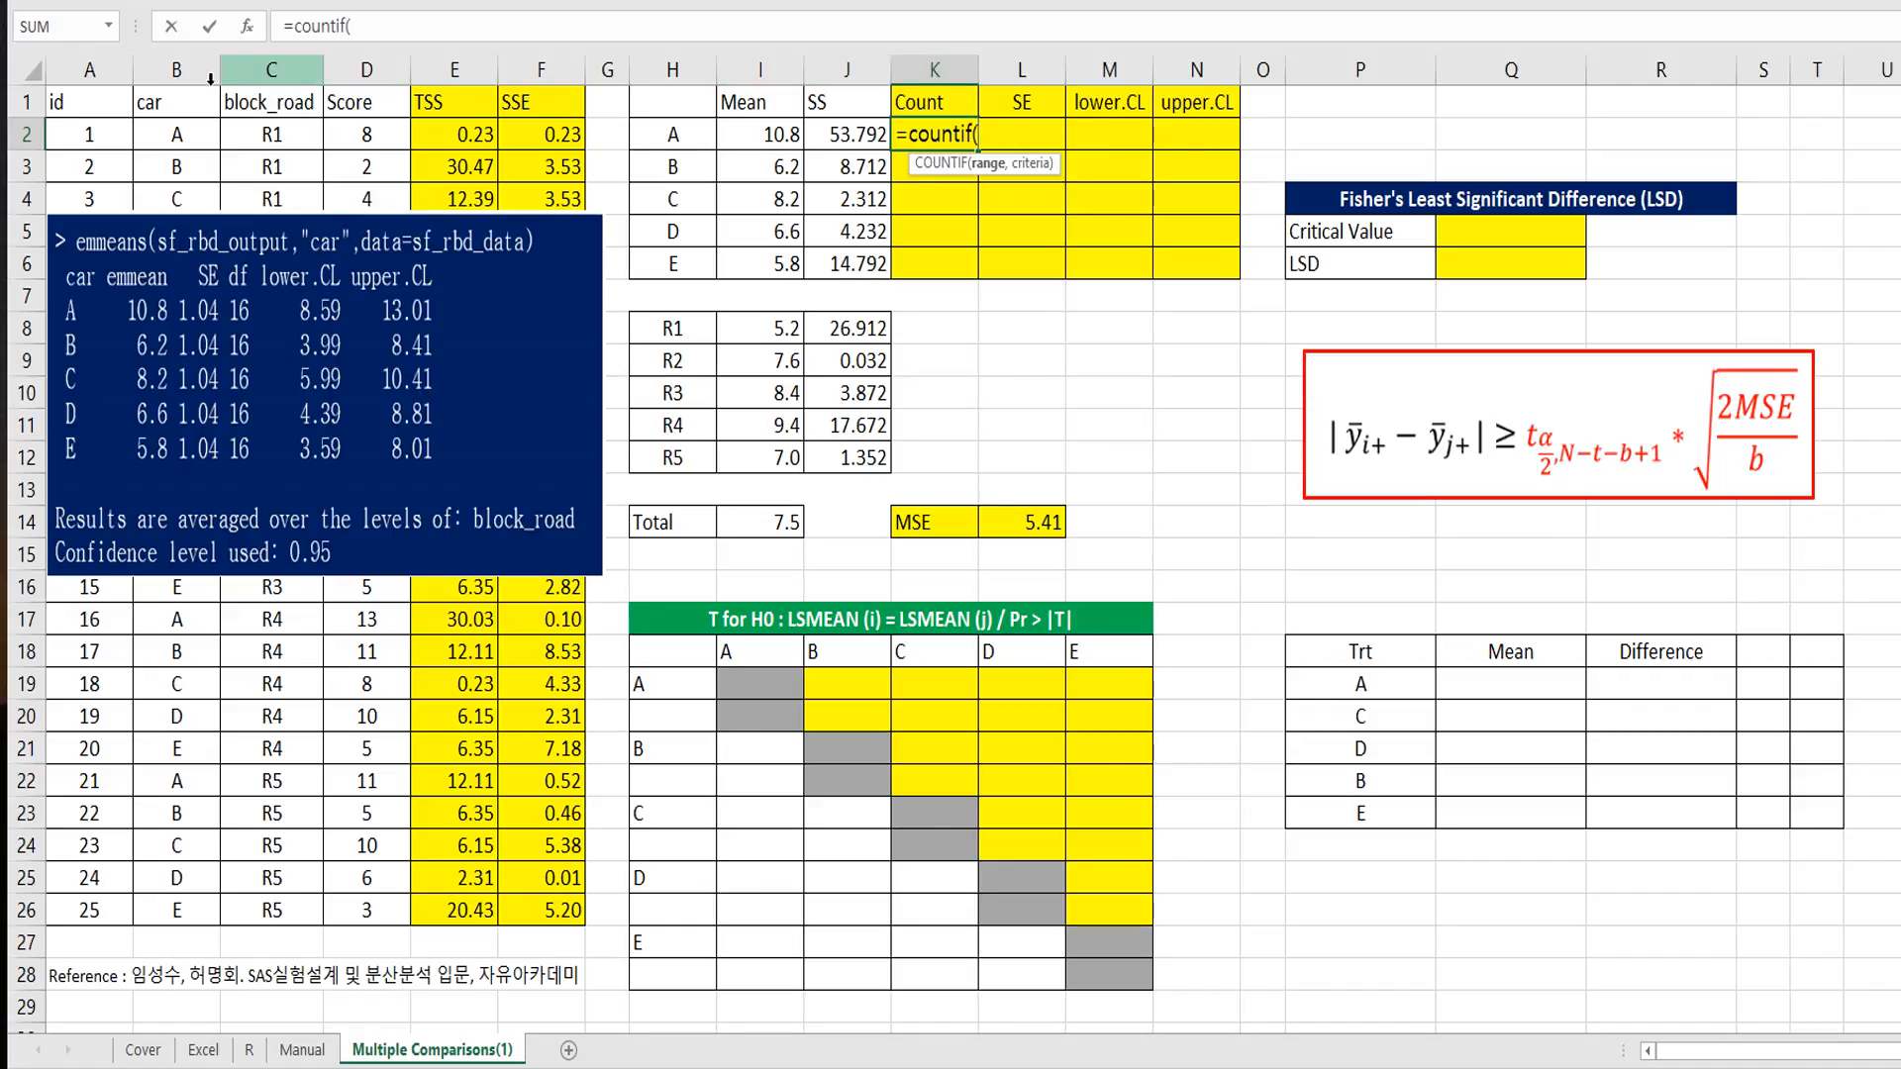
{"action": "left_click_drag", "start_coordinate": [176, 133], "coordinate": [175, 907]}
{"action": "key", "text": "F4"}
{"action": "type", "text": ","}
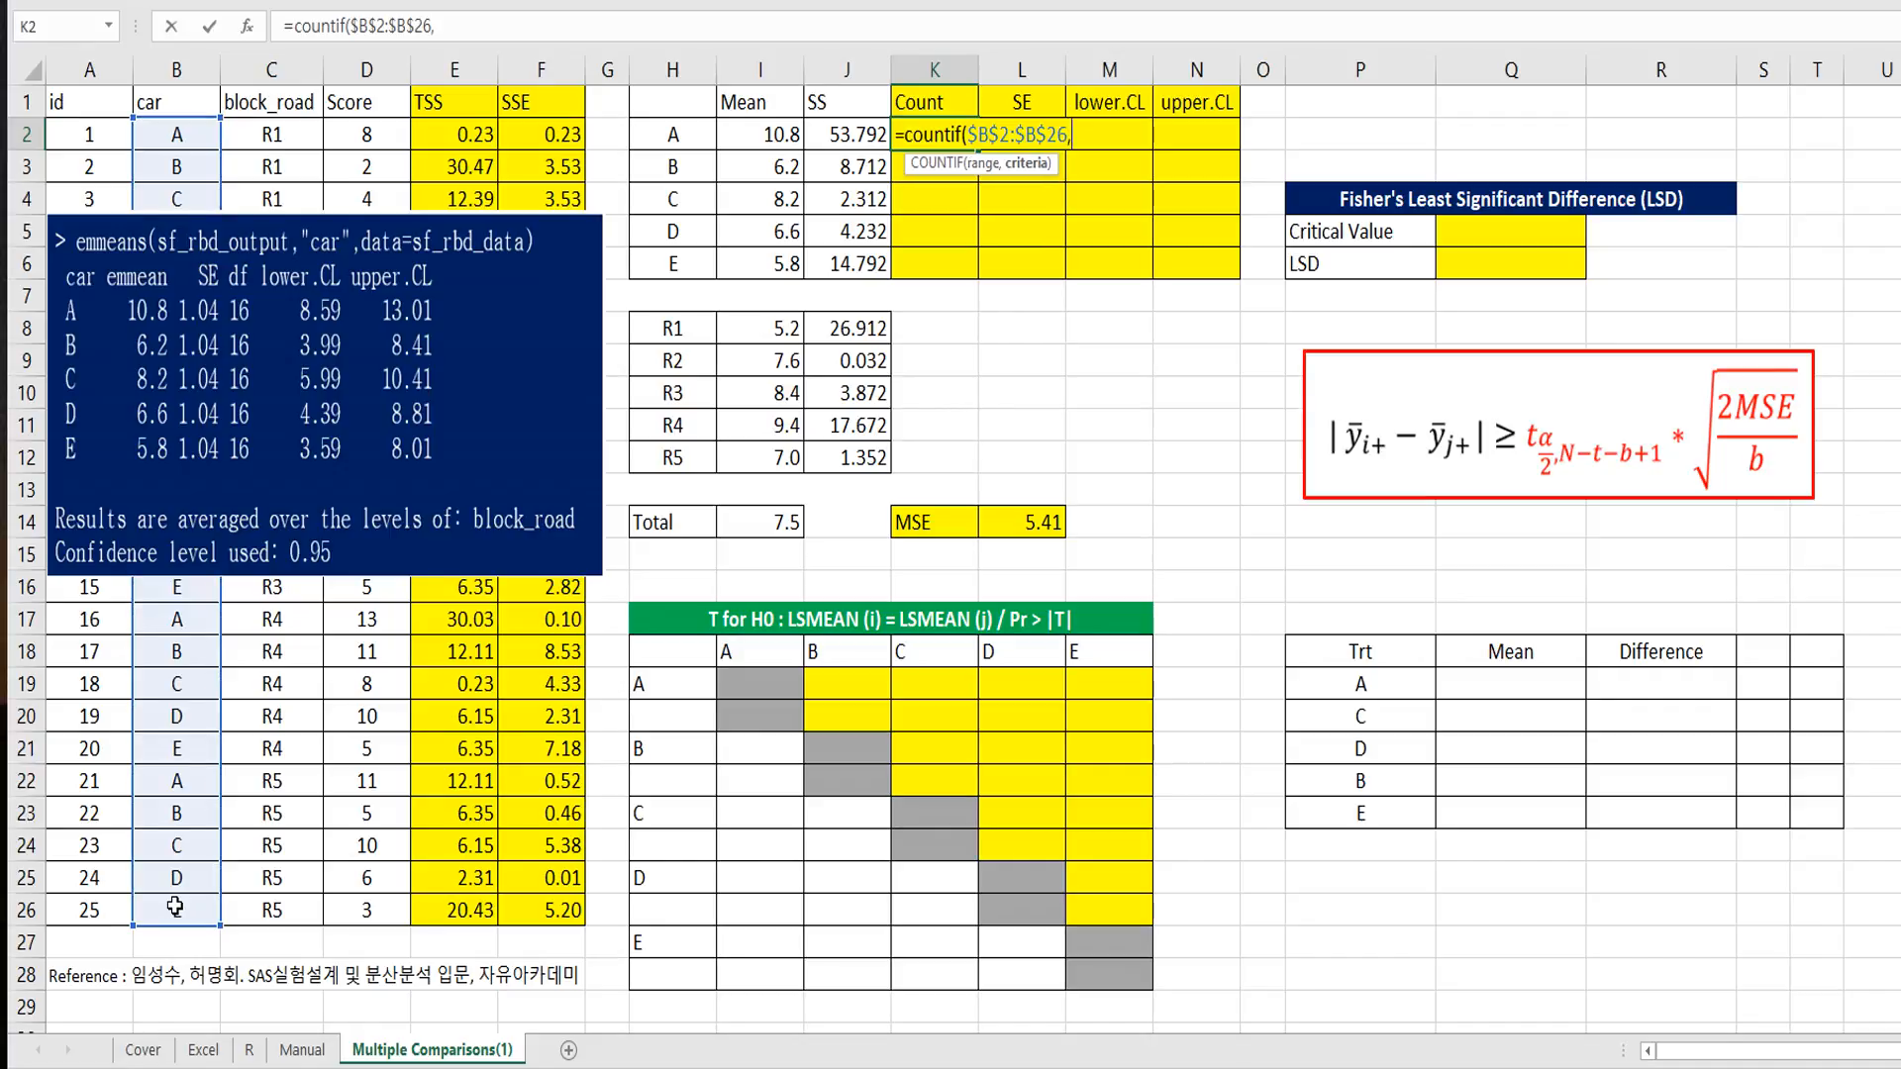
{"action": "left_click", "coordinate": [676, 134]}
{"action": "type", "text": ")"}
{"action": "key", "text": "Return"}
Step: Copy the count formula from K2 down through K6 for the other cars
{"action": "key", "text": "Up"}
{"action": "key", "text": "ctrl+c"}
{"action": "key", "text": "shift+Down"}
{"action": "key", "text": "shift+Down"}
{"action": "key", "text": "shift+Down"}
{"action": "key", "text": "shift+Down"}
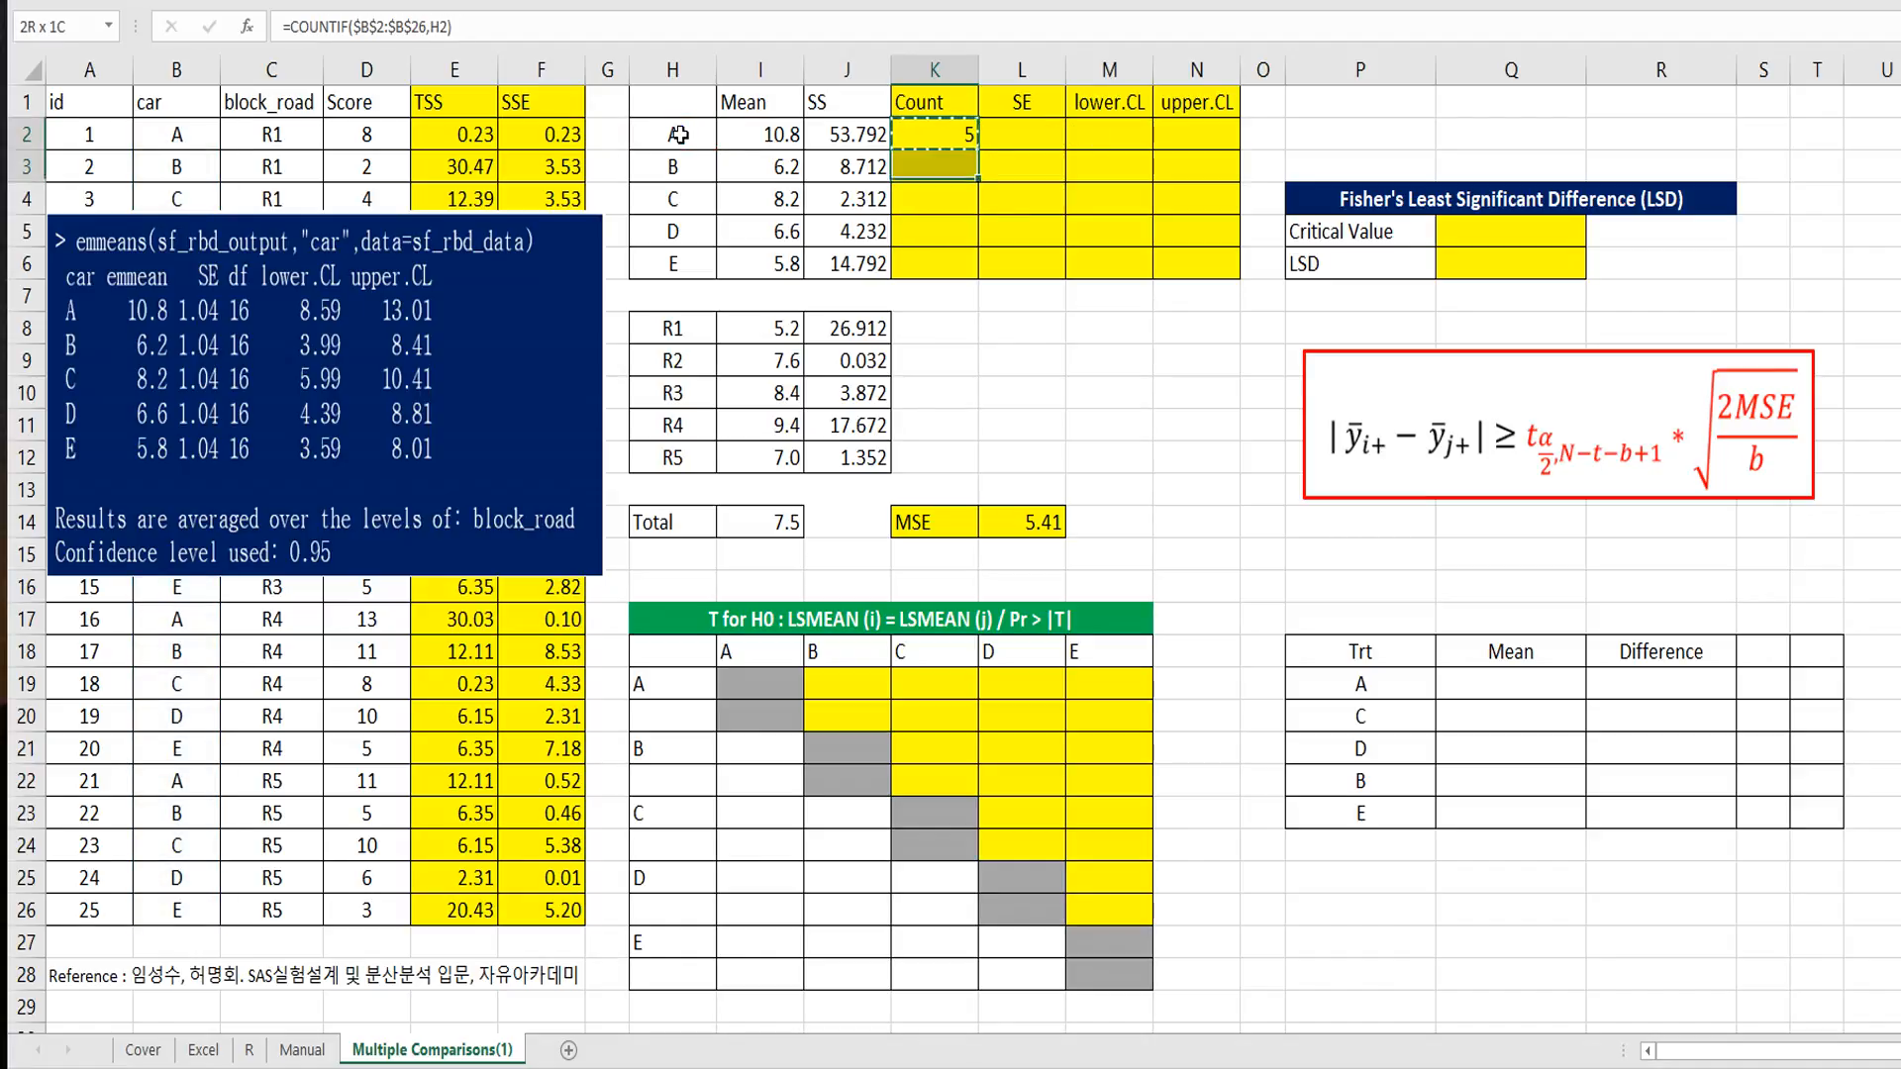
{"action": "key", "text": "ctrl+v"}
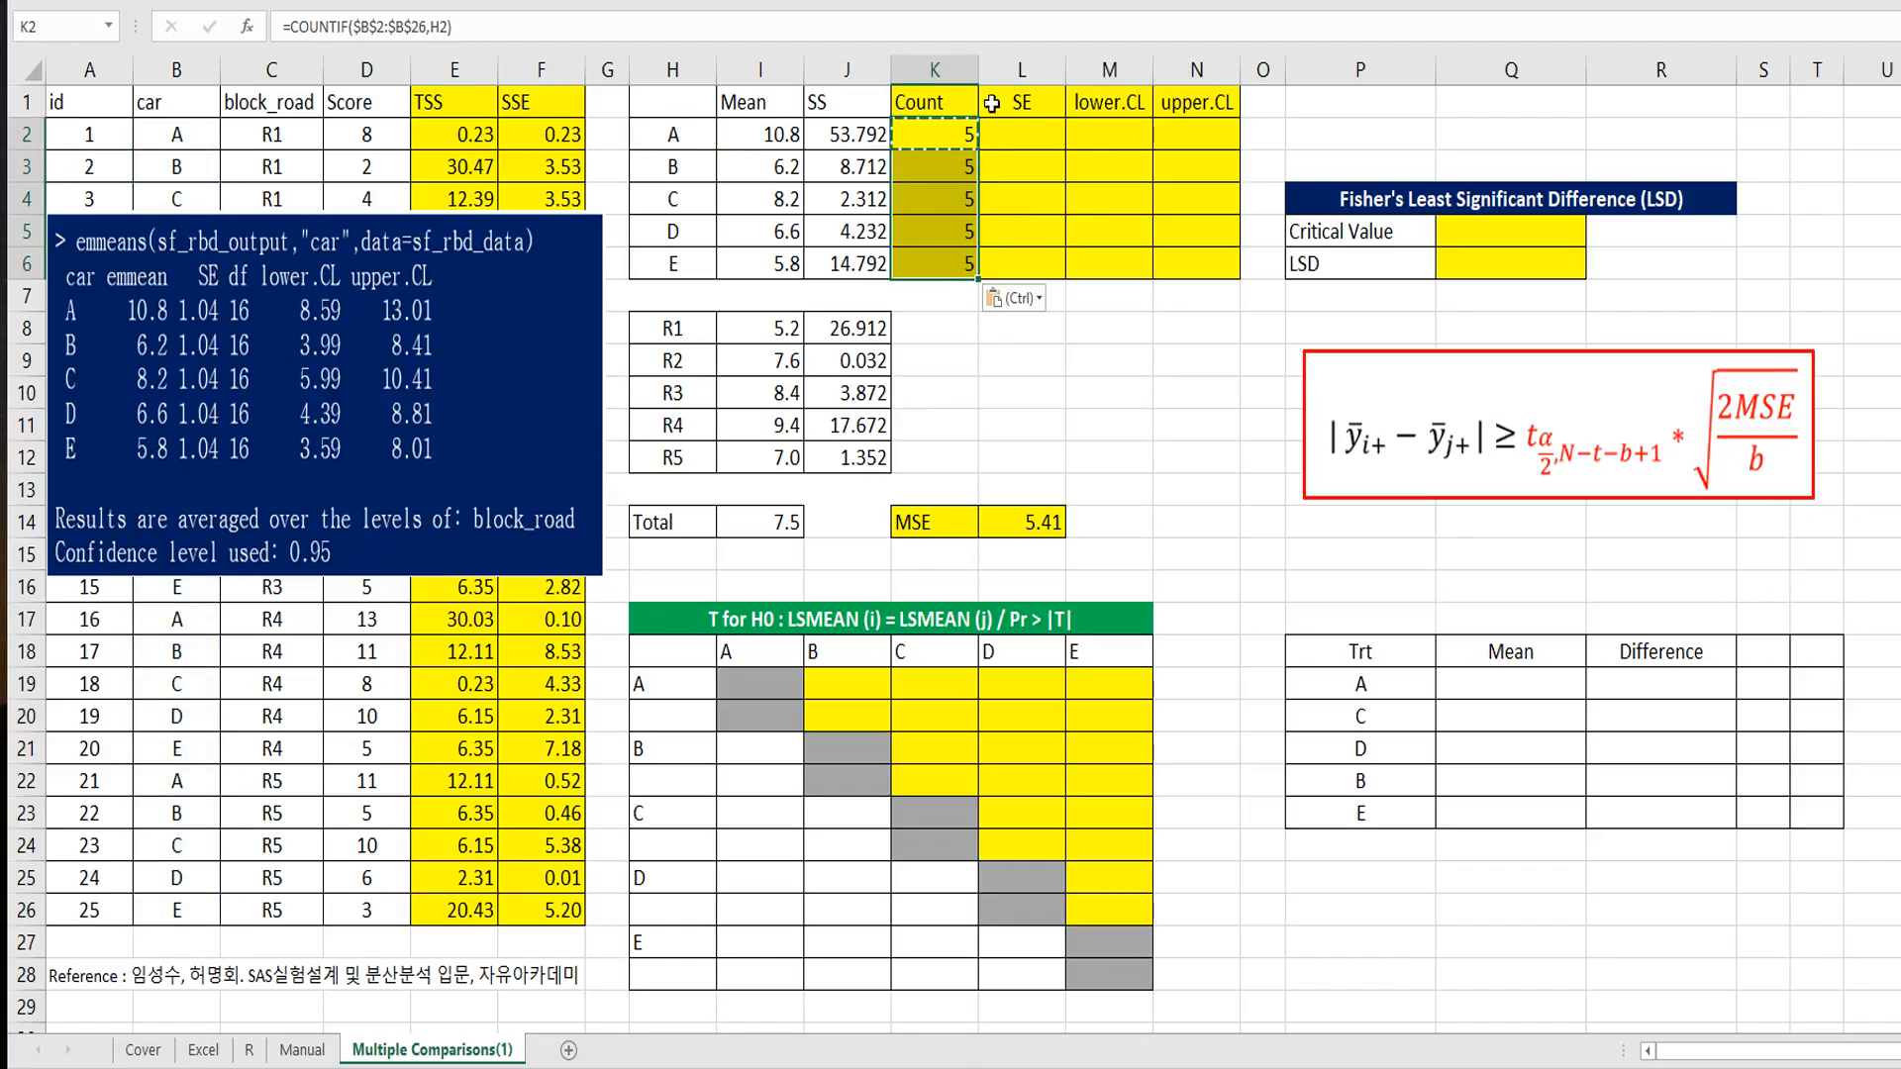
Step: Enter =SQRT(L14/K2) in L2 for car A's standard error and fill it down through L6
{"action": "left_click", "coordinate": [1020, 134]}
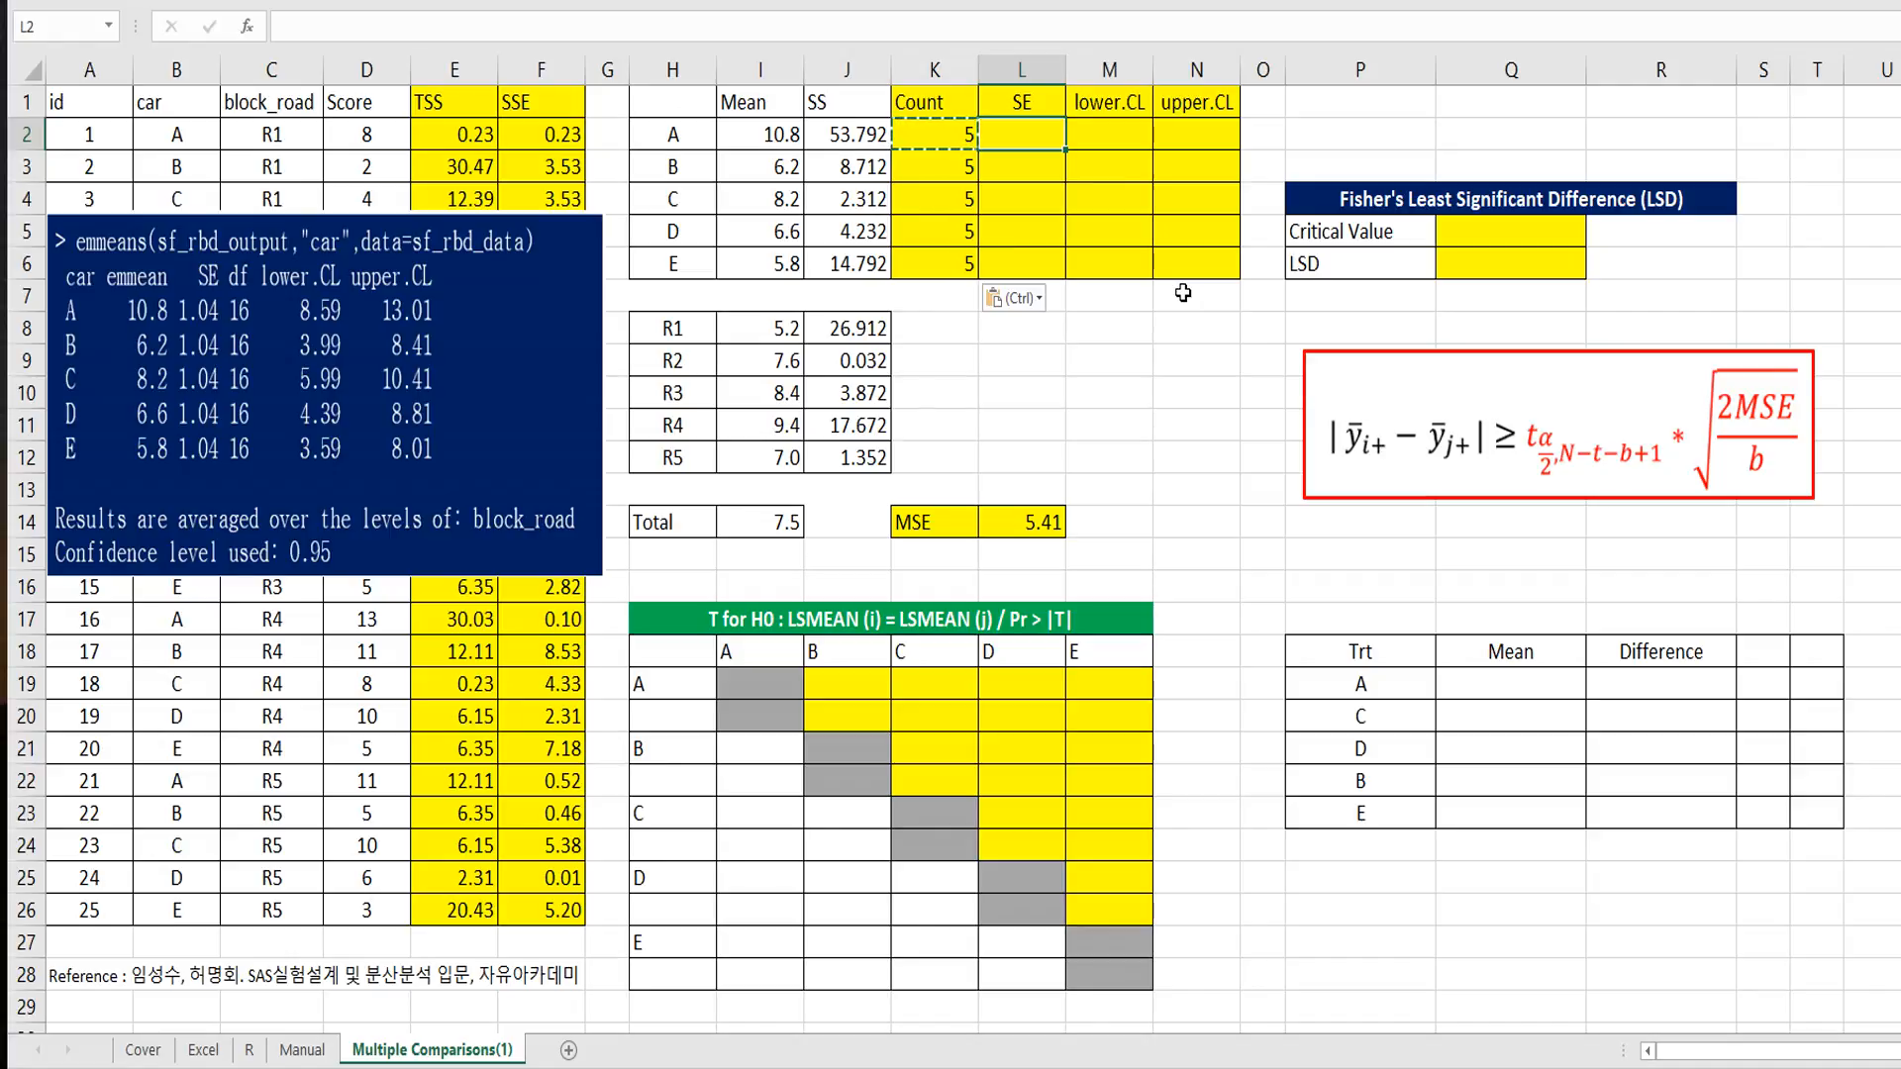
{"action": "type", "text": "="}
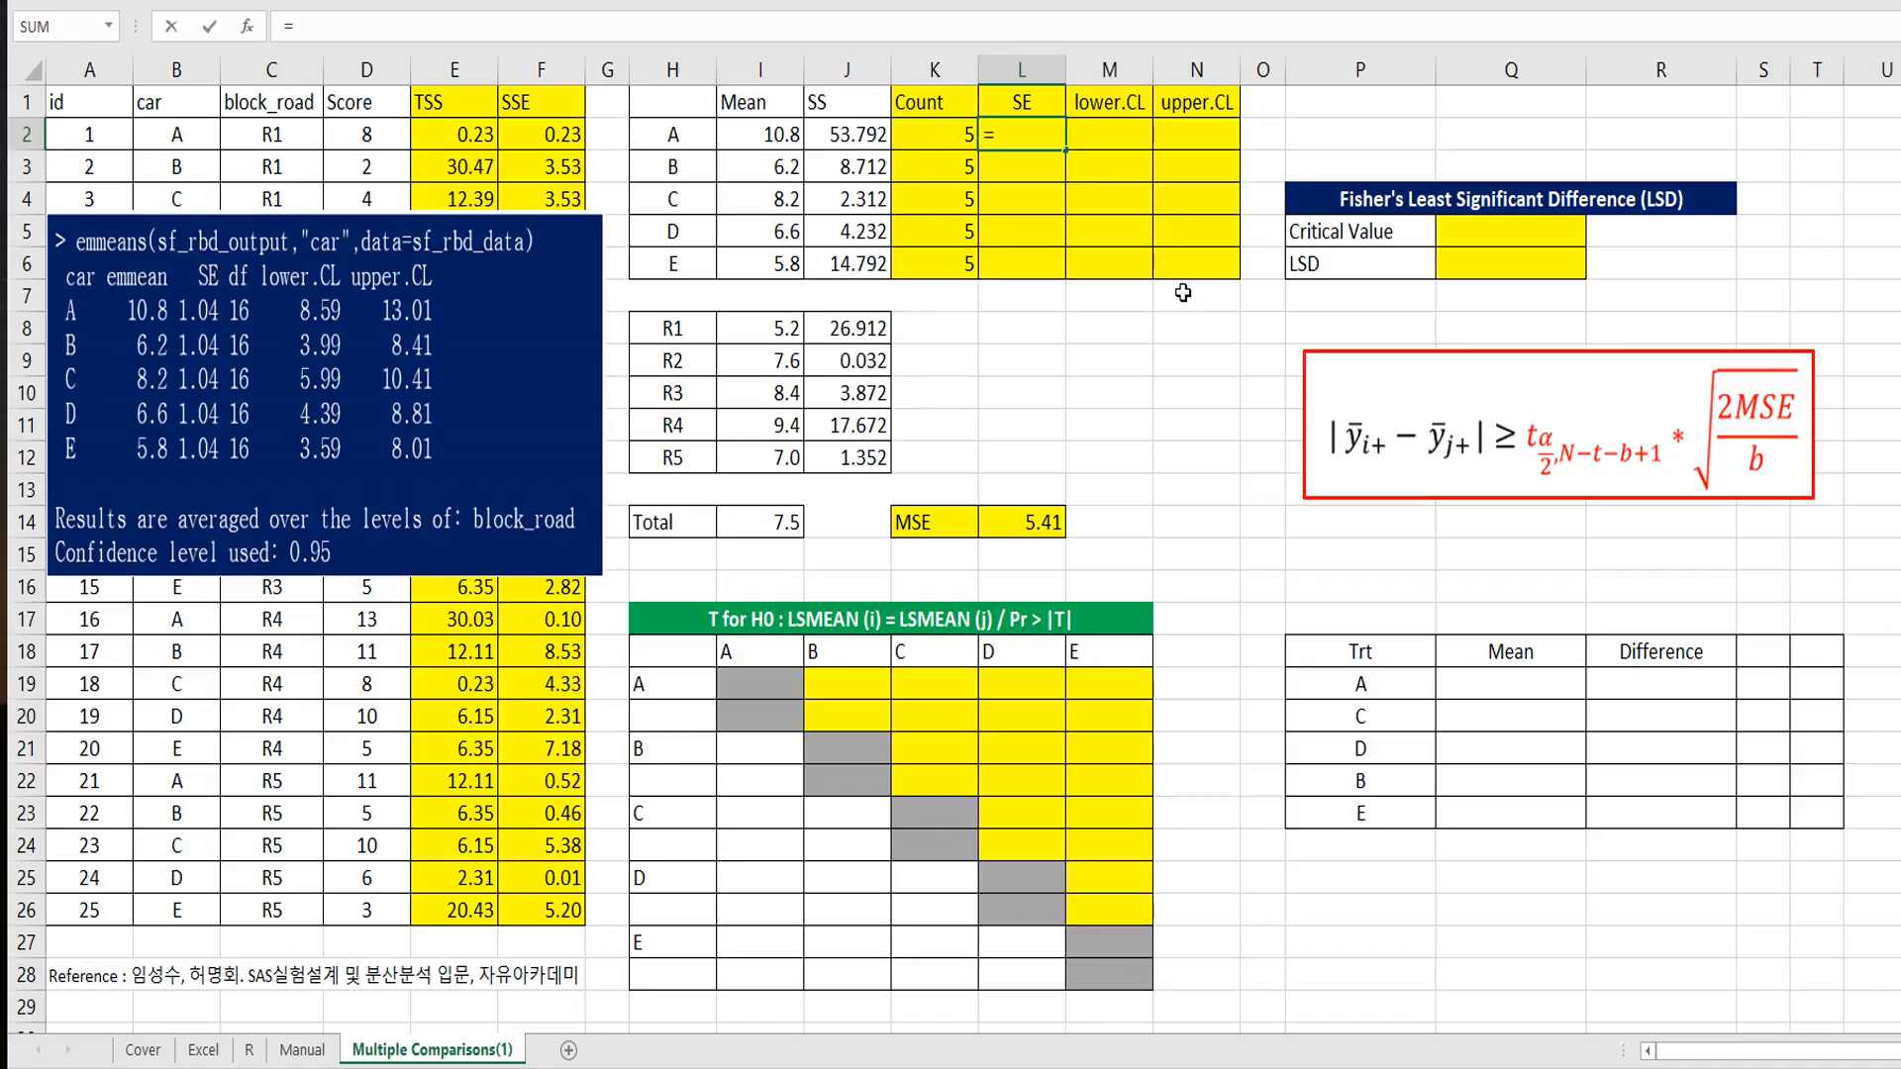
{"action": "type", "text": "sqrt("}
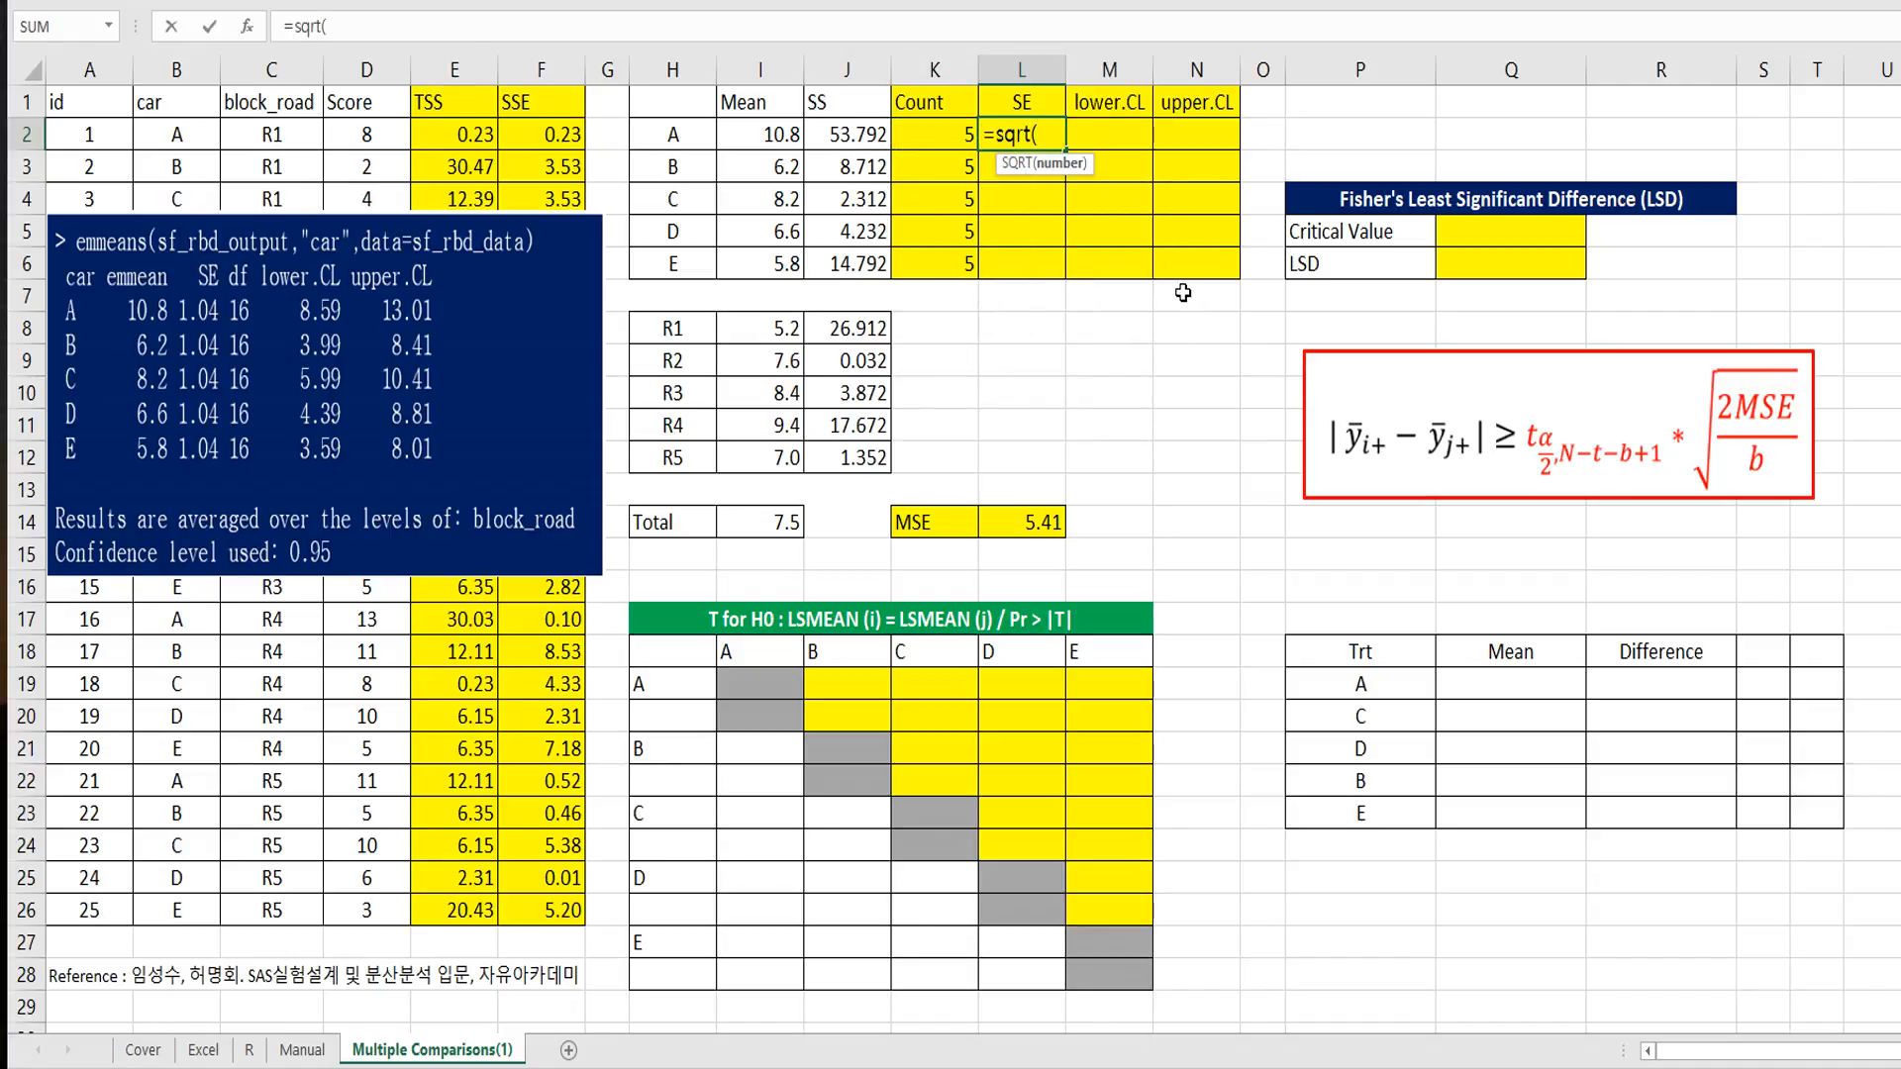
{"action": "left_click", "coordinate": [1029, 516]}
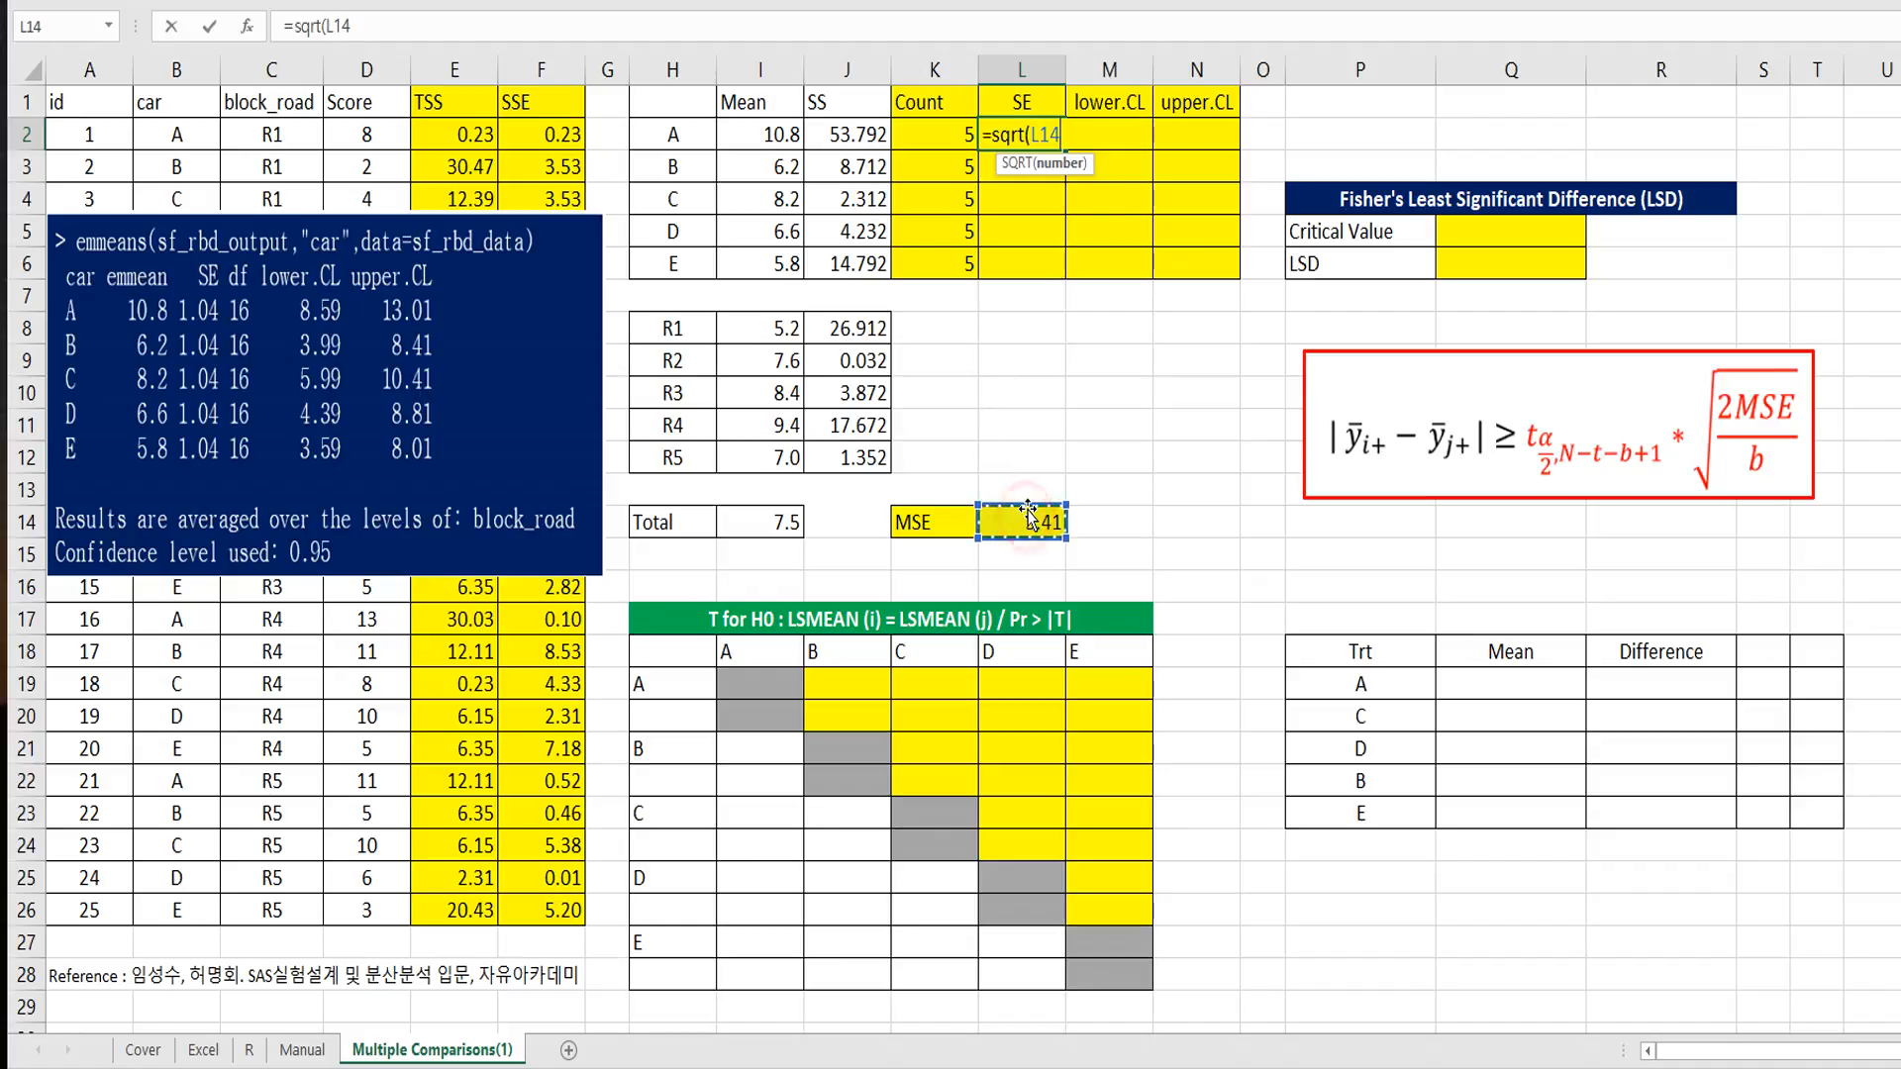
{"action": "type", "text": "/"}
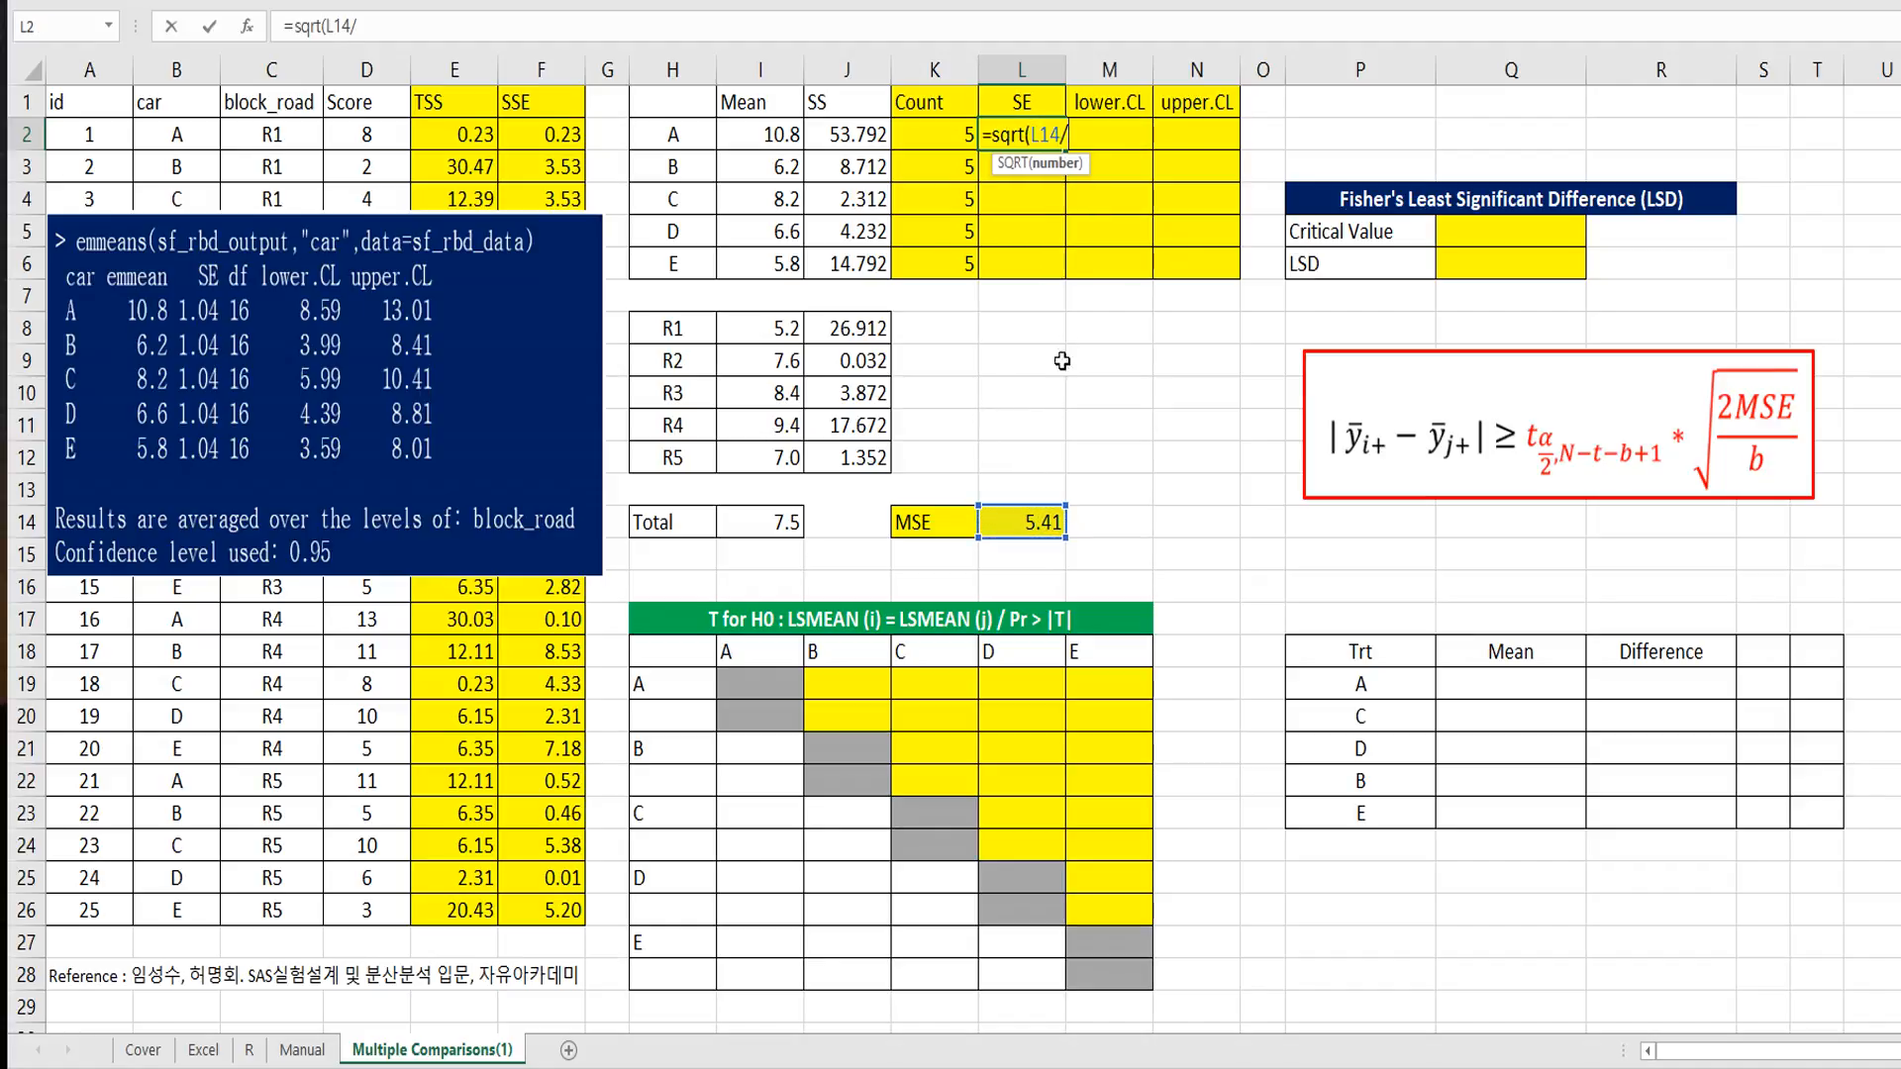
{"action": "left_click", "coordinate": [946, 132]}
{"action": "key", "text": "Return"}
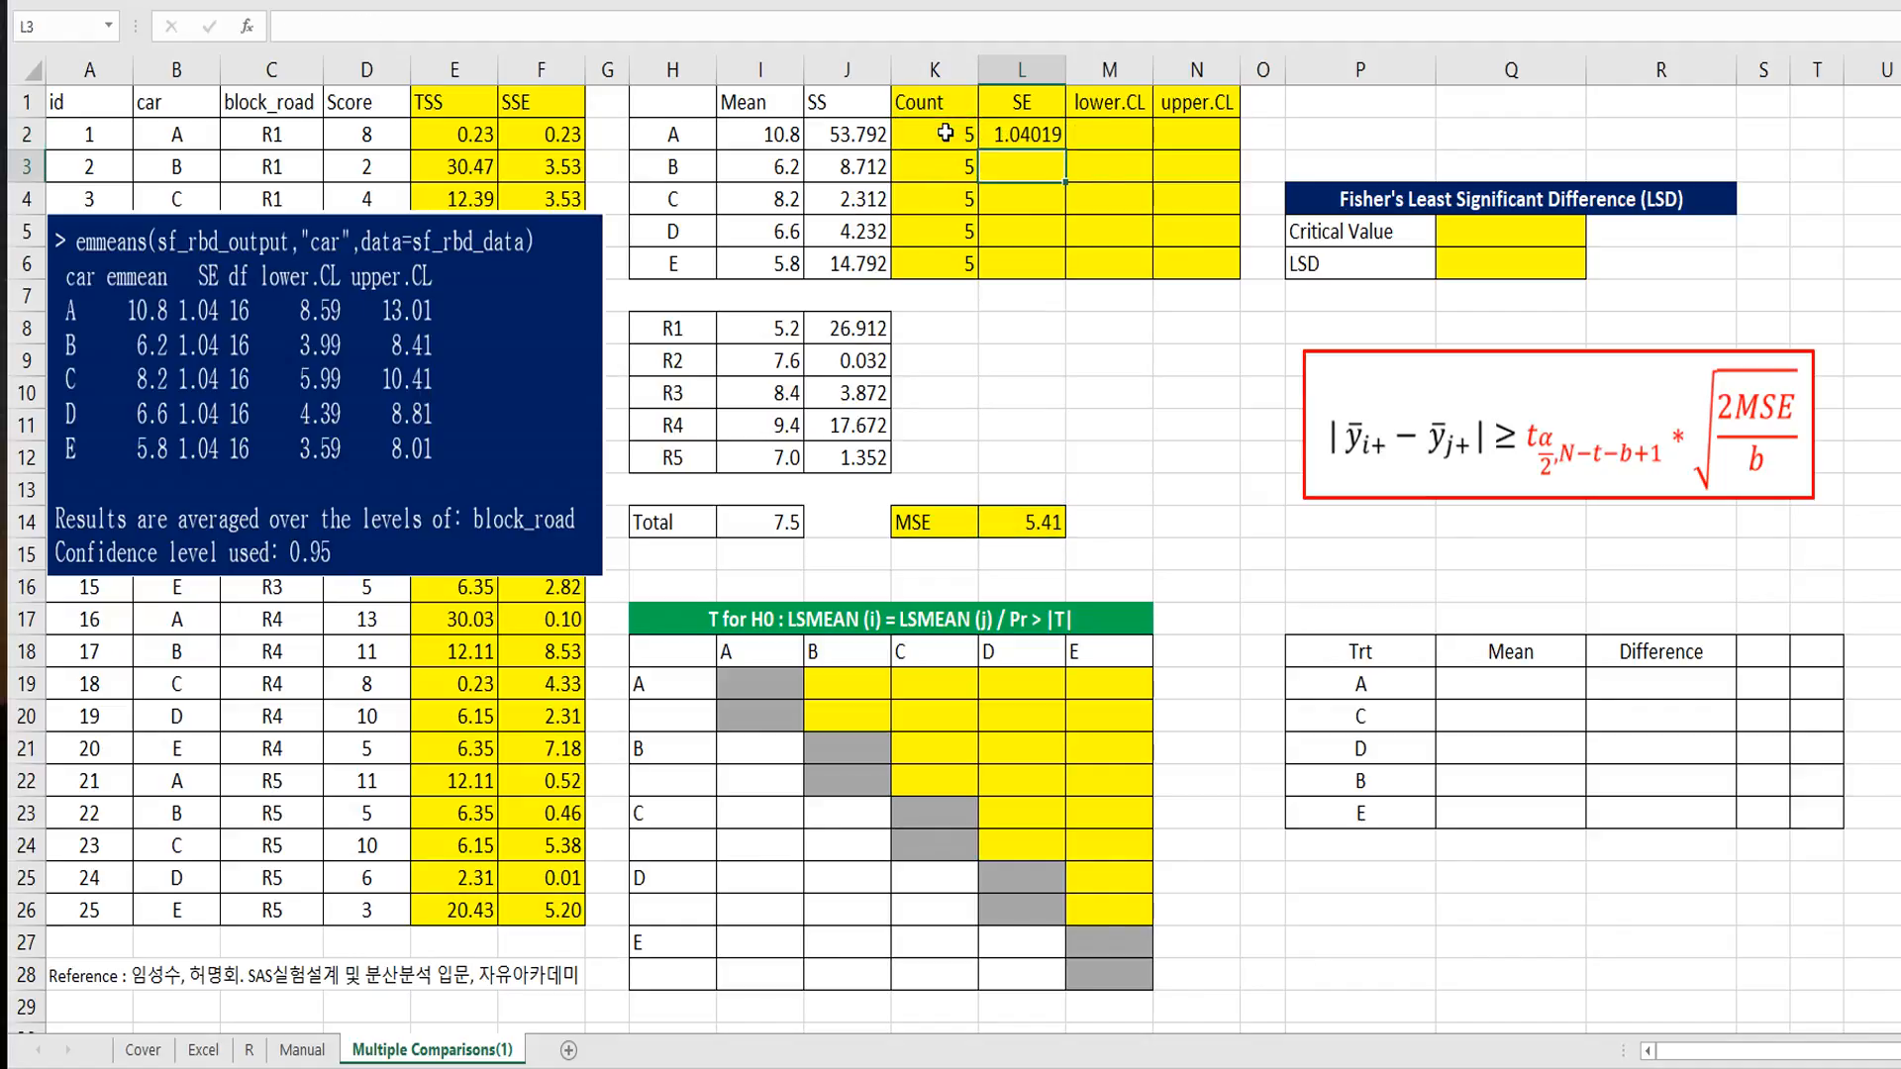
{"action": "left_click", "coordinate": [1022, 139]}
{"action": "double_click", "coordinate": [1066, 149]}
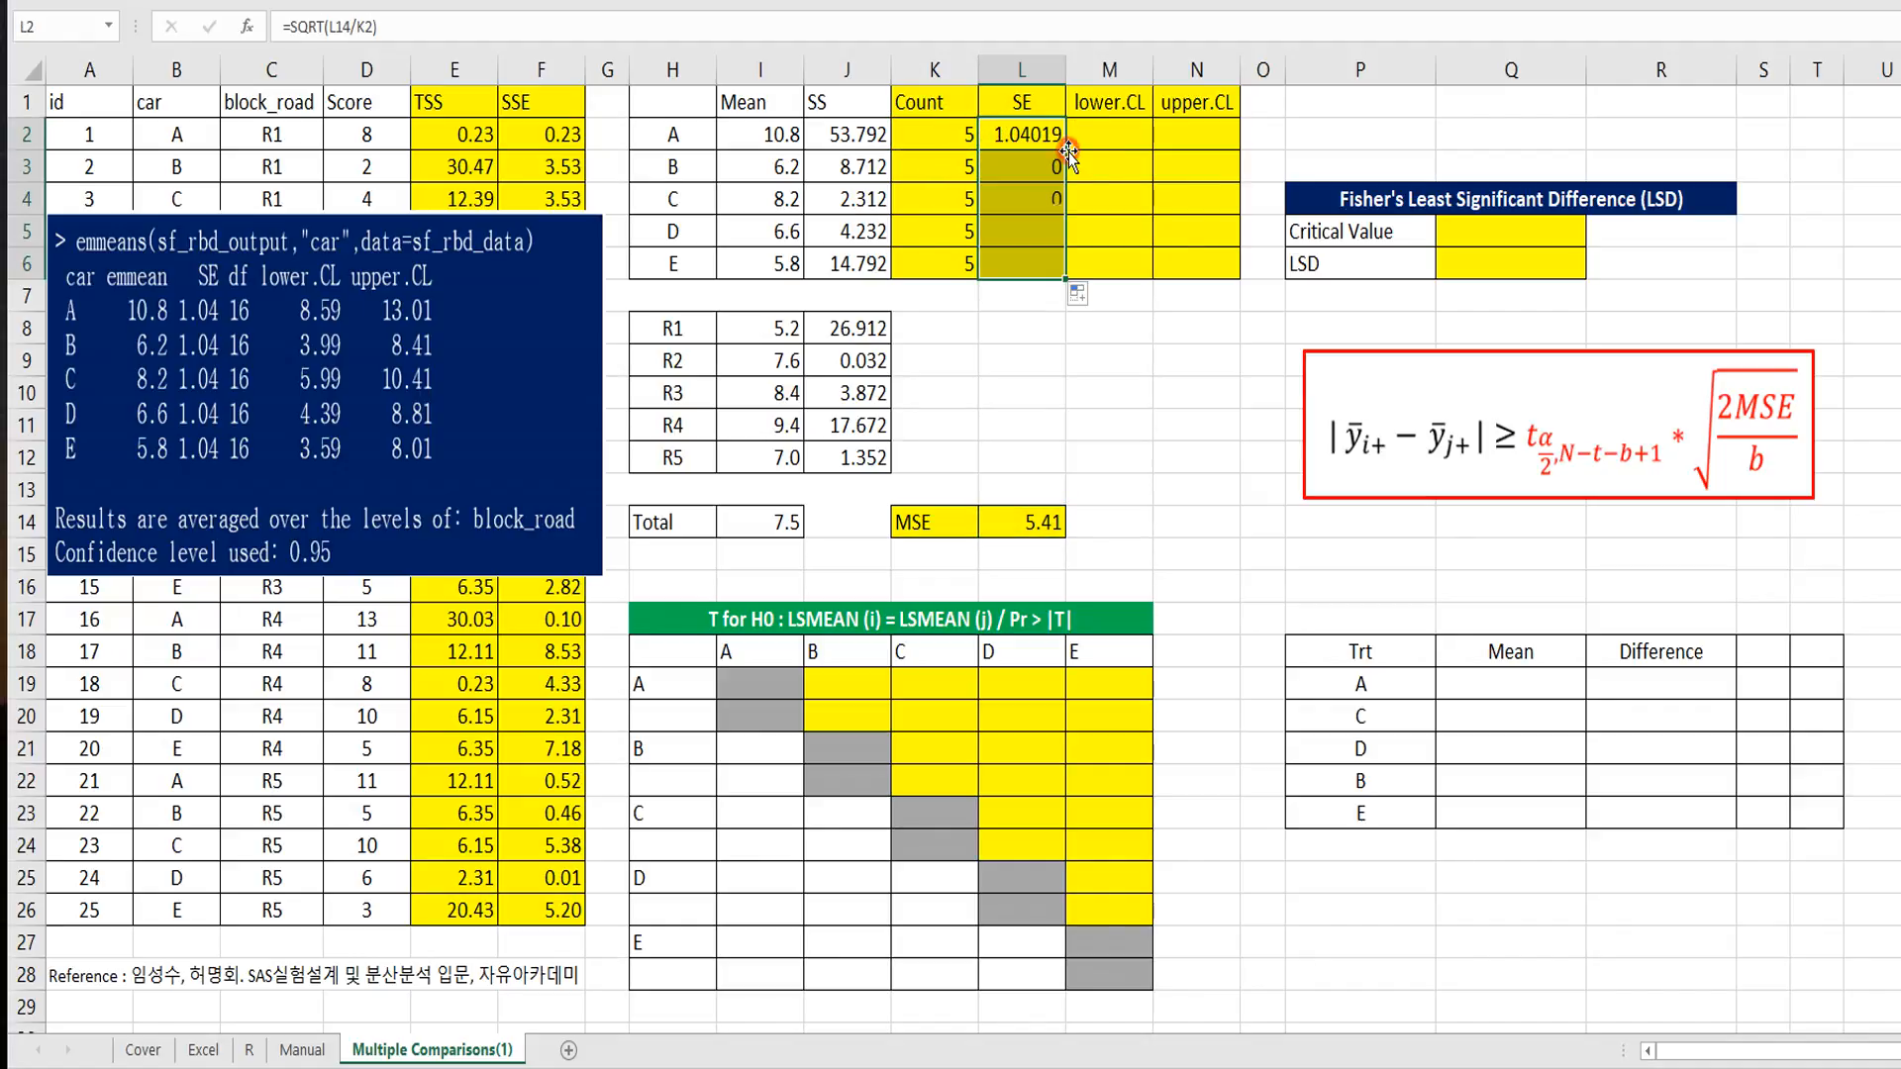
Step: Make the MSE reference in L2 absolute as $L$14 and refill the SE formula down through L6
{"action": "left_click", "coordinate": [1035, 137]}
{"action": "left_click", "coordinate": [334, 26]}
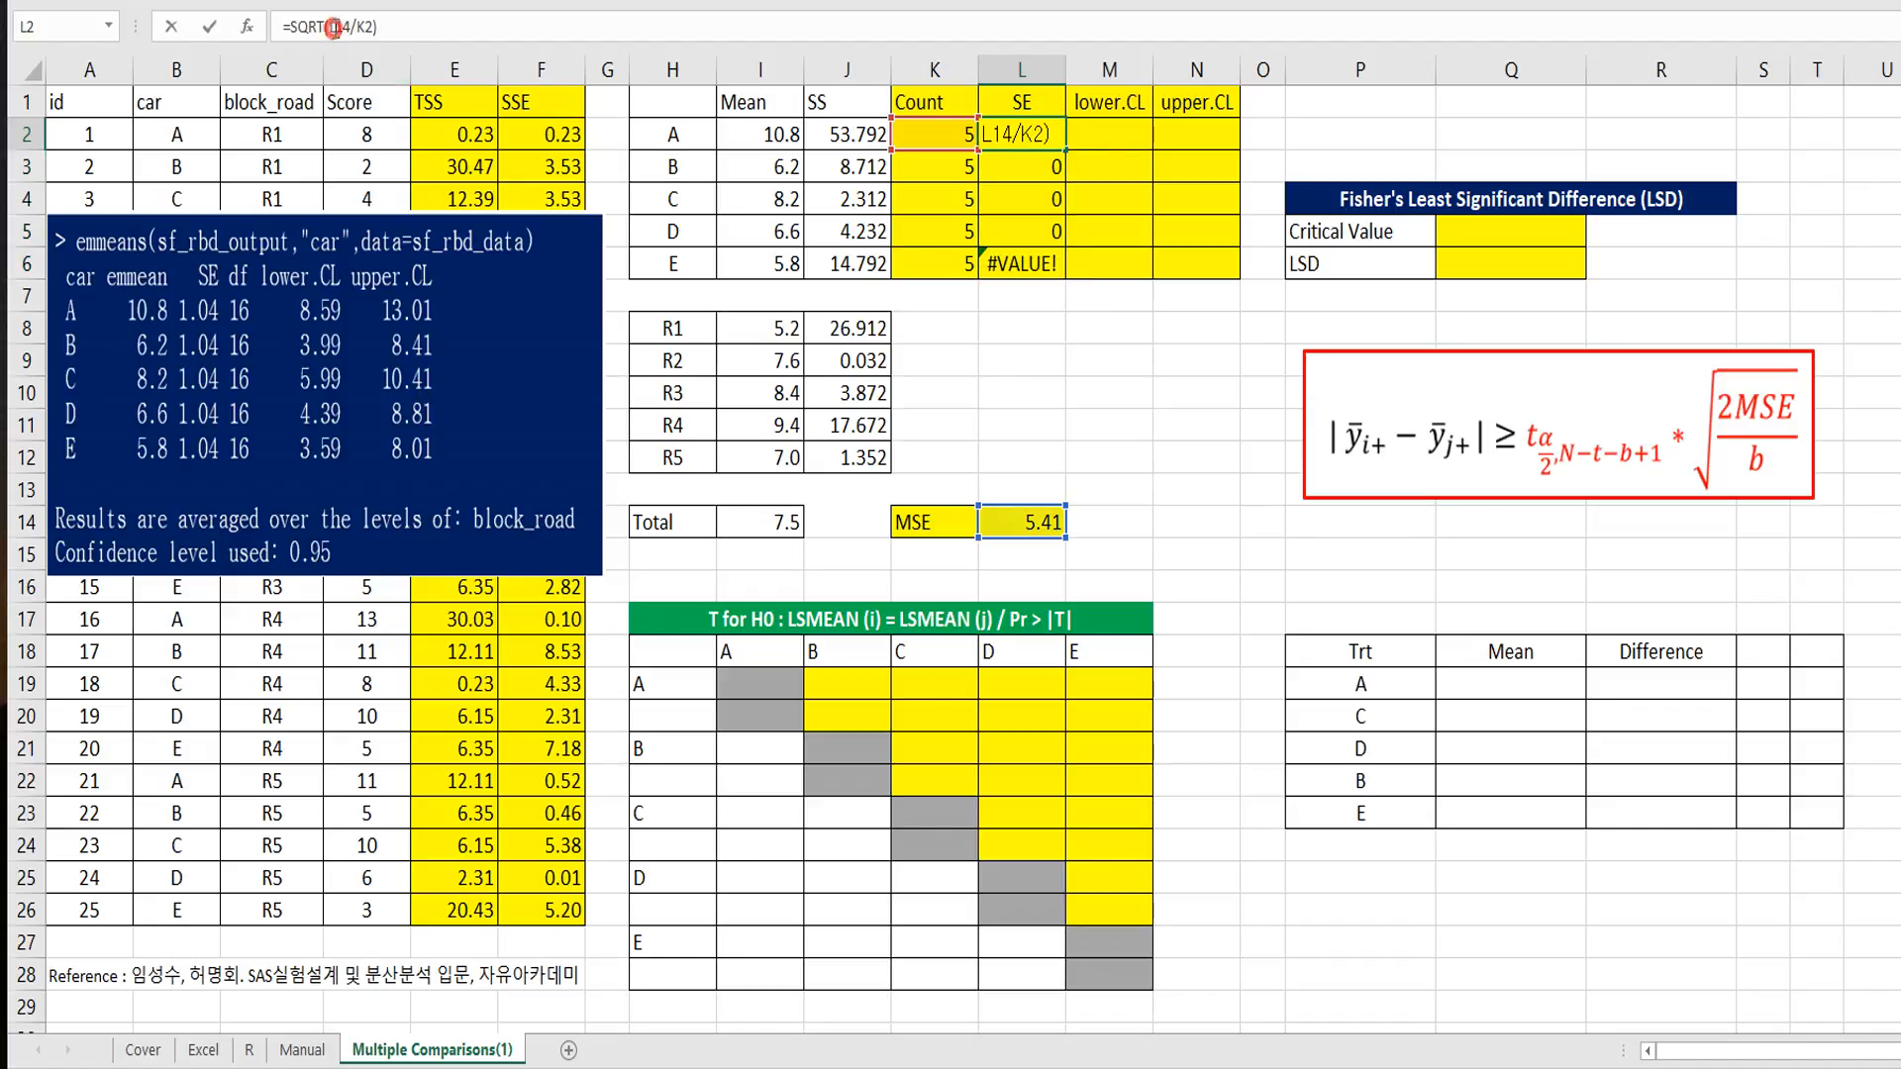
{"action": "key", "text": "F4"}
{"action": "key", "text": "Return"}
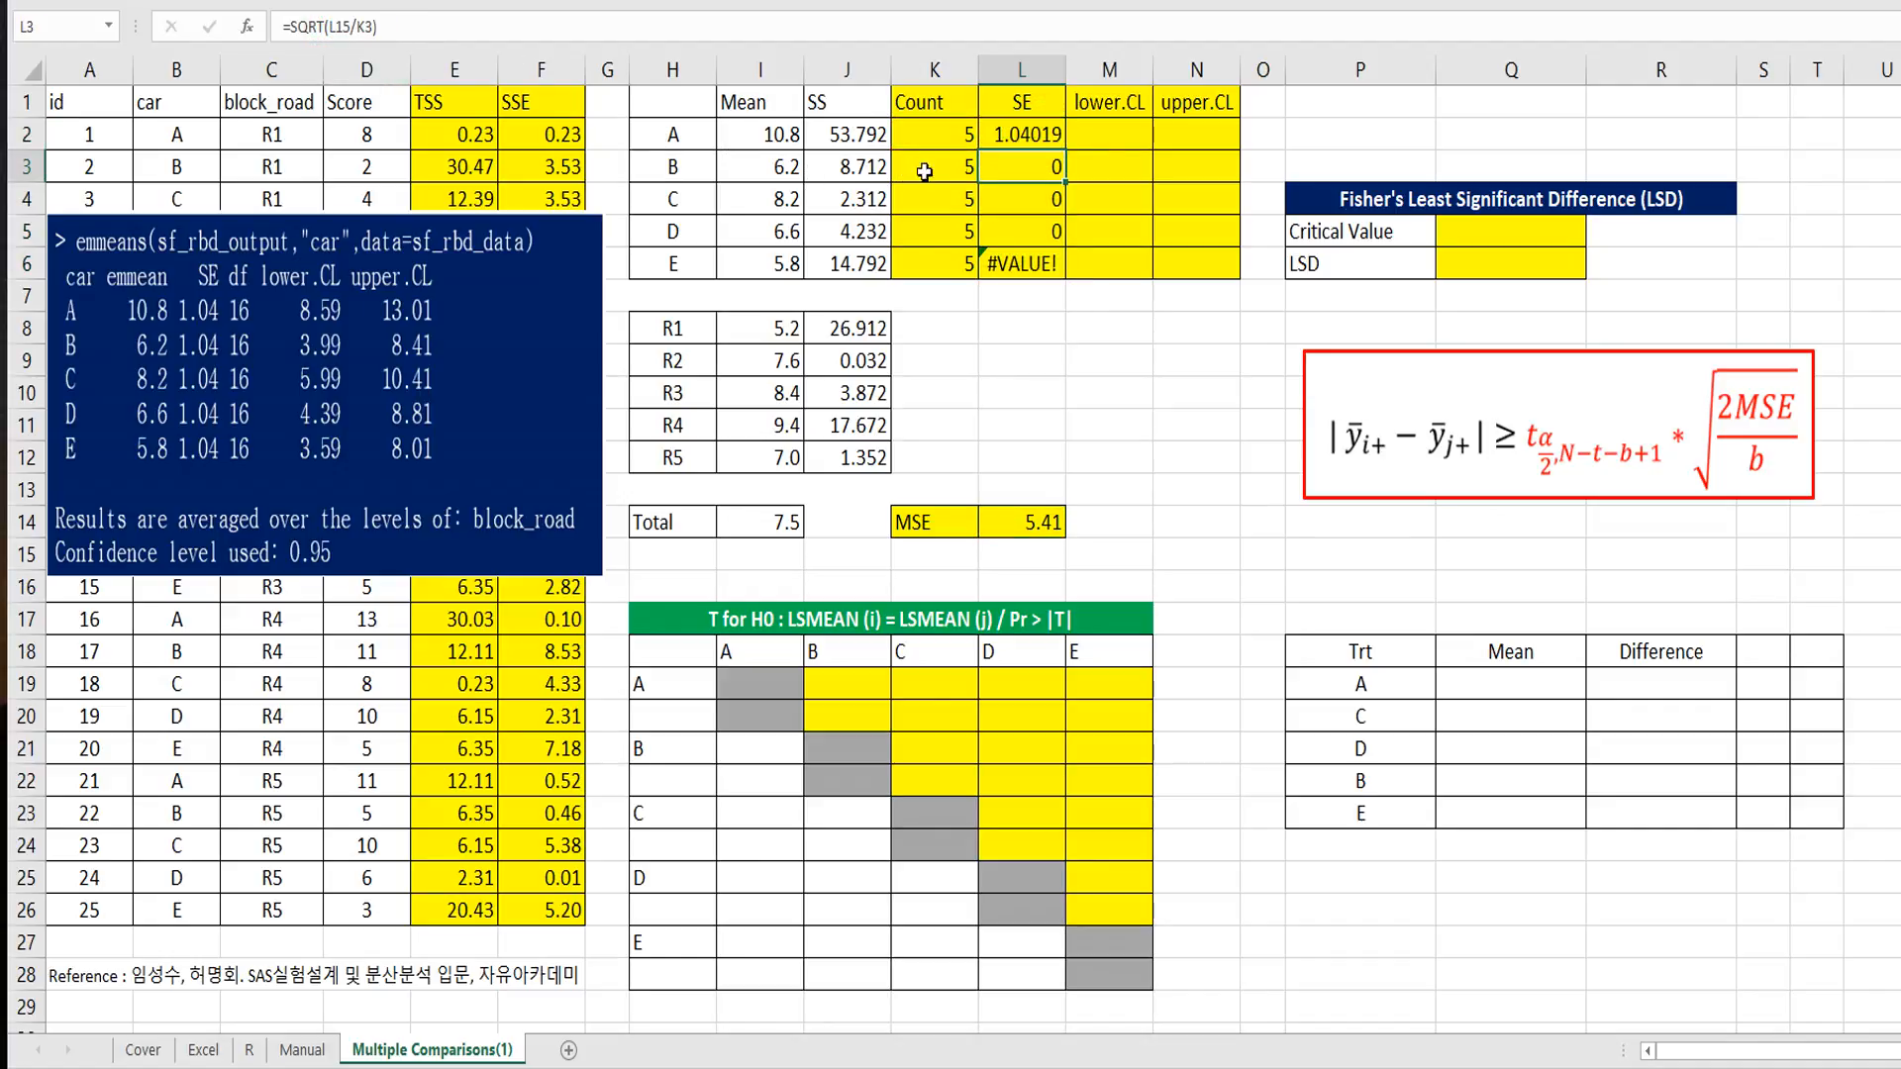
{"action": "left_click", "coordinate": [1035, 144]}
{"action": "double_click", "coordinate": [1065, 150]}
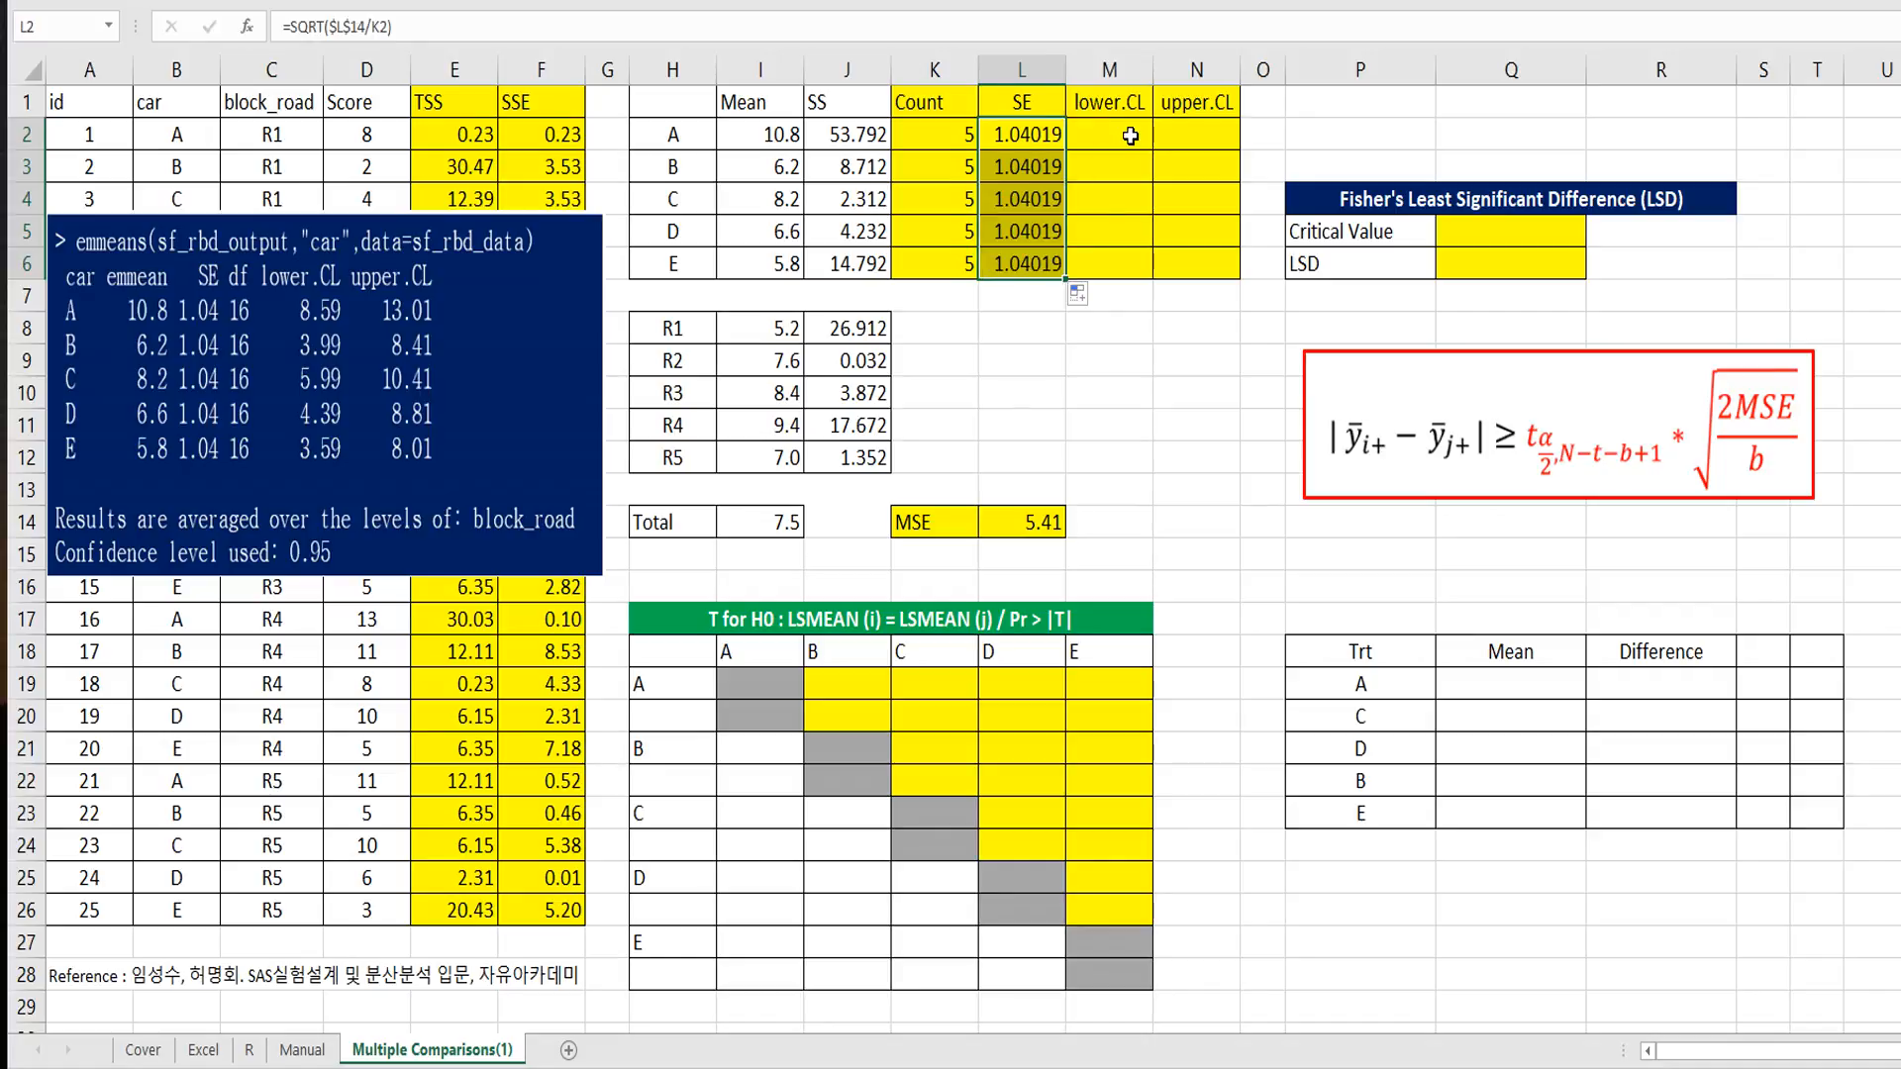
Step: Enter =I2-L2*T.INV(0.975,16) in M2 for car A's lower confidence limit
{"action": "left_click", "coordinate": [1110, 136]}
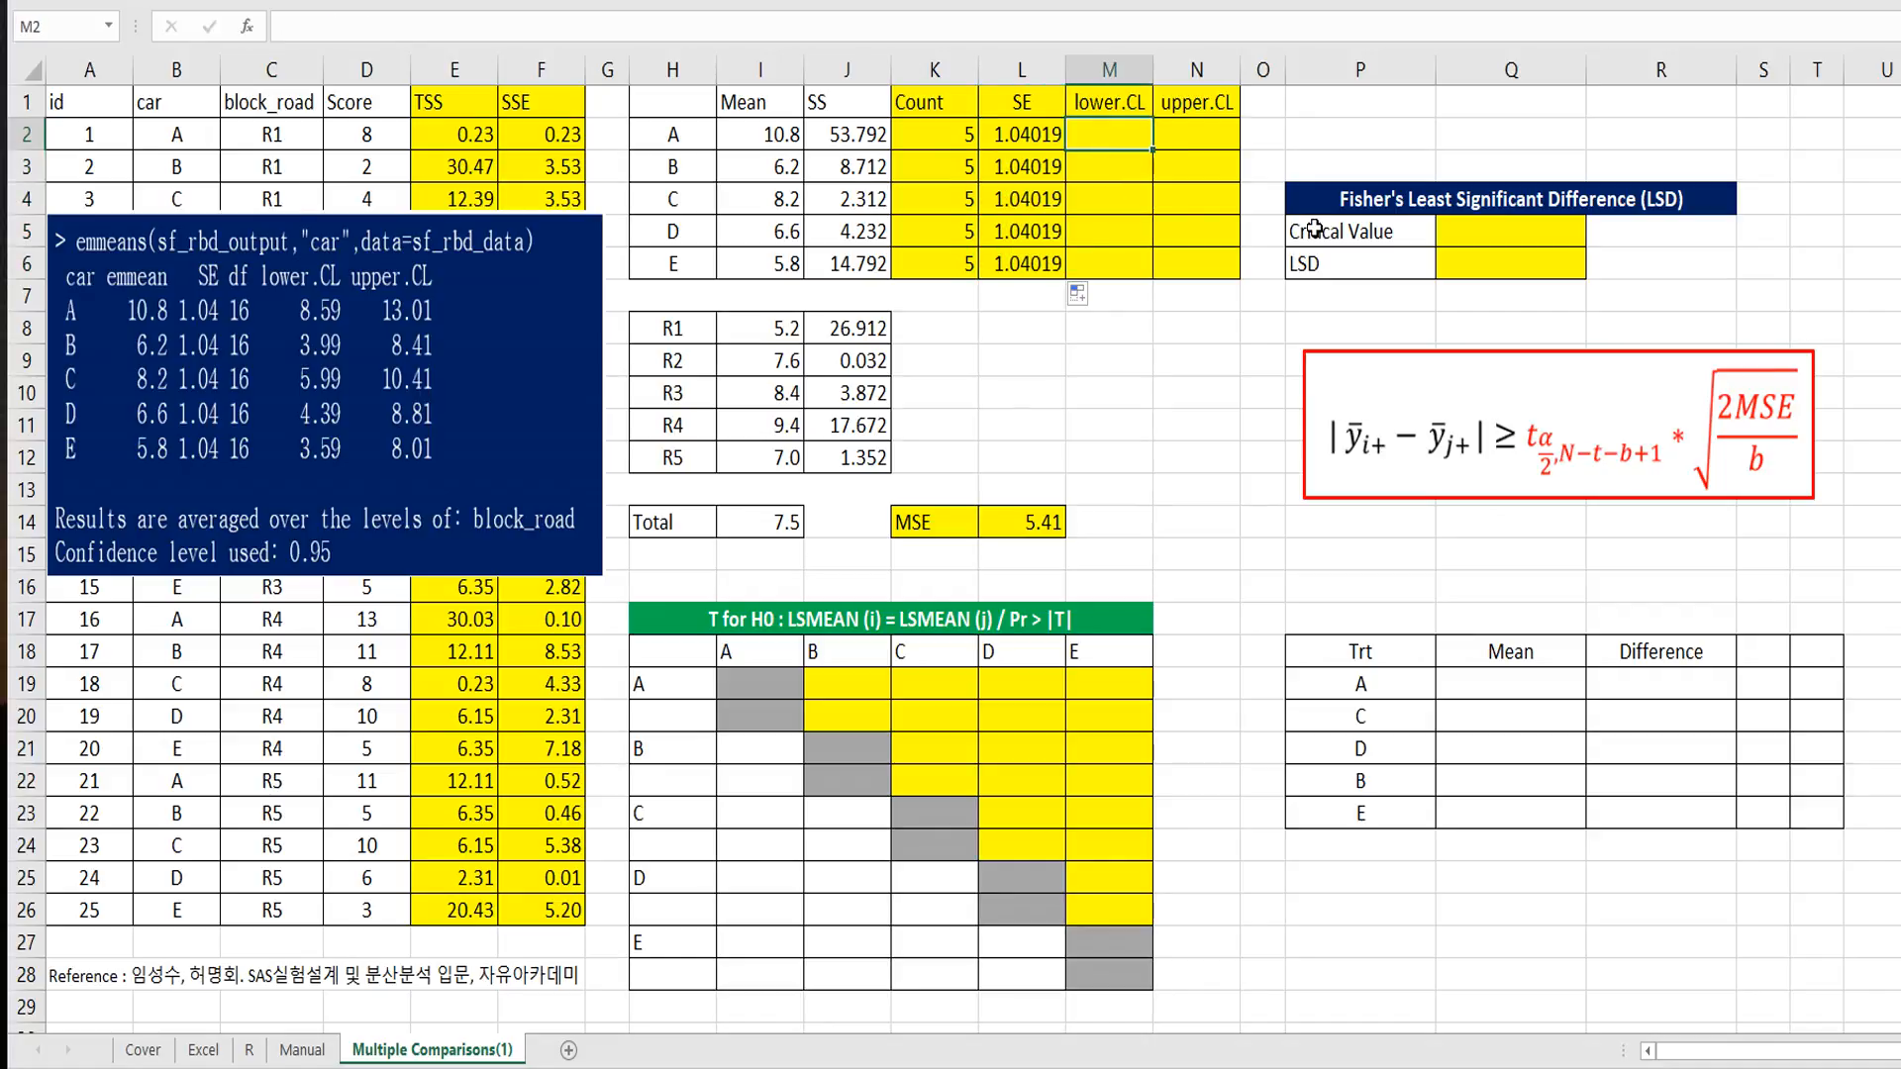
{"action": "type", "text": "="}
{"action": "key", "text": "Left"}
{"action": "key", "text": "Left"}
{"action": "key", "text": "Left"}
{"action": "key", "text": "Left"}
{"action": "type", "text": "-"}
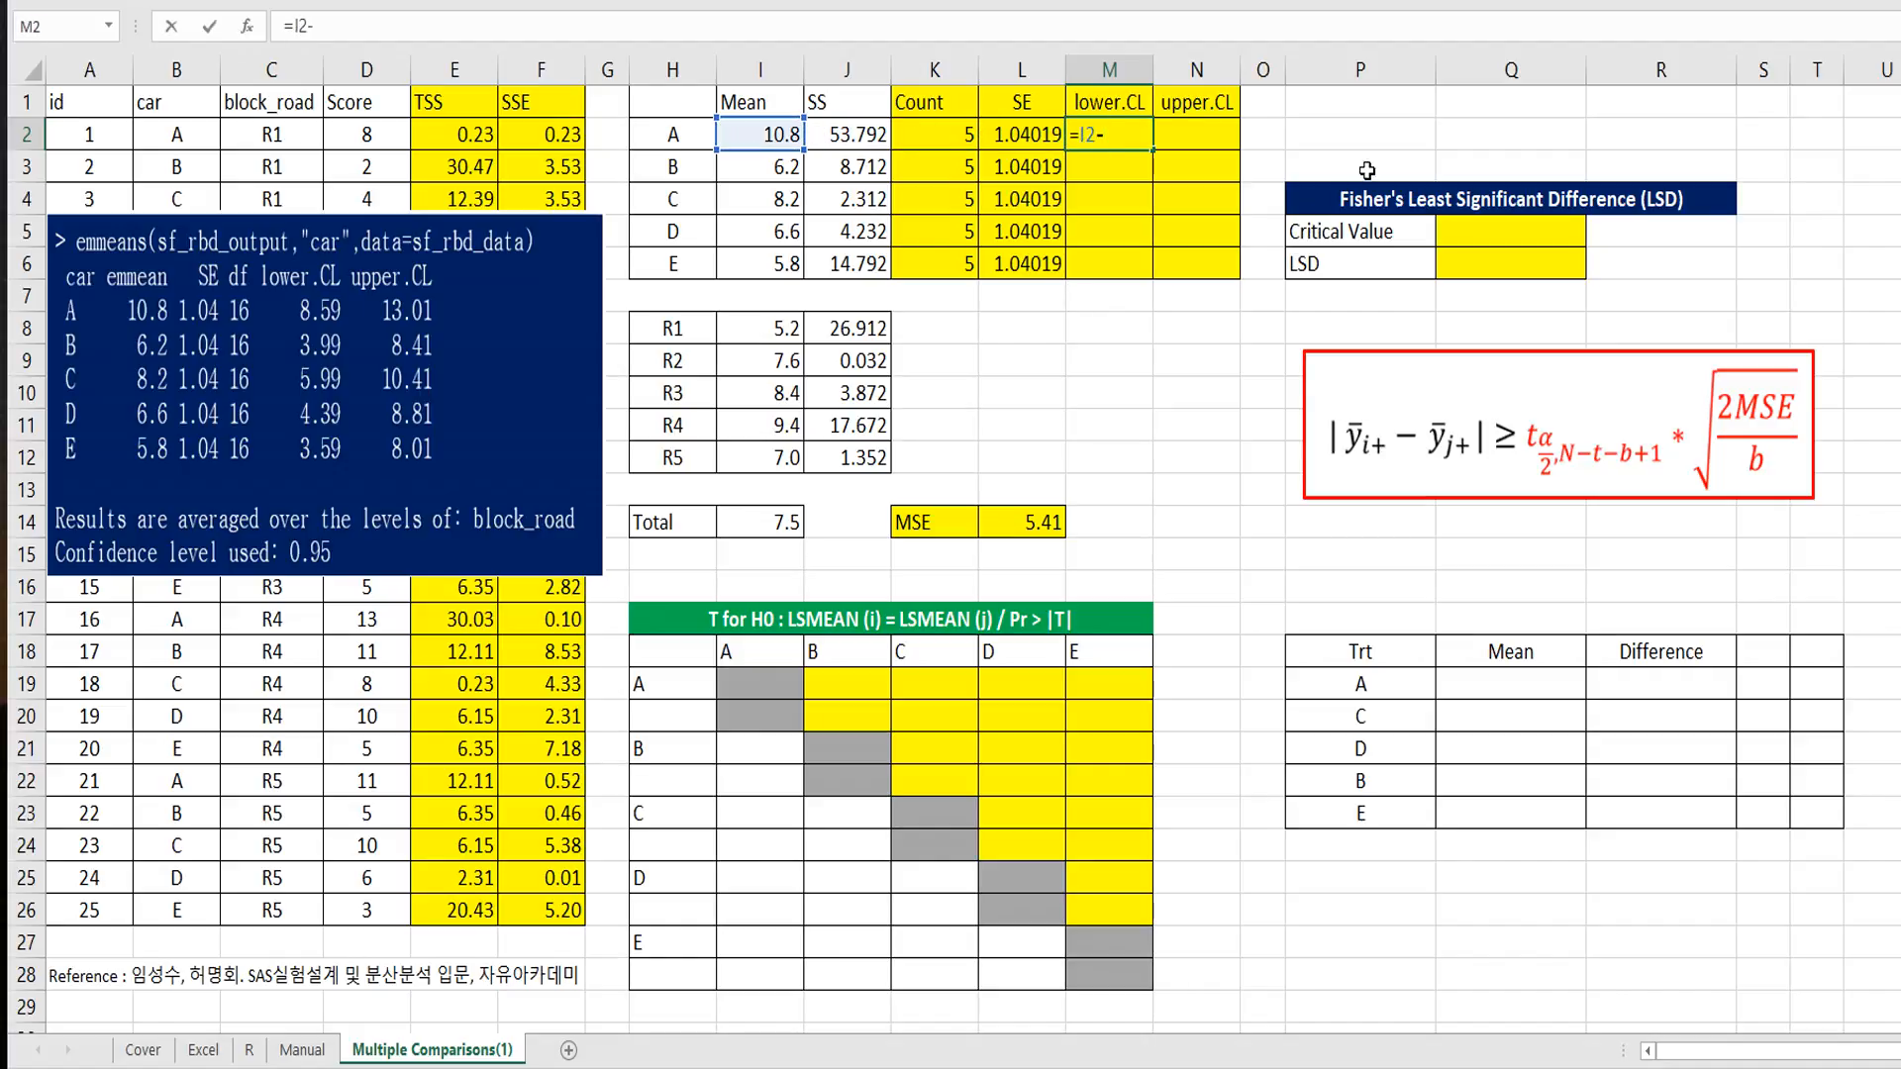
{"action": "left_click", "coordinate": [1030, 139]}
{"action": "type", "text": "*t.inv(0.975"}
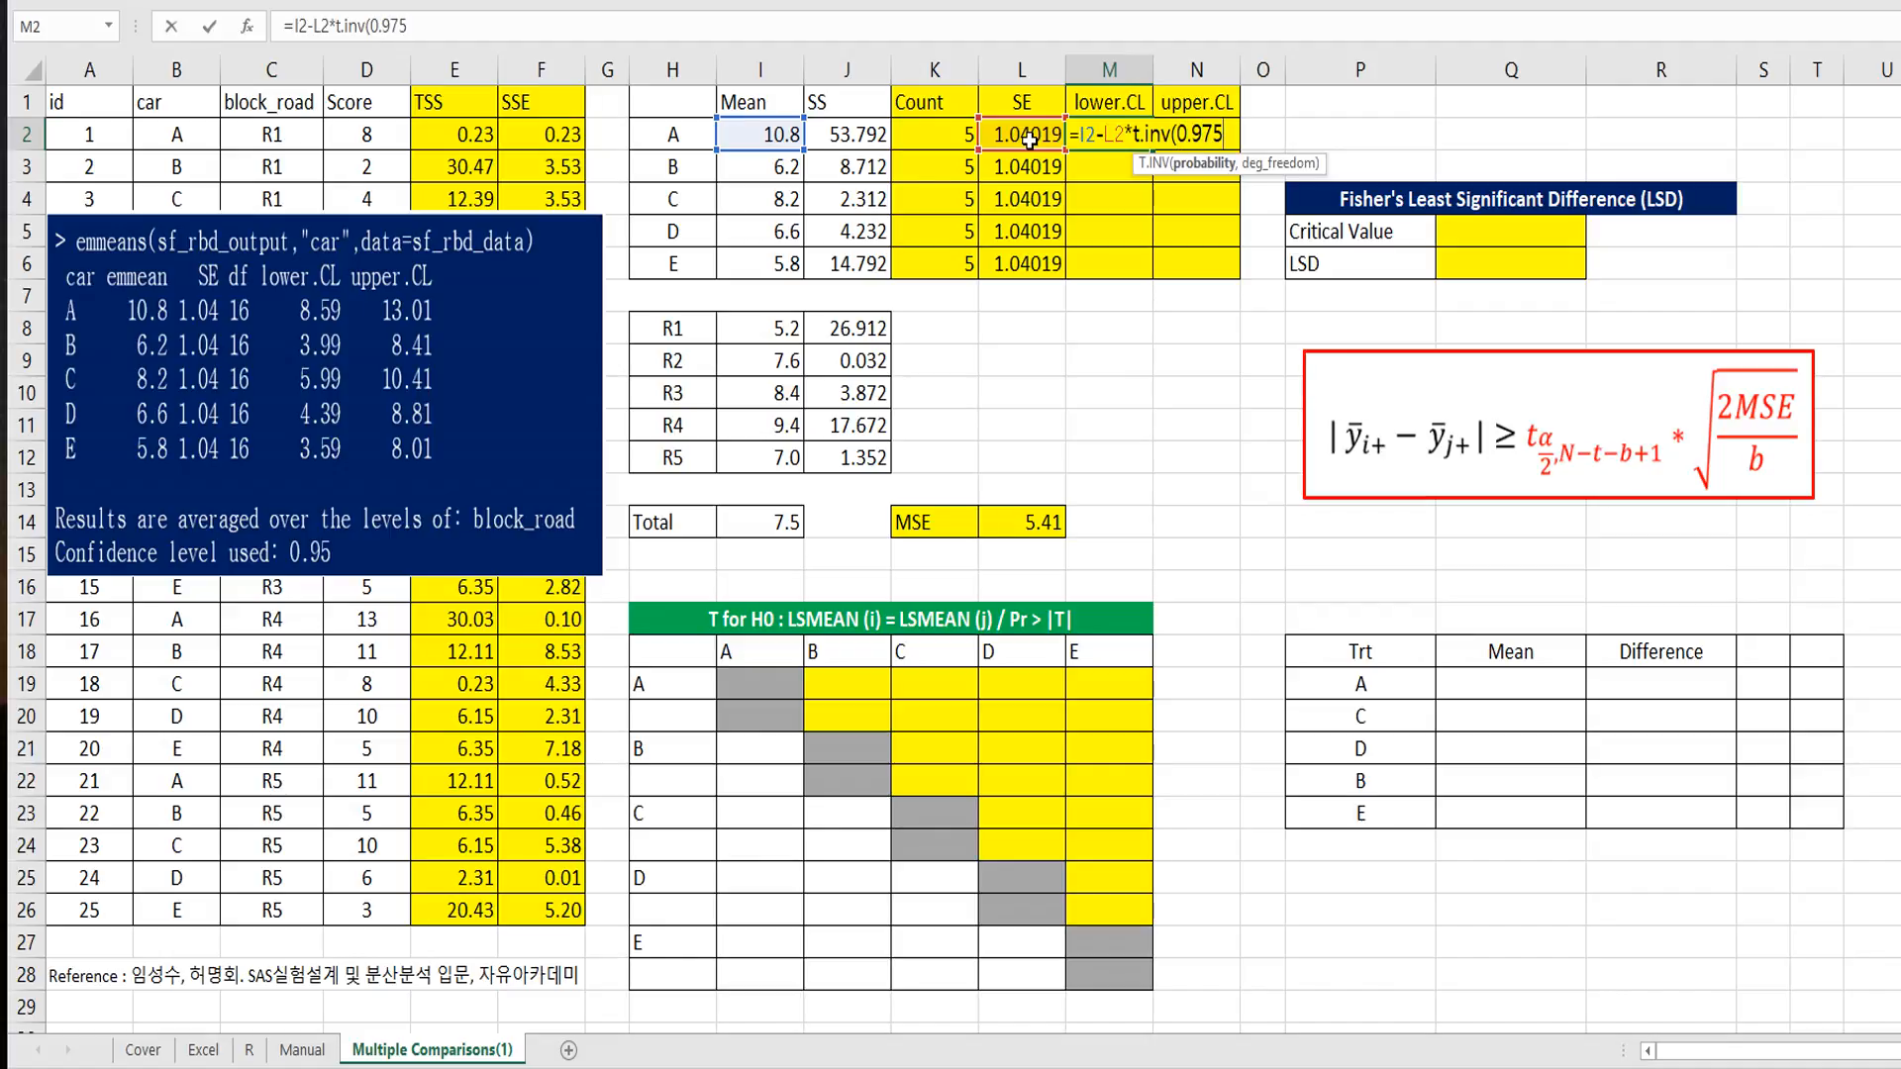
{"action": "type", "text": ","}
{"action": "type", "text": "16"}
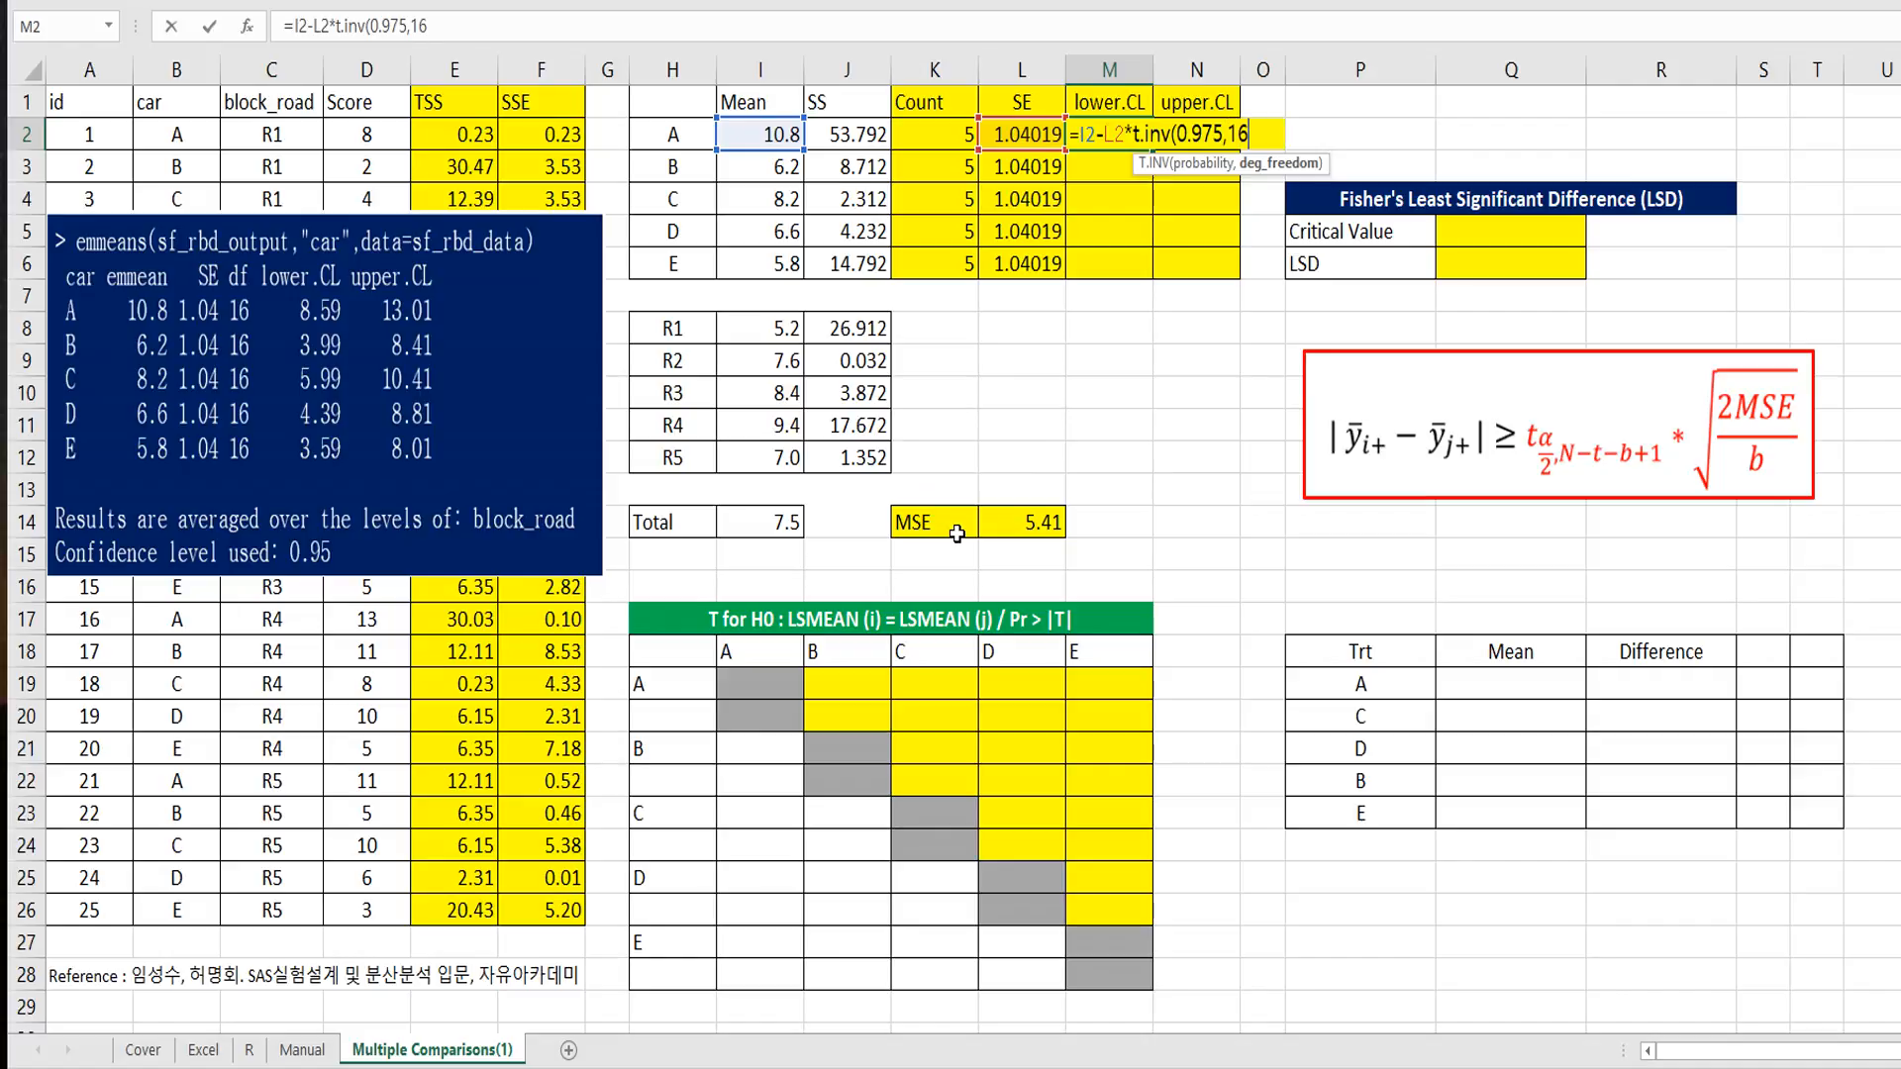
{"action": "key", "text": "Return"}
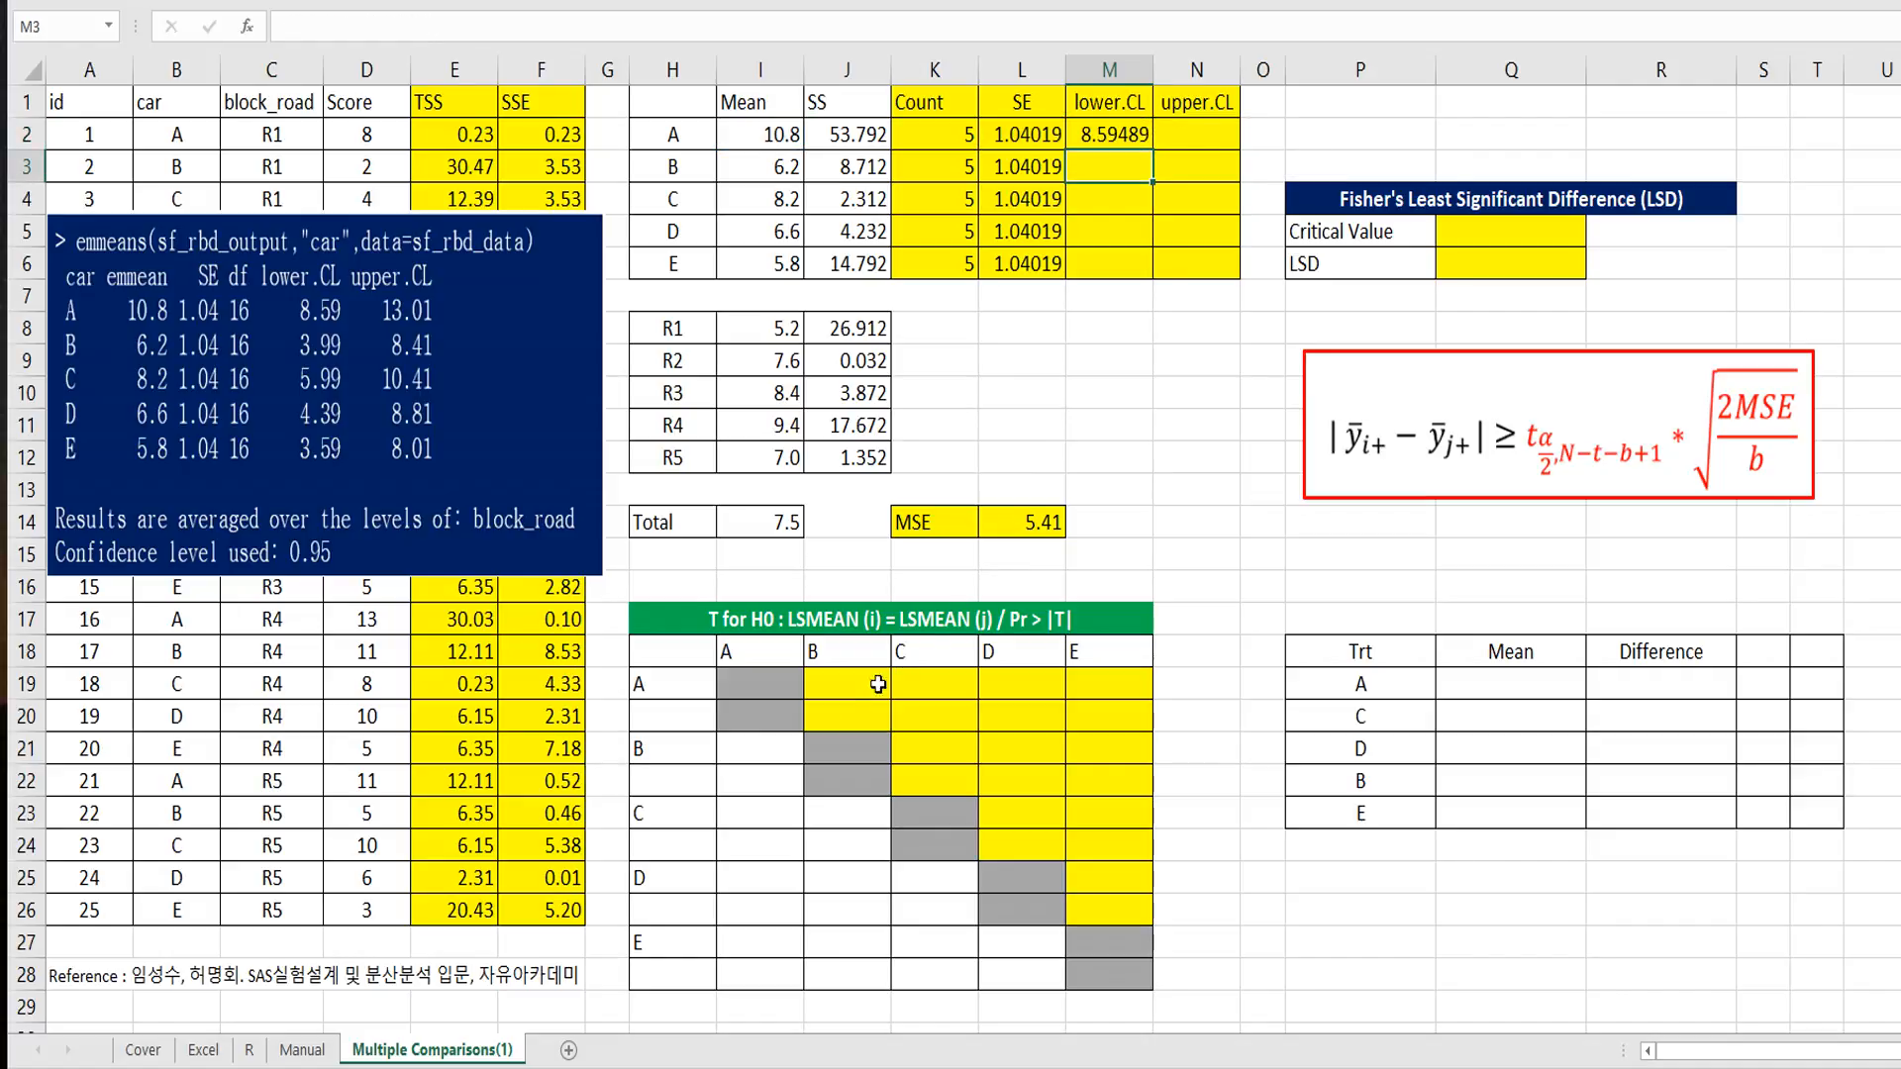
Step: Fill the Error df cell O5 on the Manual sheet with green, and return to the Multiple Comparisons(1) sheet
{"action": "left_click", "coordinate": [302, 1050]}
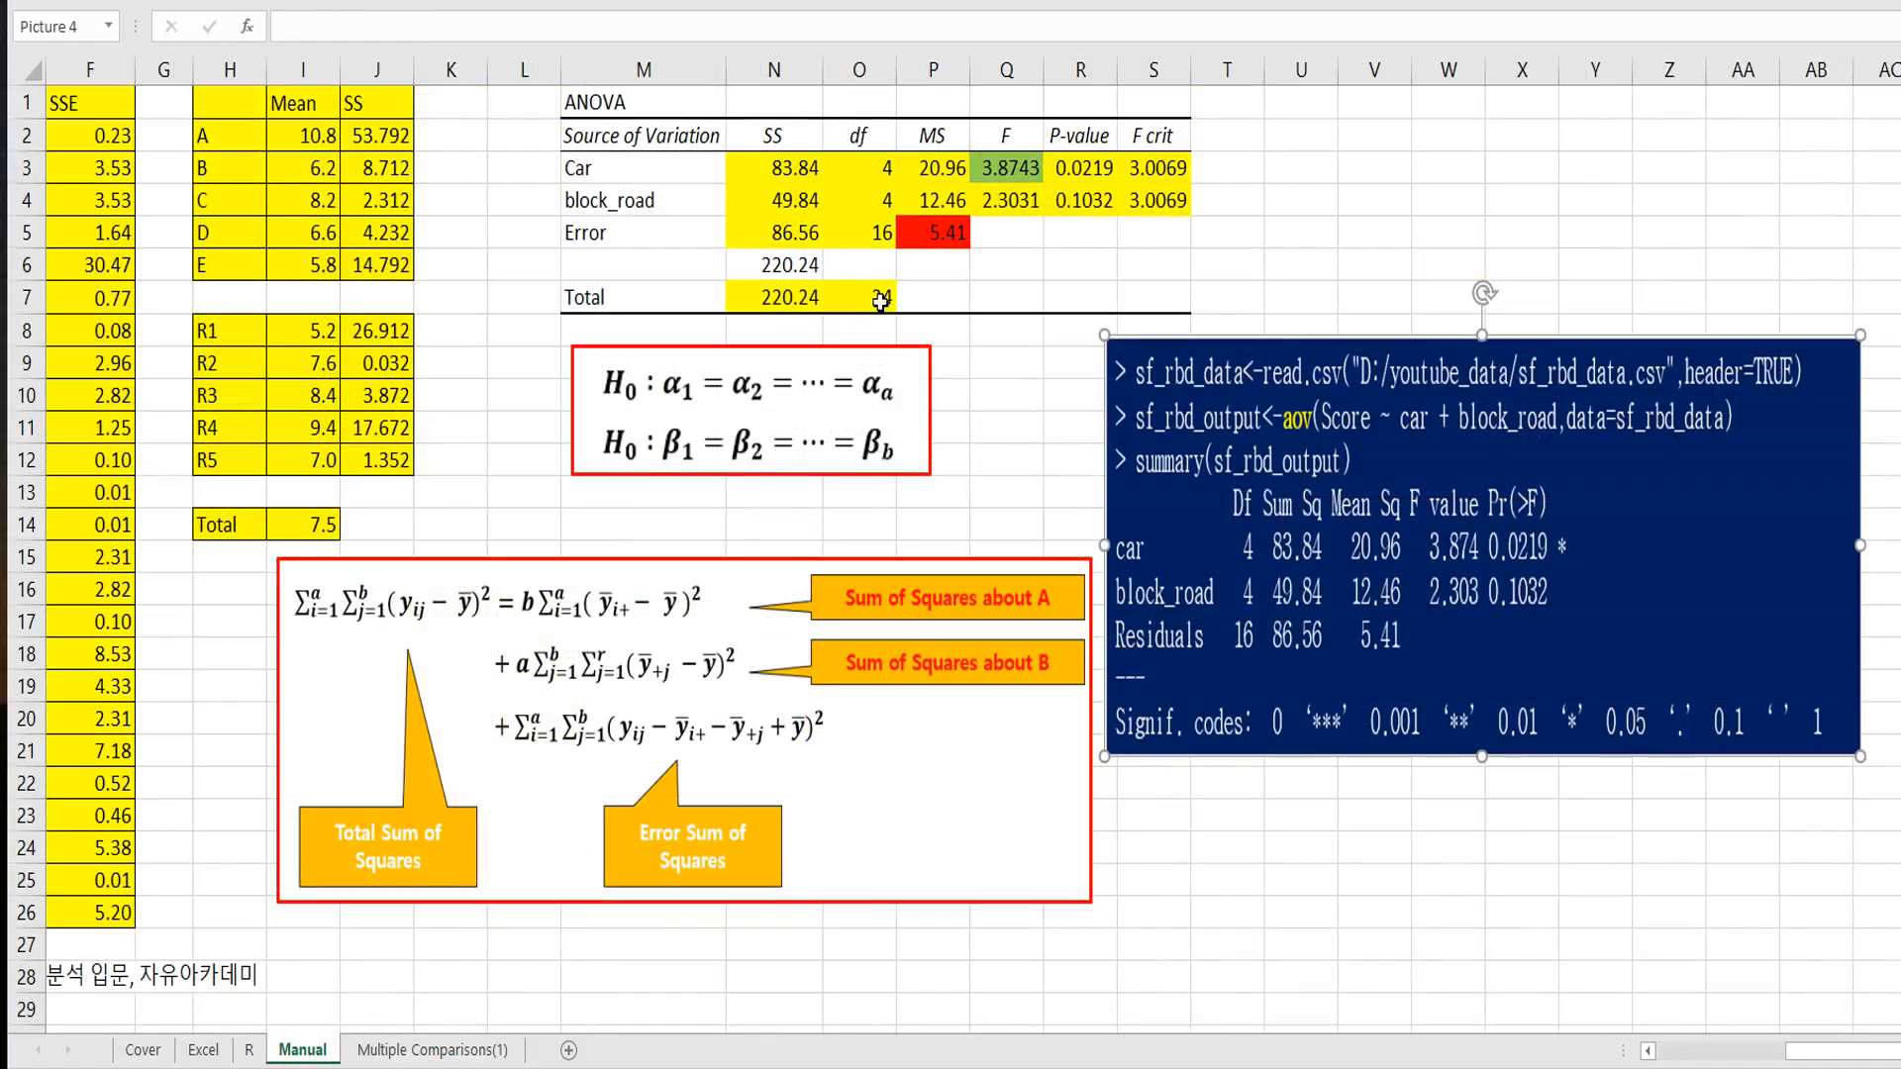
{"action": "left_click", "coordinate": [876, 235]}
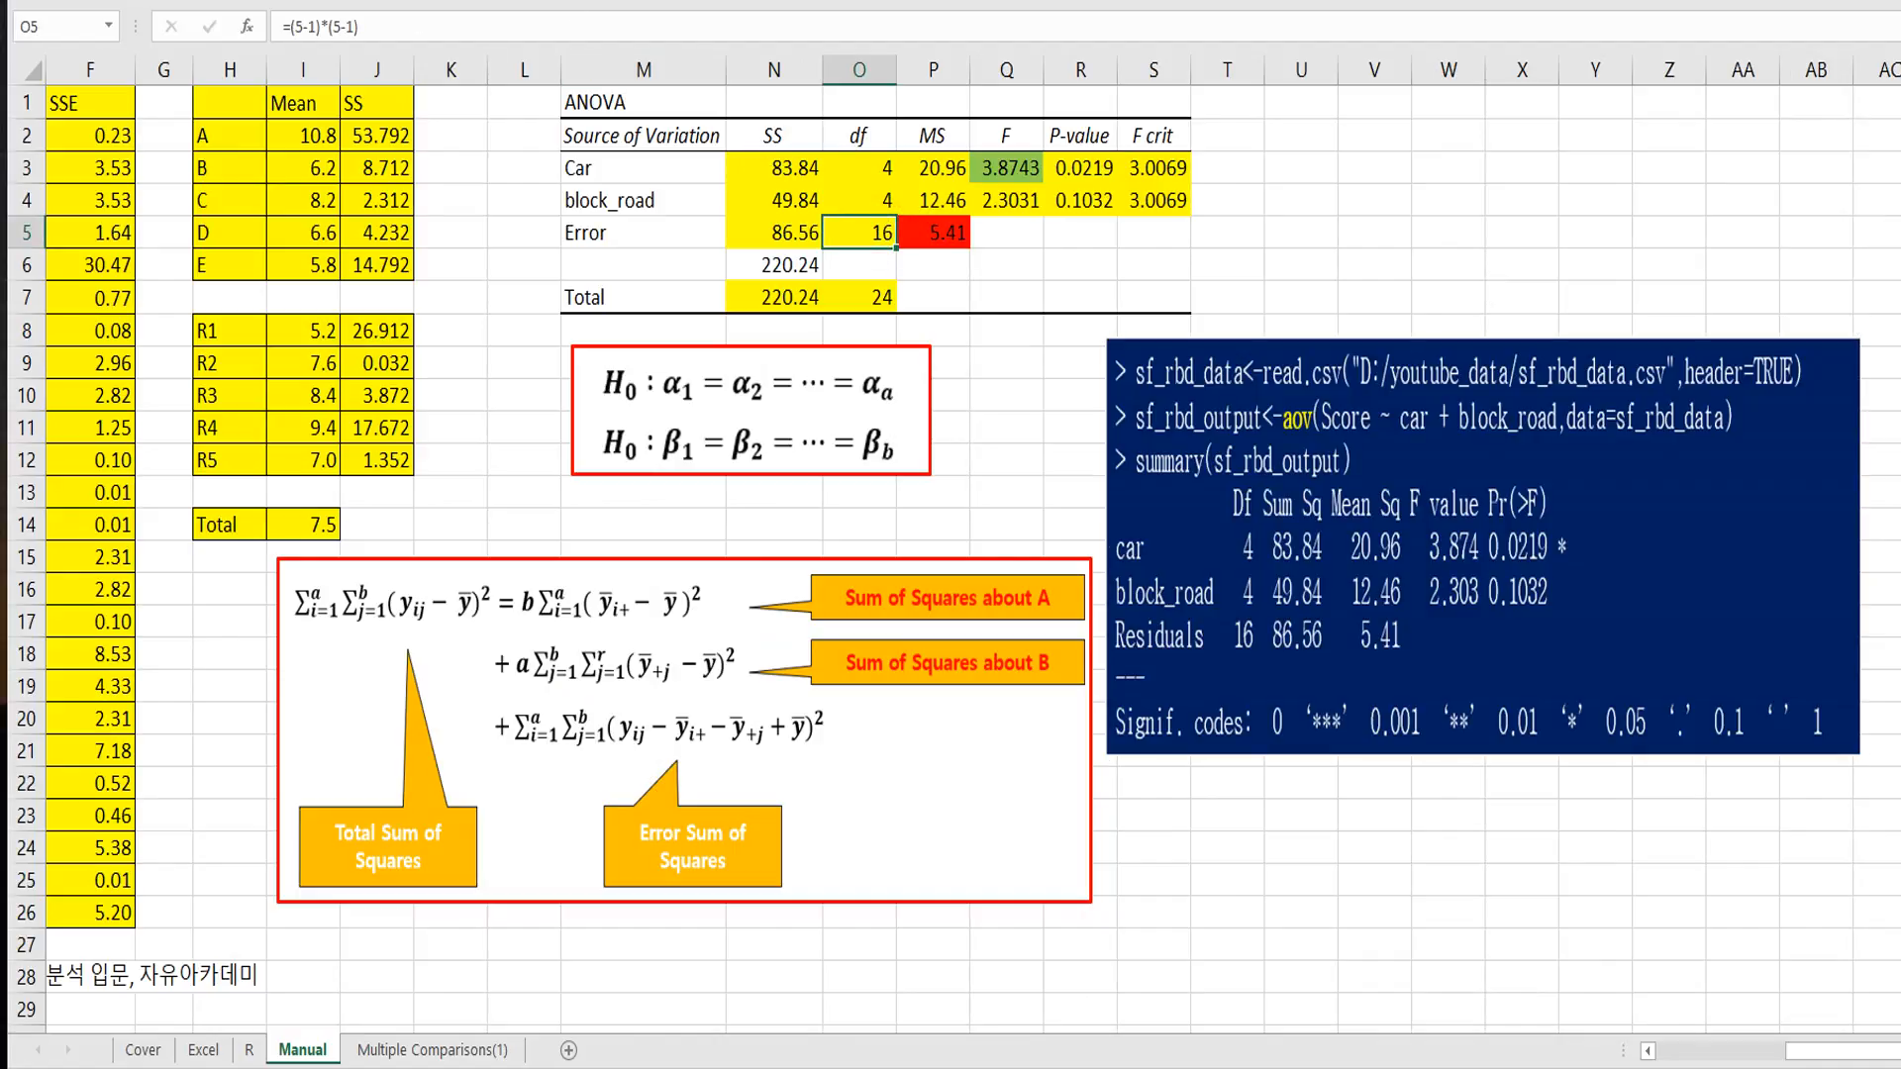
{"action": "left_click", "coordinate": [346, 2]}
{"action": "left_click", "coordinate": [398, 144]}
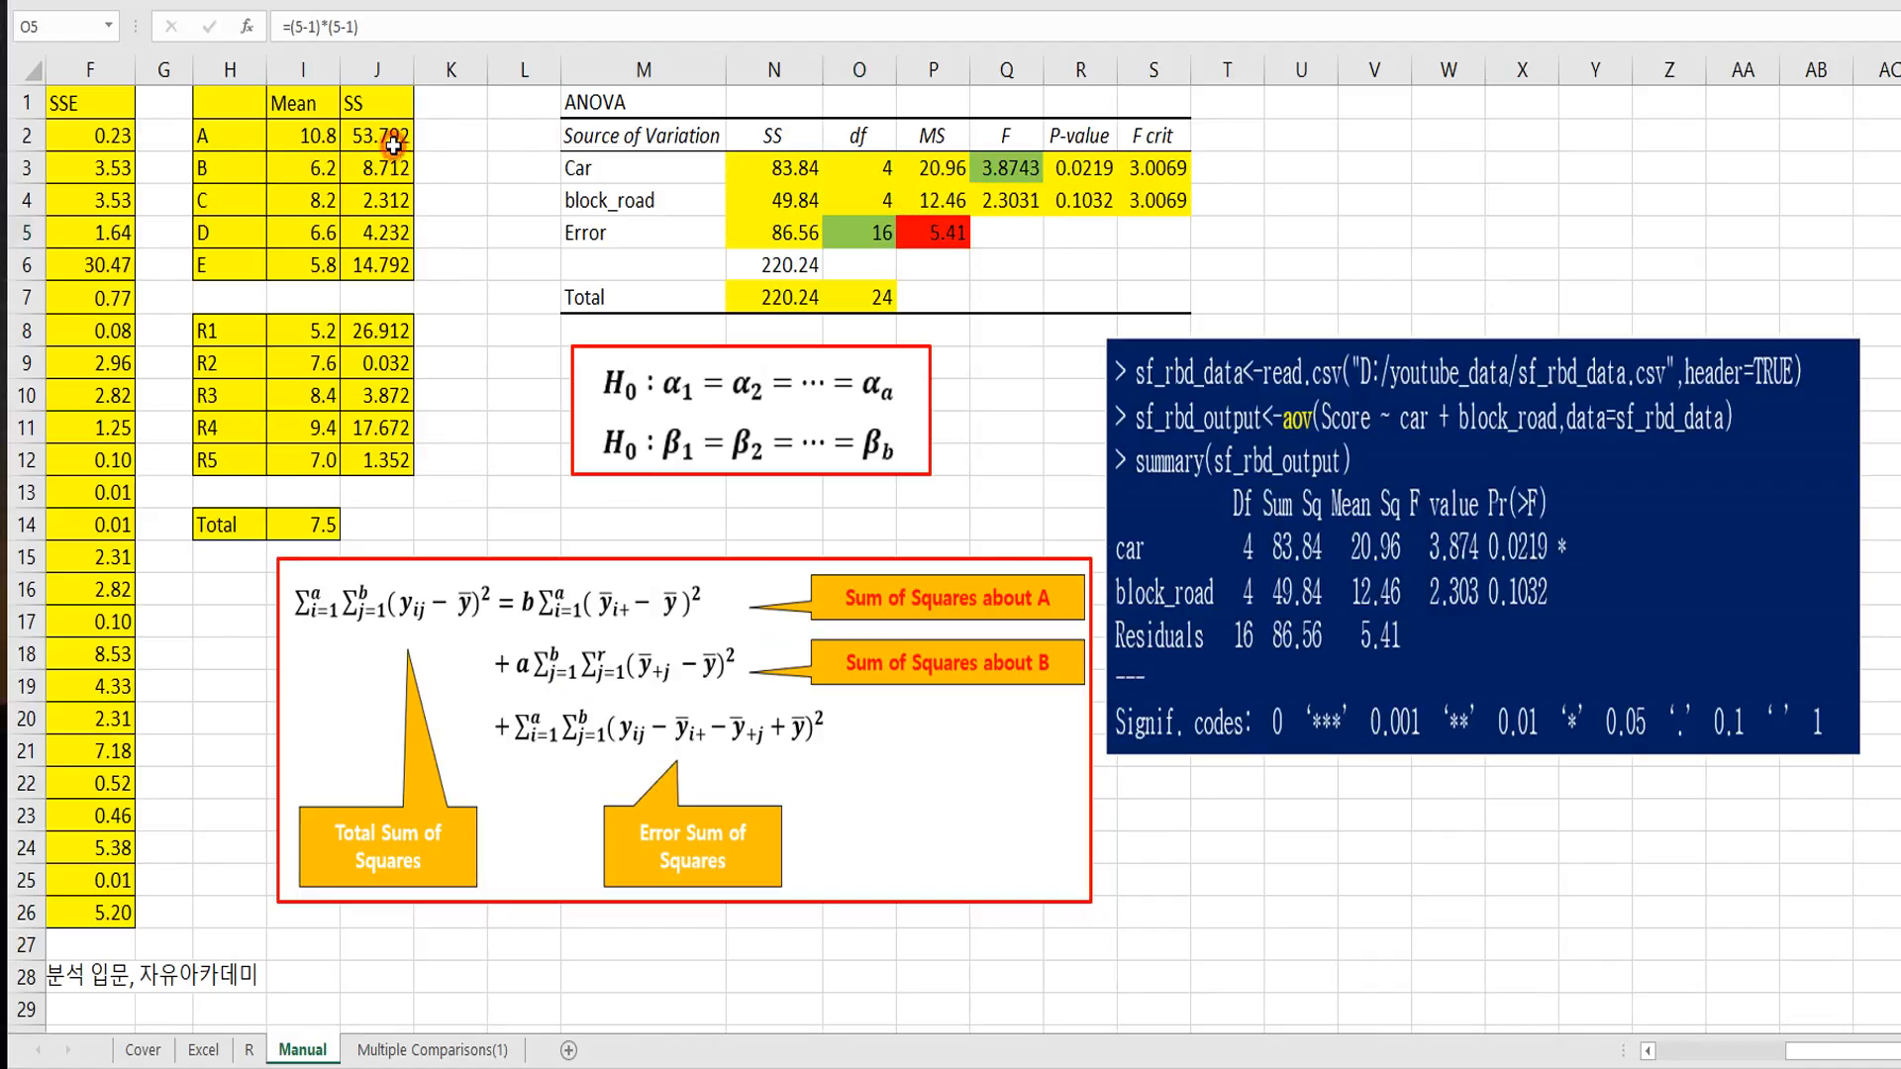
{"action": "left_click", "coordinate": [432, 1050]}
{"action": "left_click", "coordinate": [1109, 393]}
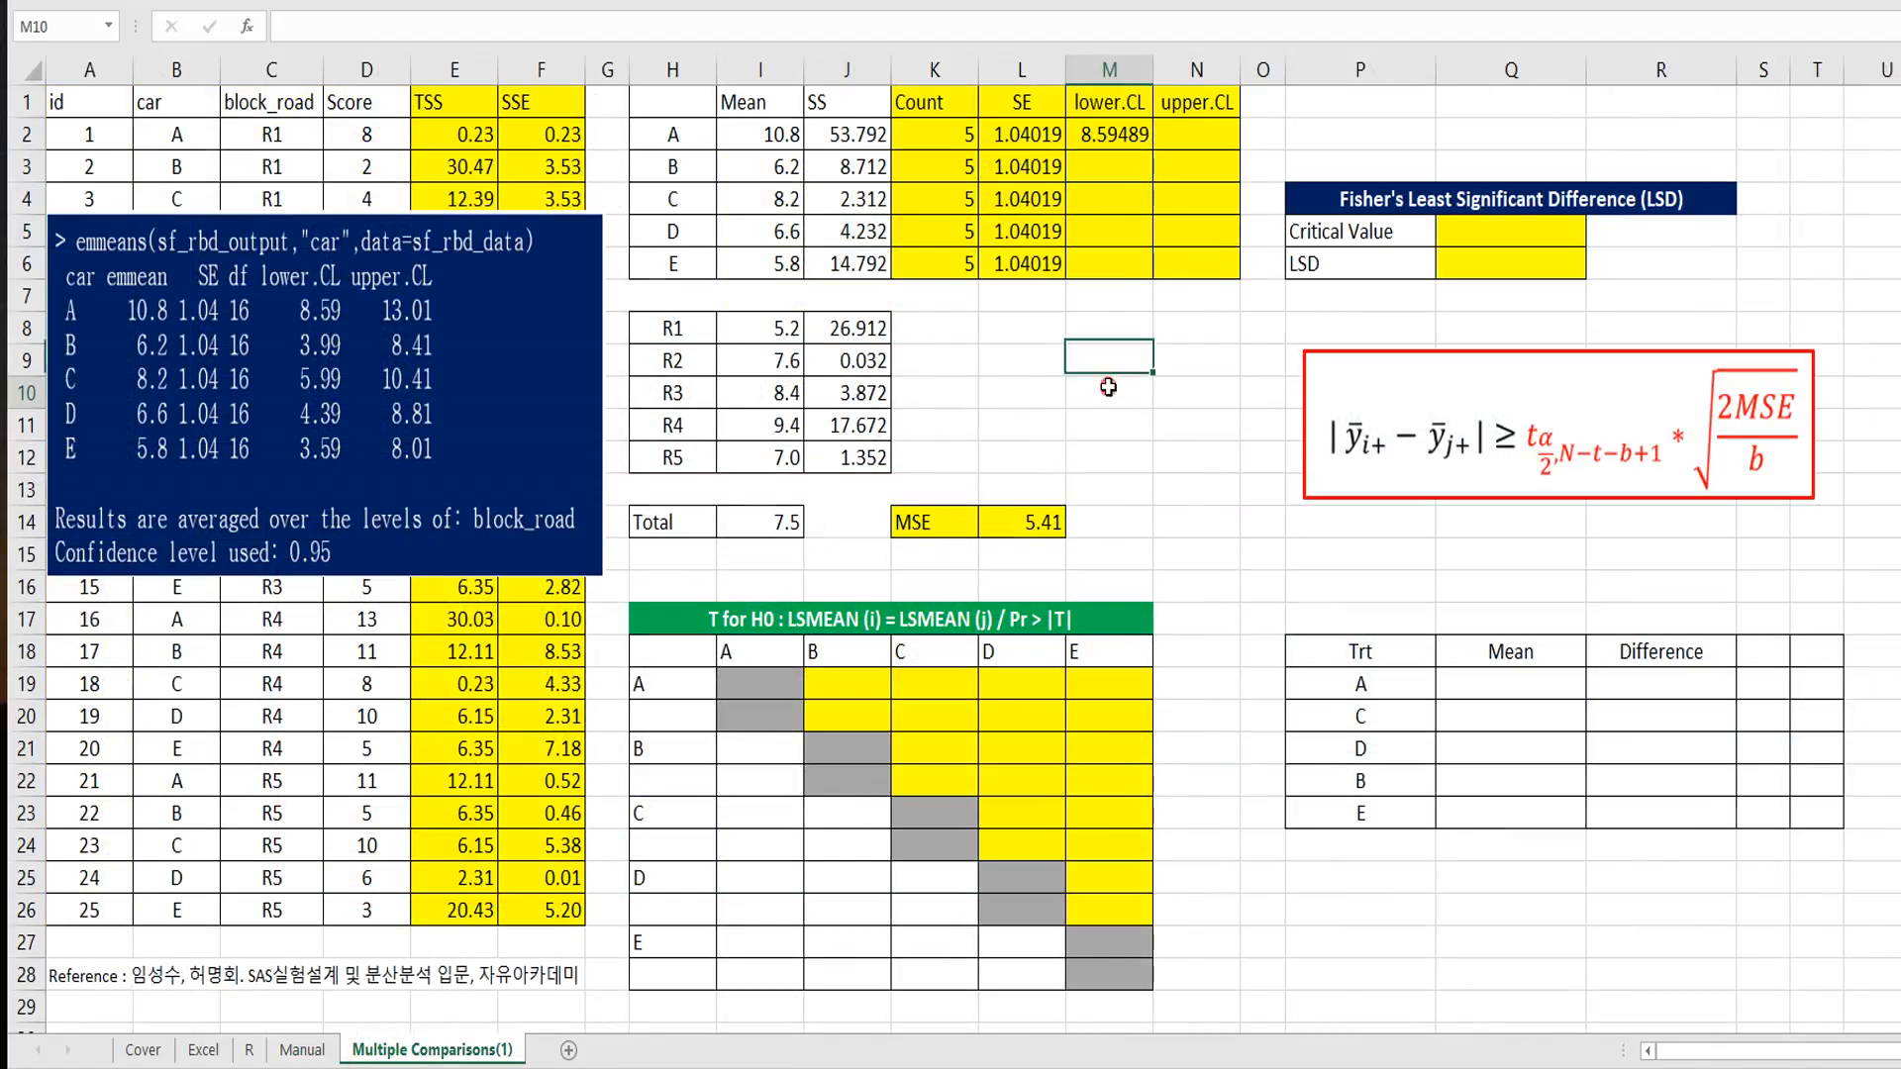
Step: Fill the lower confidence limit formula from M2 down through M6
{"action": "left_click", "coordinate": [1124, 137]}
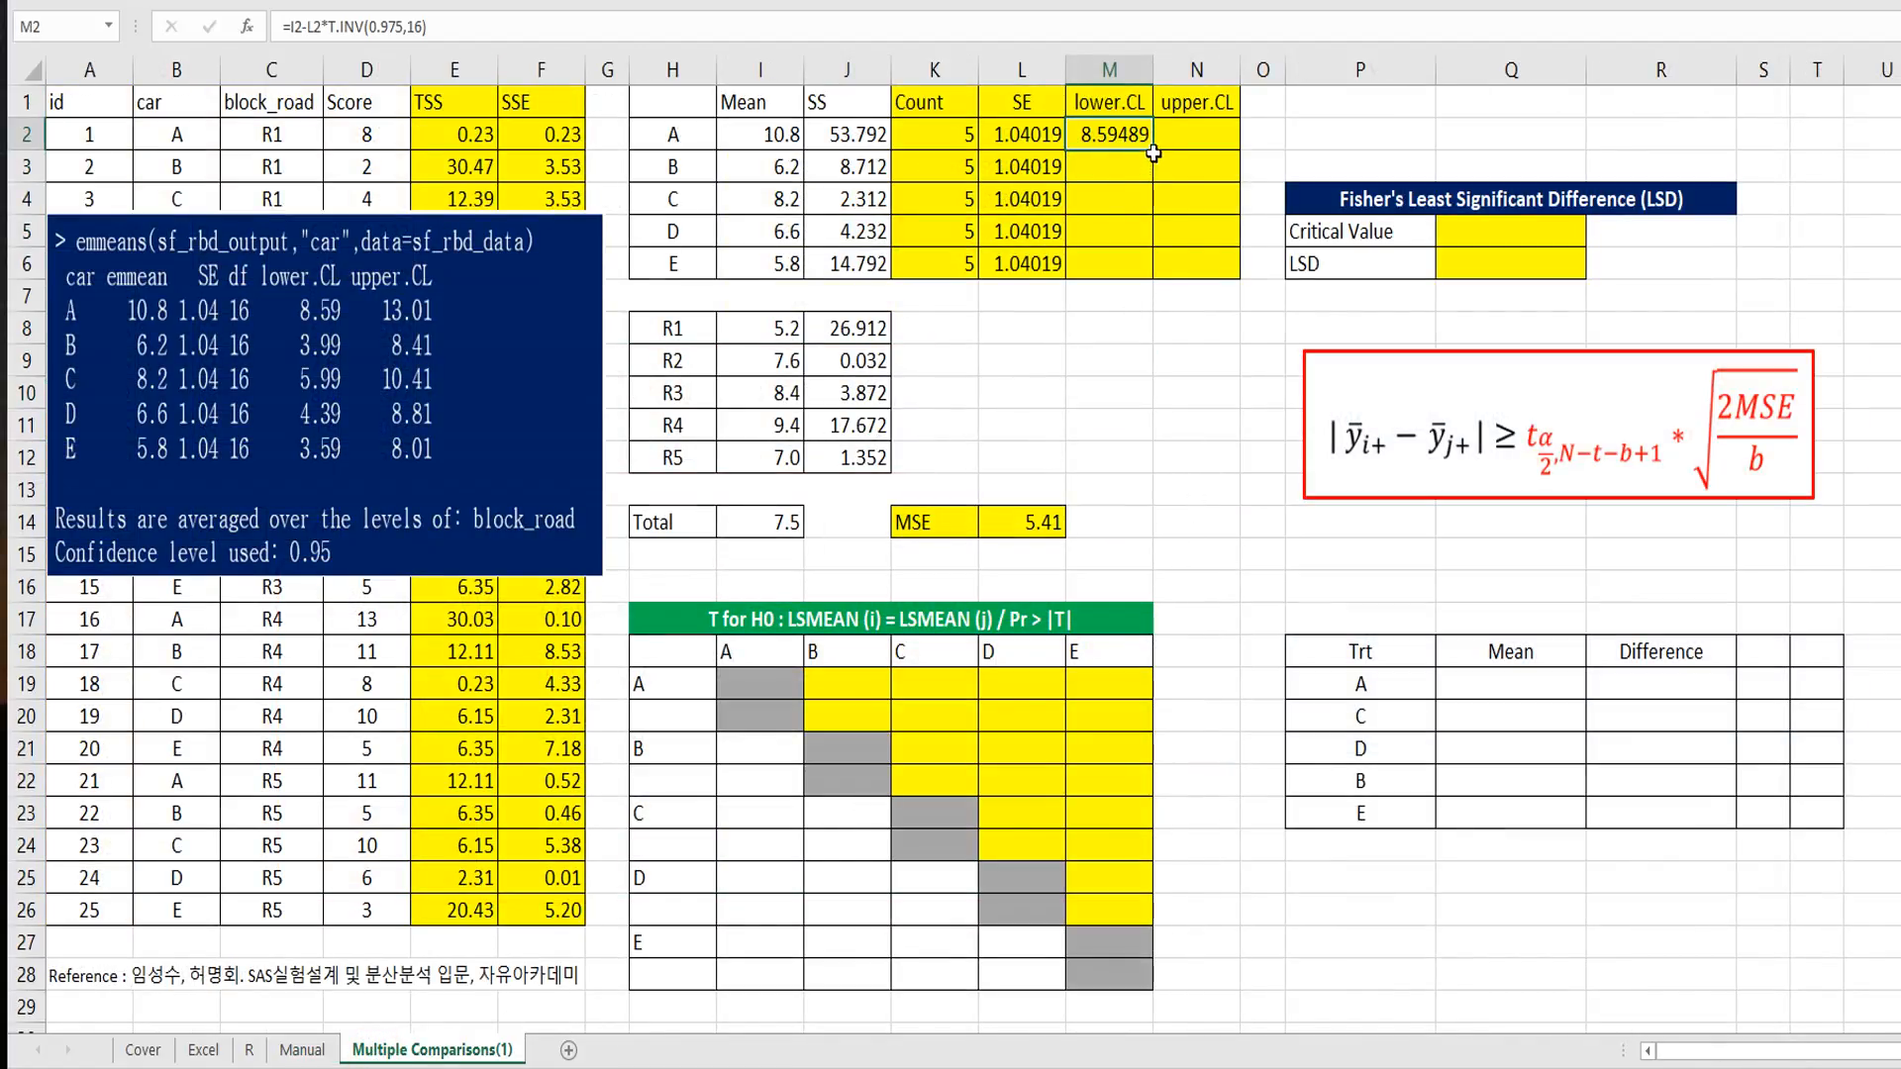
{"action": "left_click_drag", "start_coordinate": [1156, 153], "coordinate": [1153, 269]}
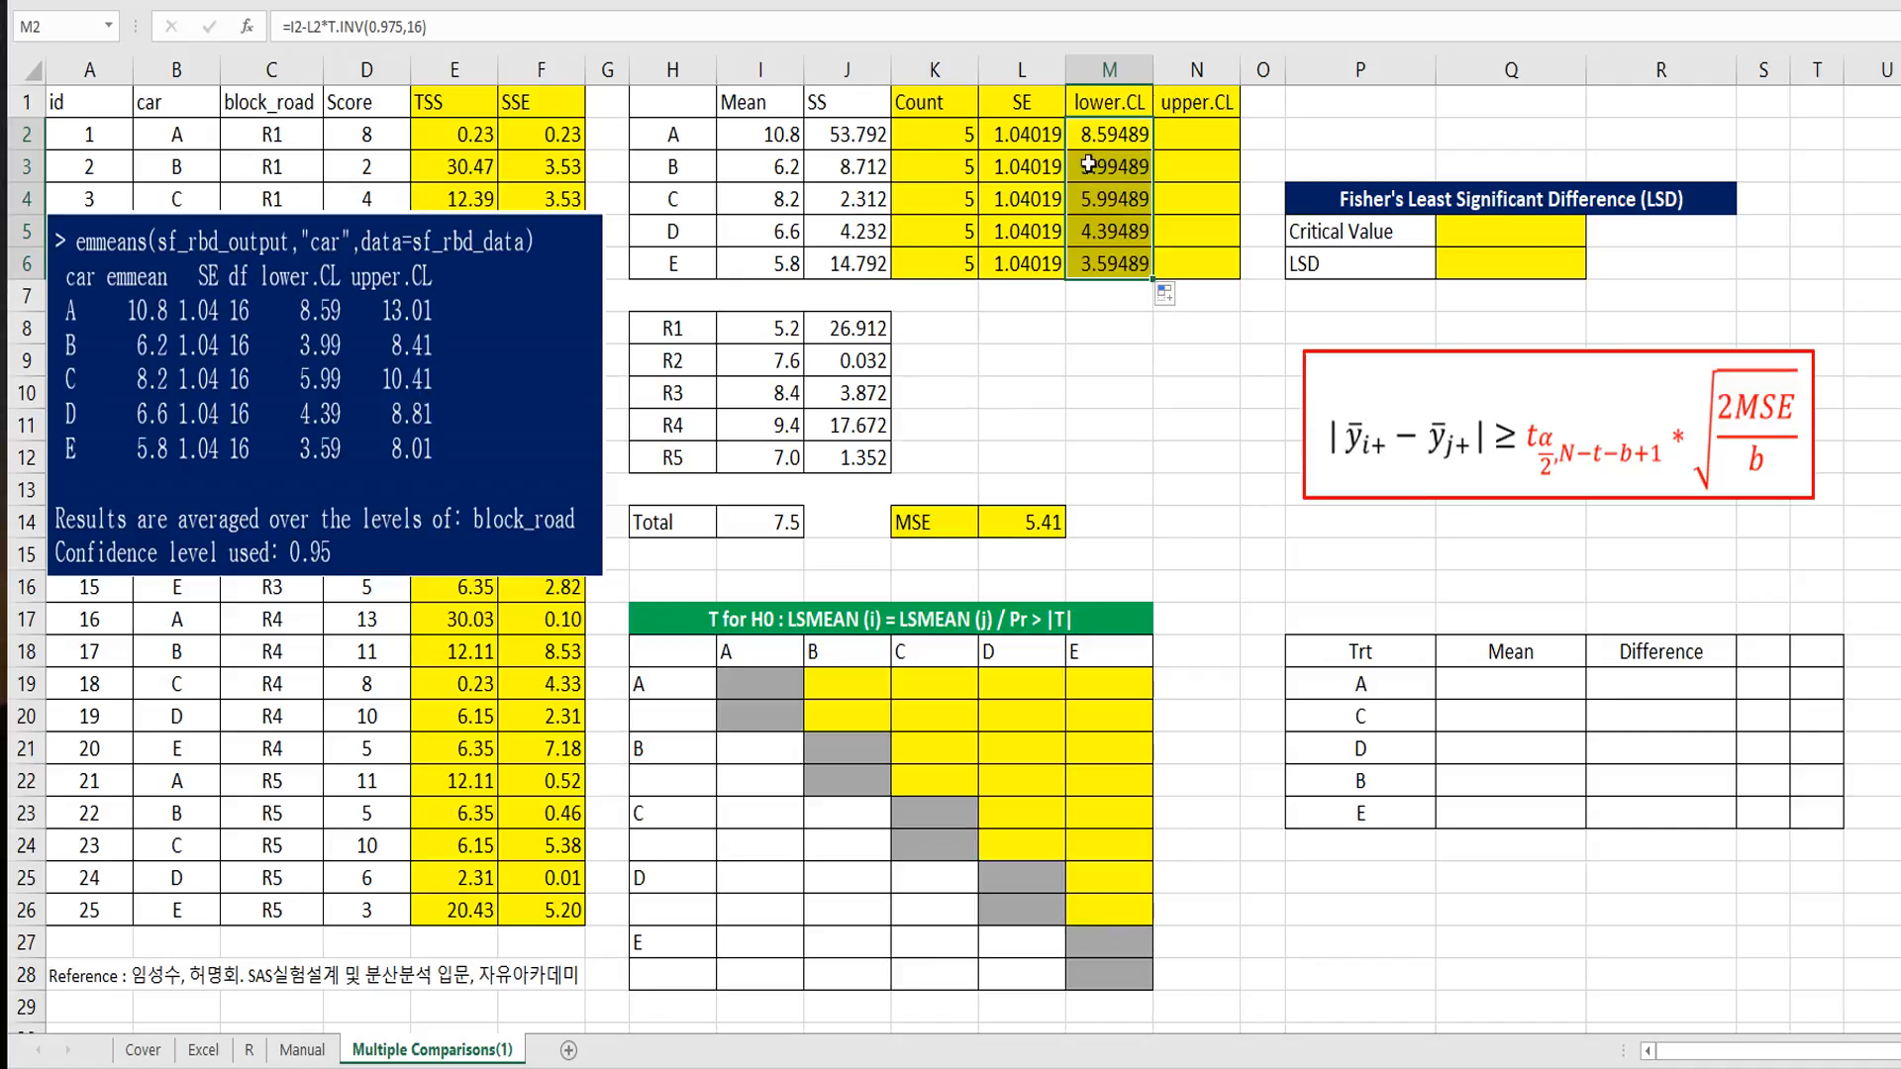
{"action": "left_click", "coordinate": [1095, 294]}
{"action": "key", "text": "Up"}
{"action": "key", "text": "Up"}
{"action": "key", "text": "Up"}
{"action": "key", "text": "Up"}
{"action": "key", "text": "Up"}
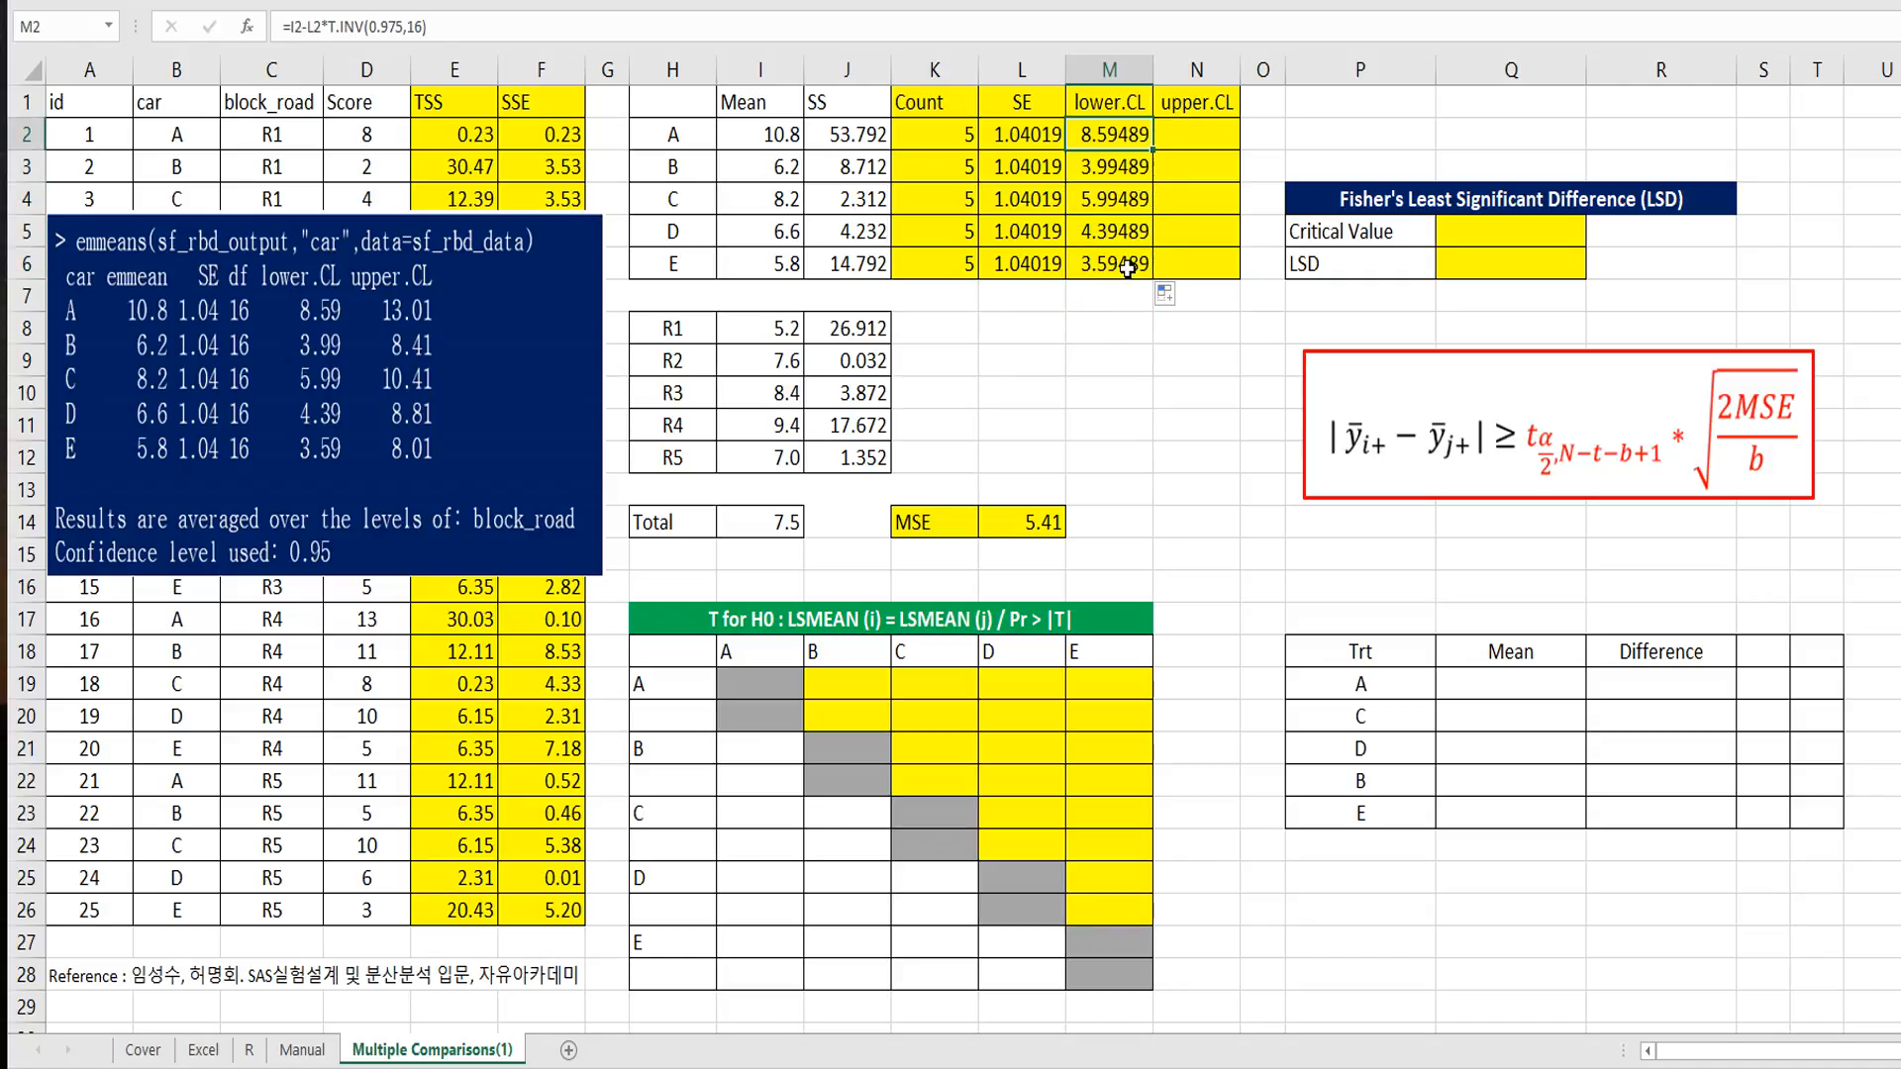
Step: Reuse the M2 formula text in N2, changing the minus to a plus to give =I2+L2*T.INV(0.975,16)
{"action": "key", "text": "Right"}
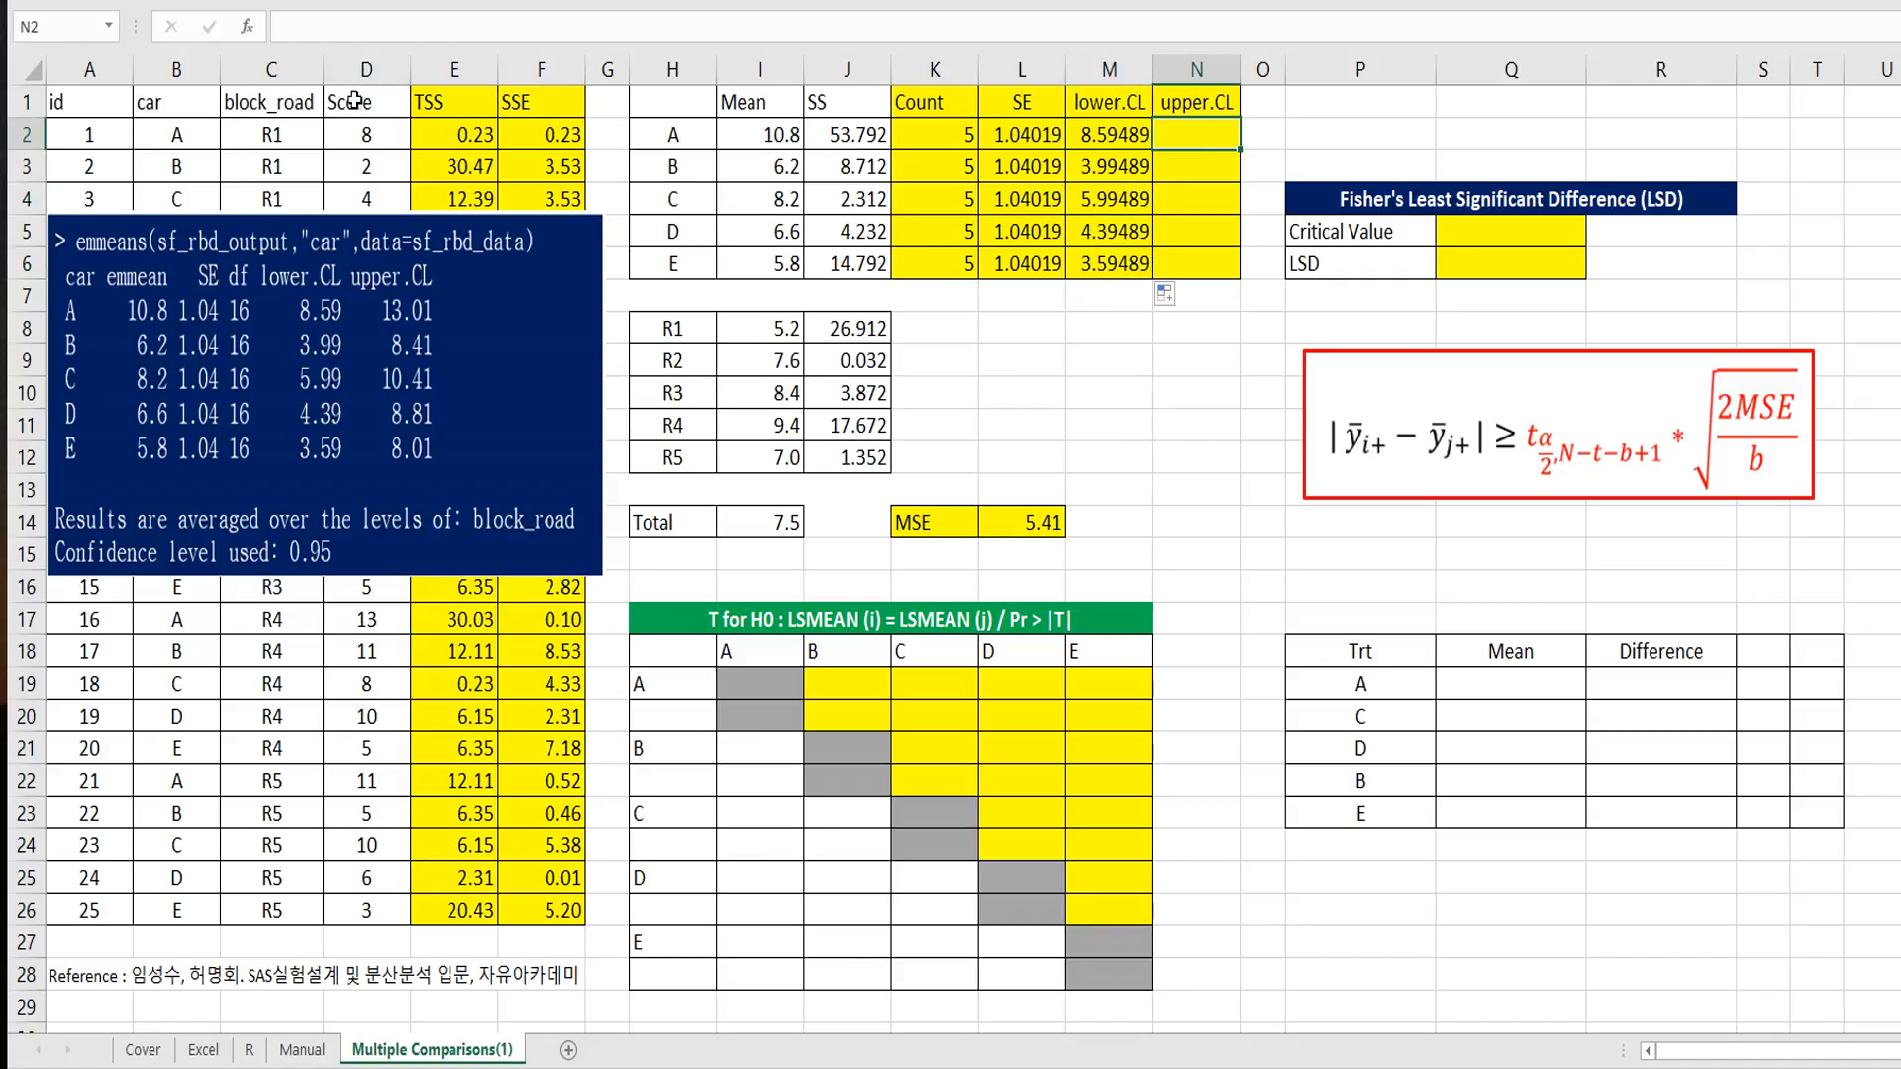
{"action": "left_click", "coordinate": [1105, 146]}
{"action": "left_click_drag", "start_coordinate": [466, 29], "coordinate": [241, 33]}
{"action": "key", "text": "Escape"}
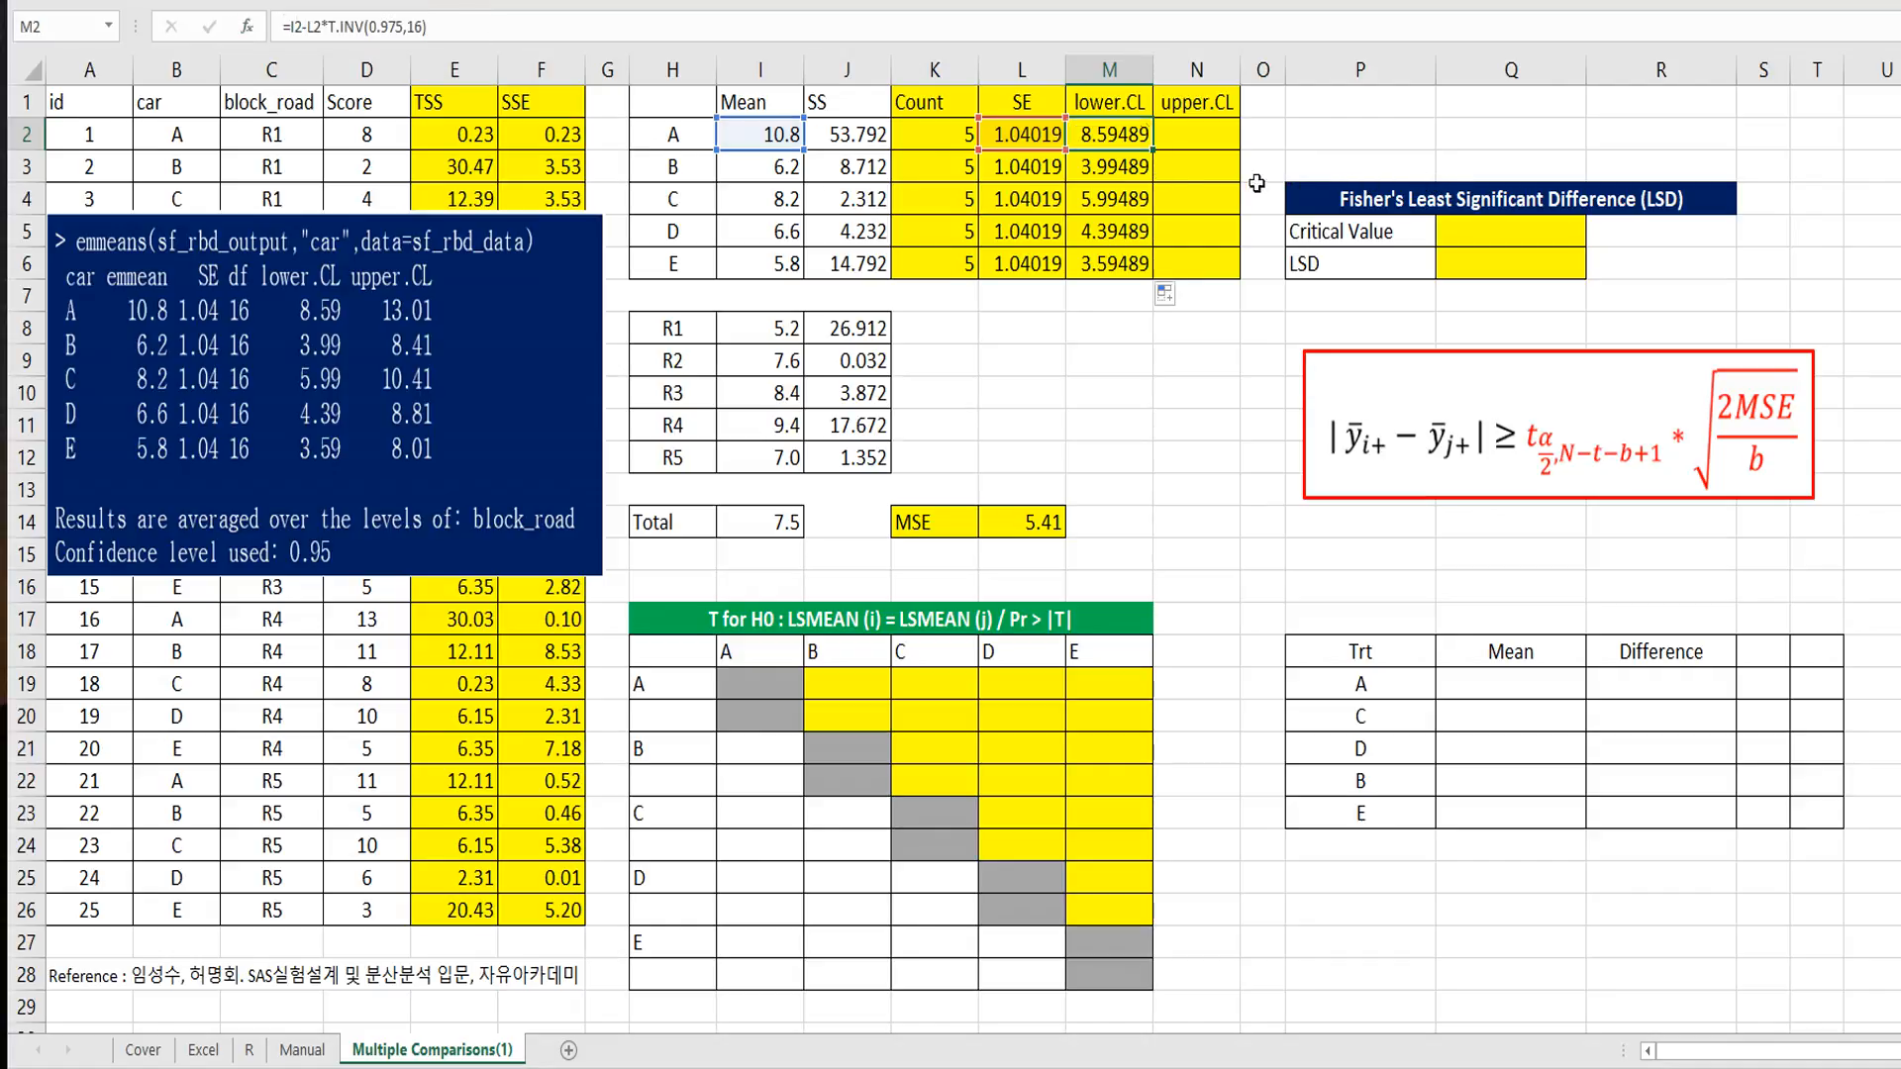
{"action": "left_click", "coordinate": [1196, 141]}
{"action": "double_click", "coordinate": [1196, 142]}
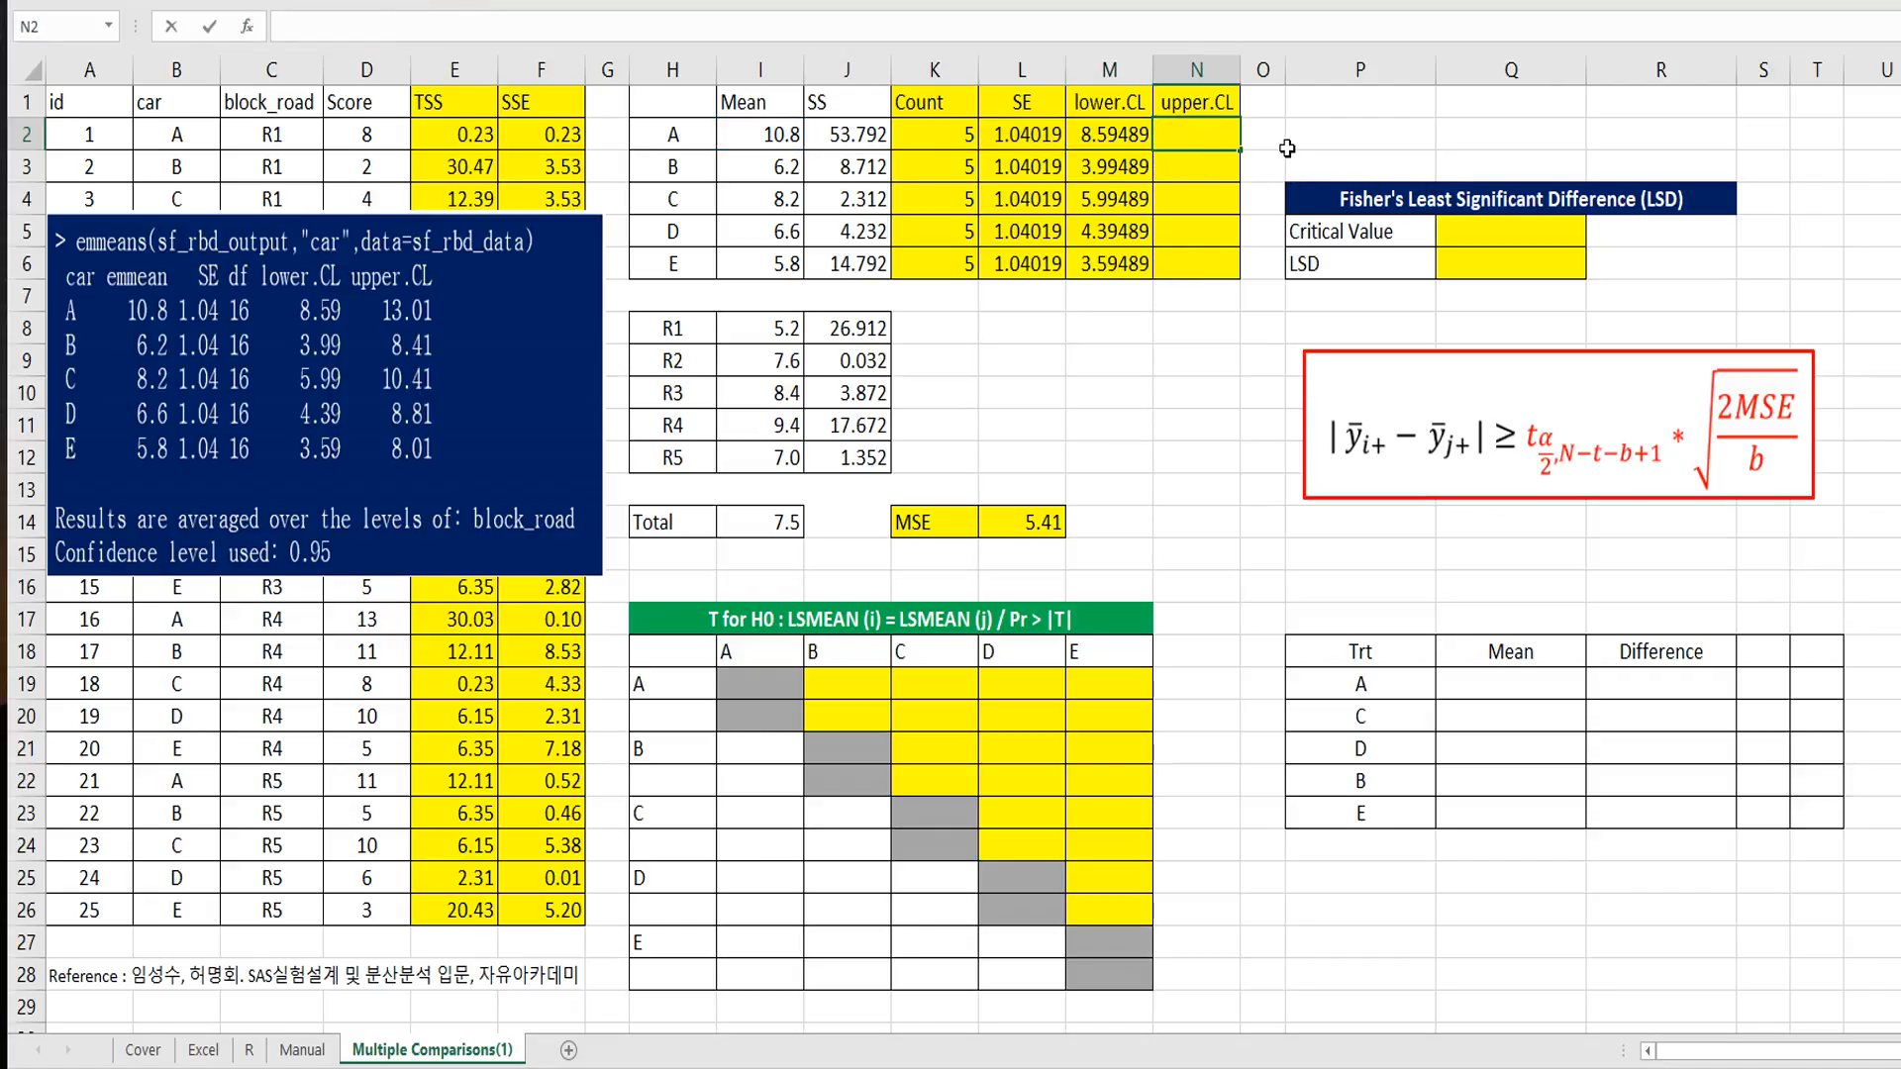
{"action": "key", "text": "ctrl+v"}
{"action": "left_click", "coordinate": [1186, 137]}
{"action": "type", "text": "+"}
{"action": "key", "text": "Delete"}
{"action": "key", "text": "Return"}
Step: Copy the upper confidence limit formula from N2 down through N6
{"action": "key", "text": "Up"}
{"action": "key", "text": "ctrl+c"}
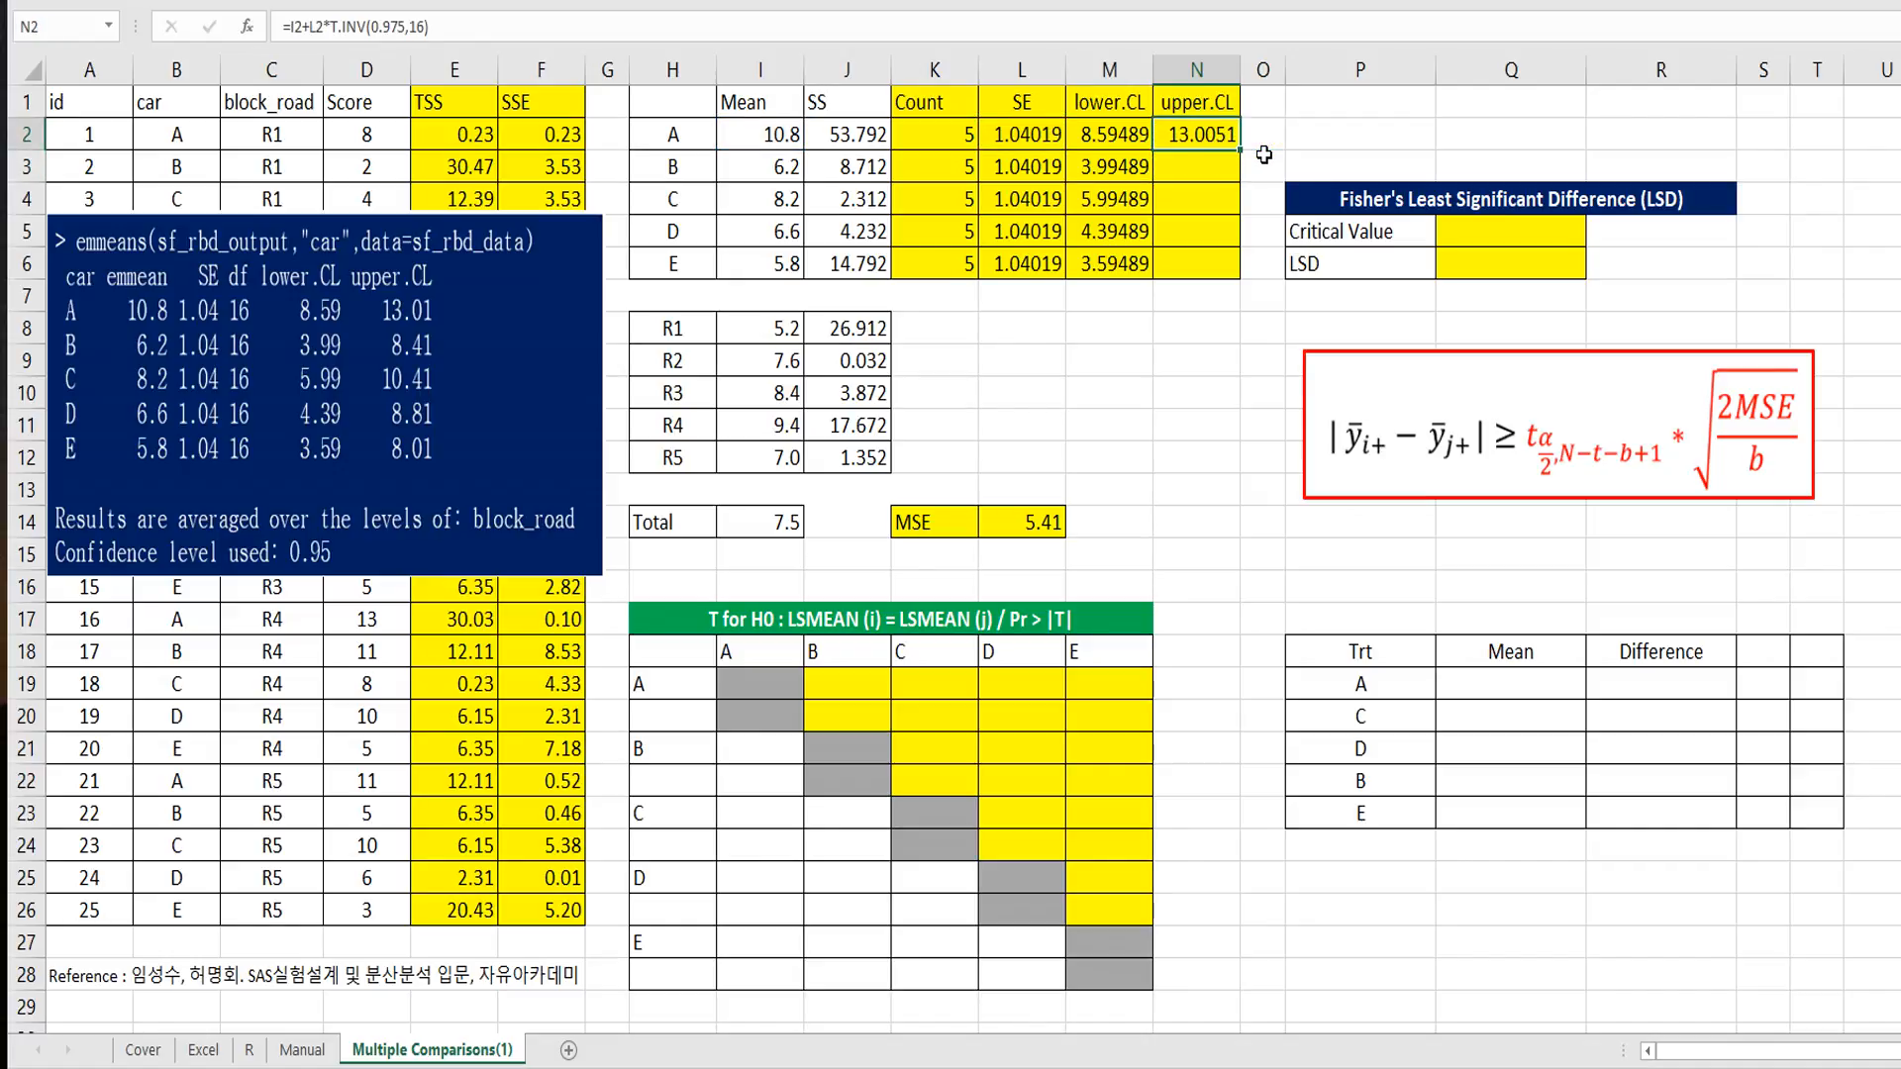
{"action": "left_click_drag", "start_coordinate": [1196, 166], "coordinate": [1212, 267]}
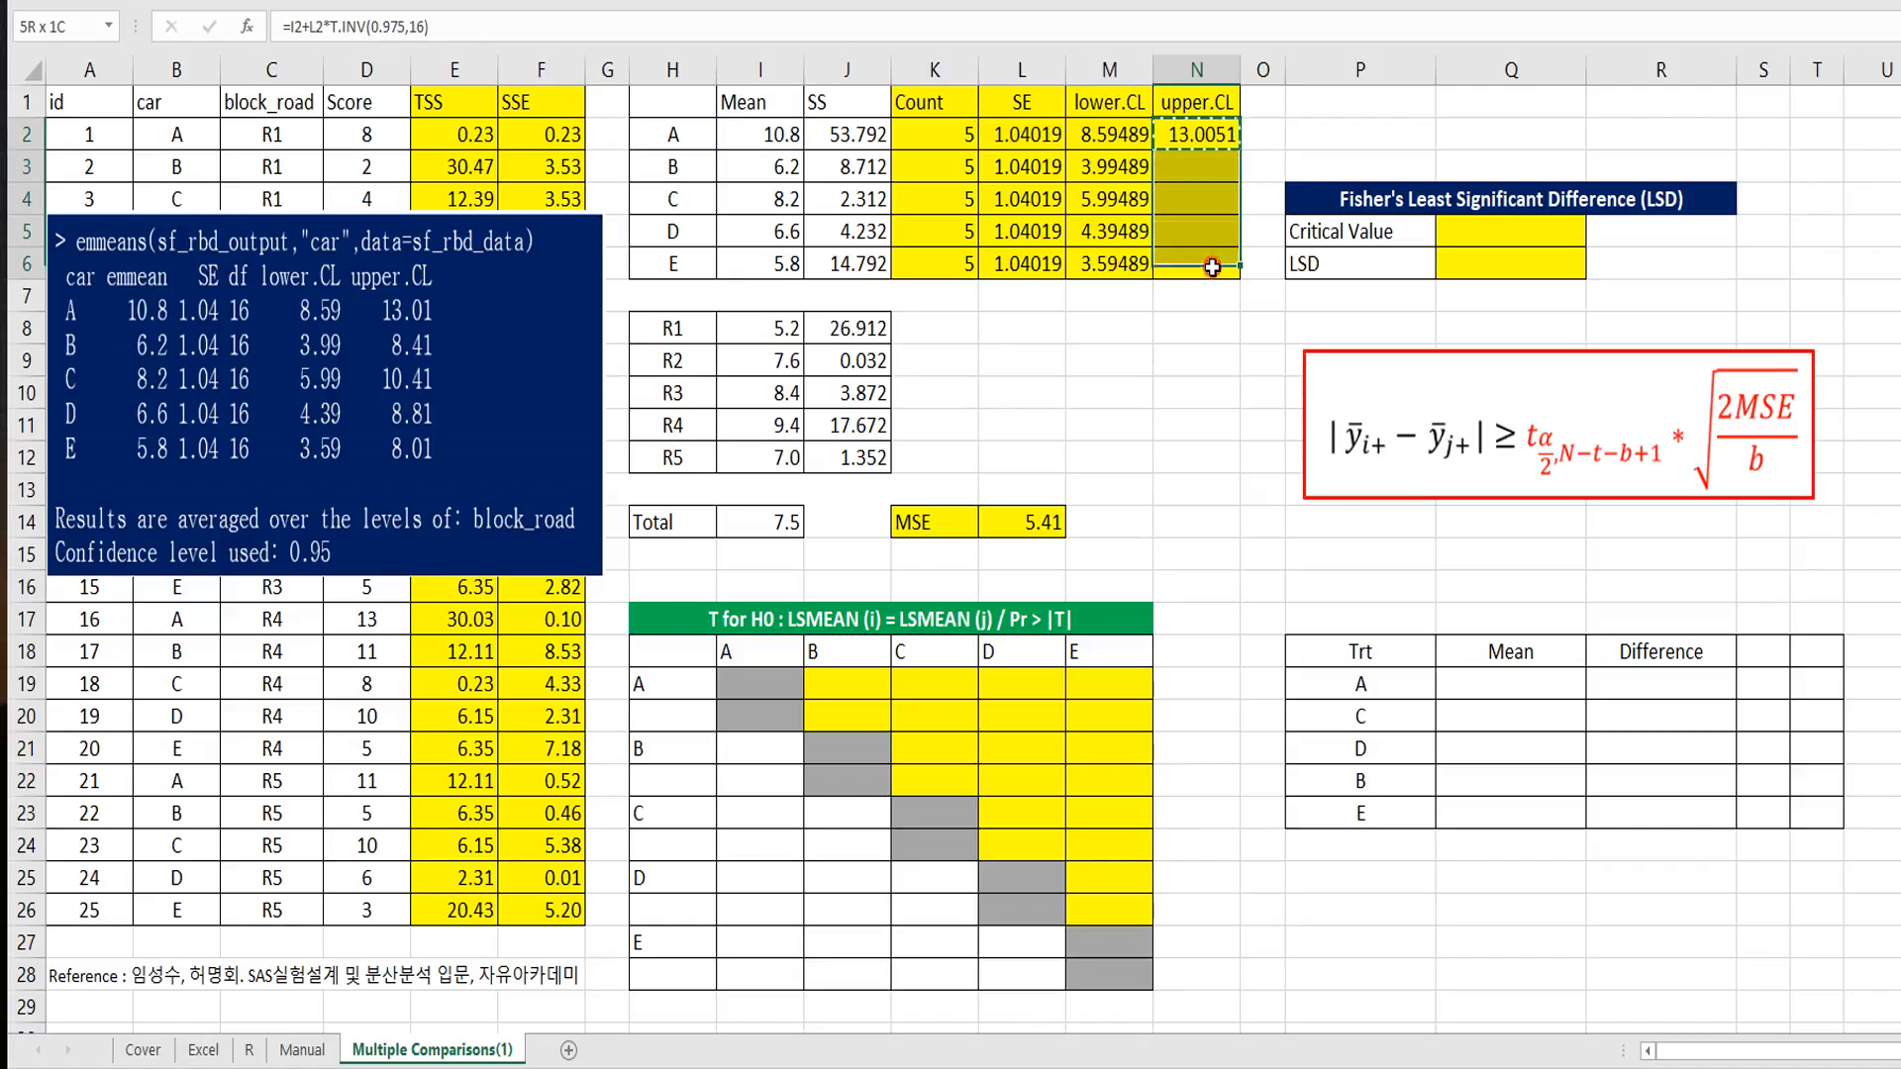
{"action": "key", "text": "ctrl+v"}
{"action": "left_click", "coordinate": [1195, 362]}
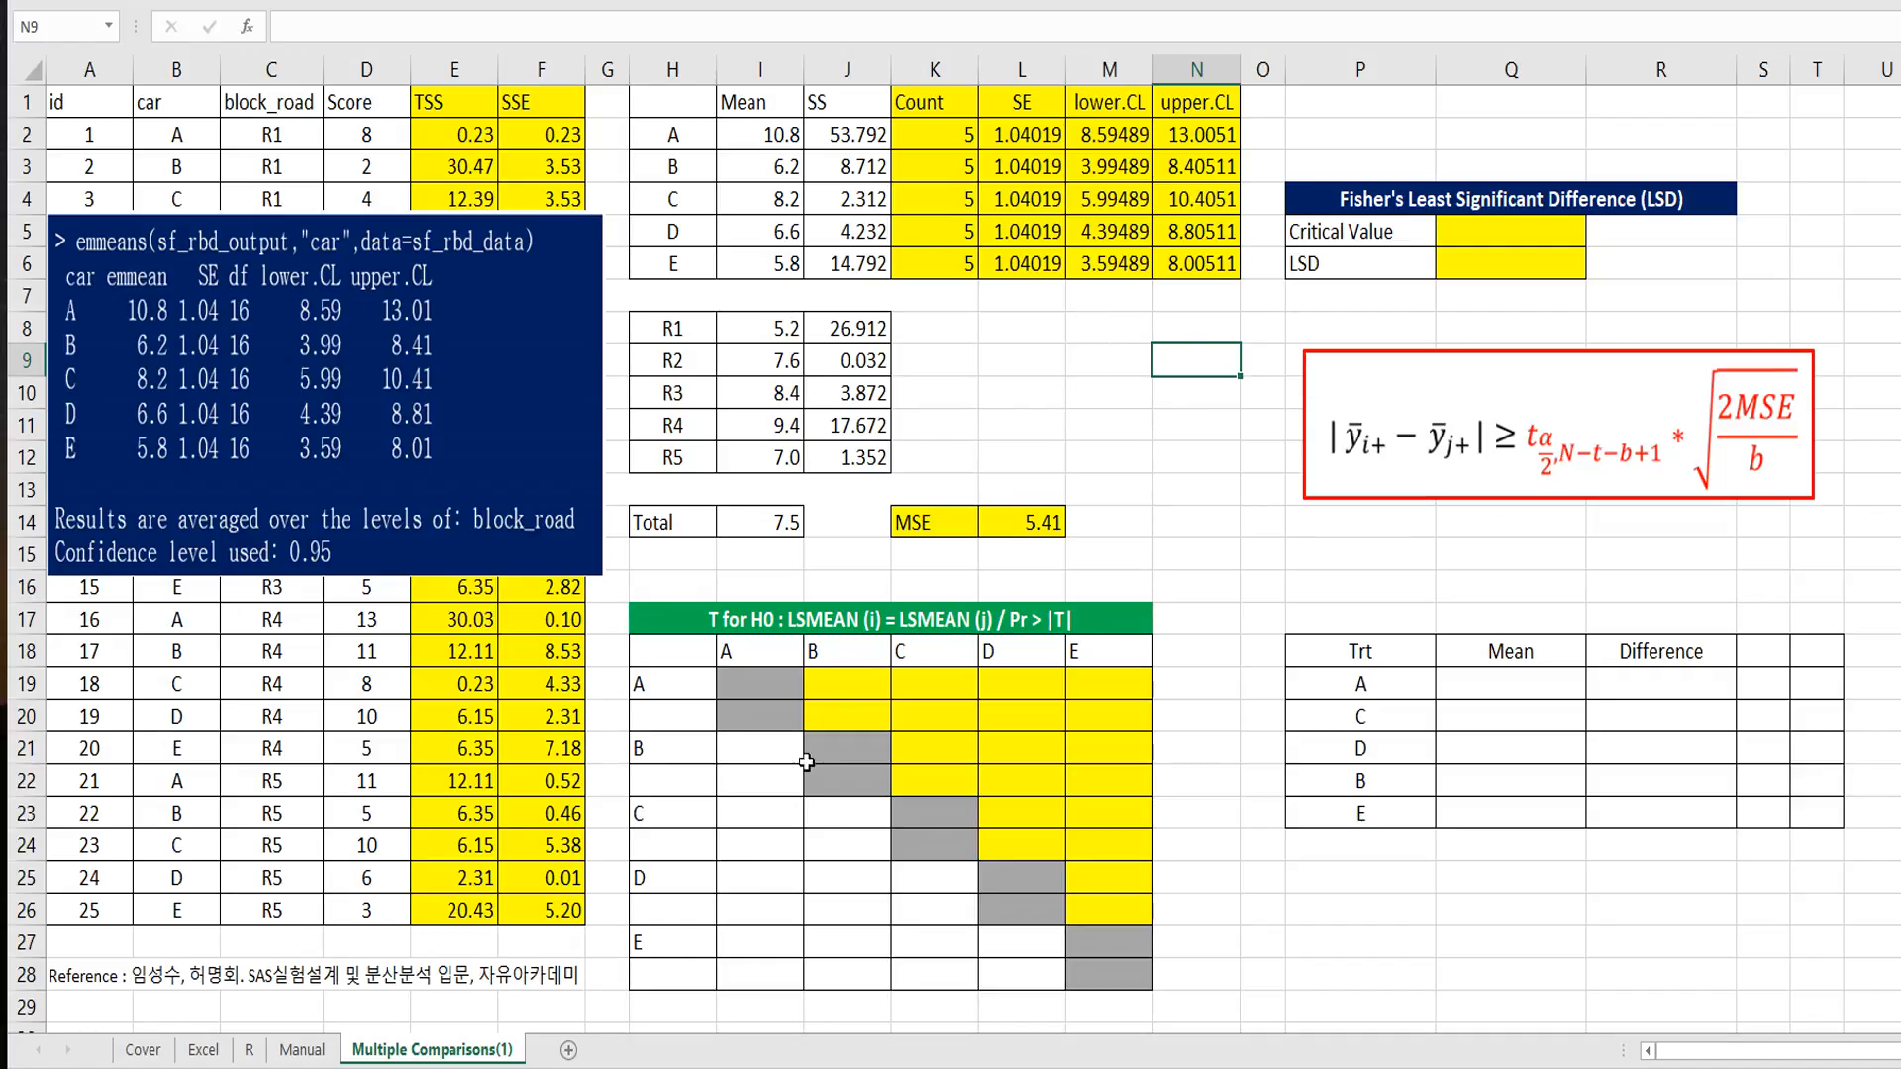
{"action": "left_click", "coordinate": [767, 782]}
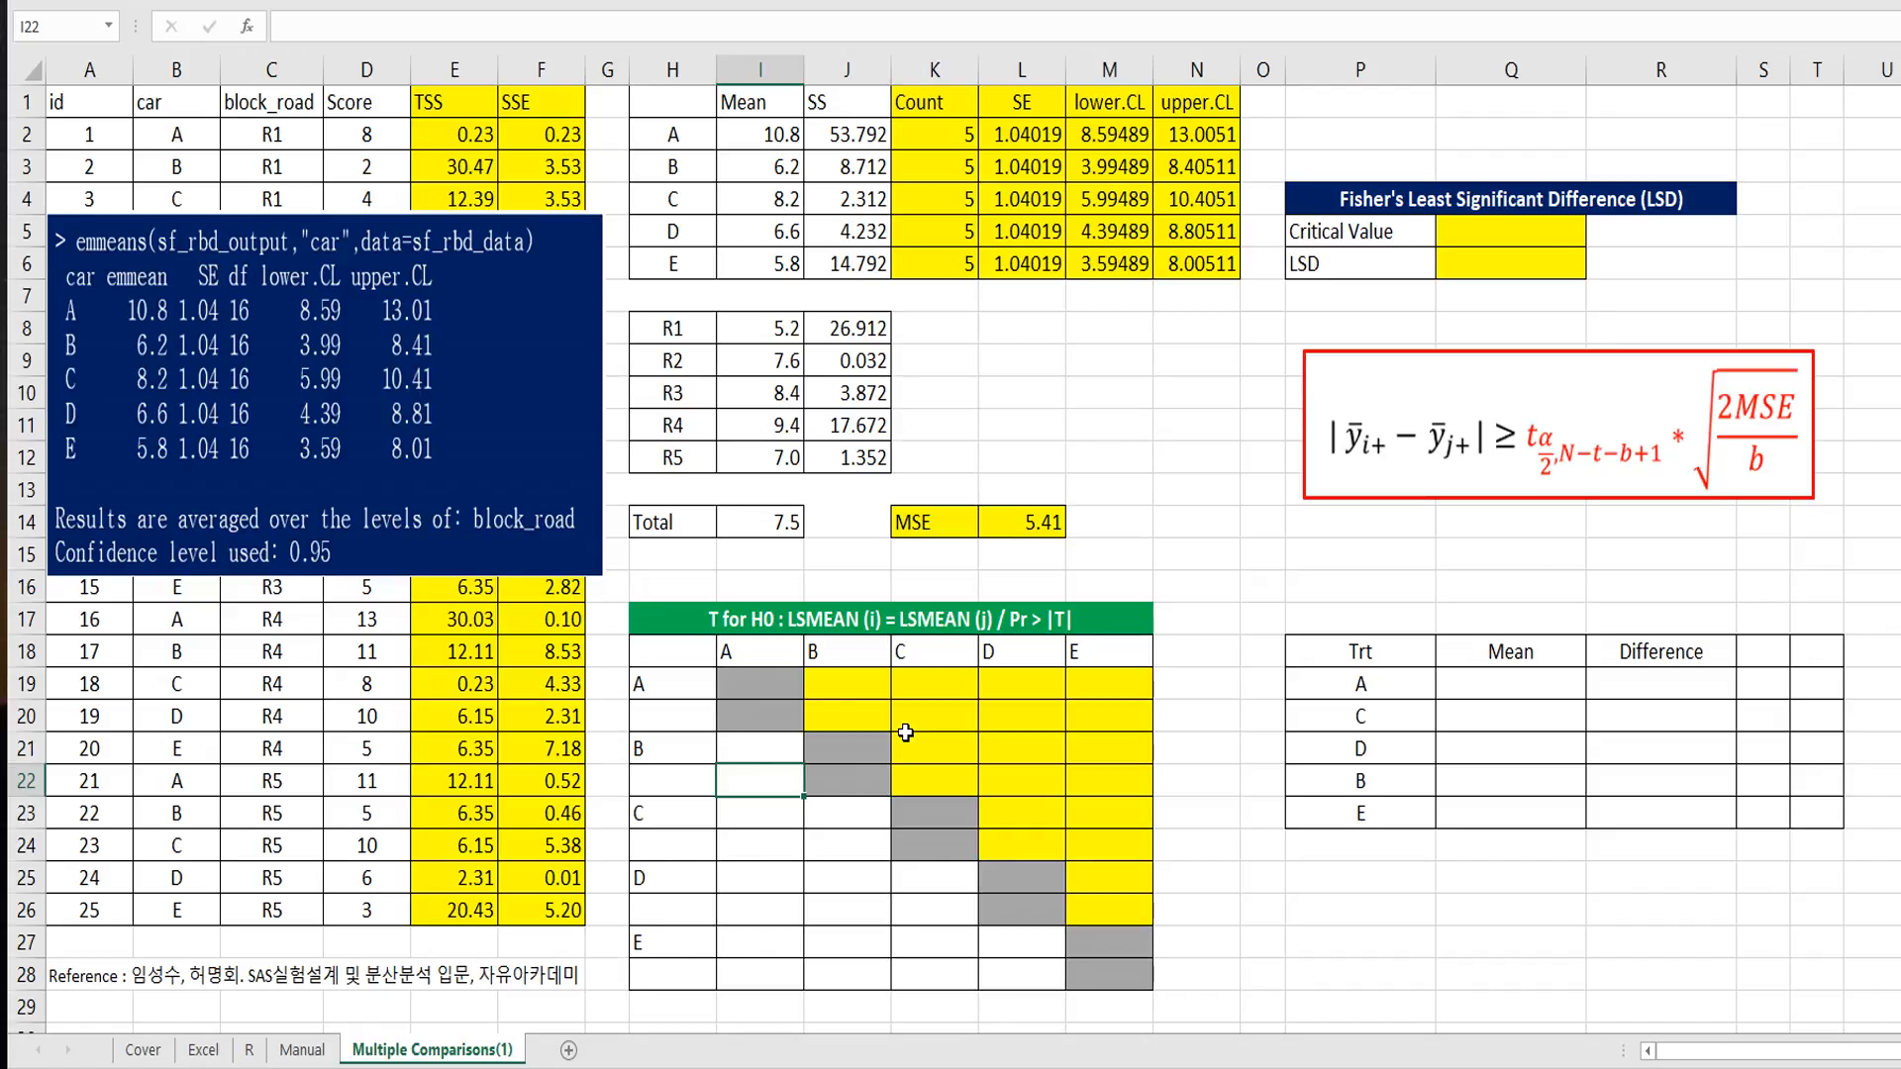
Step: Start the A-versus-B t statistic formula in J19 with the difference of the two car means, =(I2-I3)
{"action": "key", "text": "Up"}
{"action": "key", "text": "Up"}
{"action": "key", "text": "Up"}
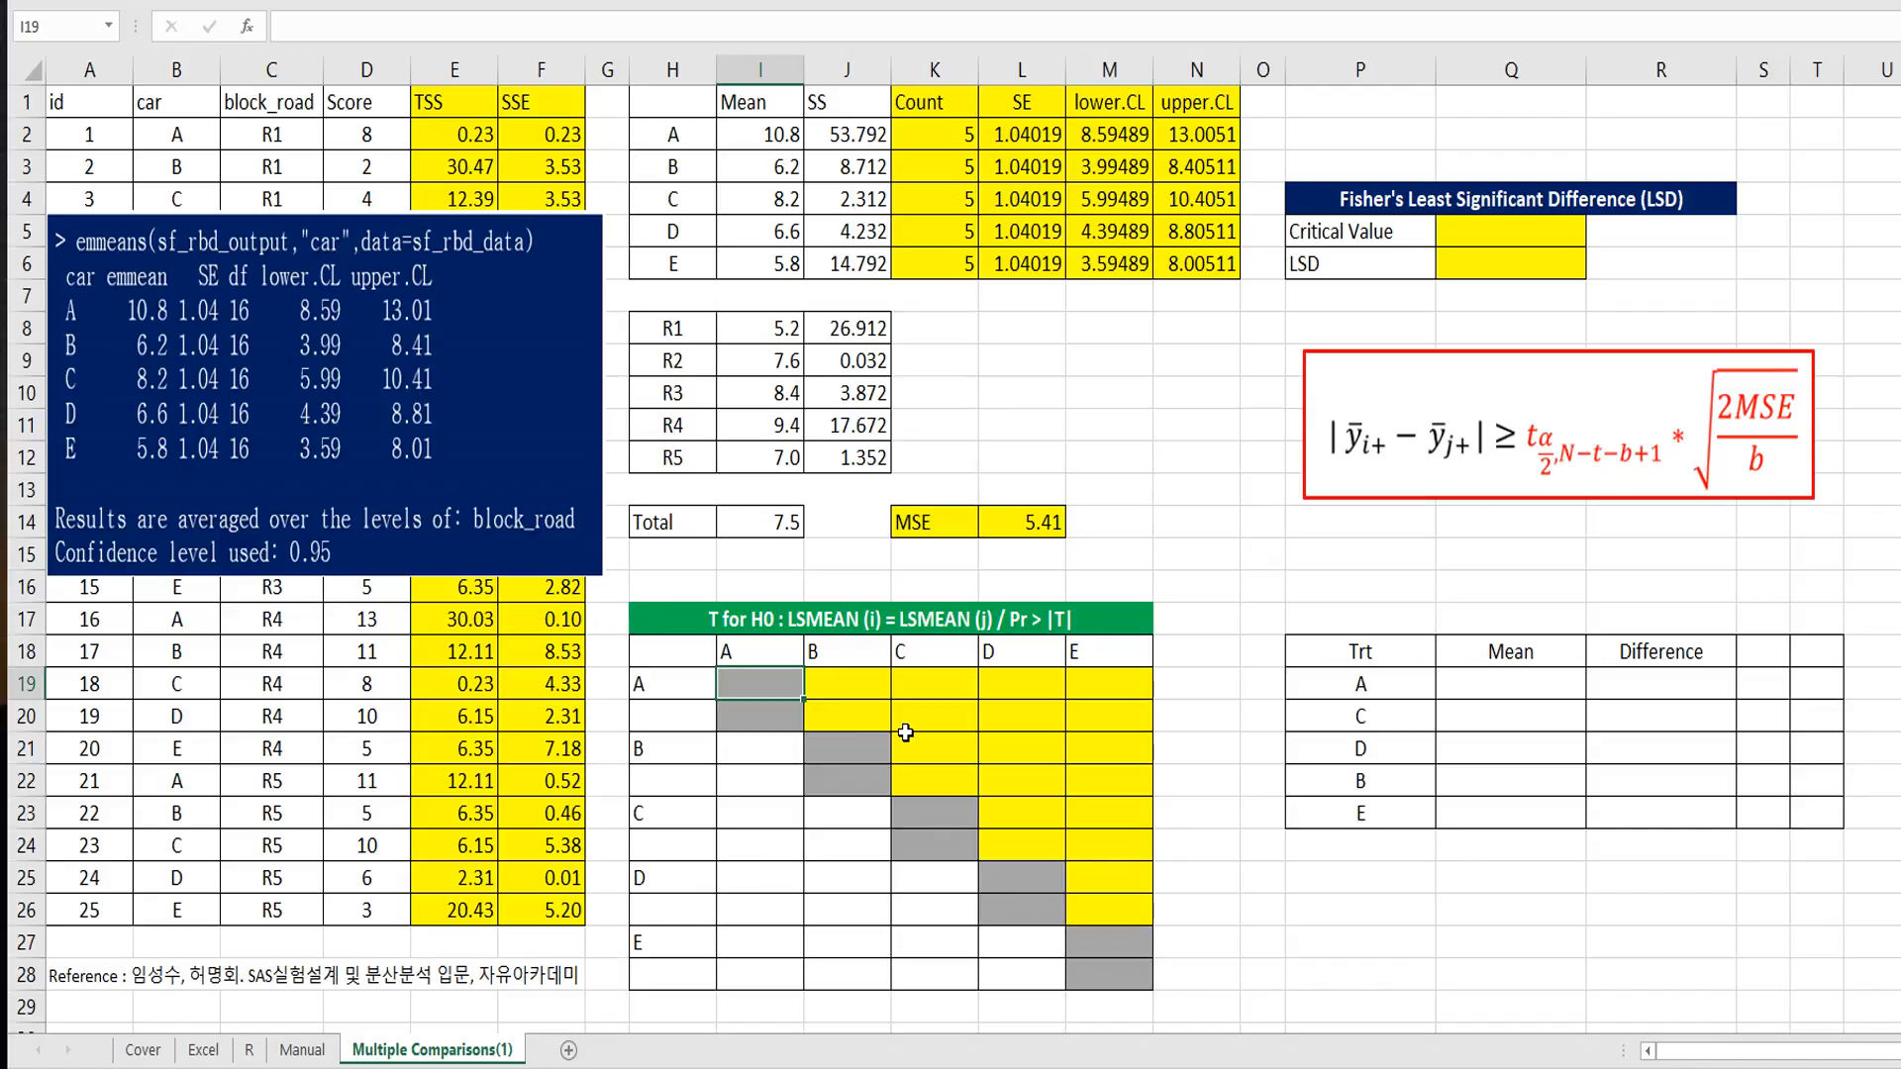
{"action": "key", "text": "Right"}
{"action": "key", "text": "Left"}
{"action": "key", "text": "Left"}
{"action": "key", "text": "Right"}
{"action": "key", "text": "Right"}
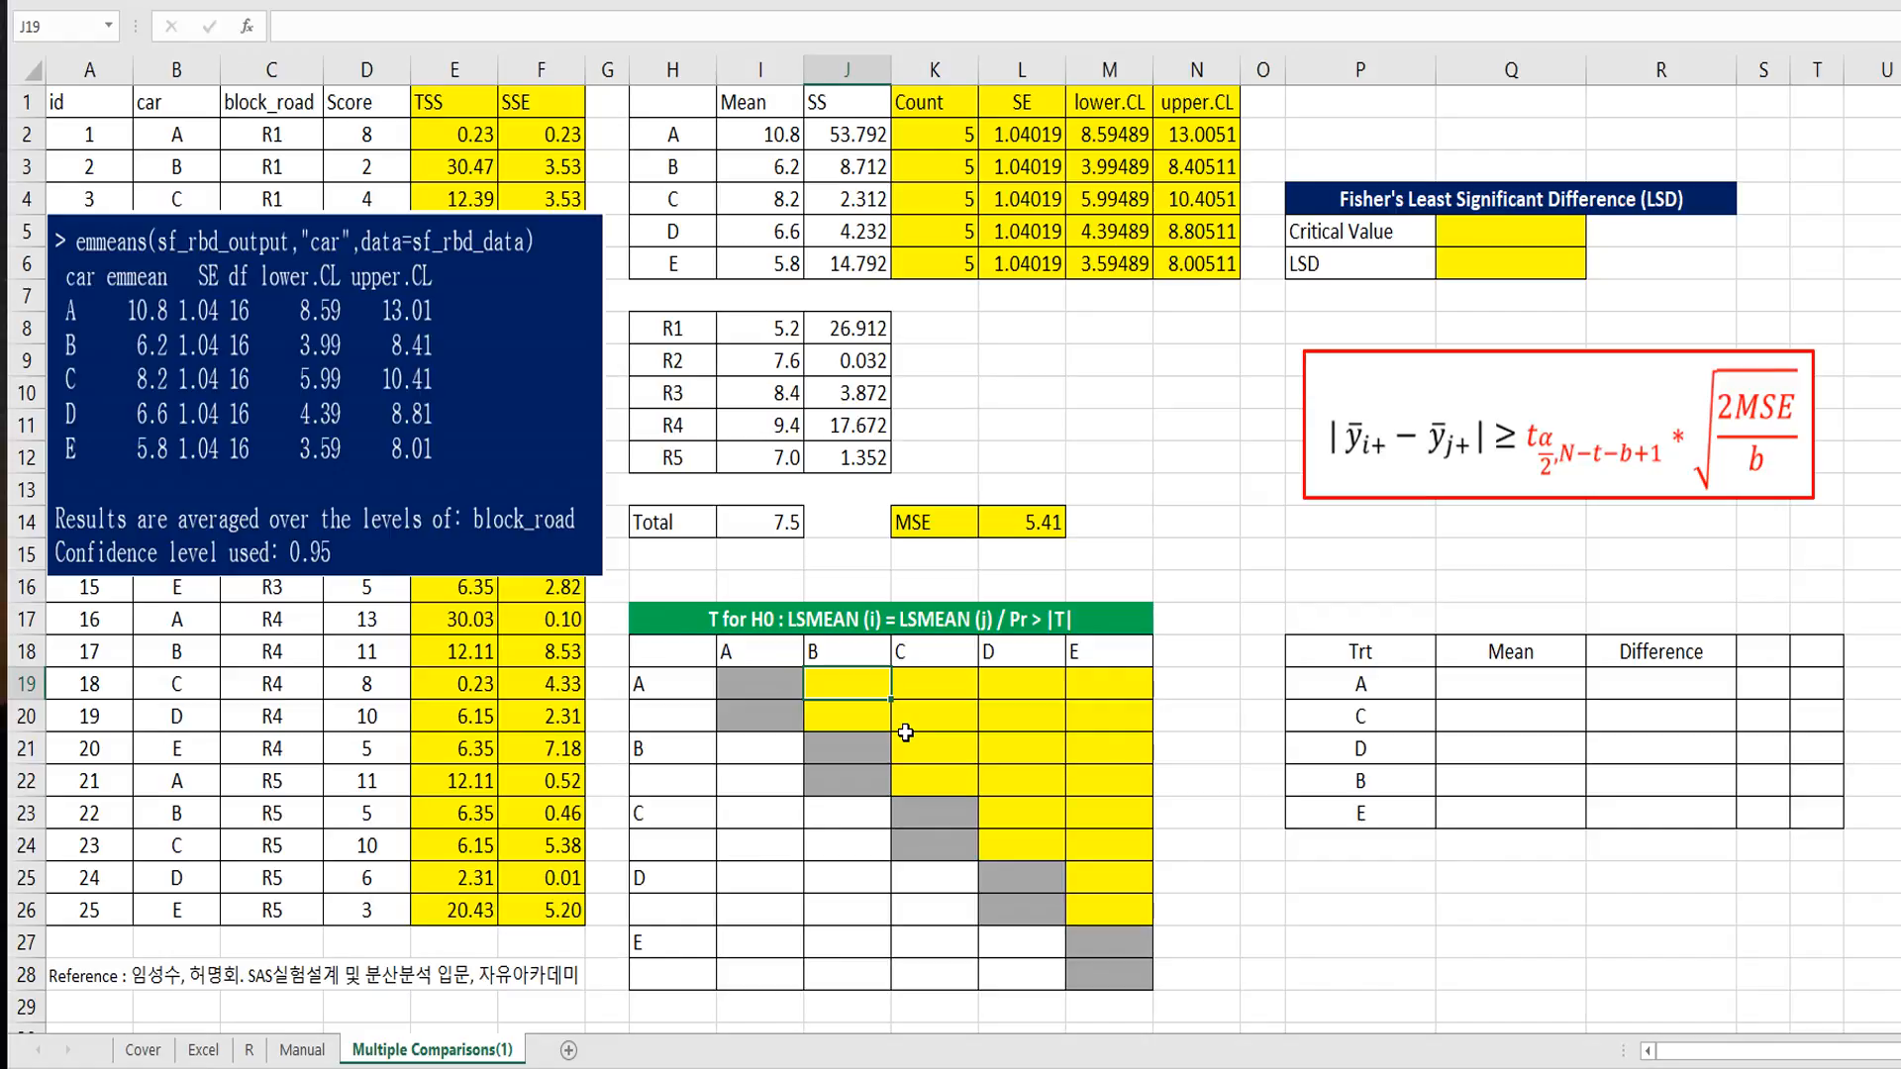
{"action": "type", "text": "=("}
{"action": "left_click", "coordinate": [782, 137]}
{"action": "type", "text": "-"}
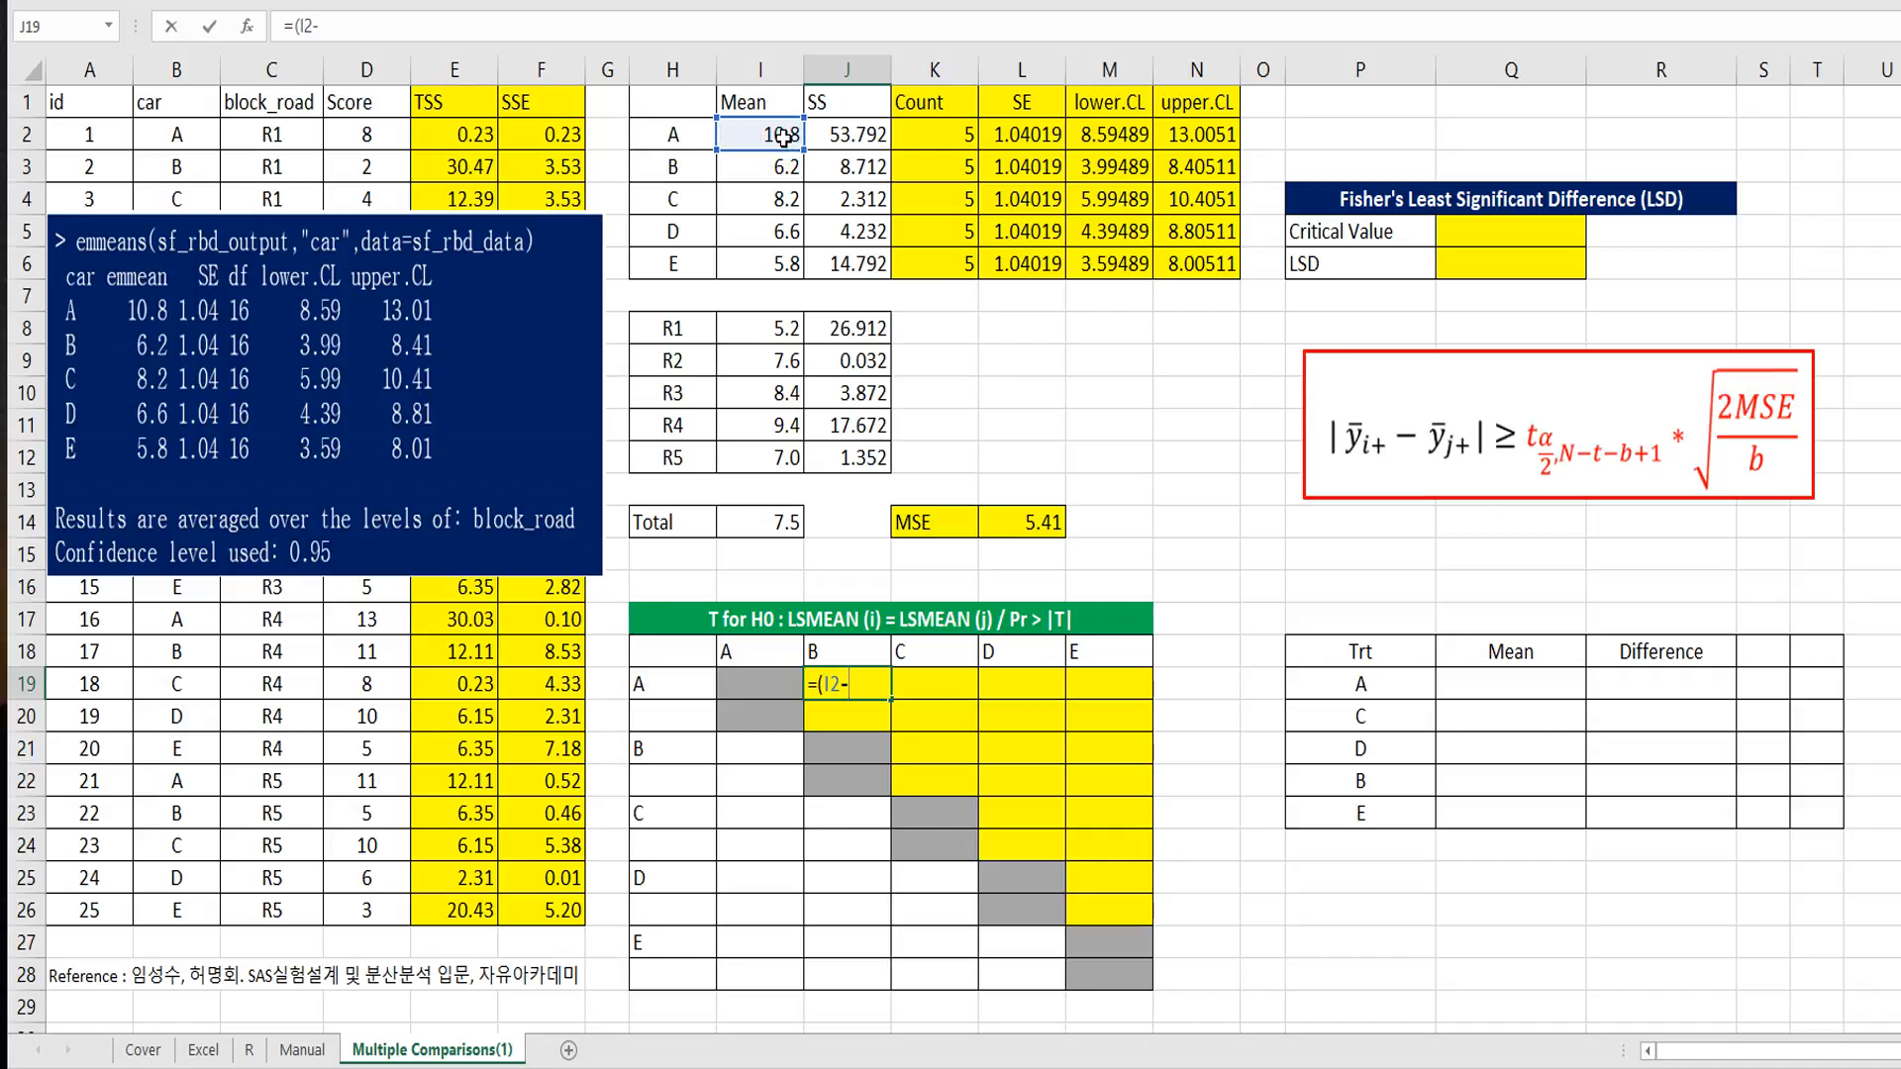
{"action": "left_click", "coordinate": [756, 169]}
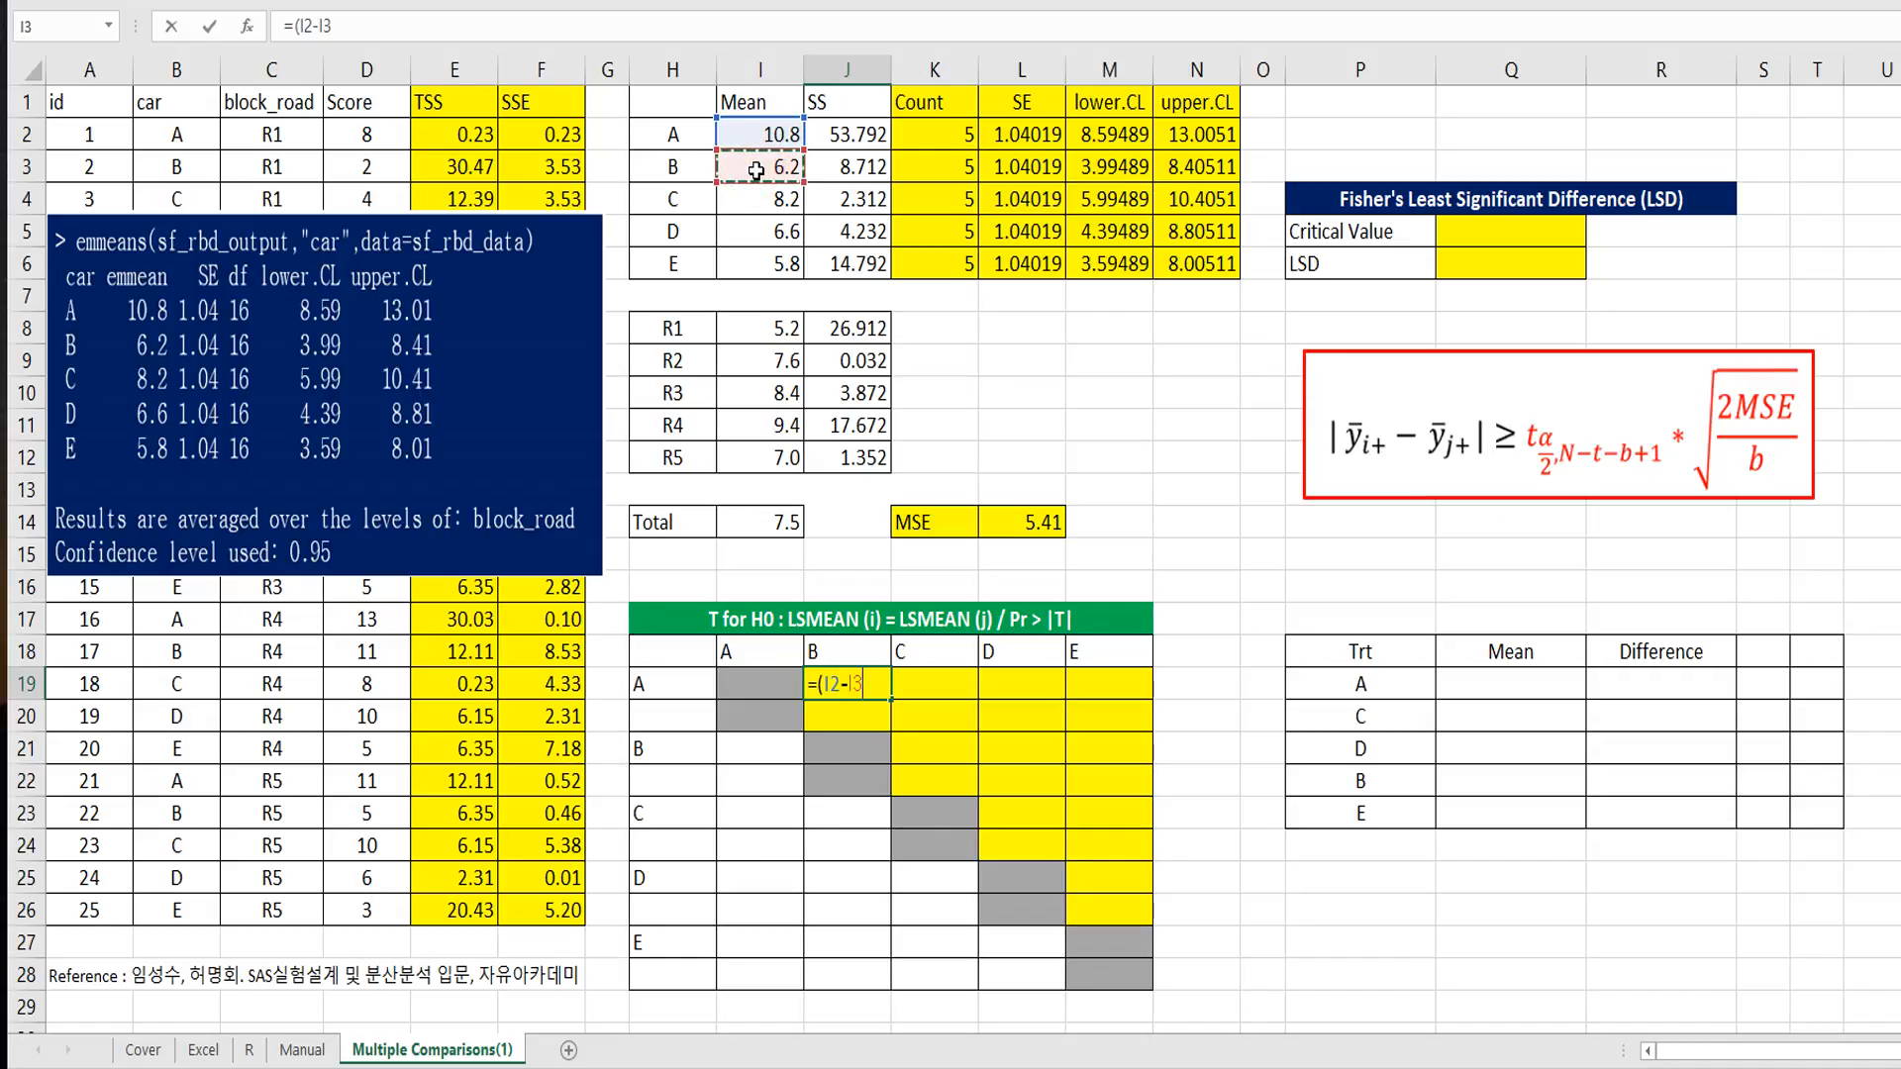
{"action": "type", "text": ")/sqrt"}
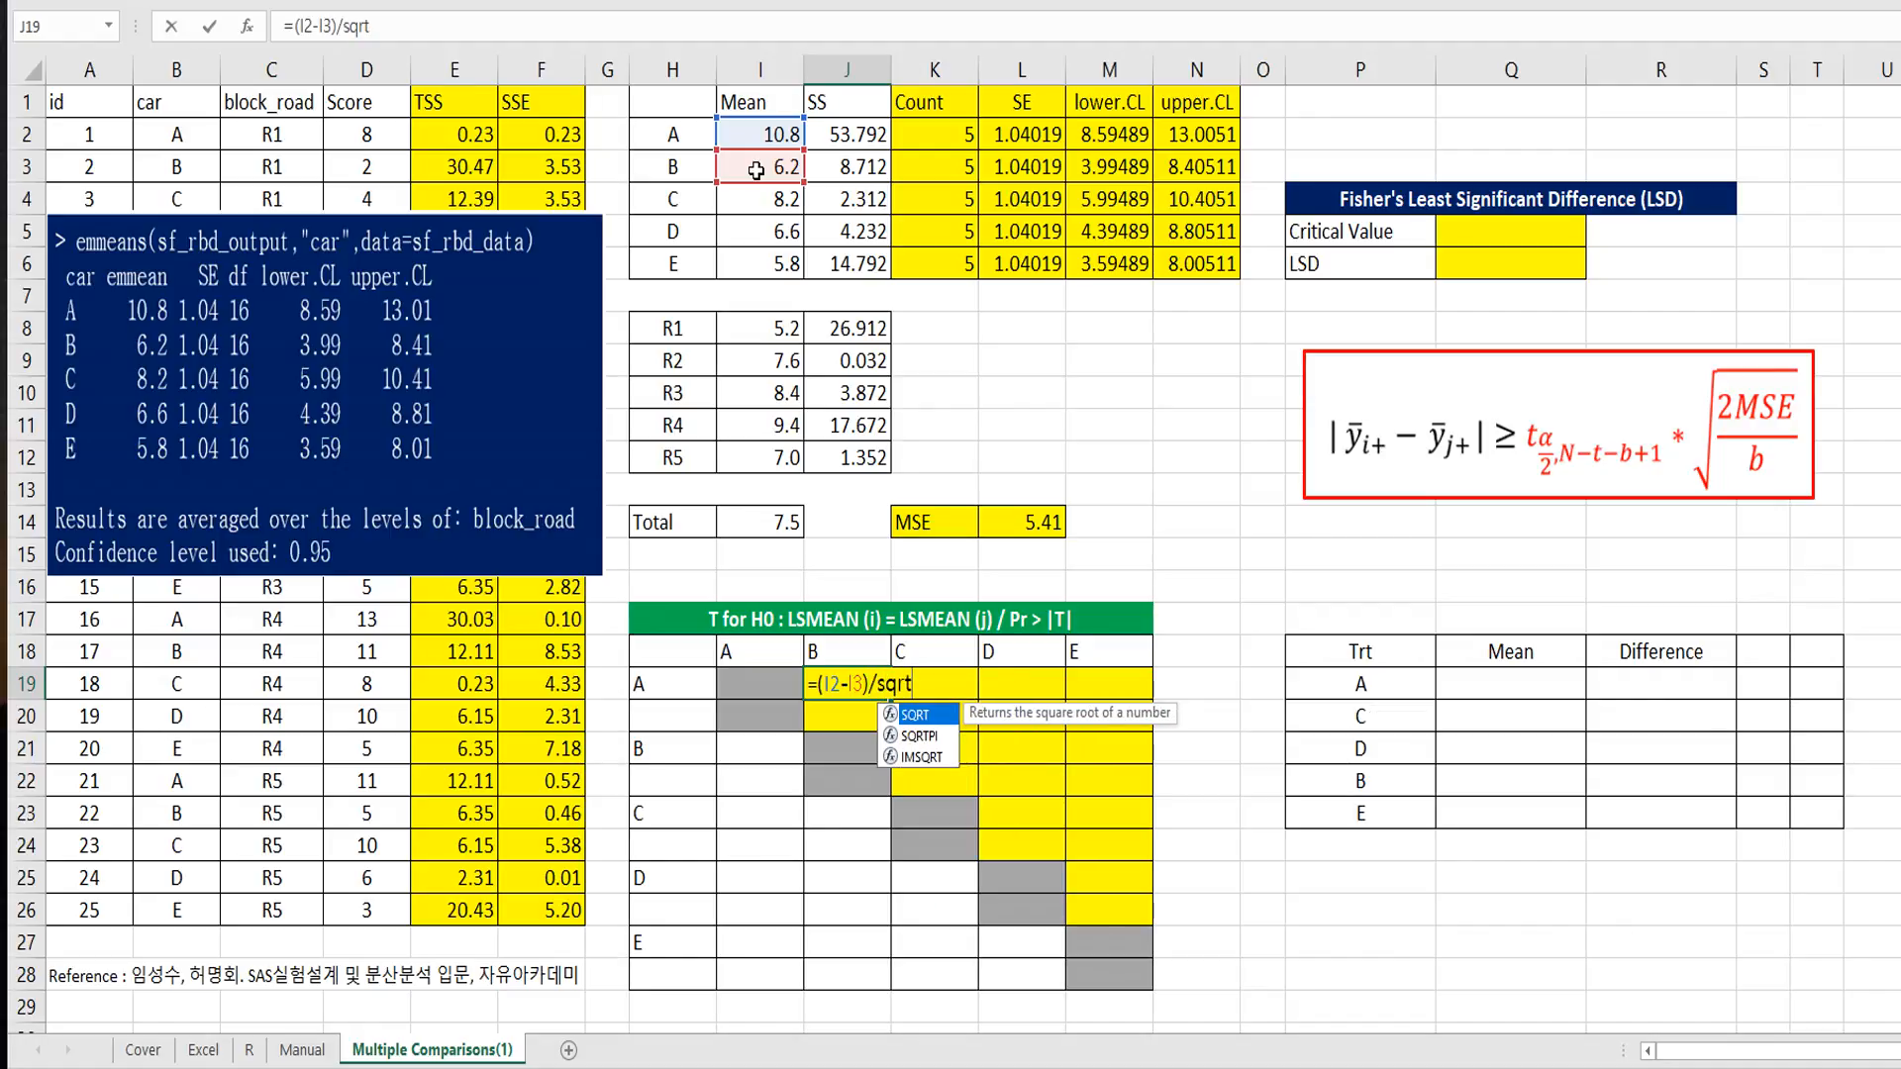
{"action": "type", "text": "("}
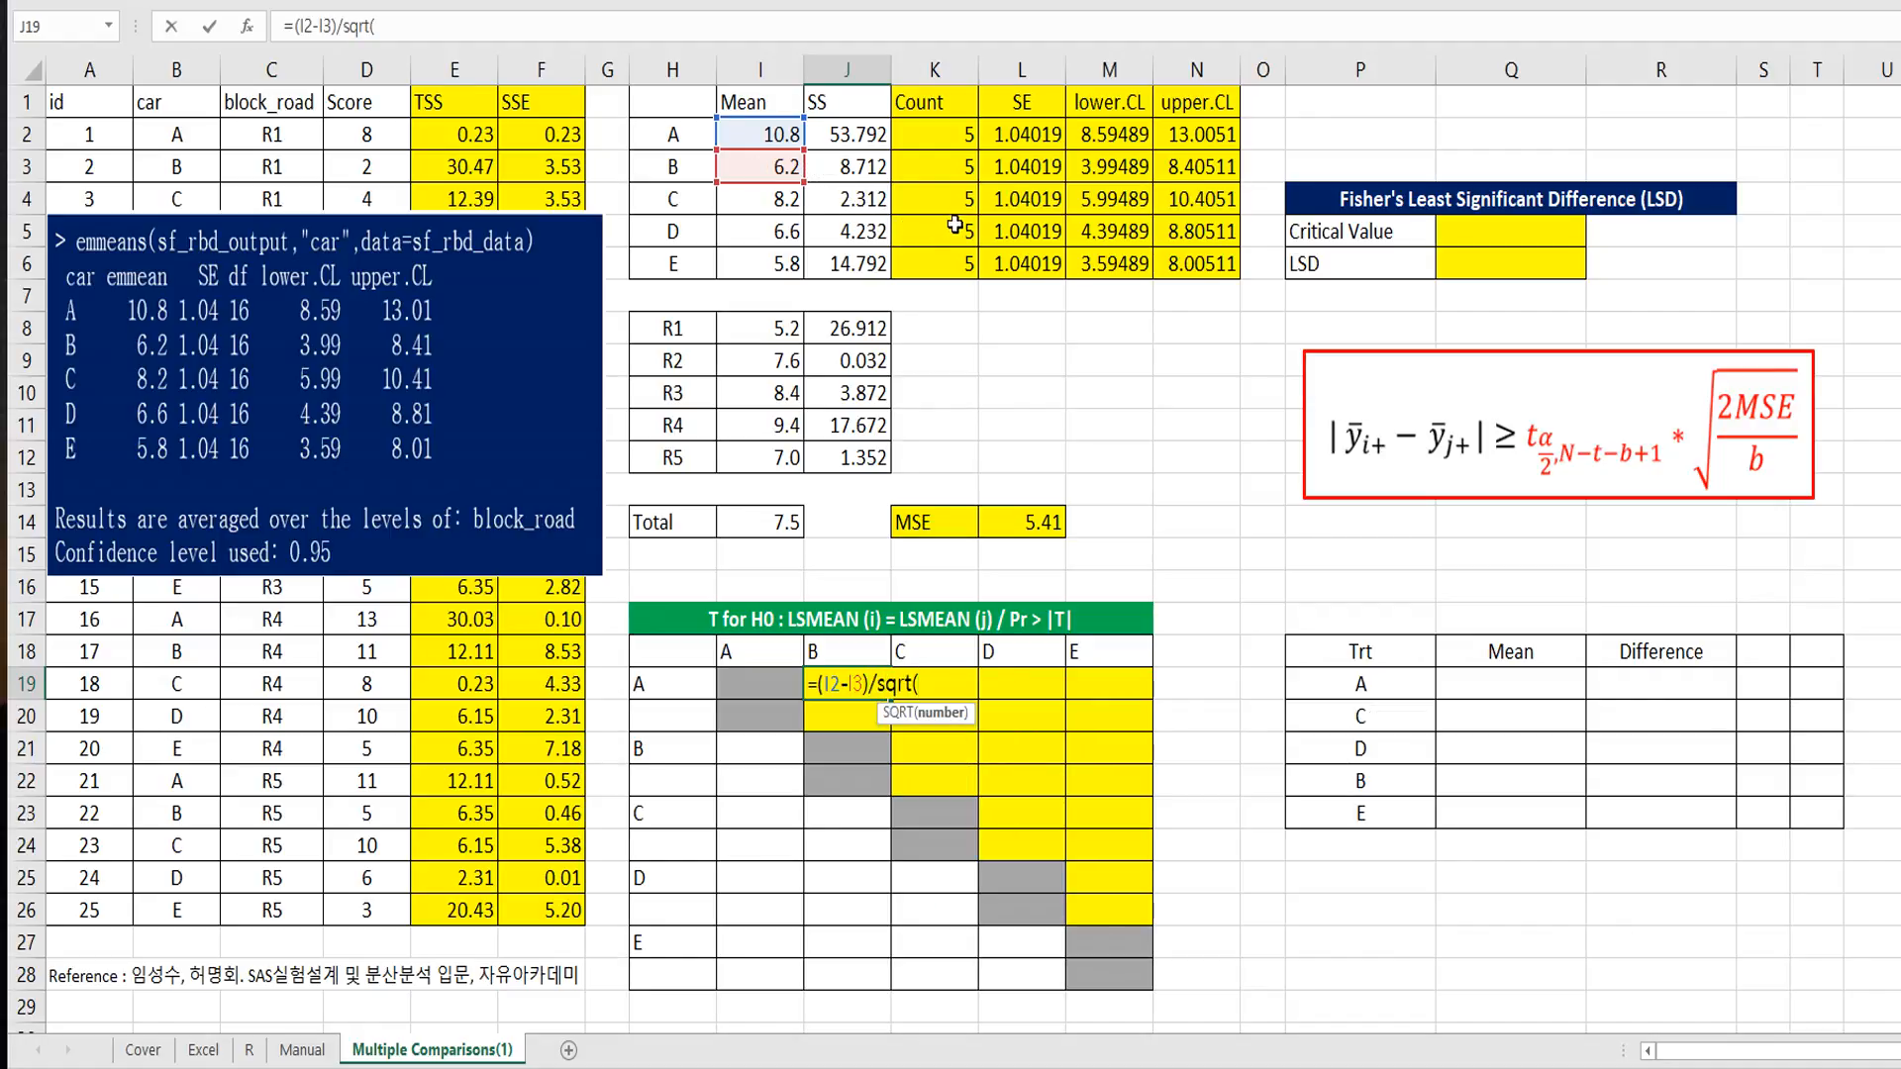
Step: Complete the J19 formula by dividing the mean difference by SQRT(L2^2+L3^2)
{"action": "left_click", "coordinate": [1025, 140]}
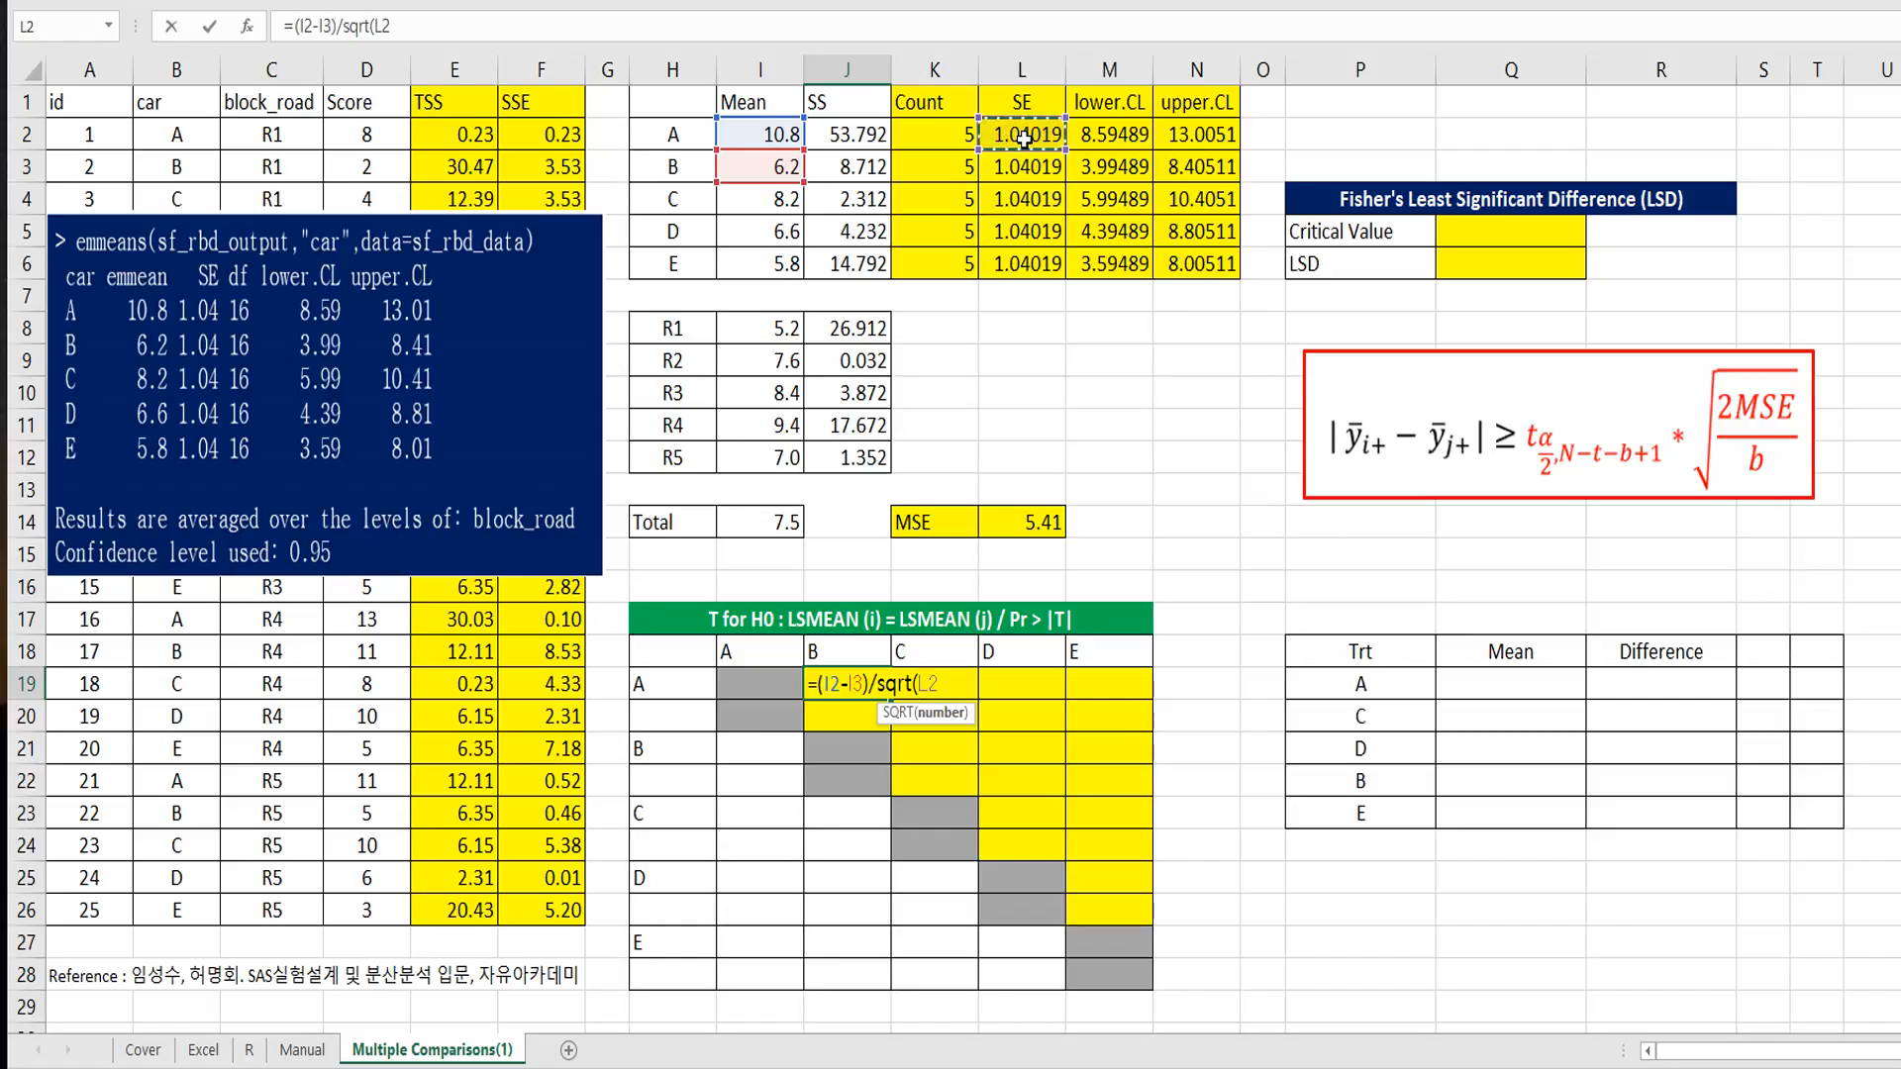
{"action": "type", "text": "^2+"}
{"action": "left_click", "coordinate": [1031, 170]}
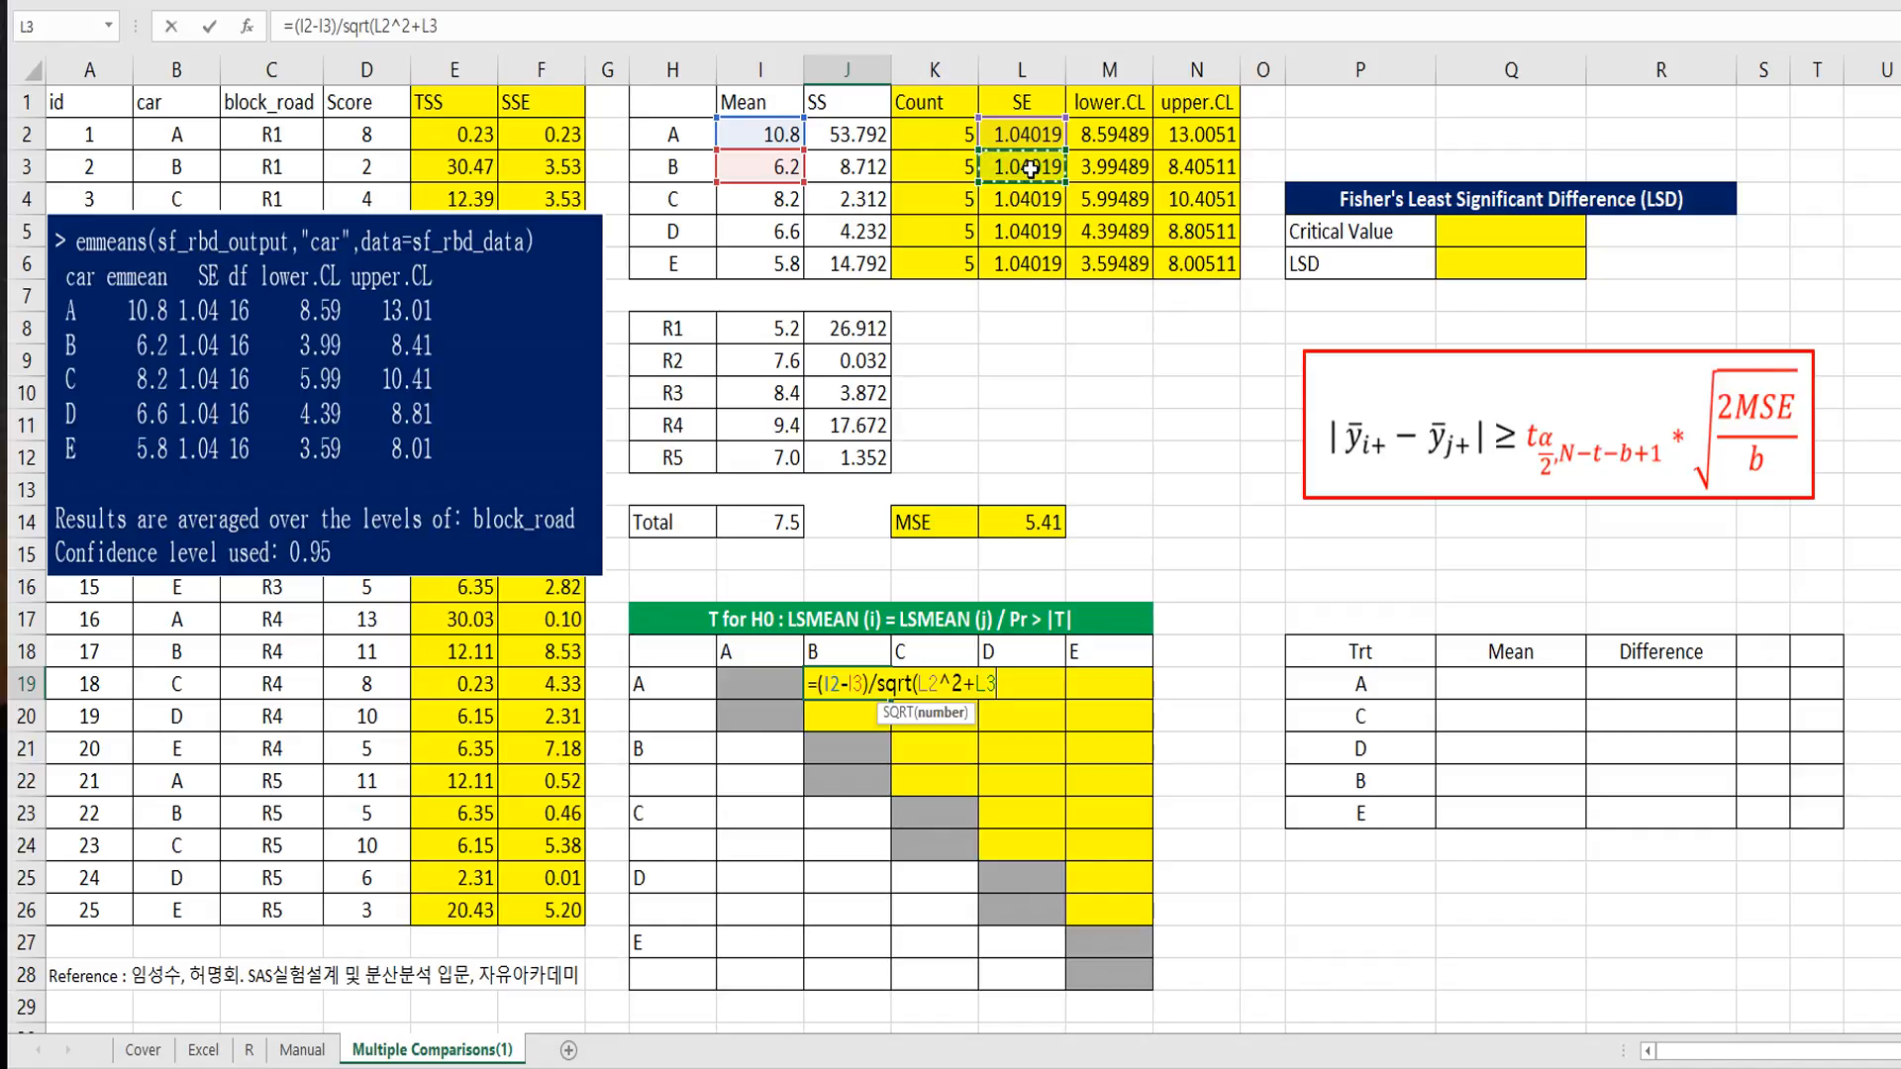
{"action": "type", "text": "^2)"}
{"action": "key", "text": "Return"}
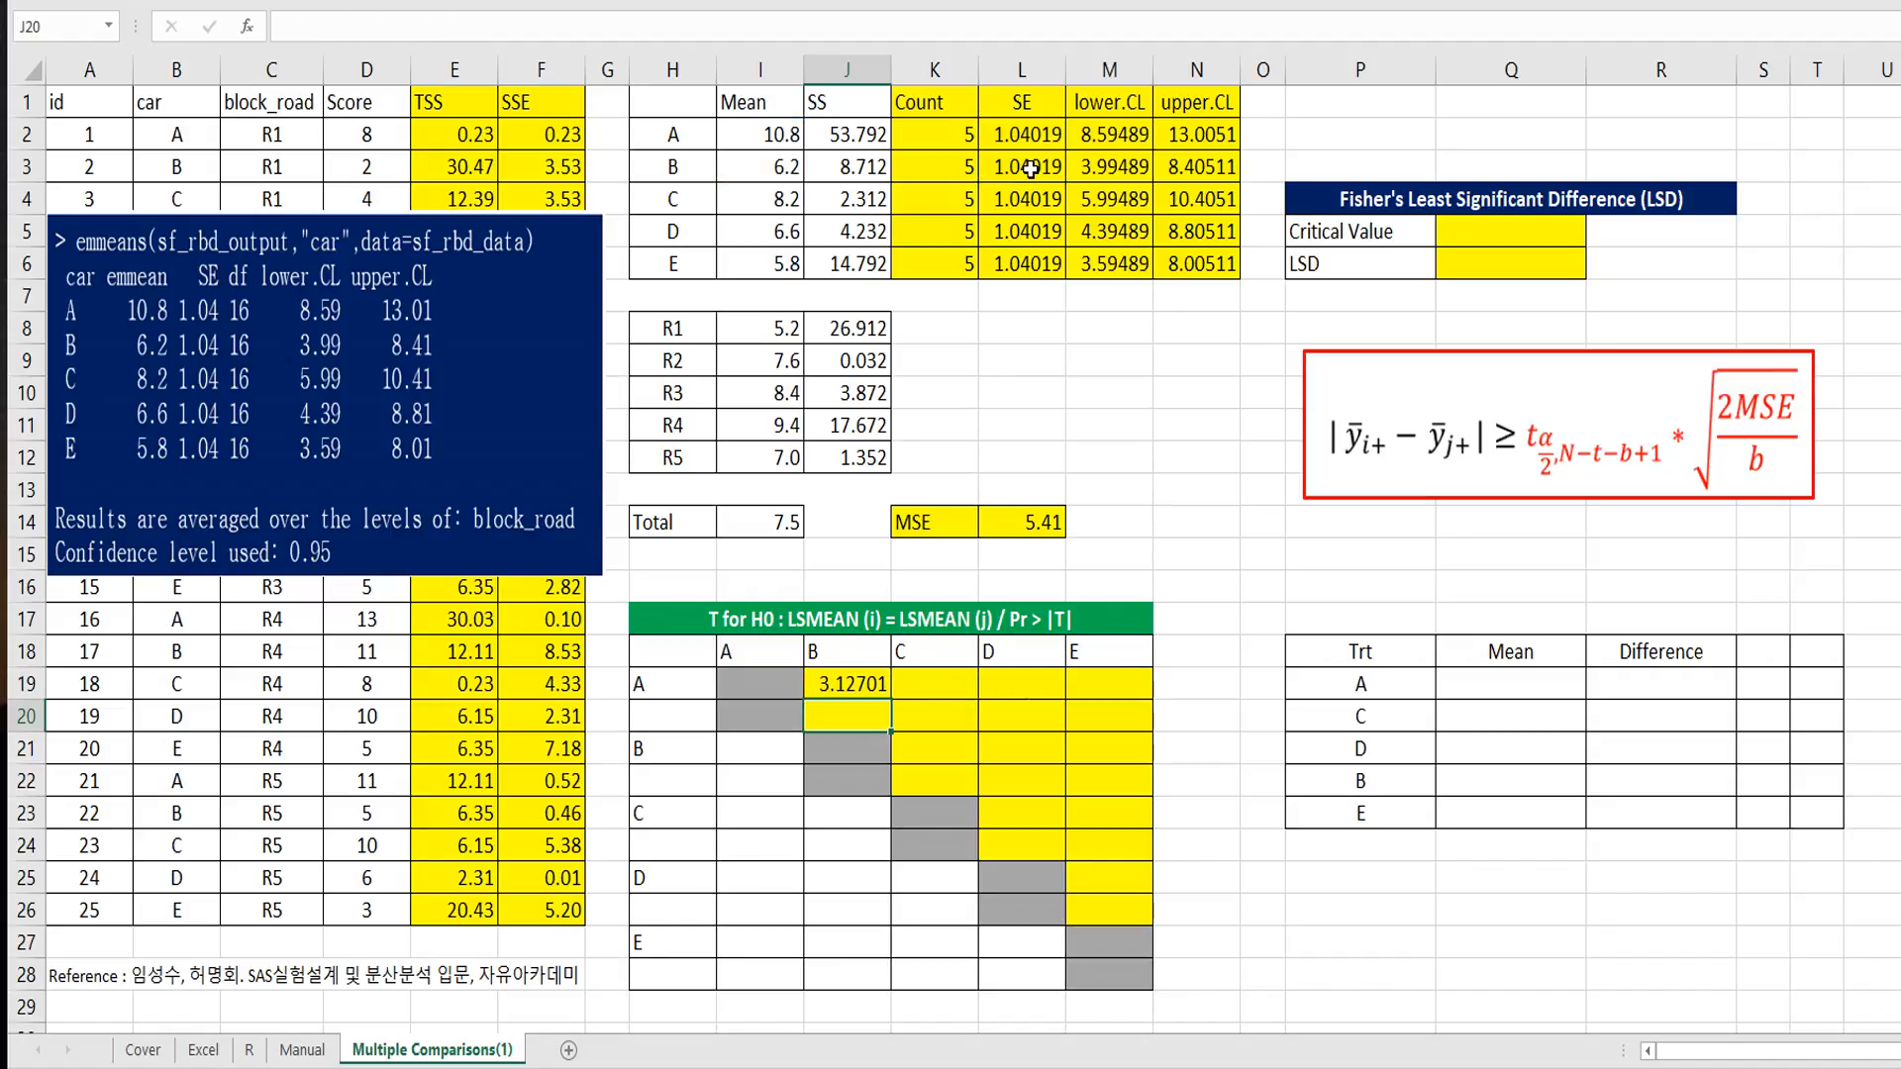
Step: Replace the J19 formula, starting it with a lookup of the row car's mean: =(VLOOKUP($H19,$H$2:$I$6,2,FALSE)-
{"action": "key", "text": "Up"}
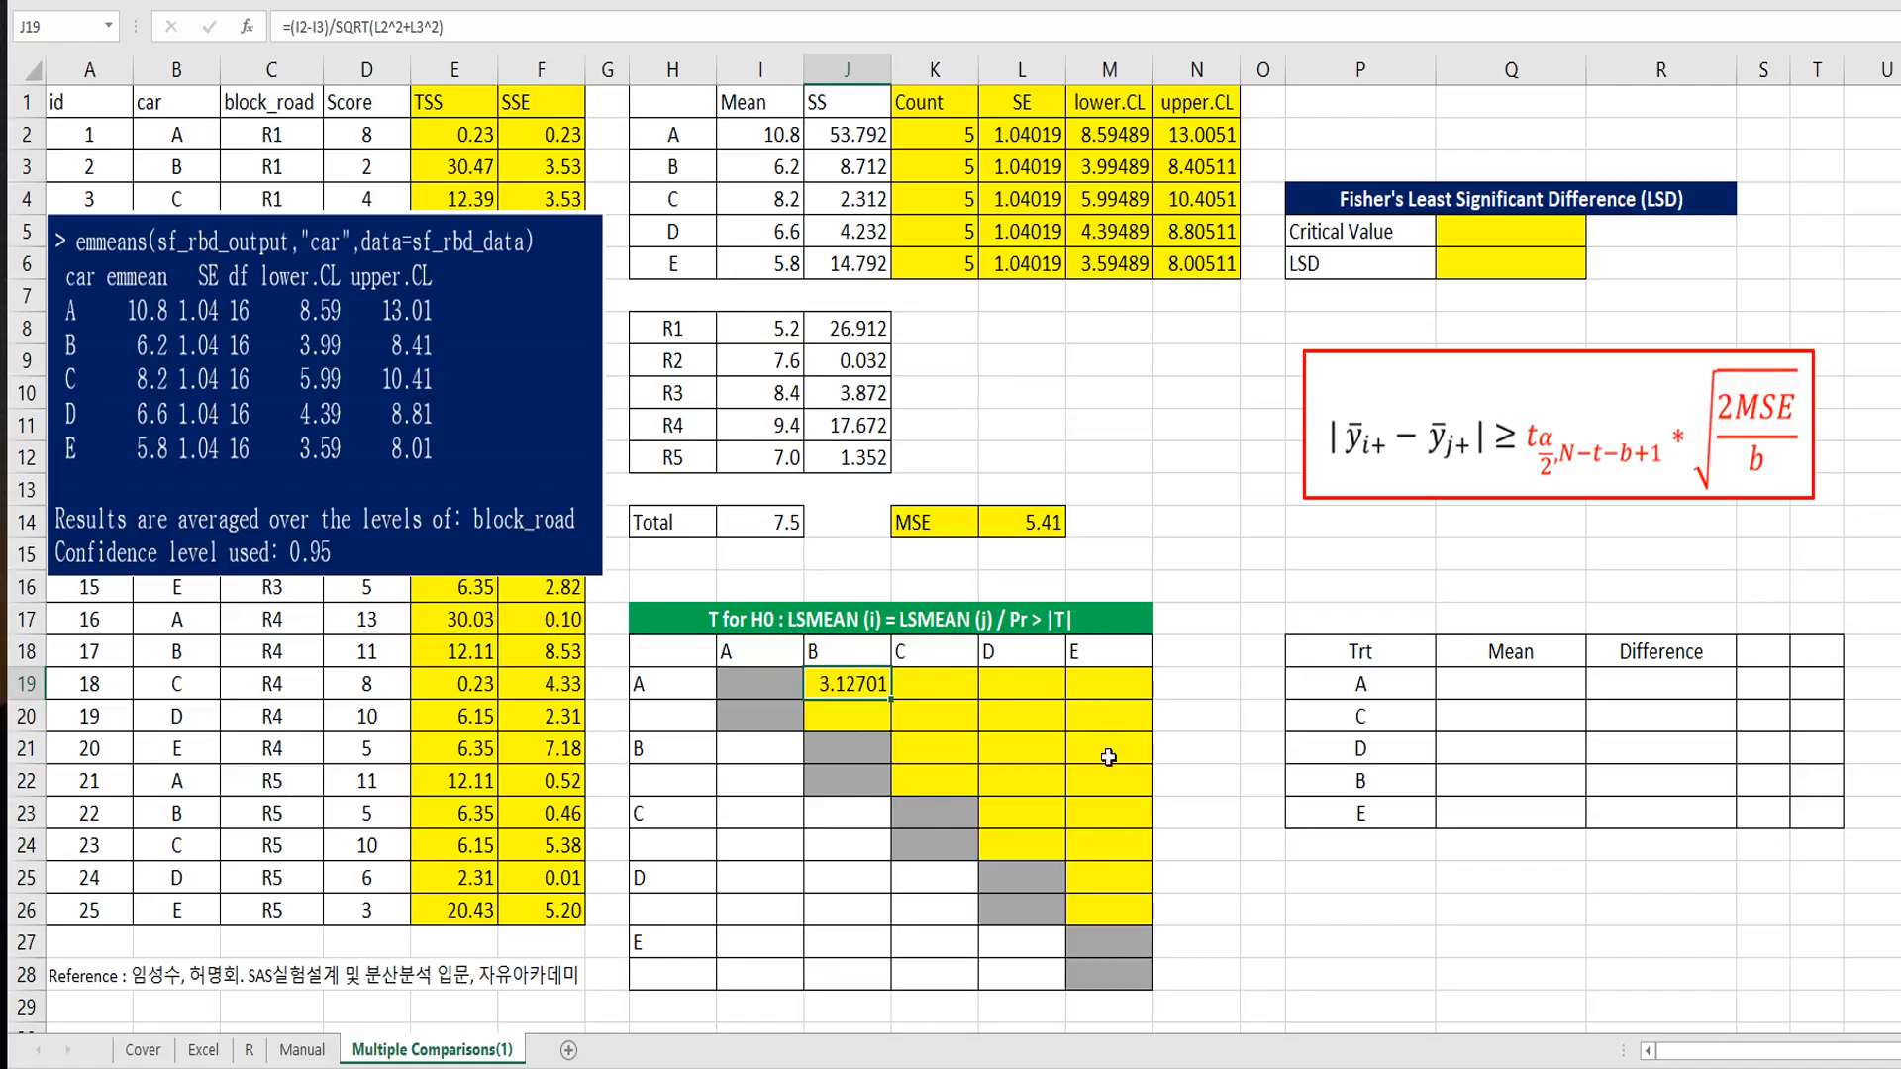
{"action": "type", "text": "=(vlookup("}
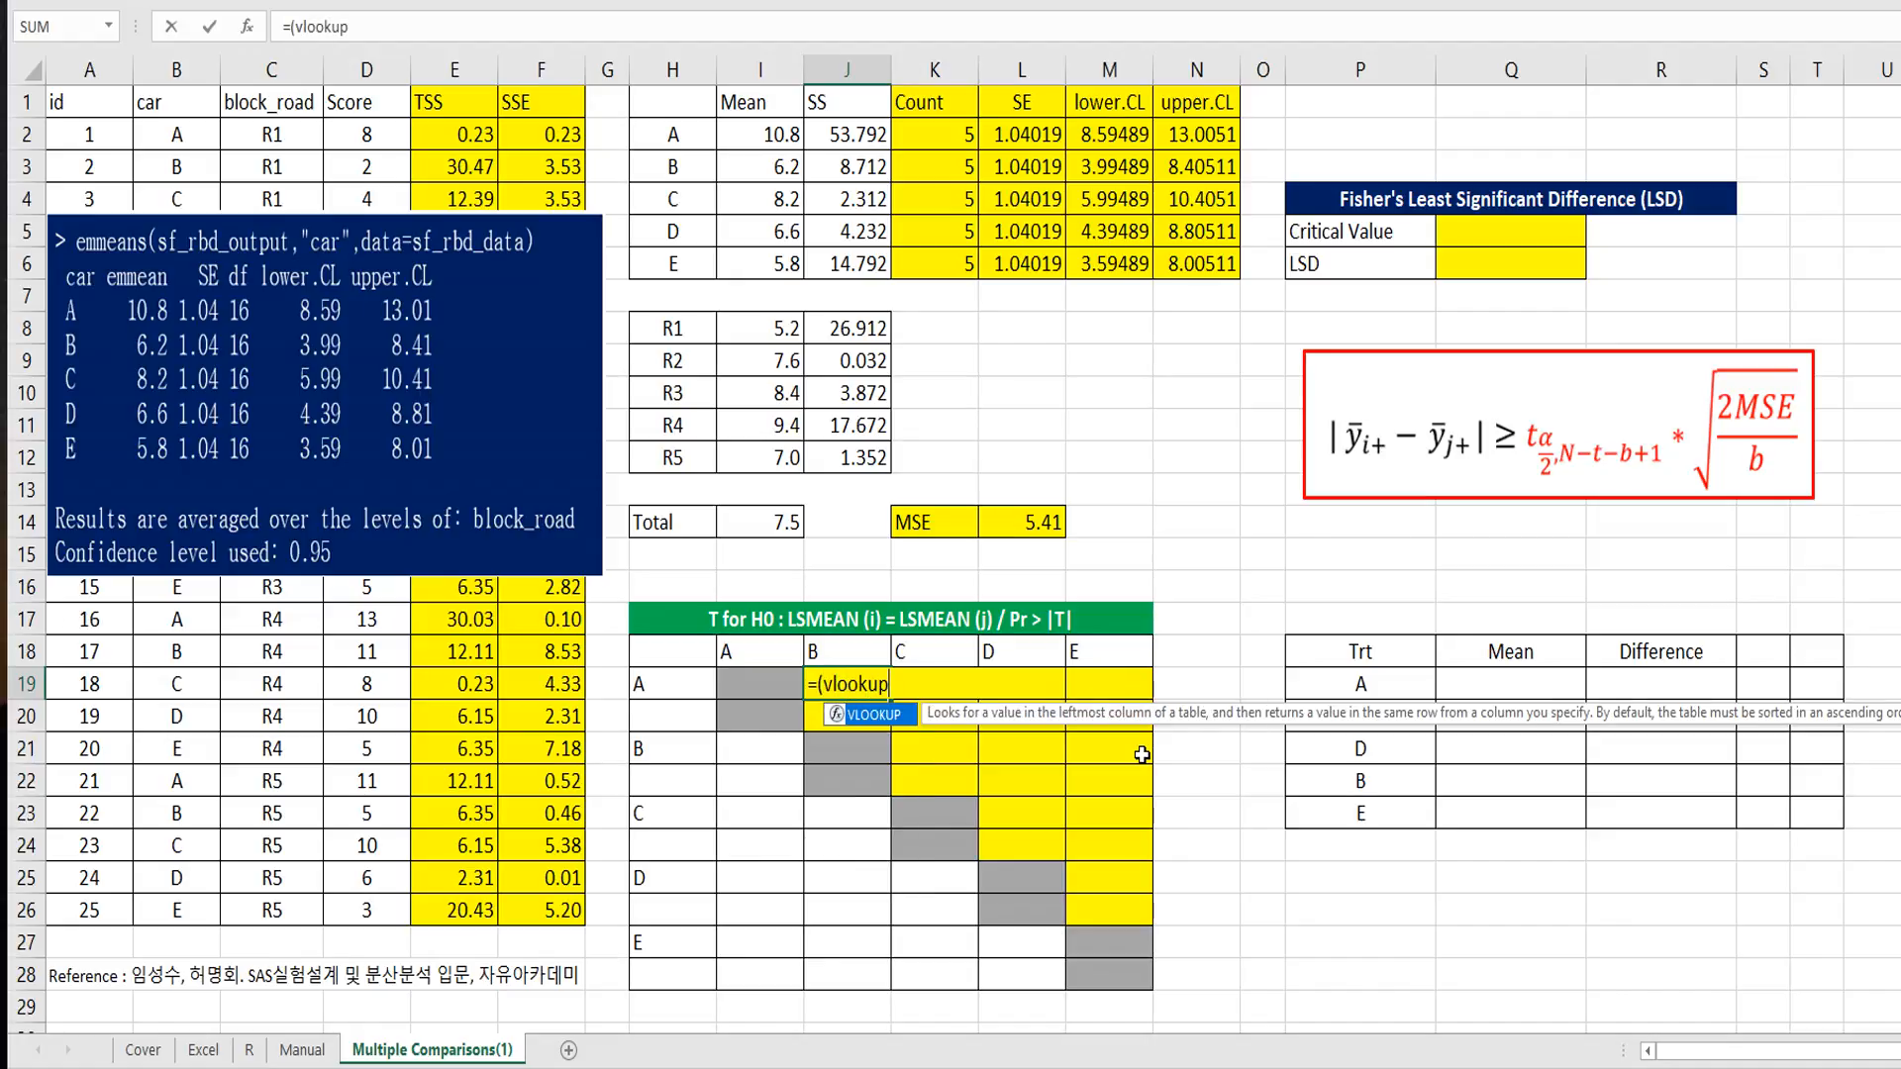
{"action": "left_click", "coordinate": [682, 689]}
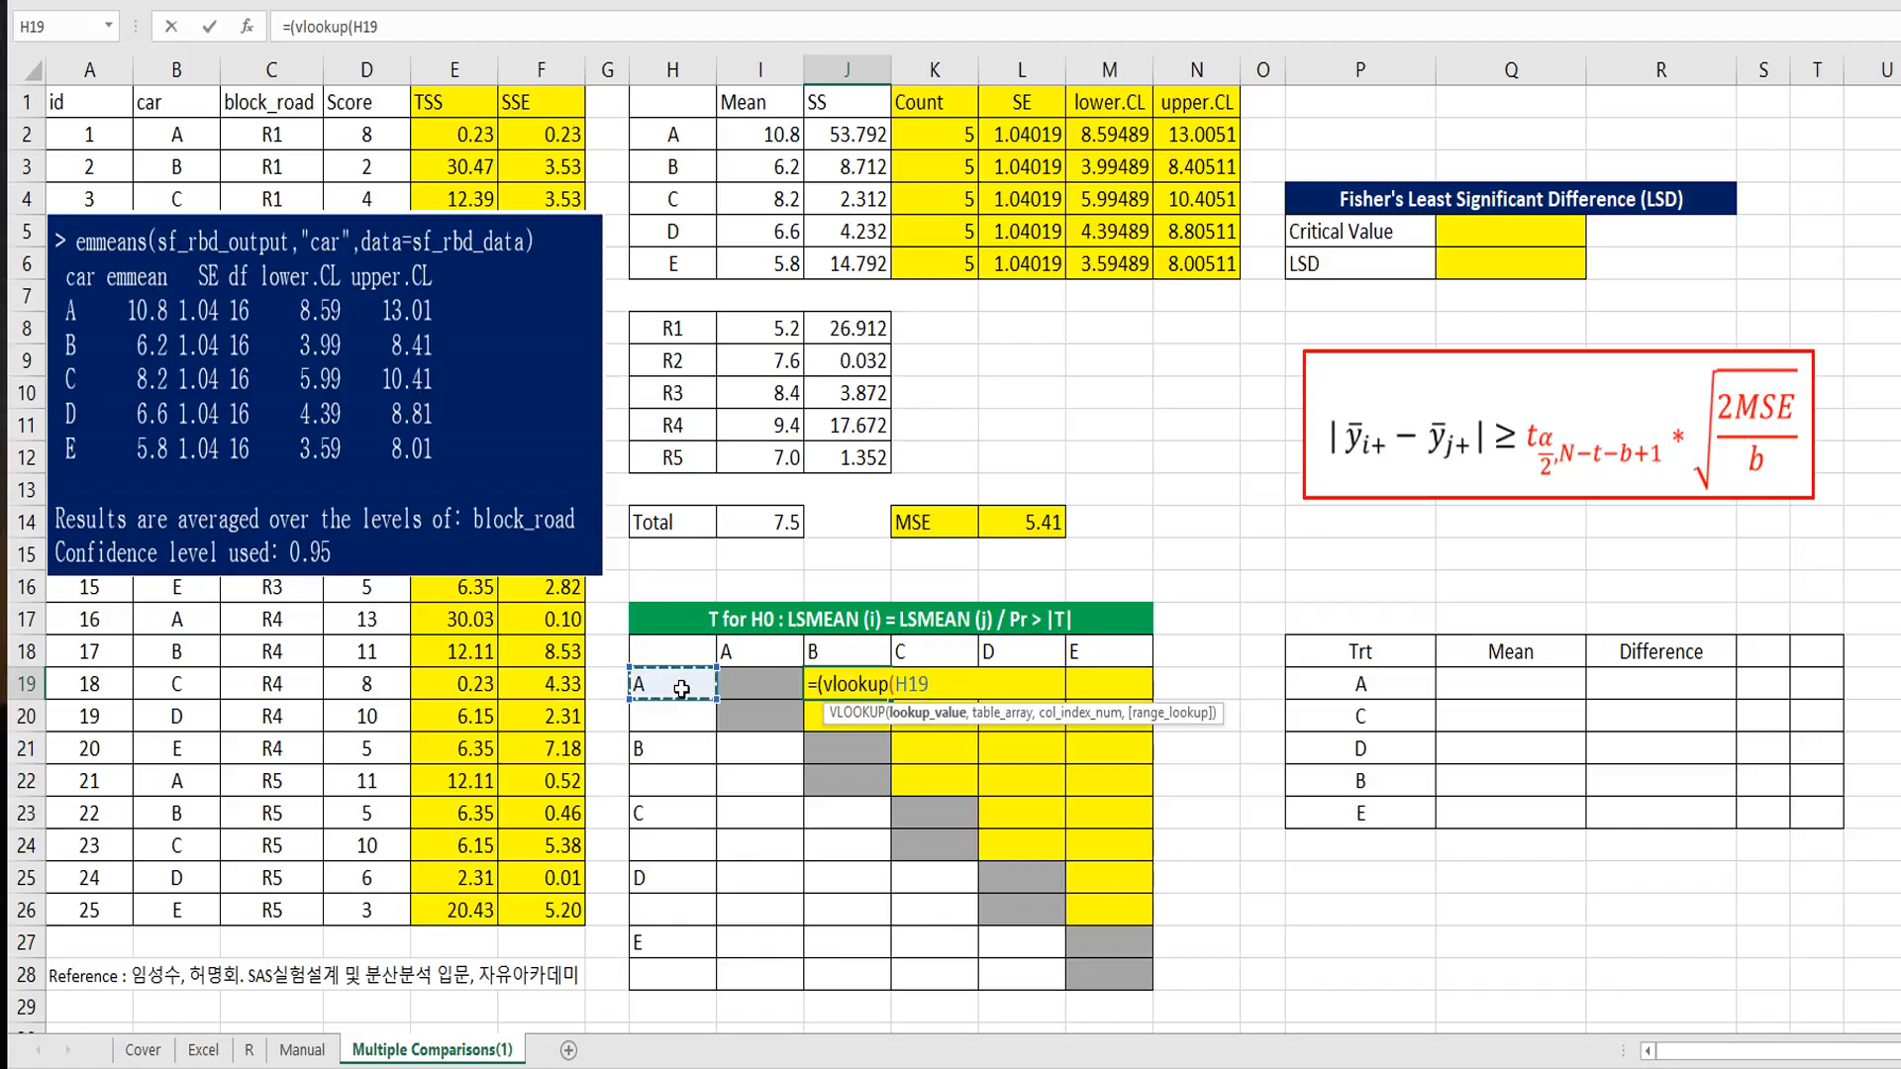
{"action": "key", "text": "F4"}
{"action": "key", "text": "F4"}
{"action": "key", "text": "F4"}
{"action": "type", "text": ","}
{"action": "left_click_drag", "start_coordinate": [674, 134], "coordinate": [746, 262]}
{"action": "key", "text": "F4"}
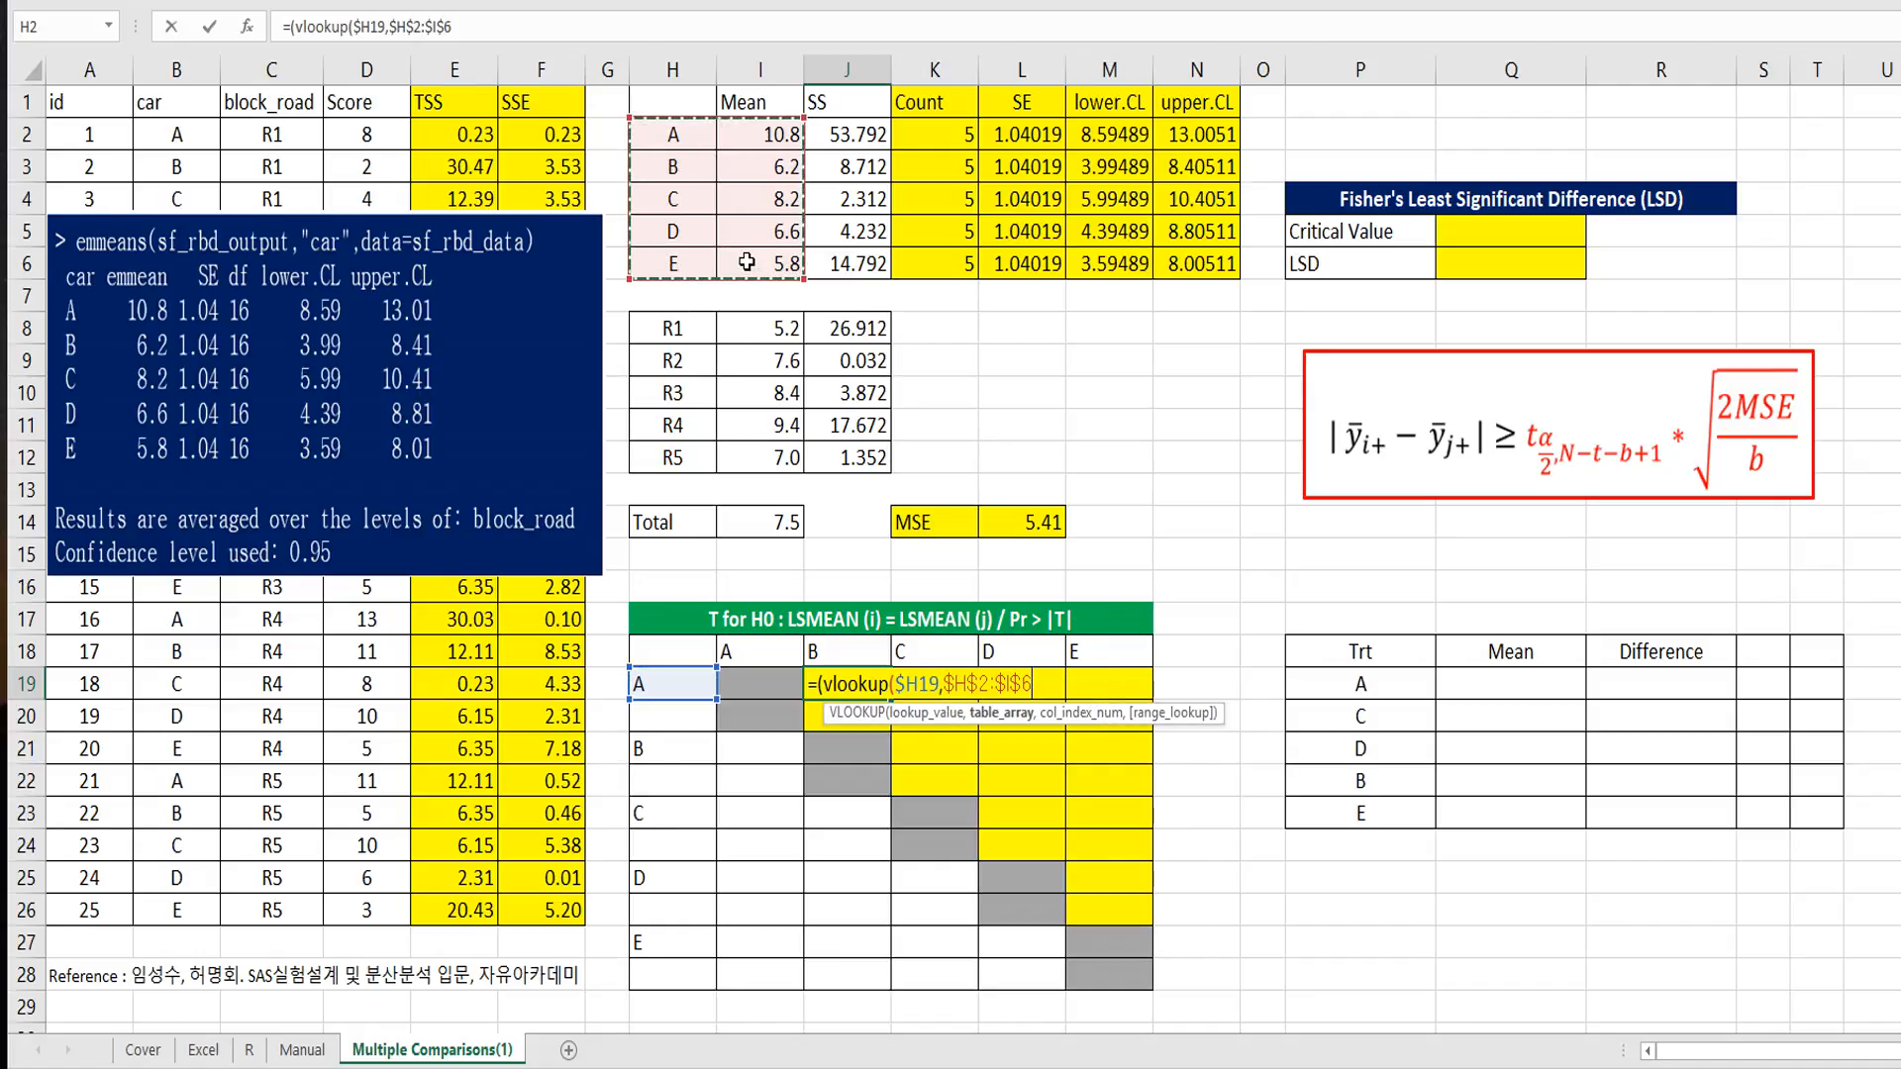
{"action": "type", "text": ","}
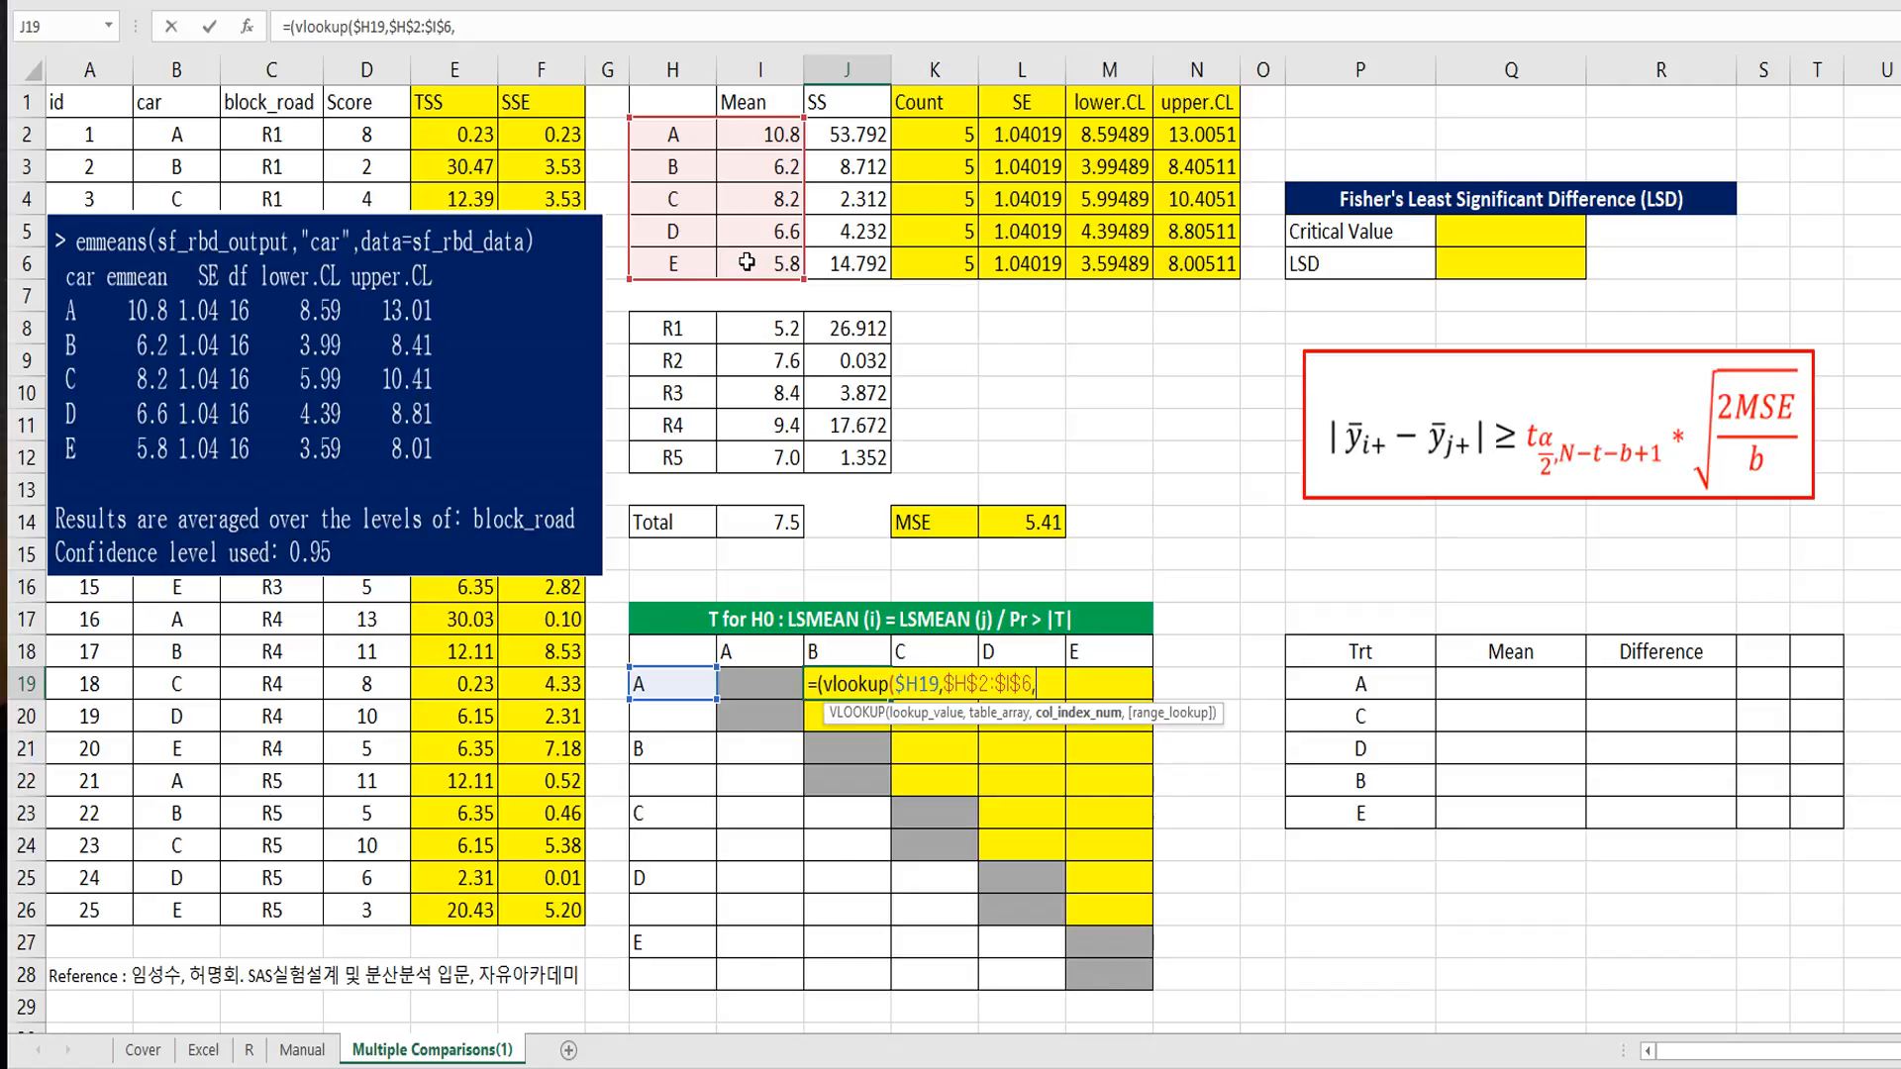
{"action": "type", "text": "2,fa"}
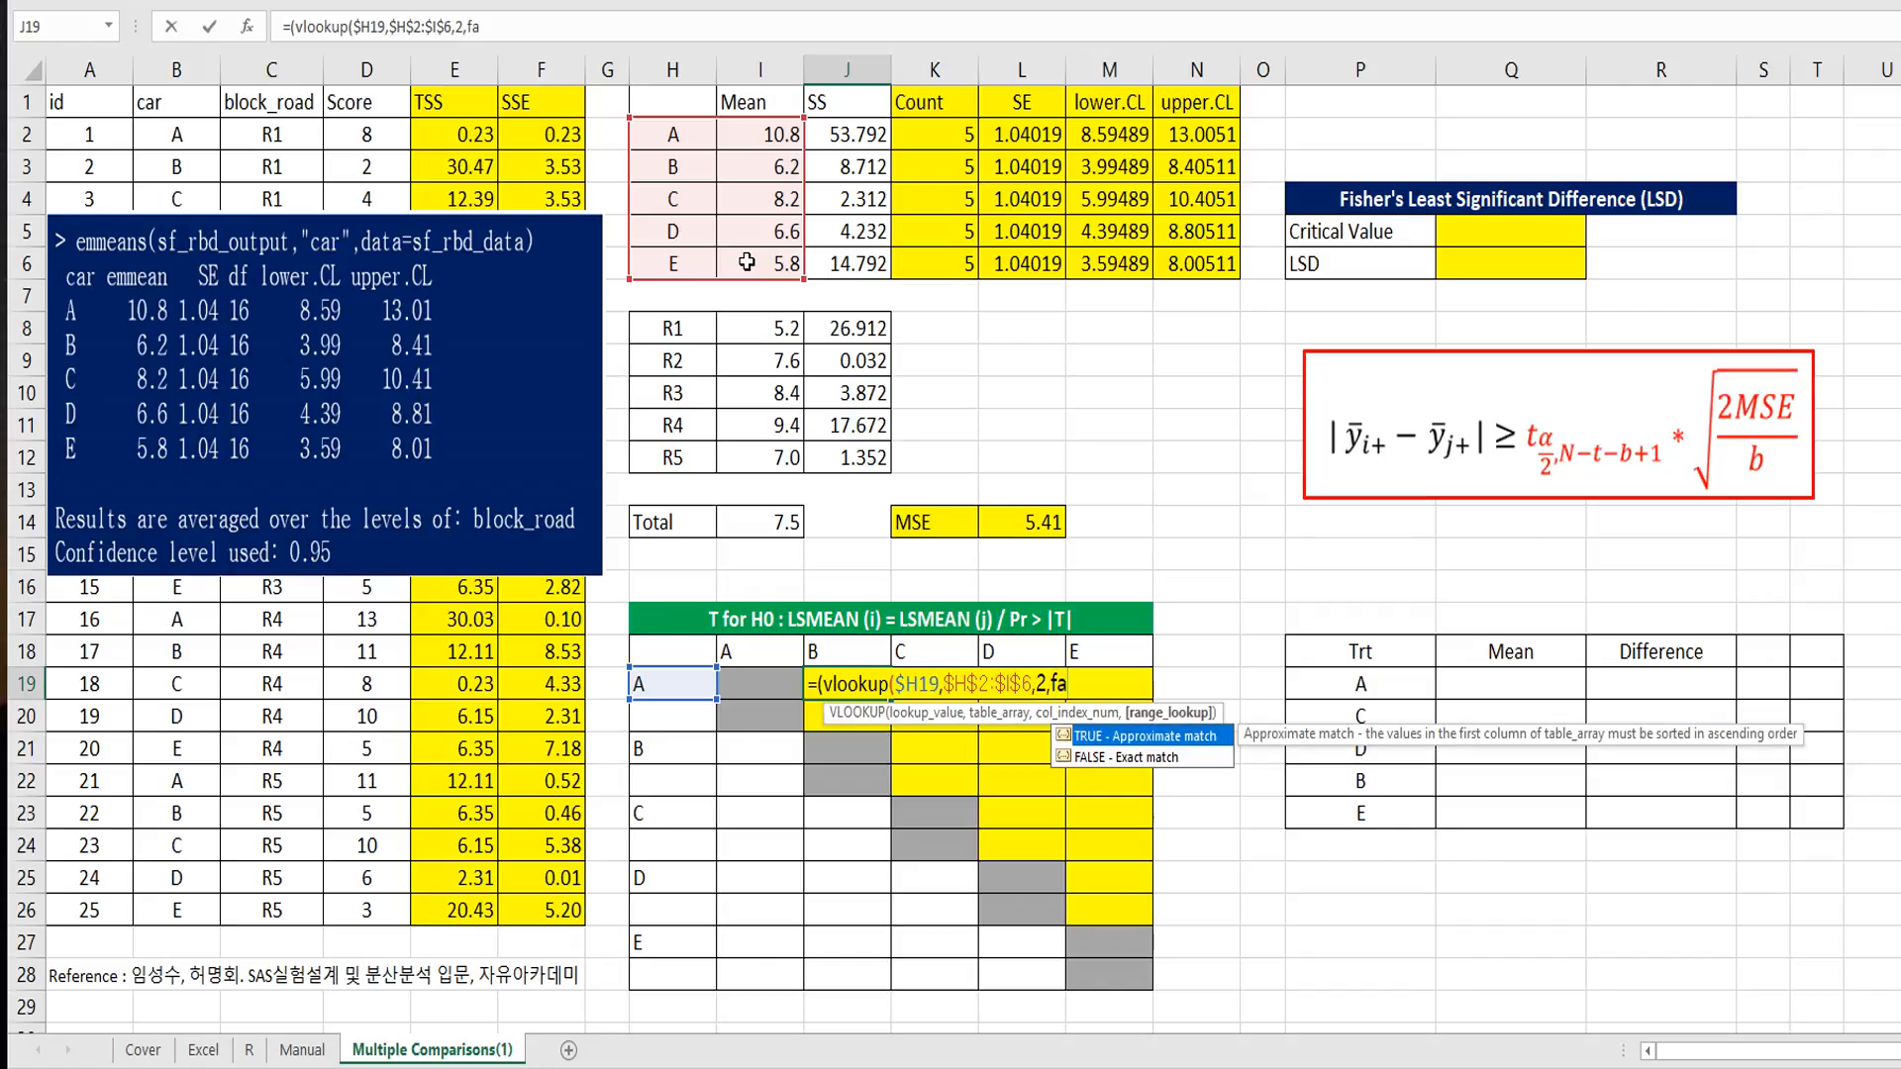
{"action": "type", "text": "lse)-"}
{"action": "type", "text": "vlooku"}
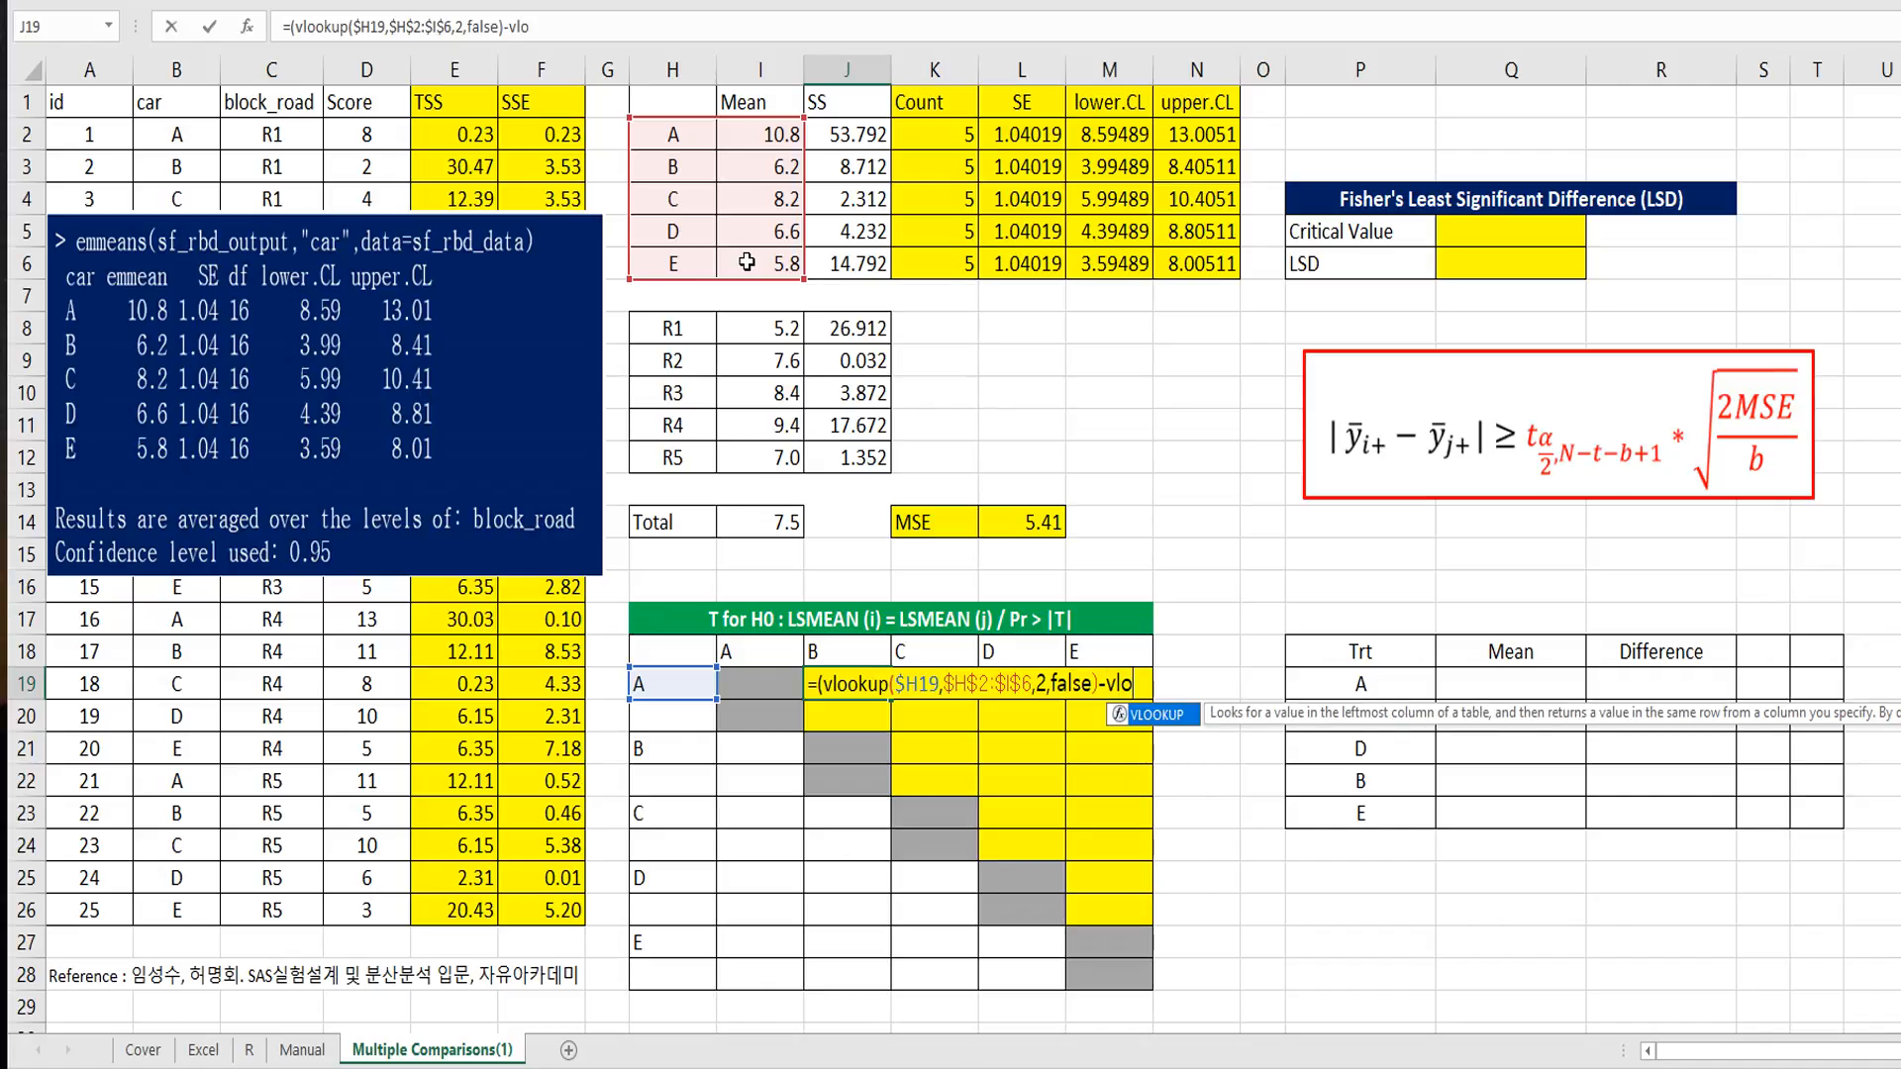
{"action": "type", "text": "p("}
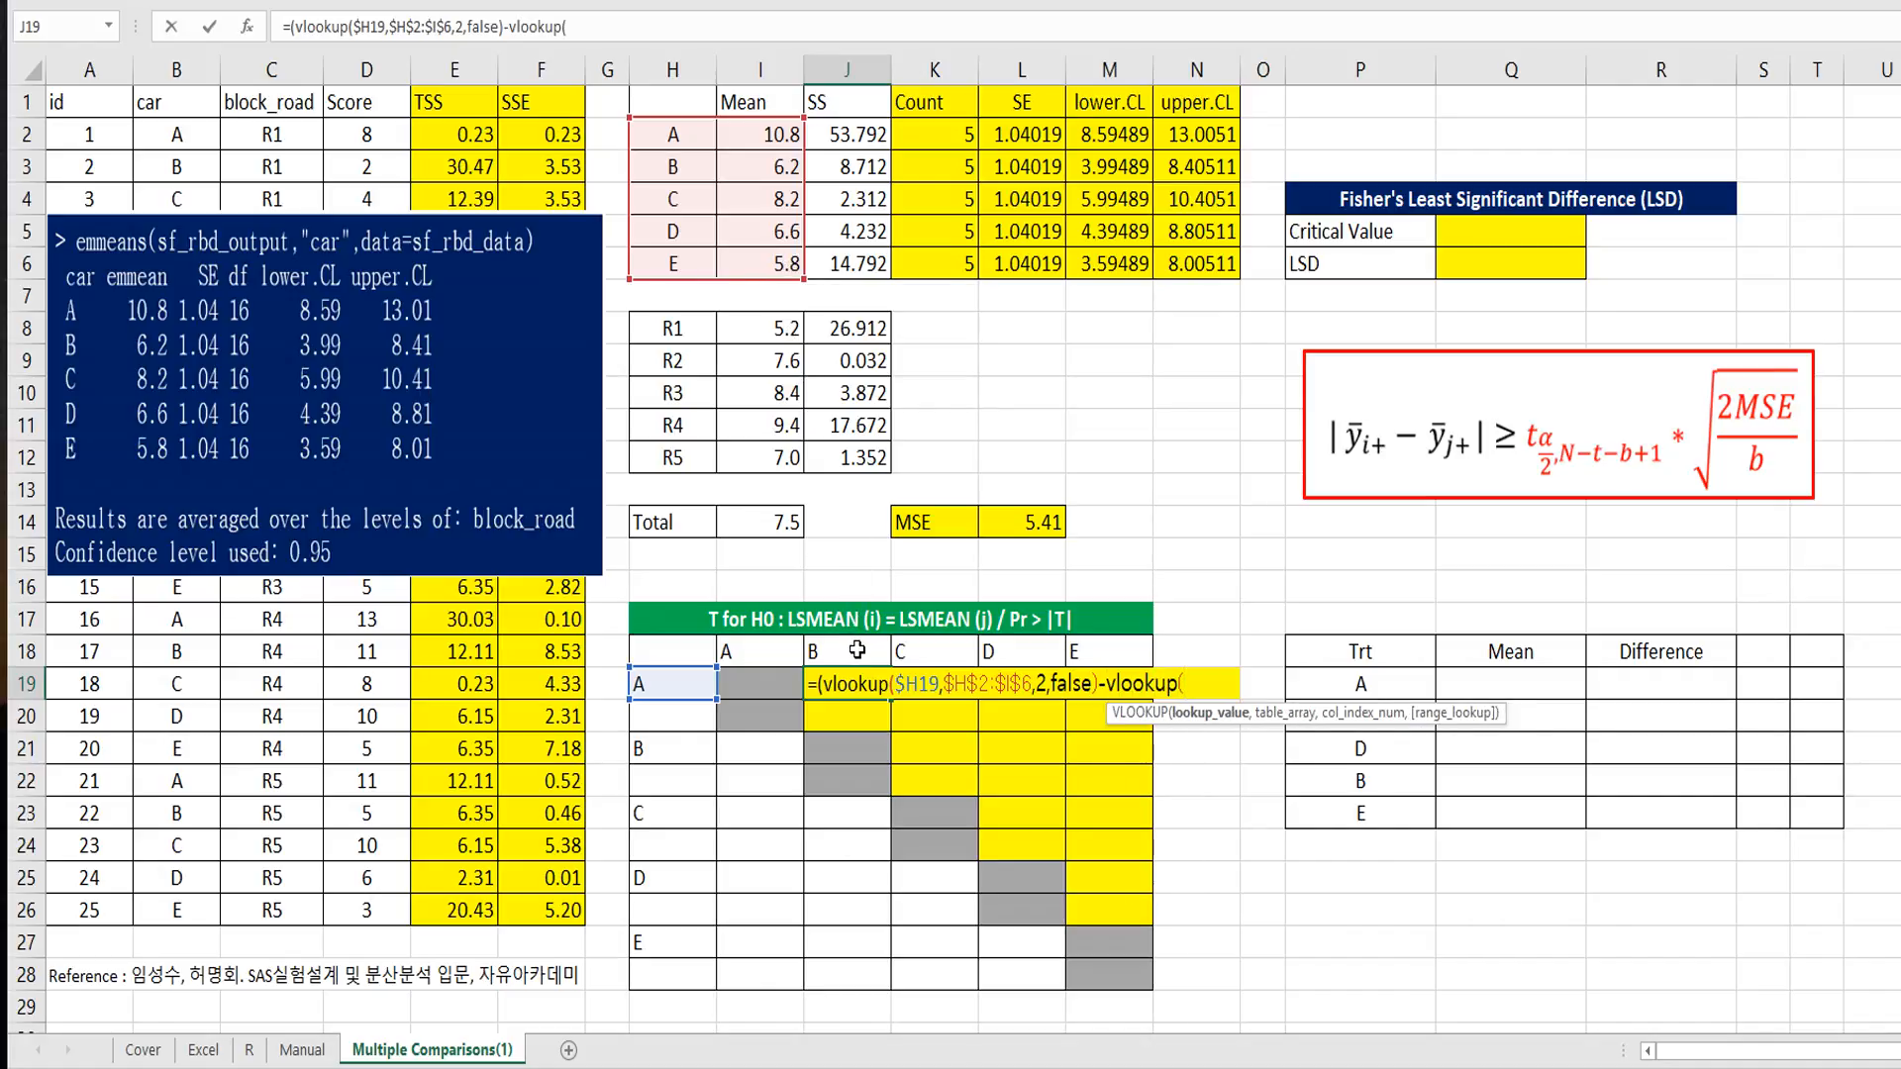
Step: Subtract the column car's mean in the J19 formula using VLOOKUP(J$18,$H$2:$I$6,2,FALSE) and close the outer parenthesis
{"action": "left_click", "coordinate": [858, 650]}
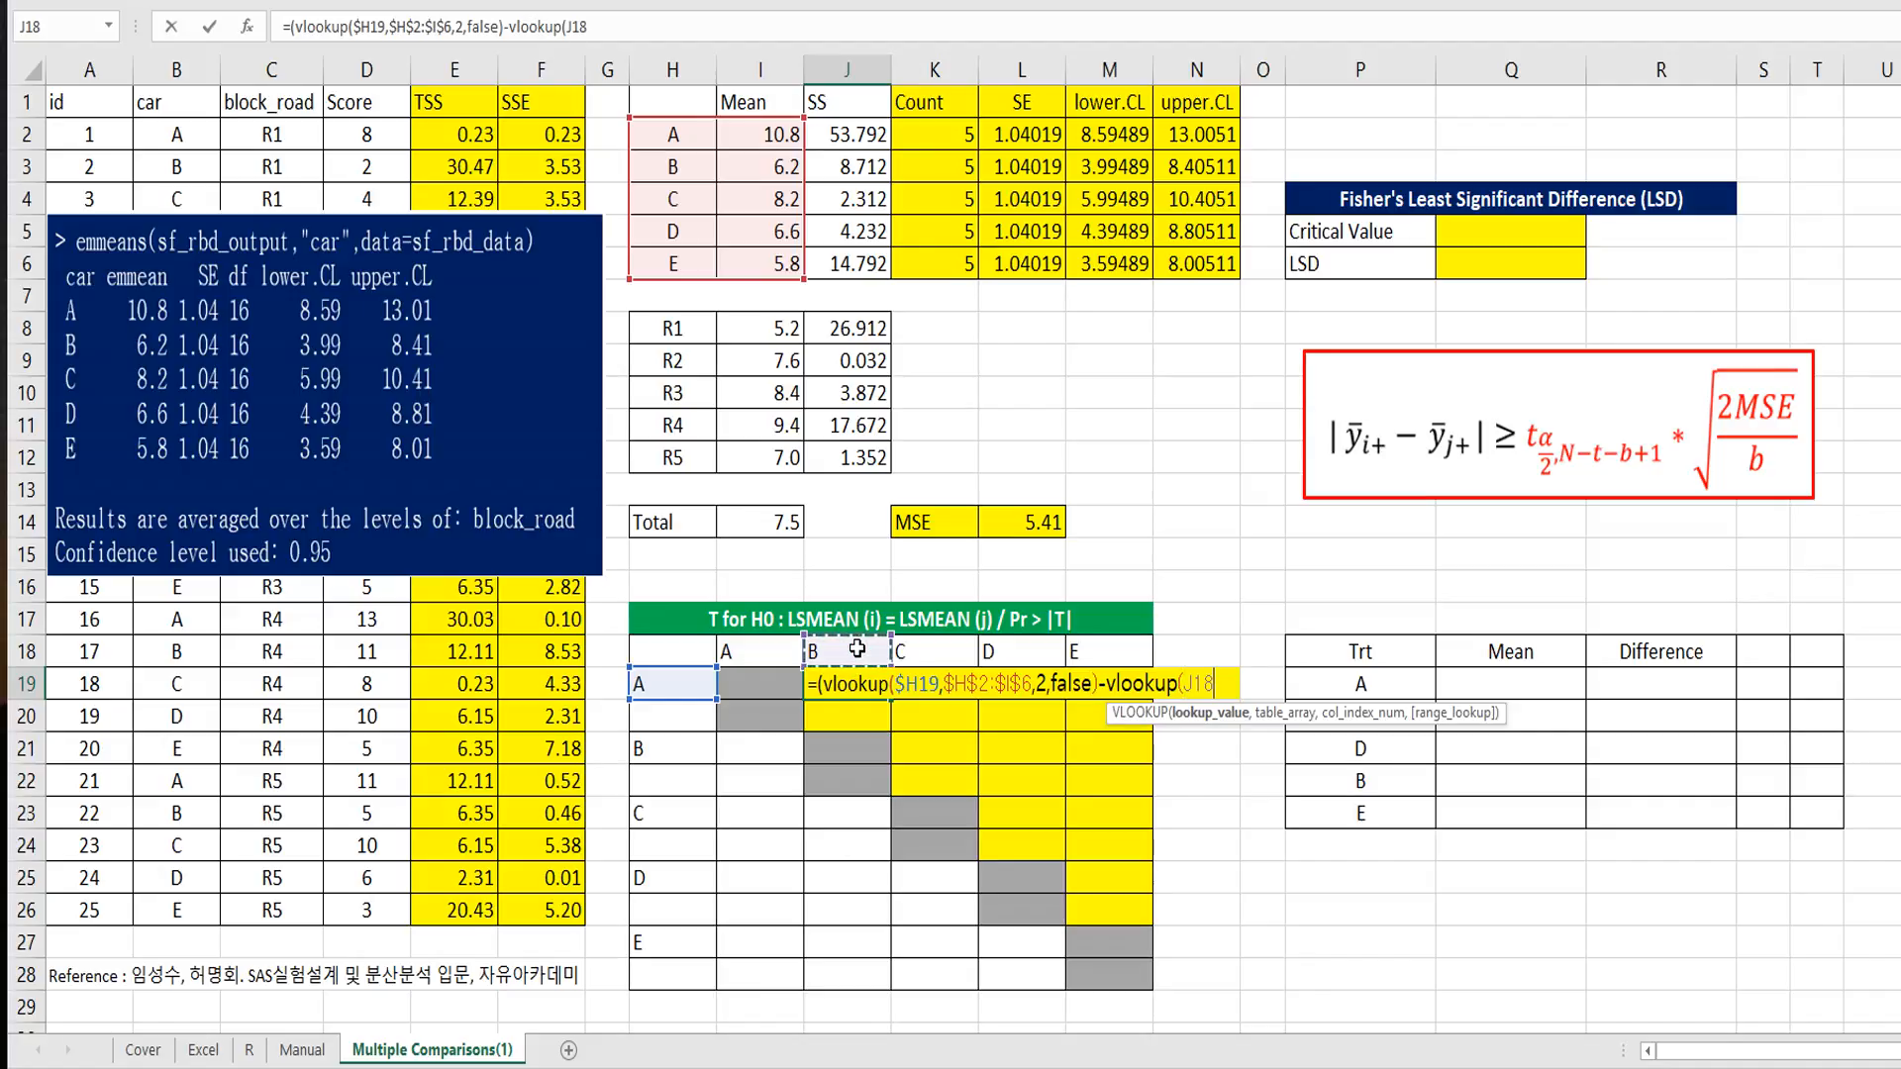
{"action": "key", "text": "F4"}
{"action": "key", "text": "F4"}
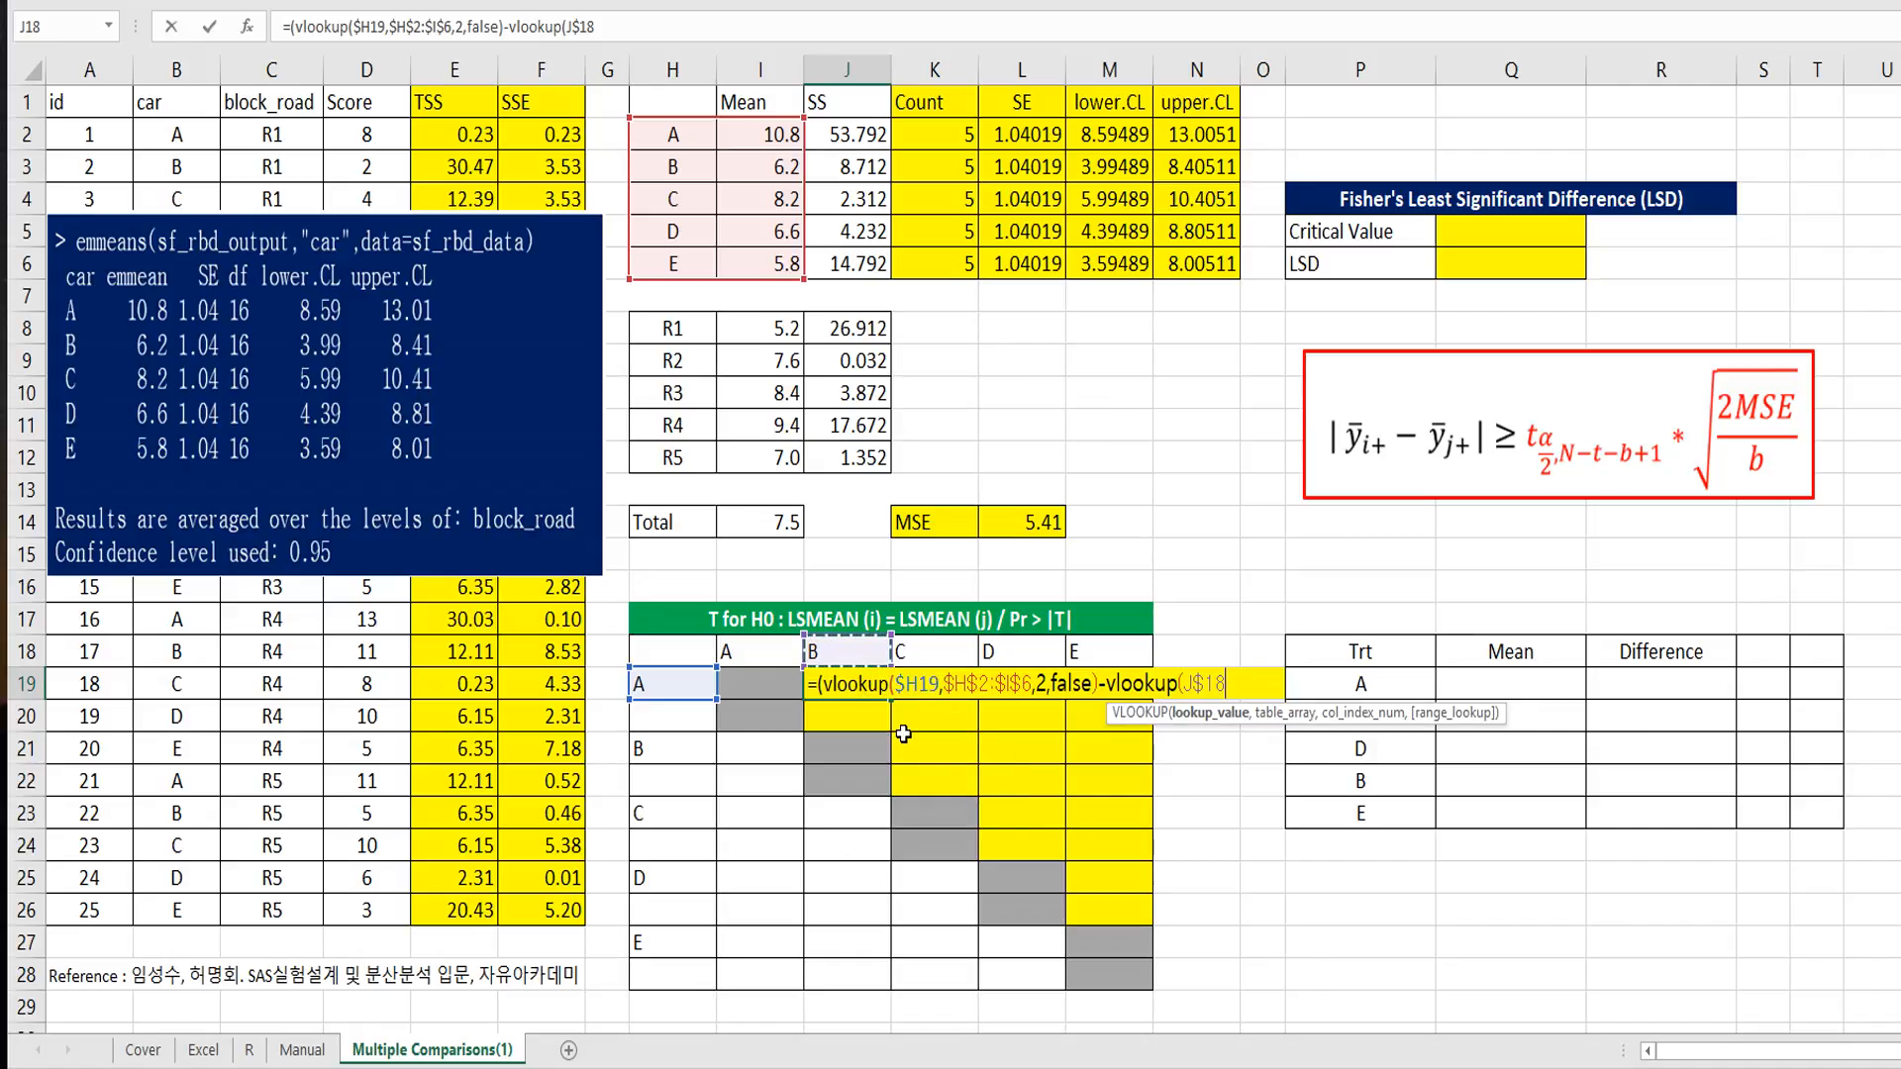
{"action": "type", "text": ","}
{"action": "left_click_drag", "start_coordinate": [685, 137], "coordinate": [755, 270]}
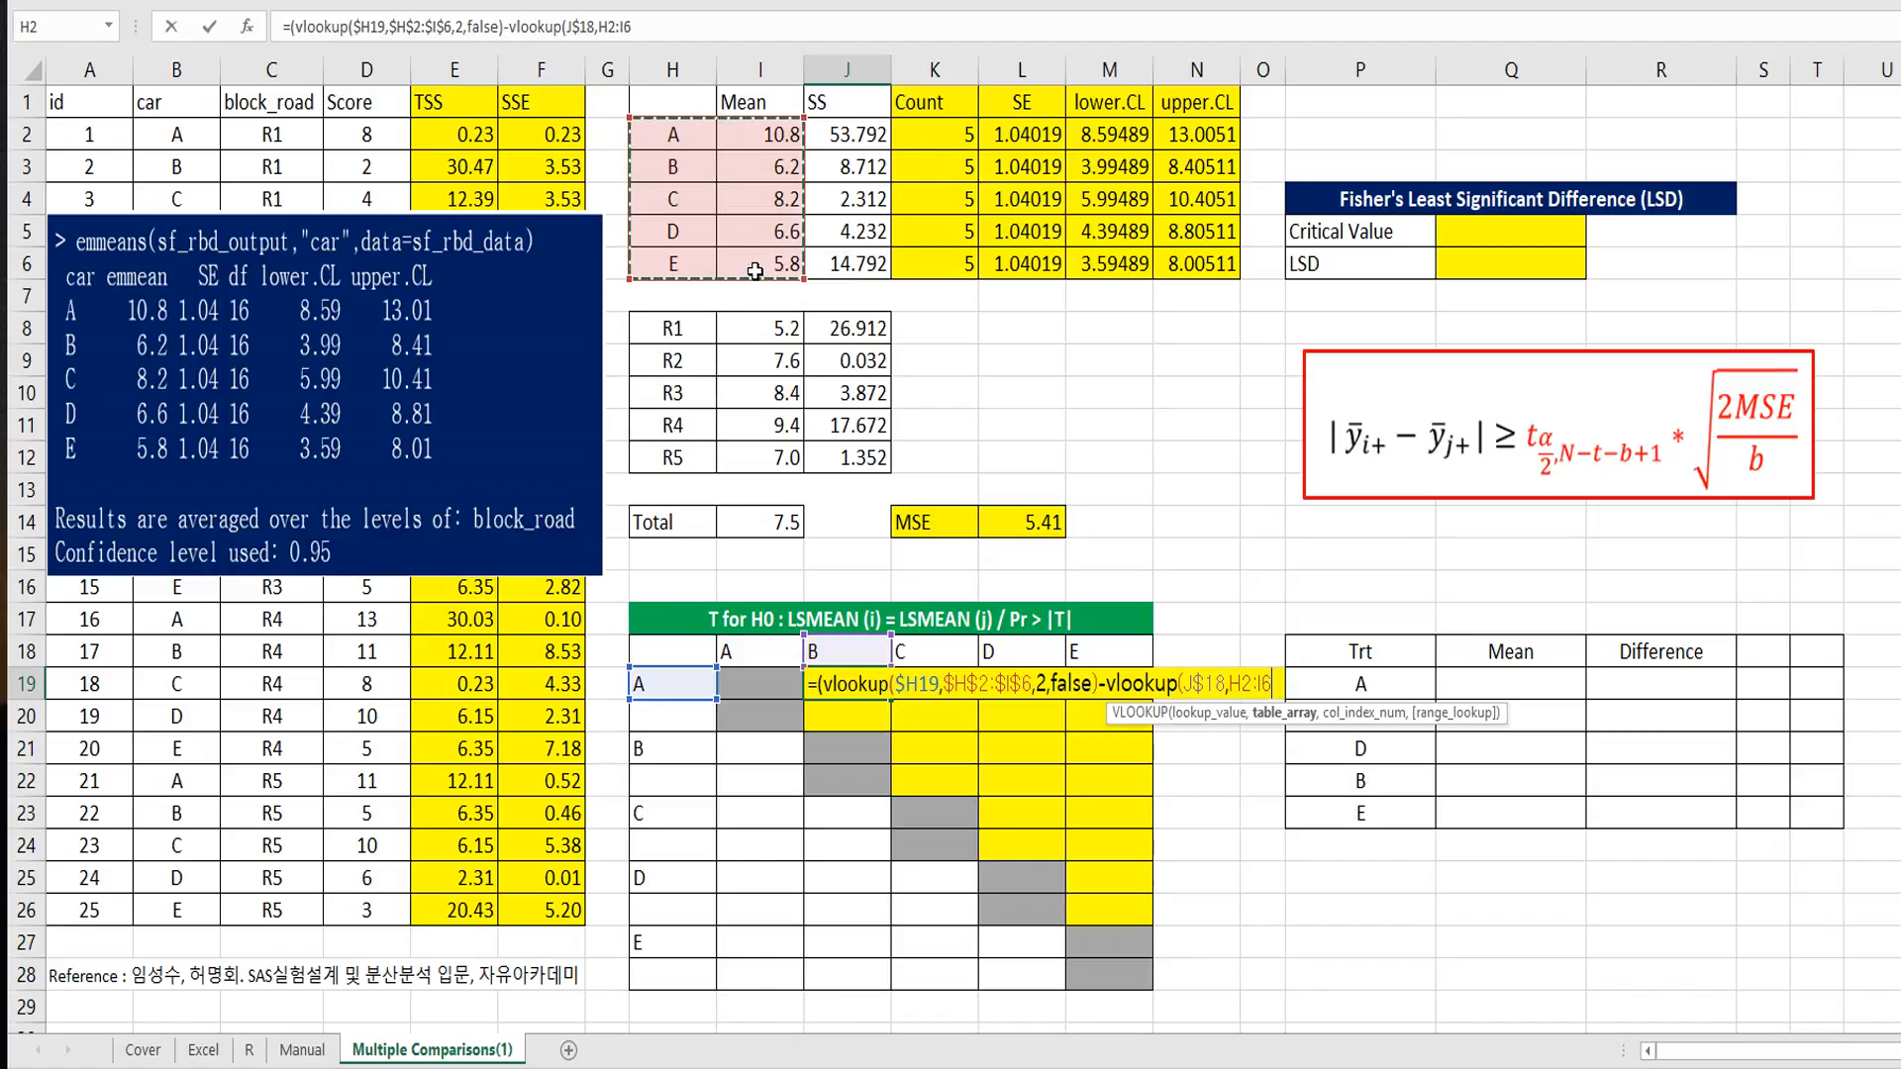
{"action": "key", "text": "F4"}
{"action": "type", "text": ",2,false))/"}
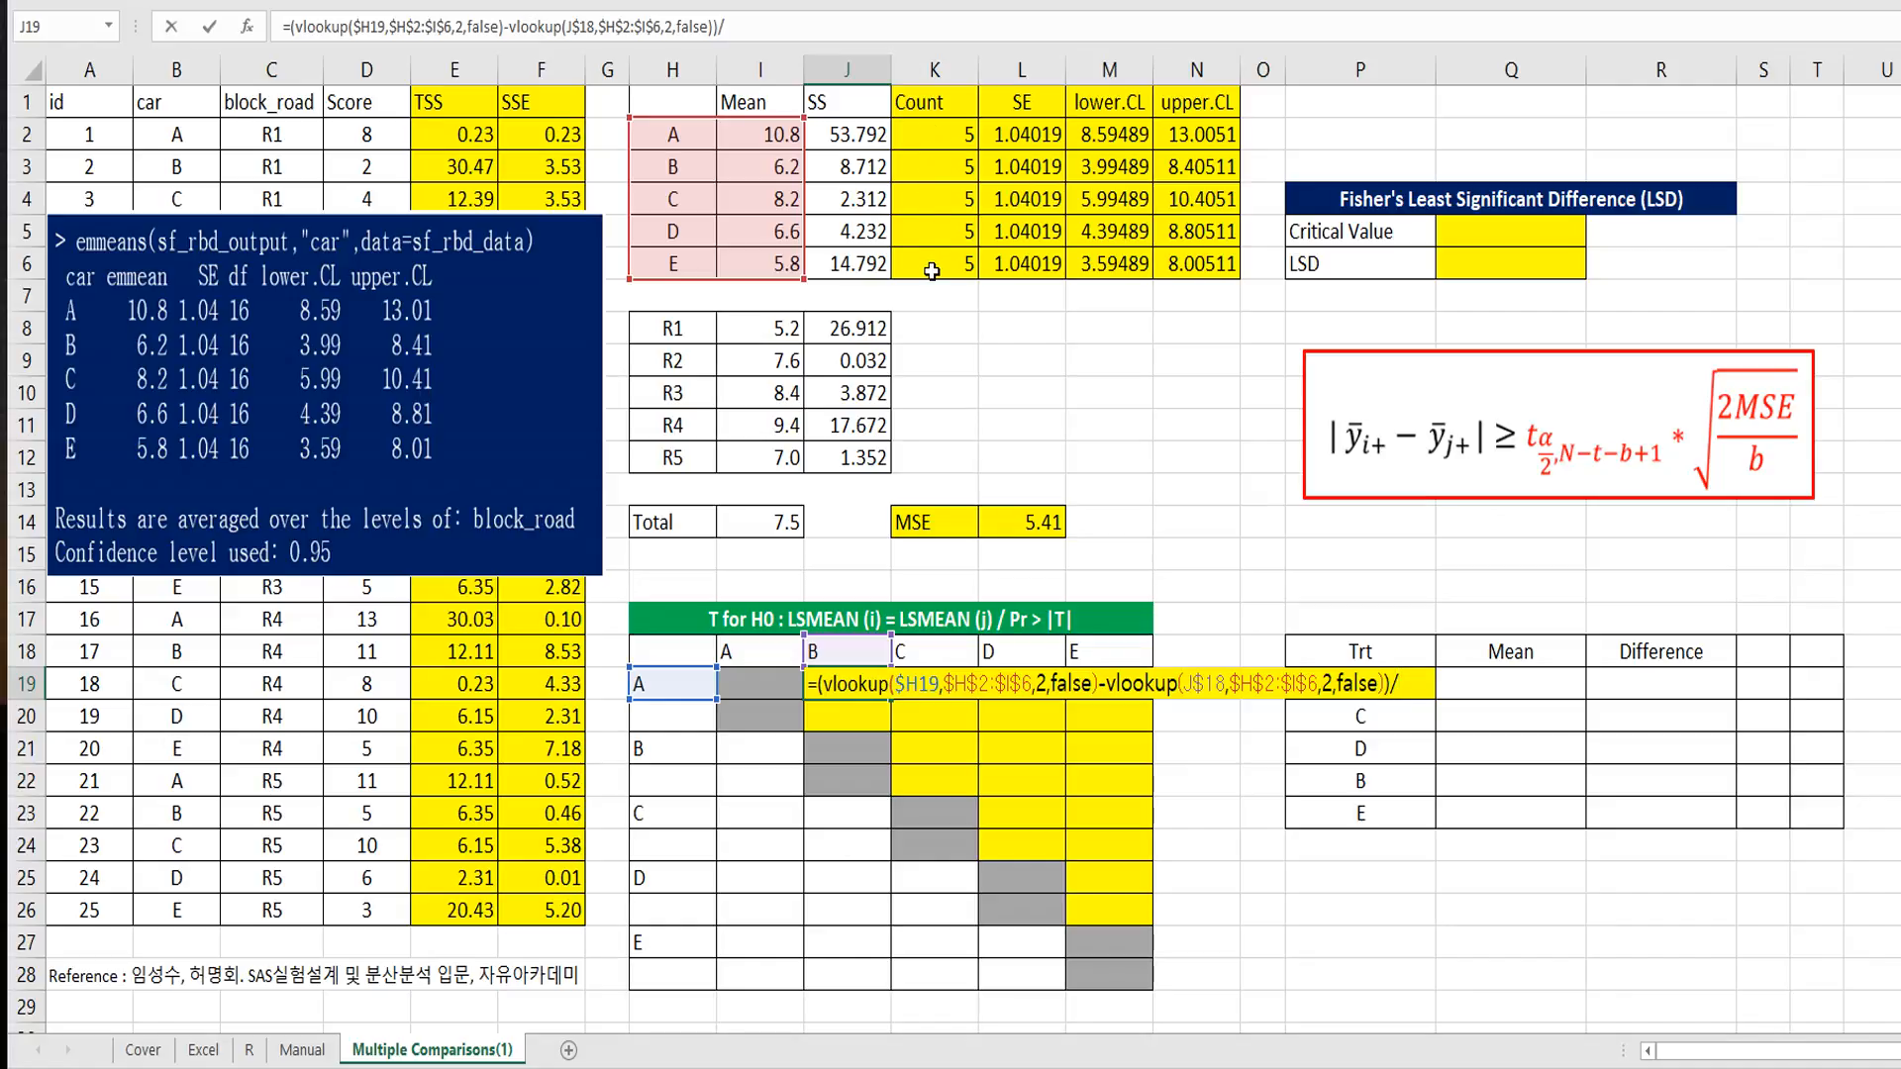
Step: Divide the J19 mean difference by SQRT($L$2^2+$L$3^2), with both standard error references absolute, and enter the formula
{"action": "type", "text": "sqrt("}
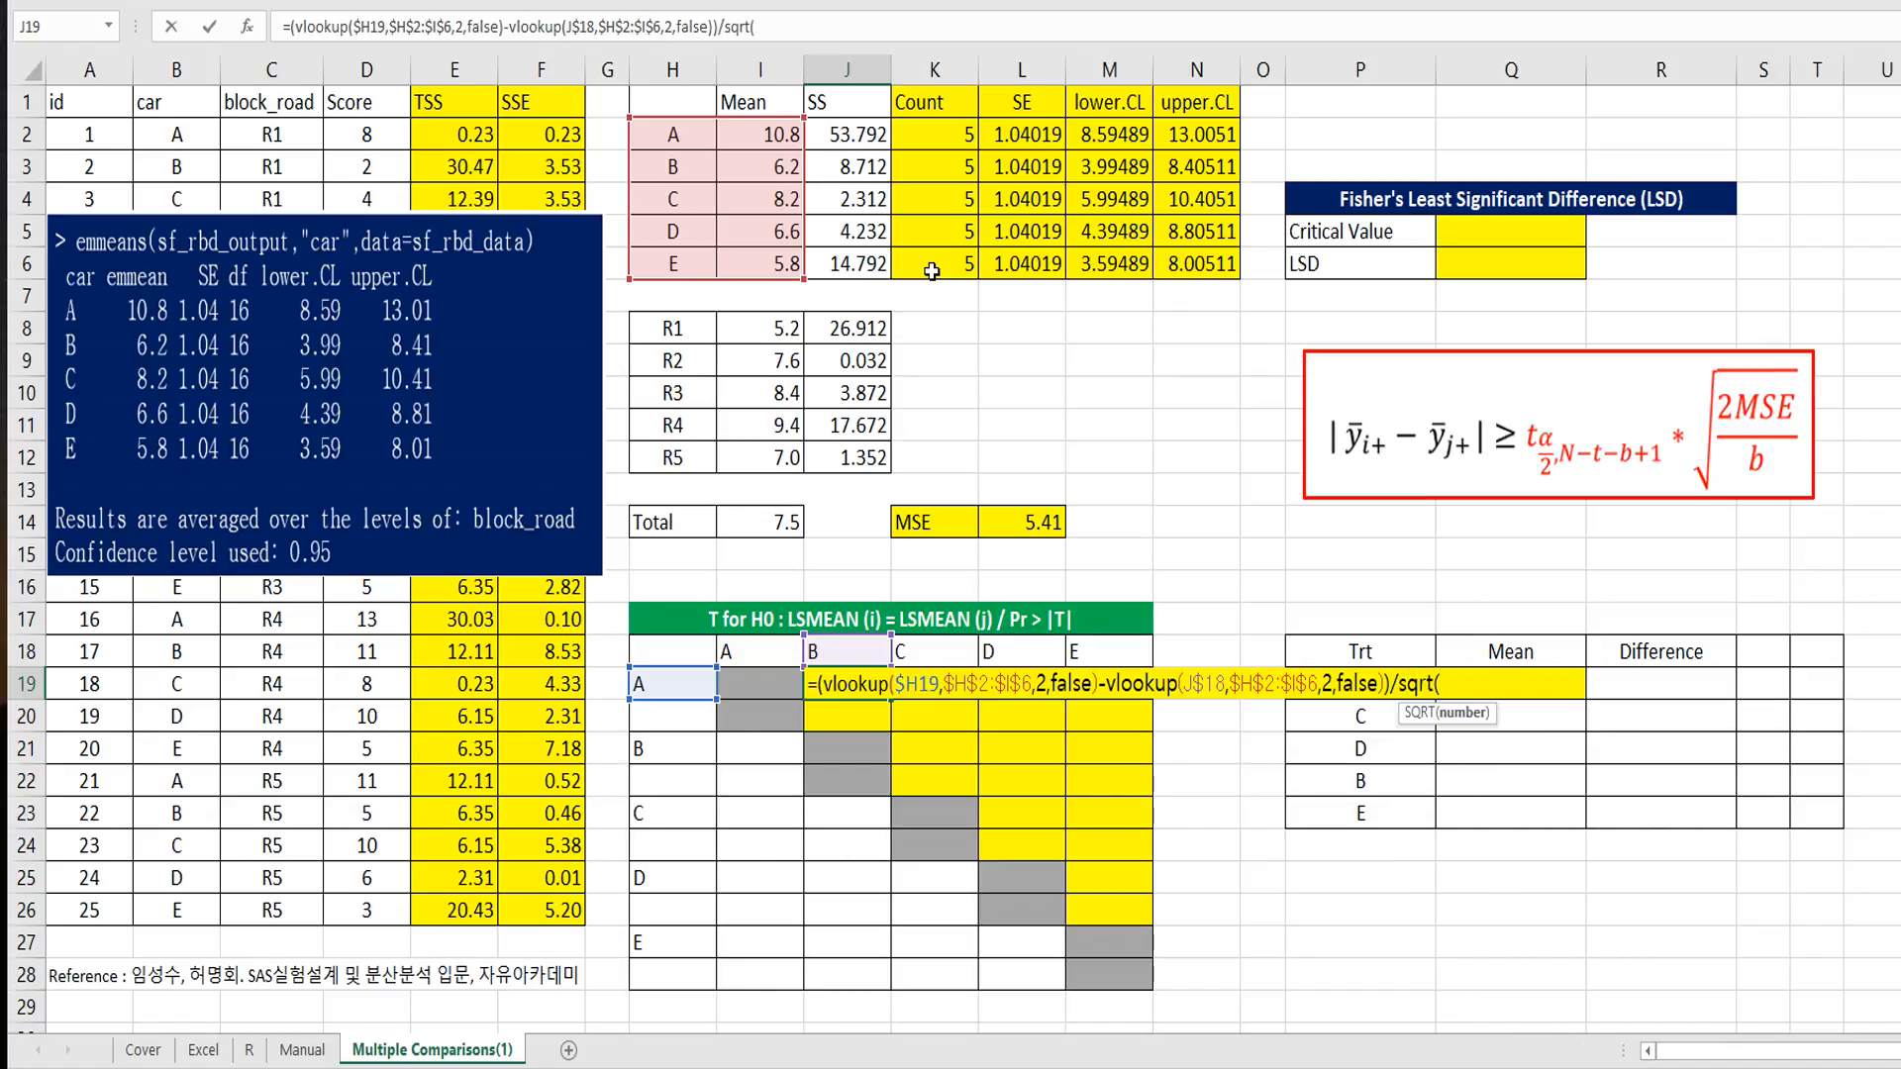
{"action": "left_click", "coordinate": [1013, 140]}
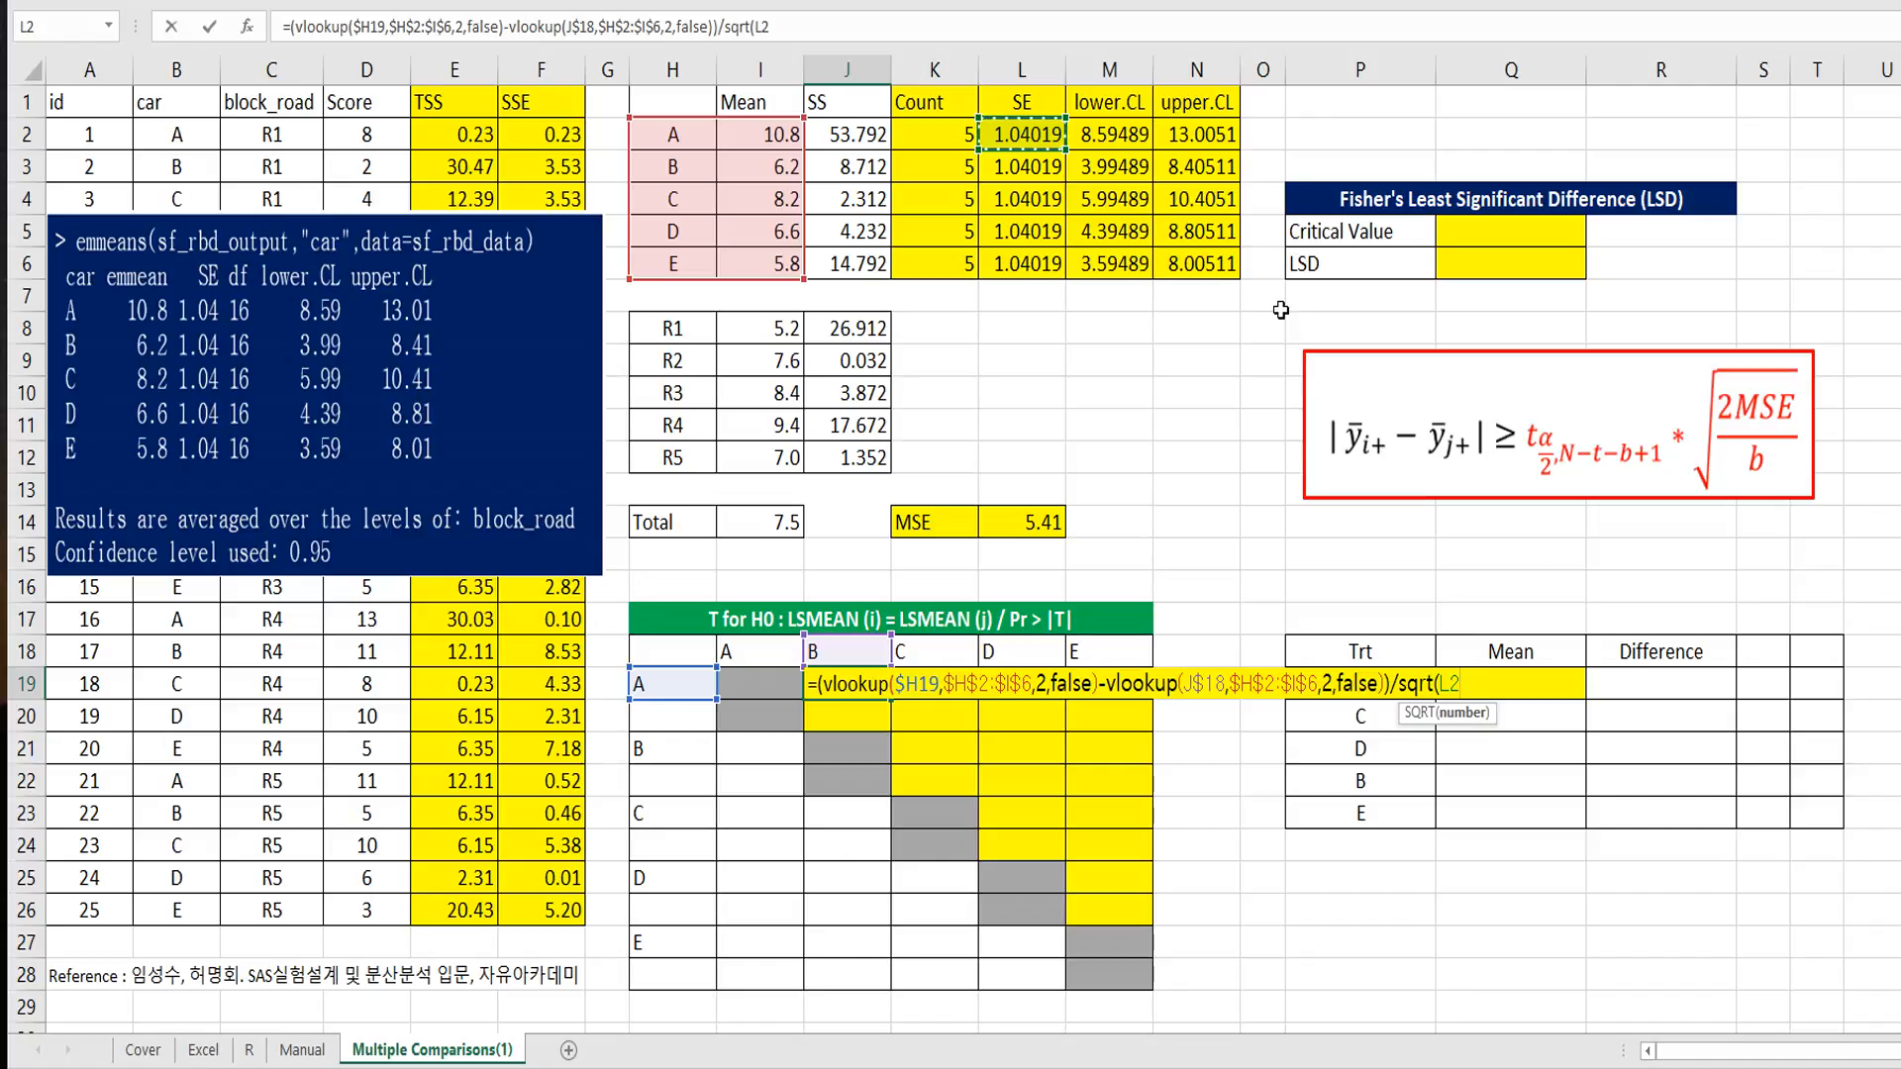
{"action": "type", "text": "^2+"}
{"action": "left_click", "coordinate": [761, 26]}
{"action": "key", "text": "F4"}
{"action": "left_click", "coordinate": [828, 30]}
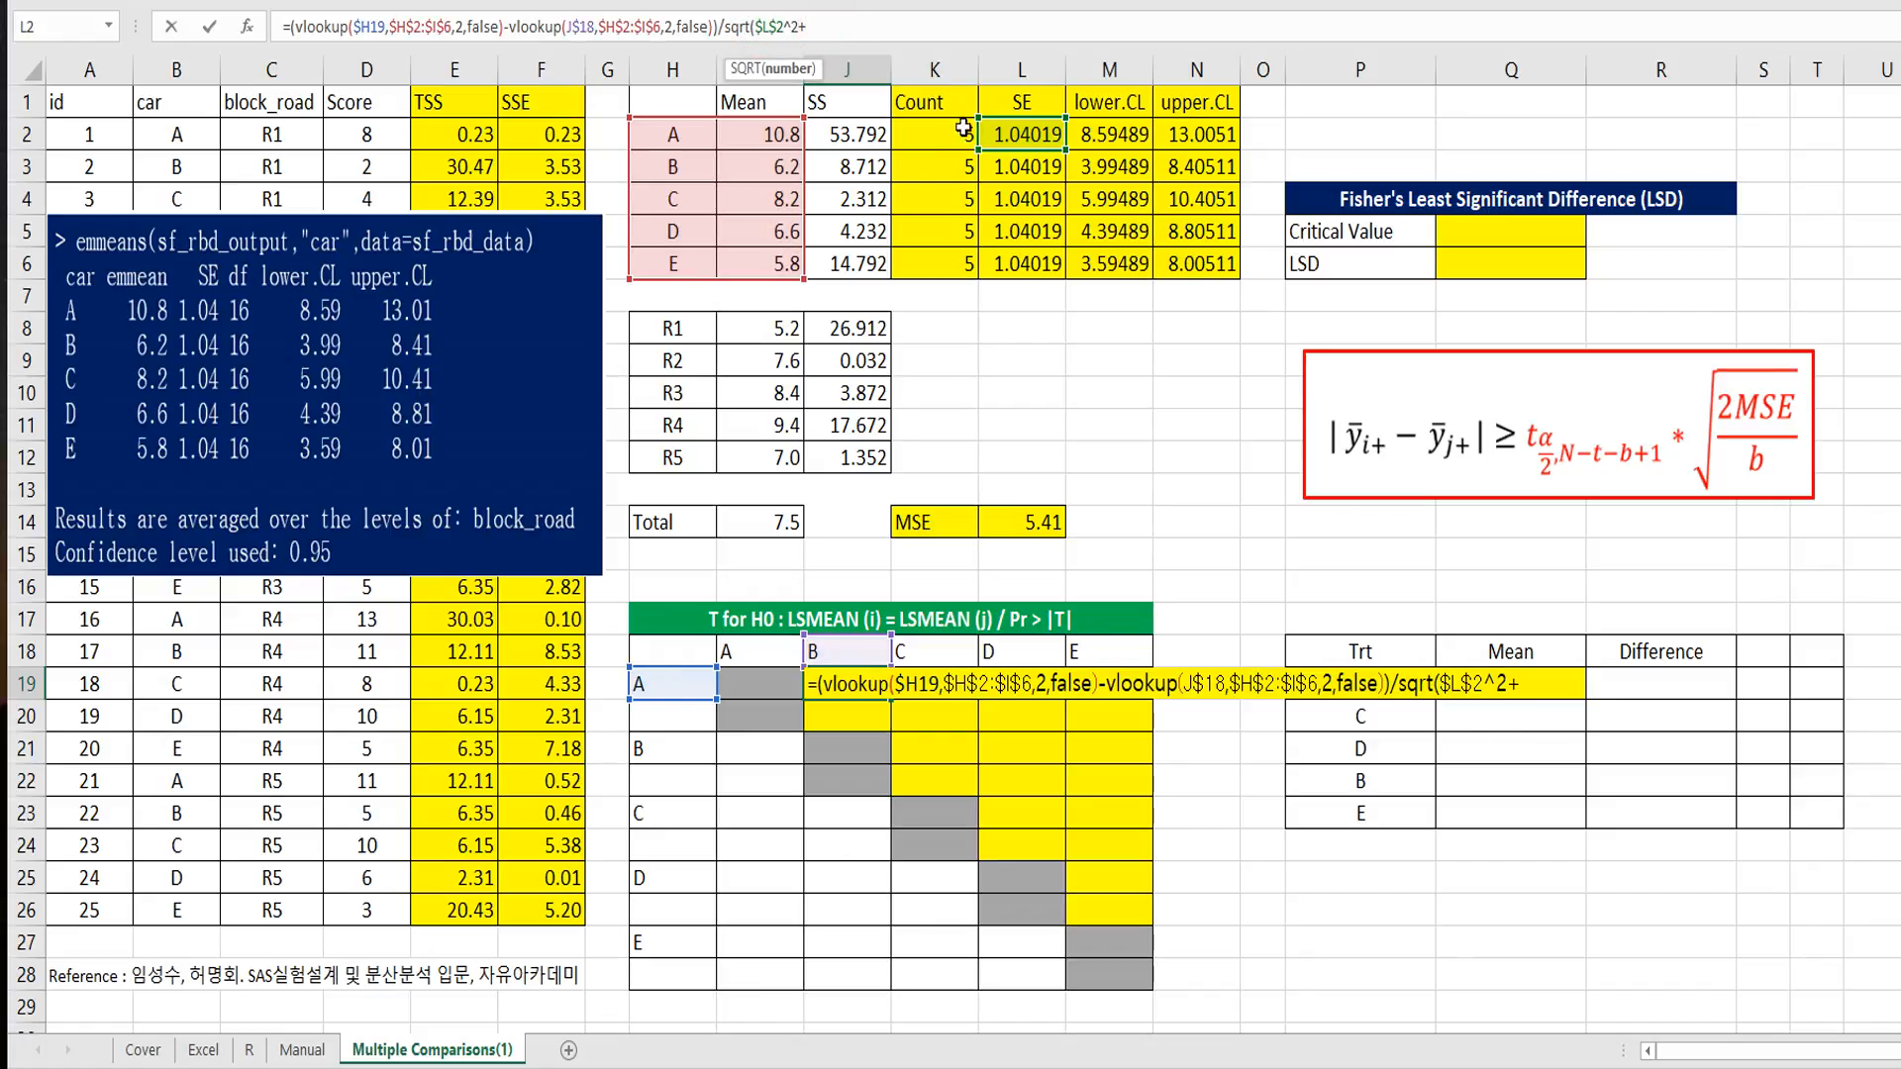
{"action": "left_click", "coordinate": [1006, 166]}
{"action": "key", "text": "F4"}
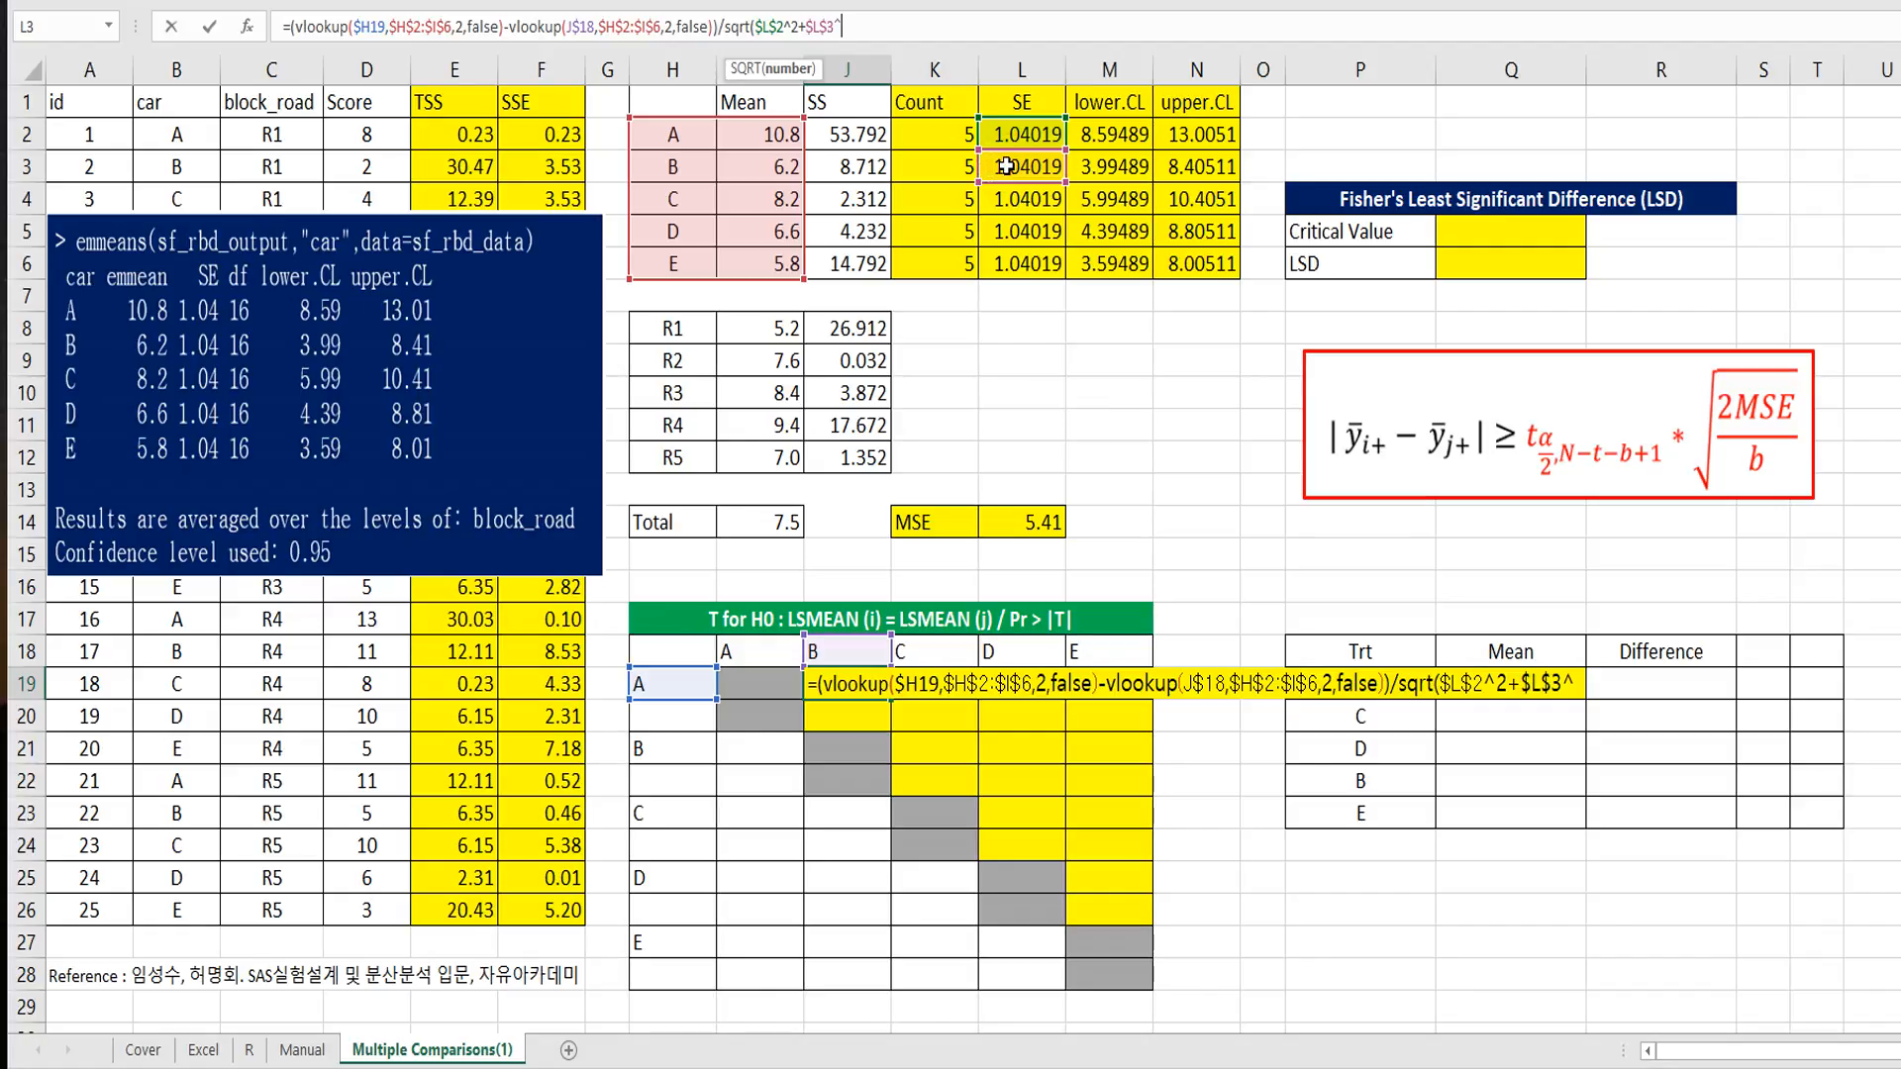
{"action": "type", "text": "^2)"}
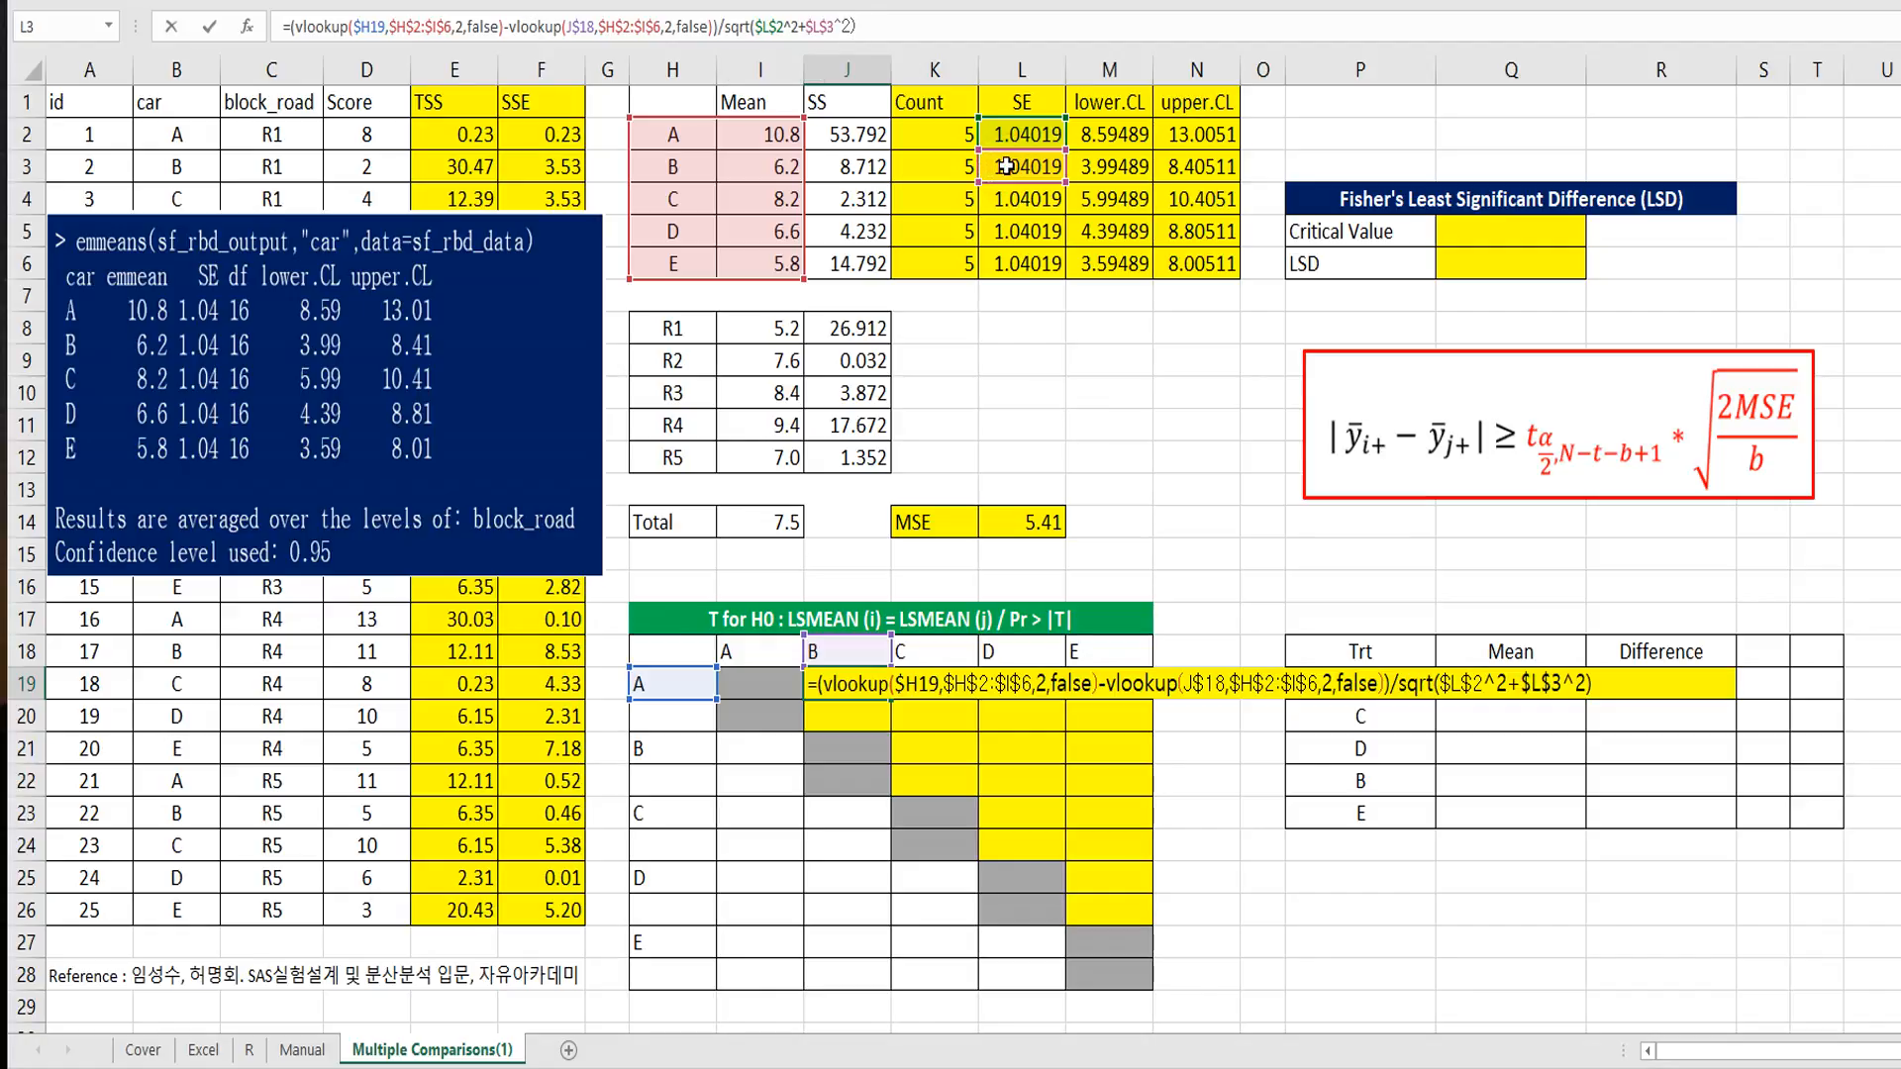
{"action": "key", "text": "Return"}
Step: Copy the t statistic formula from J19 across row A of the comparison table through M19
{"action": "key", "text": "Up"}
{"action": "key", "text": "ctrl+c"}
{"action": "key", "text": "shift+Right"}
{"action": "key", "text": "shift+Right"}
{"action": "key", "text": "shift+Right"}
{"action": "key", "text": "ctrl+v"}
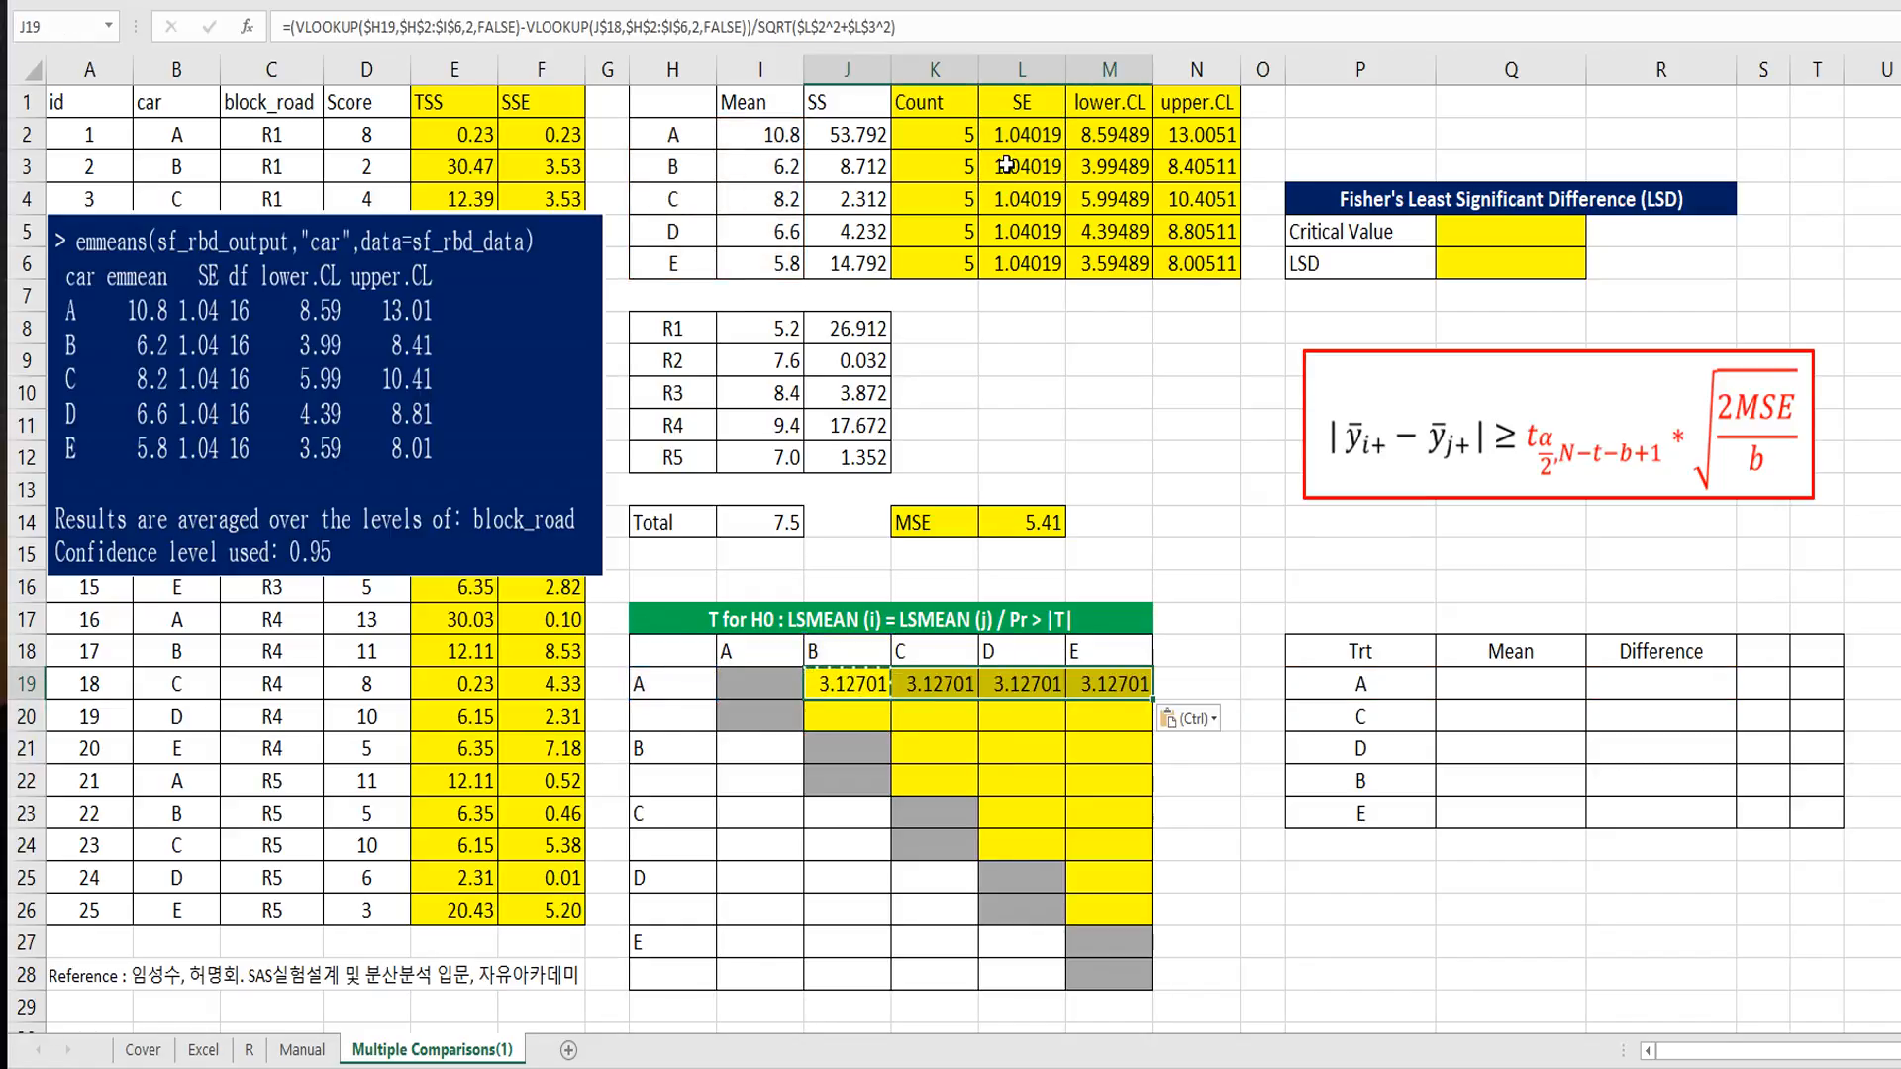
Step: Paste the copied t statistic formula into K21:M21, L23:M23 and M25 for the remaining car pairs
{"action": "left_click_drag", "start_coordinate": [936, 750], "coordinate": [1104, 750]}
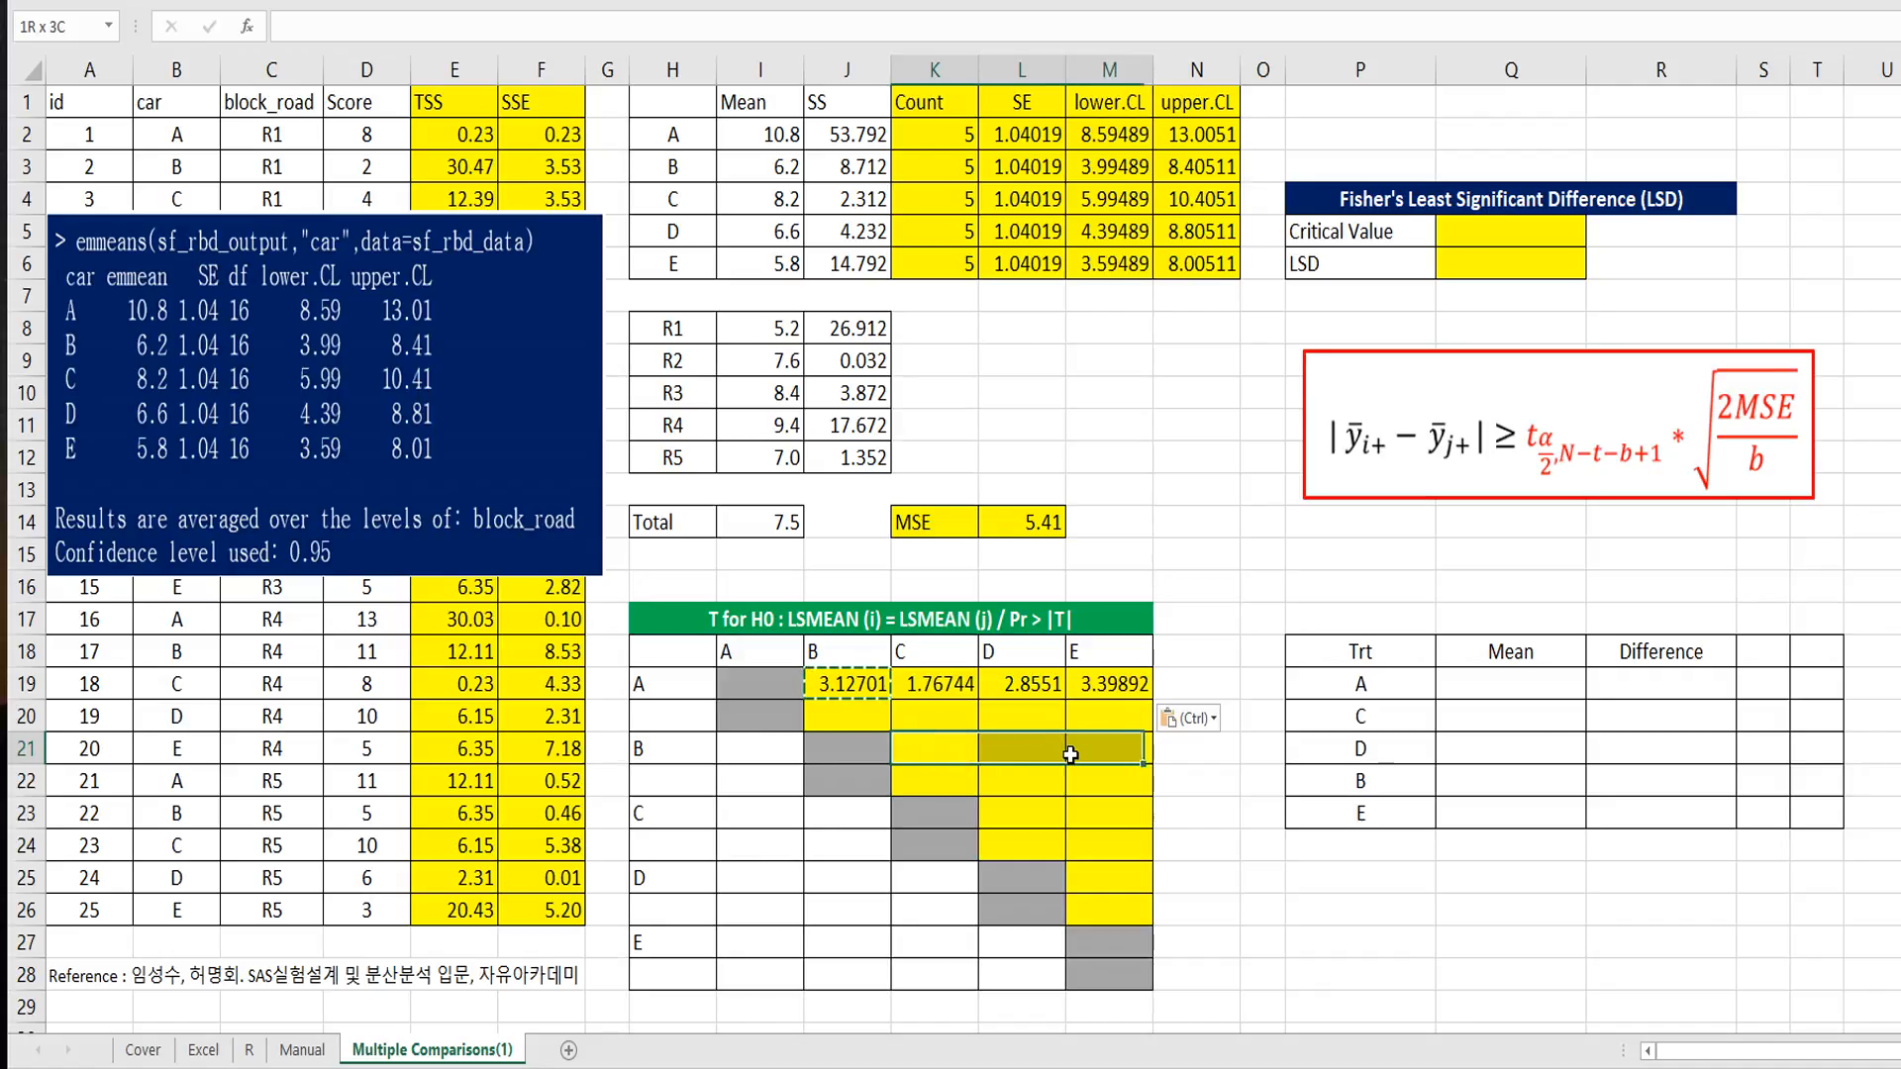
{"action": "key", "text": "ctrl+v"}
{"action": "left_click_drag", "start_coordinate": [1030, 814], "coordinate": [1104, 814]}
{"action": "key", "text": "ctrl+v"}
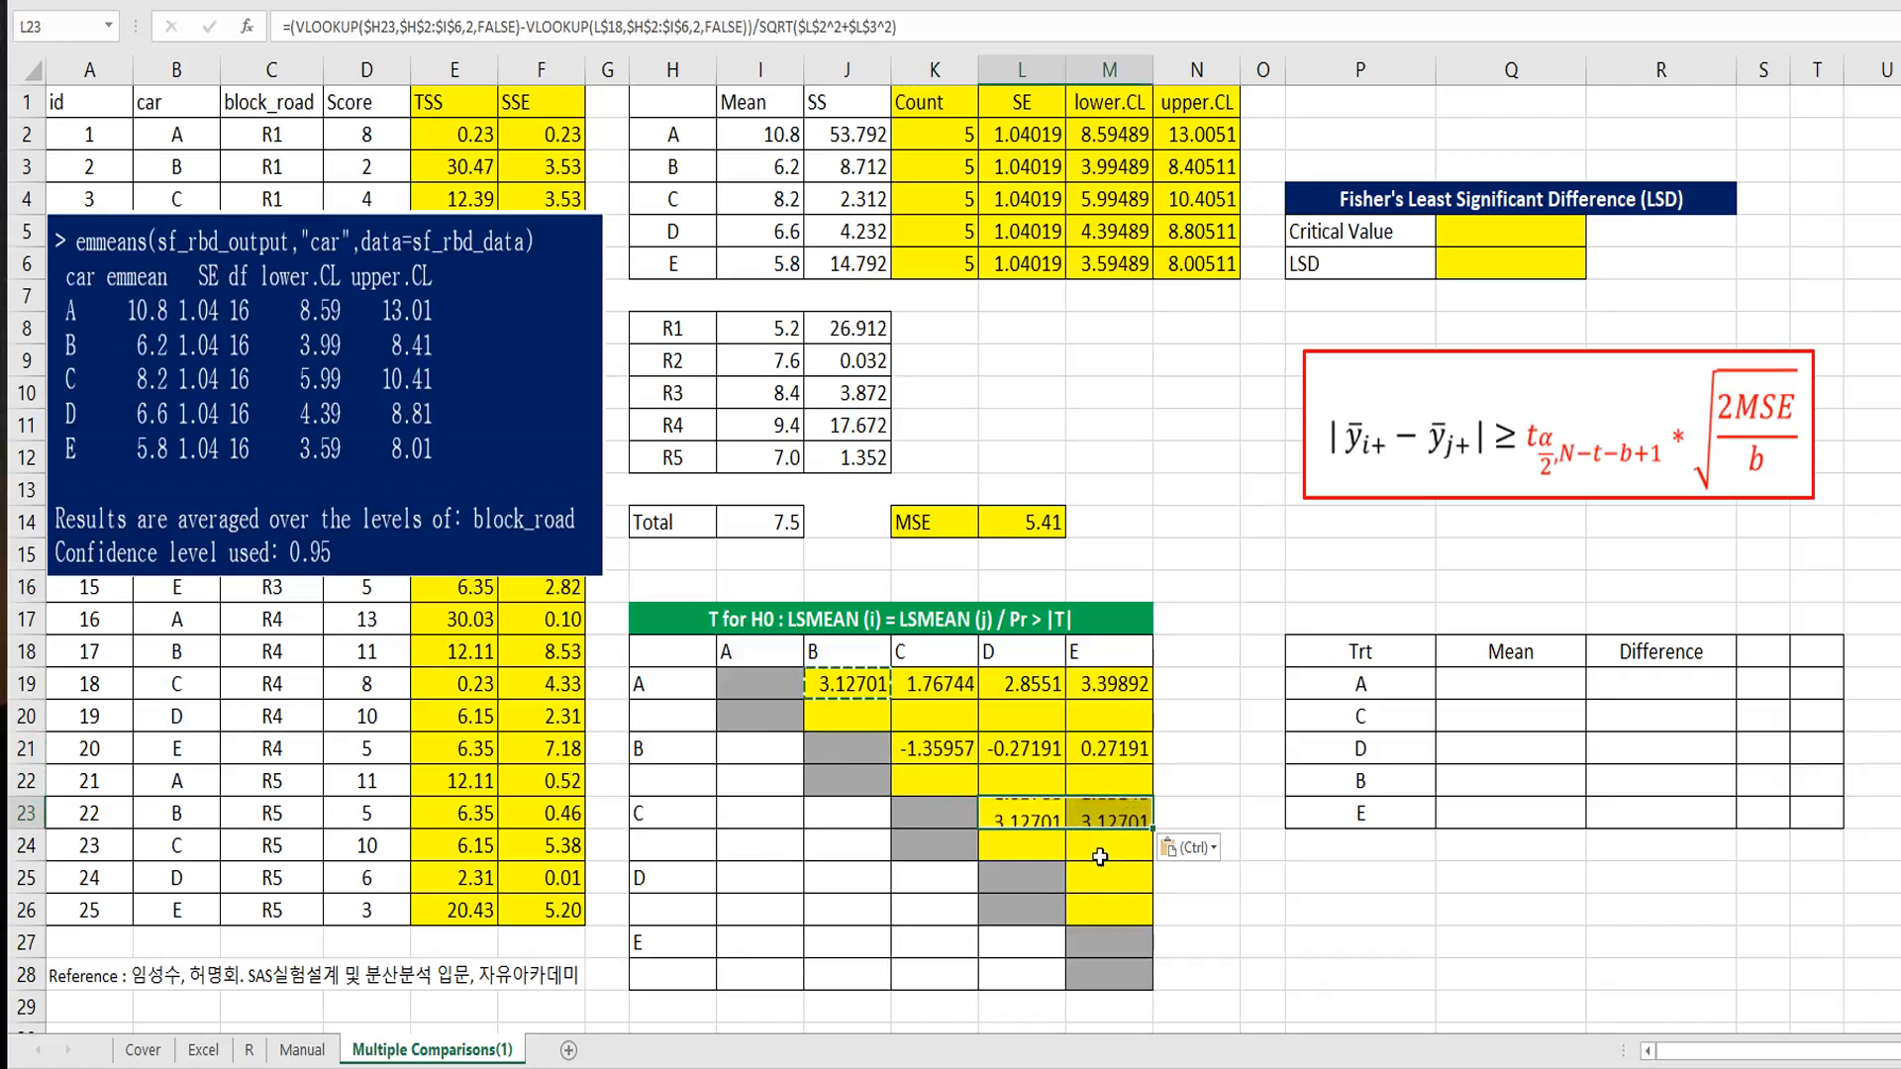
{"action": "left_click", "coordinate": [1097, 880]}
{"action": "key", "text": "ctrl+v"}
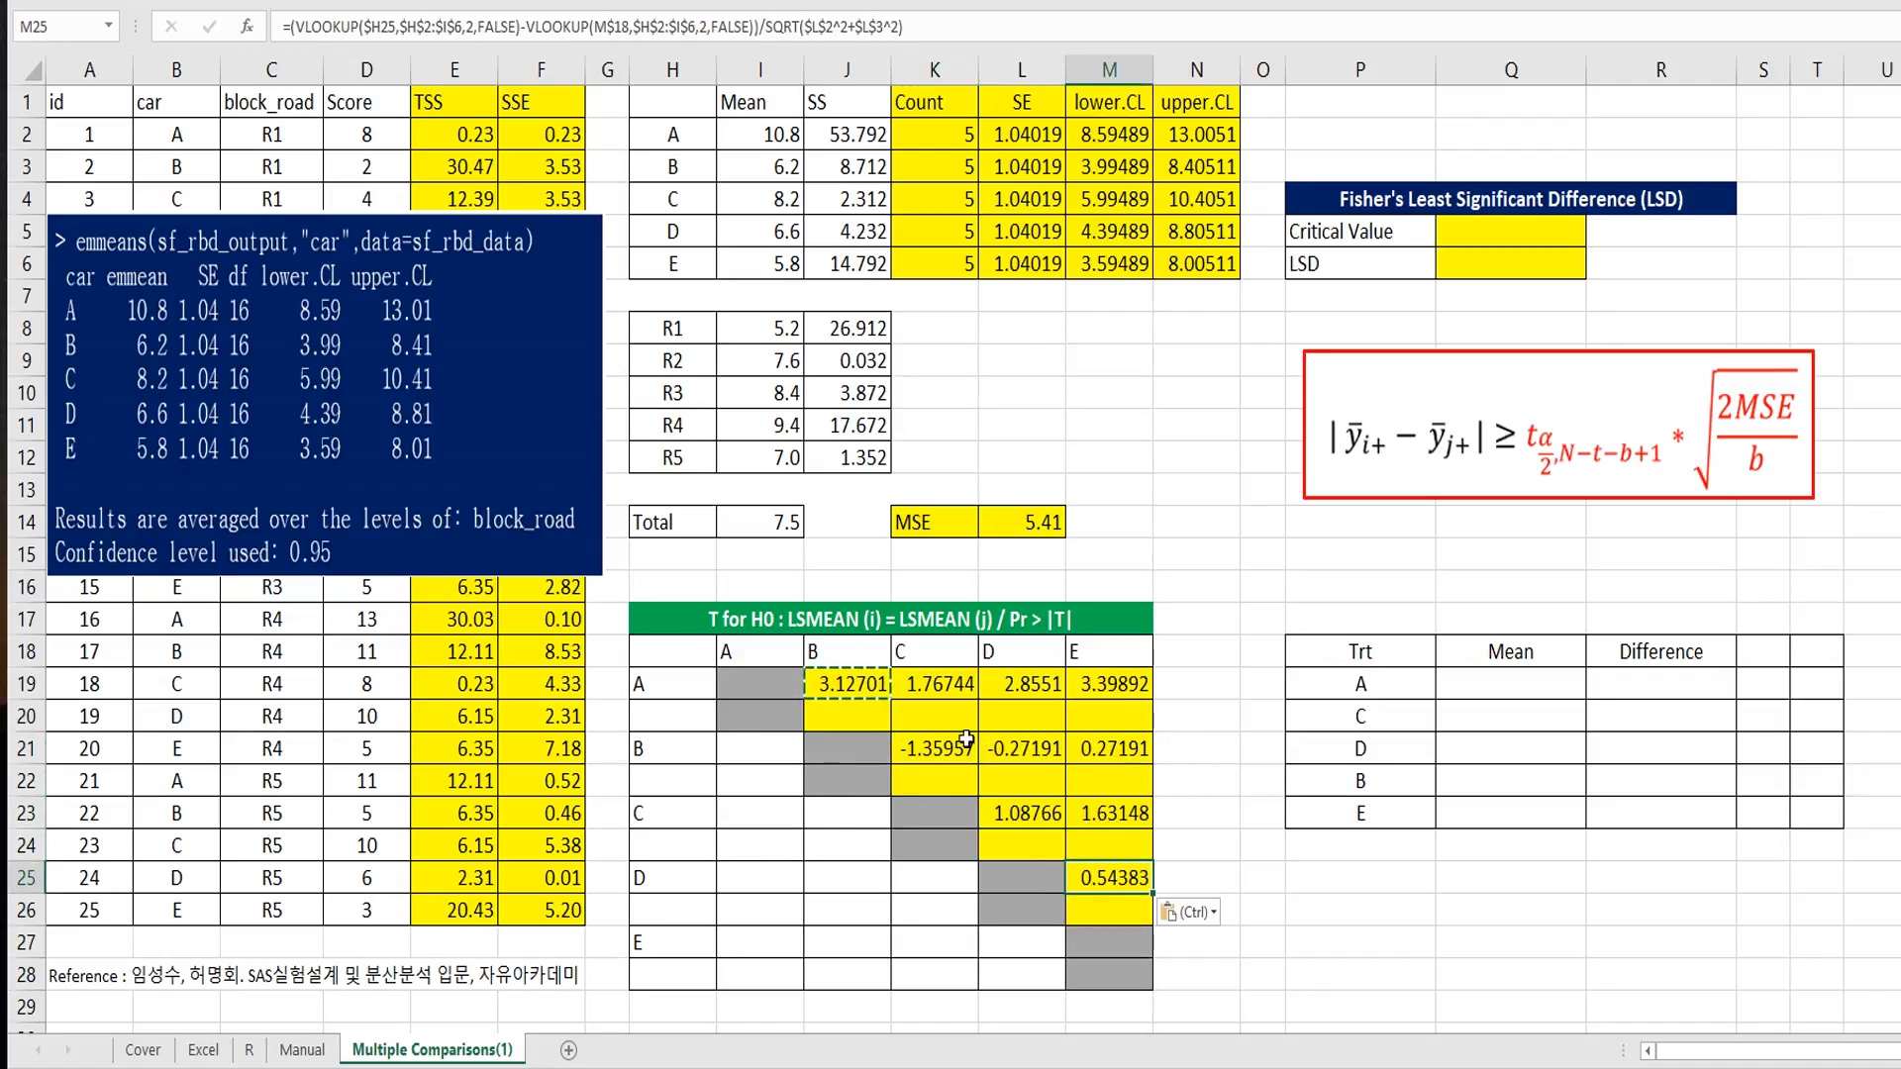
Step: Start the p-value formula in J20 as 1-T.DIST with ABS(J19) as its first argument
{"action": "left_click", "coordinate": [854, 717]}
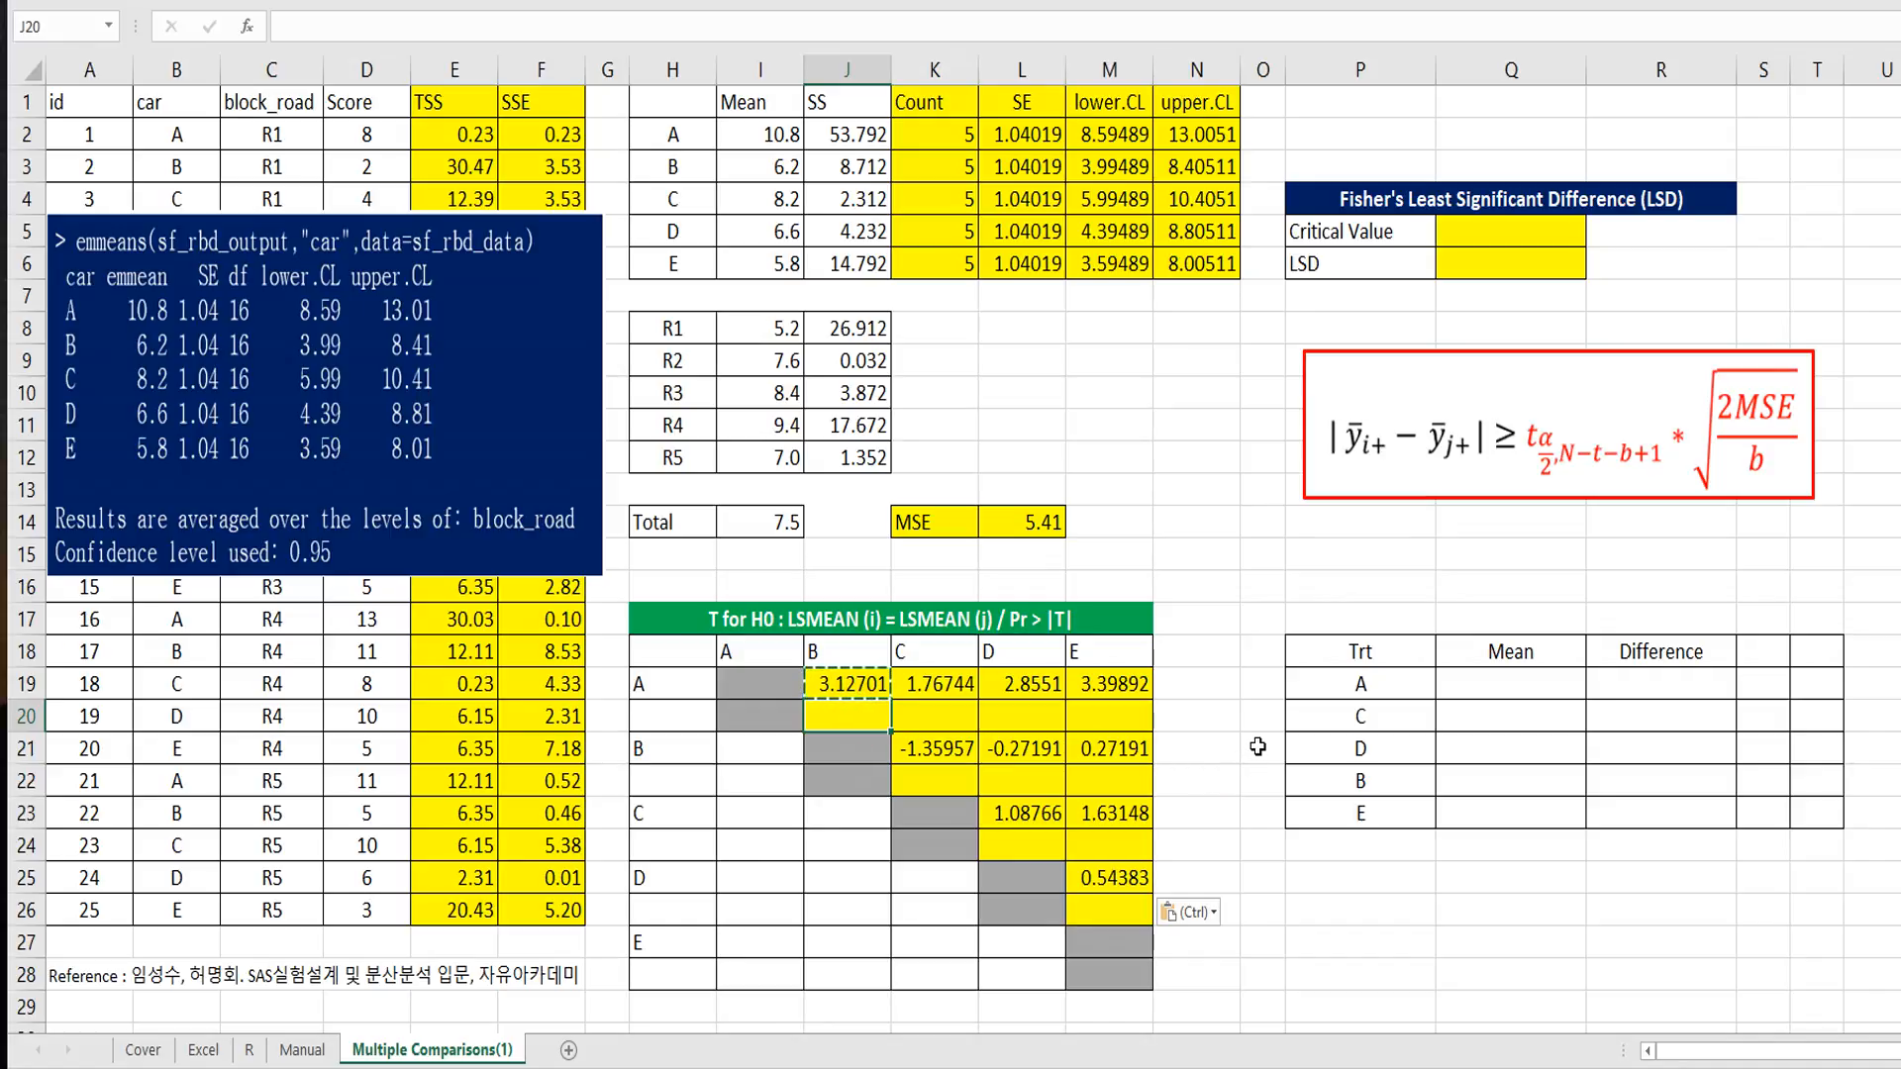
{"action": "type", "text": "=1-"}
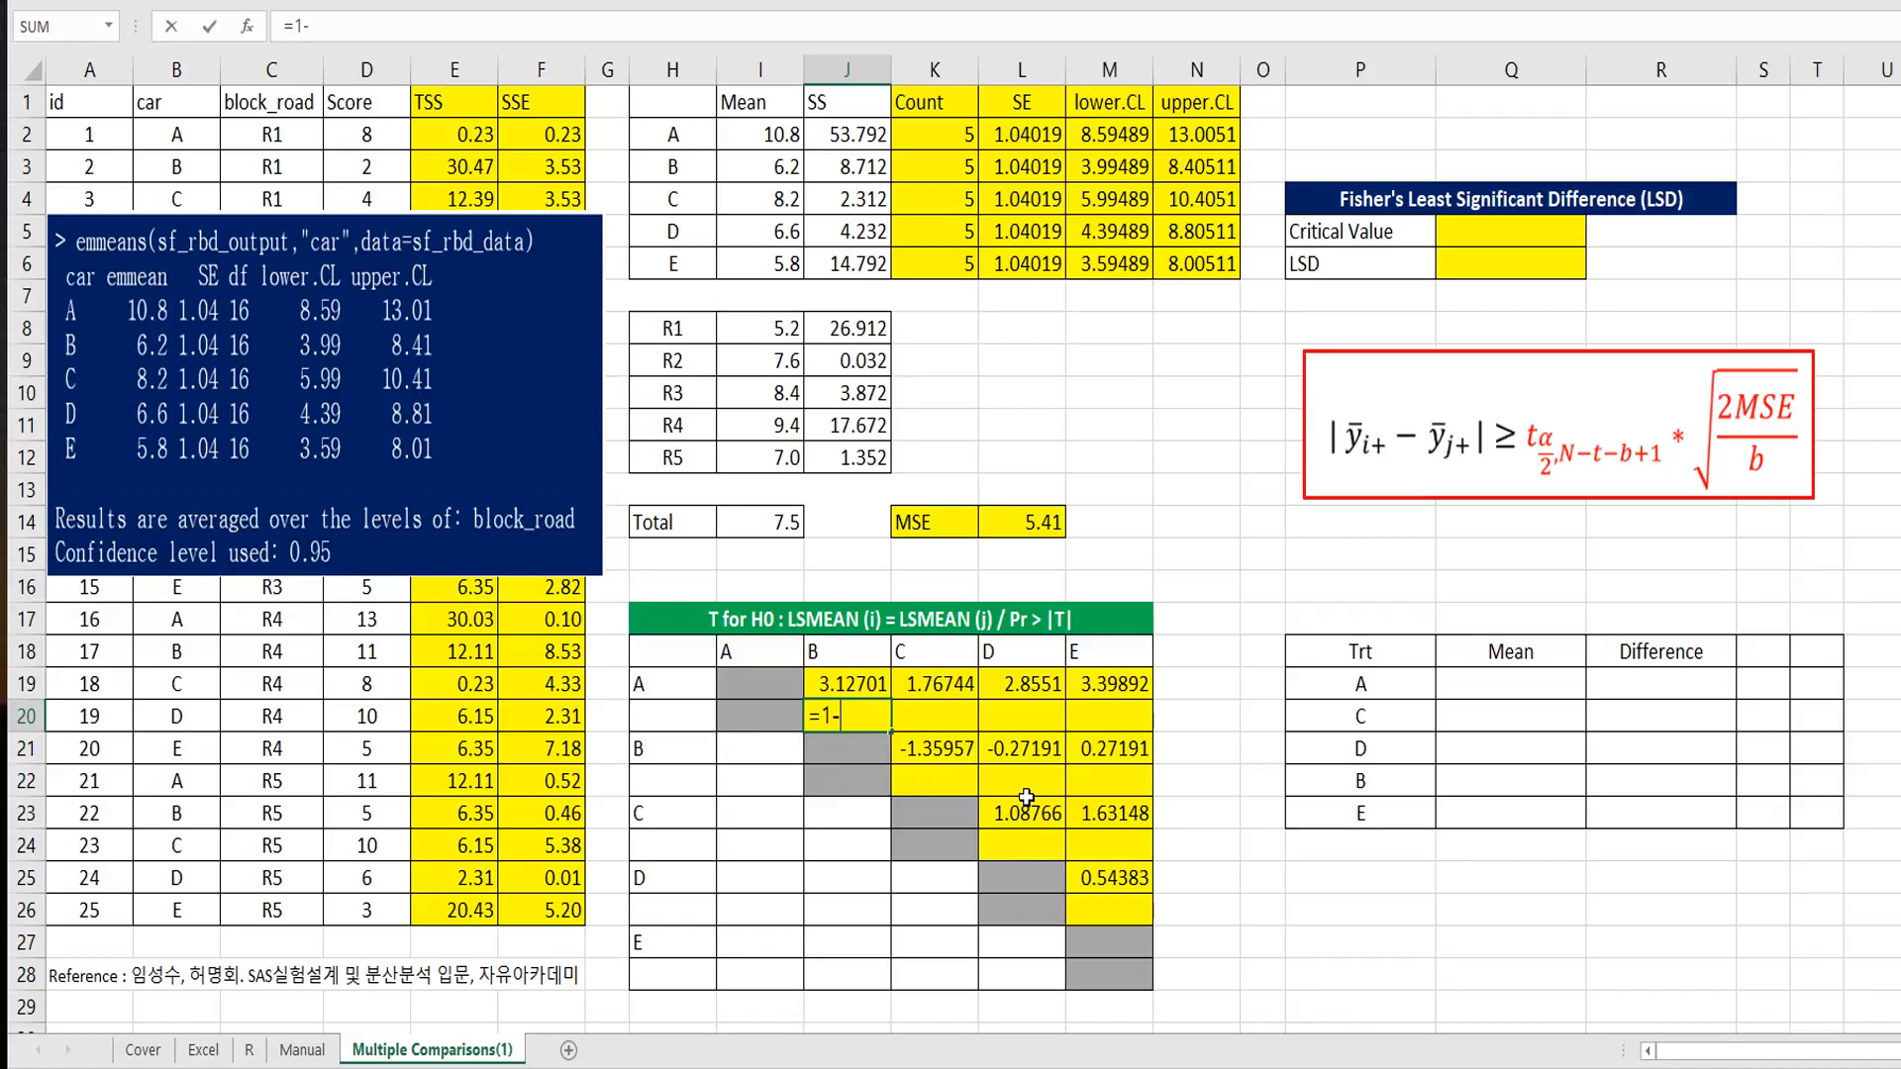
{"action": "type", "text": "t.dist("}
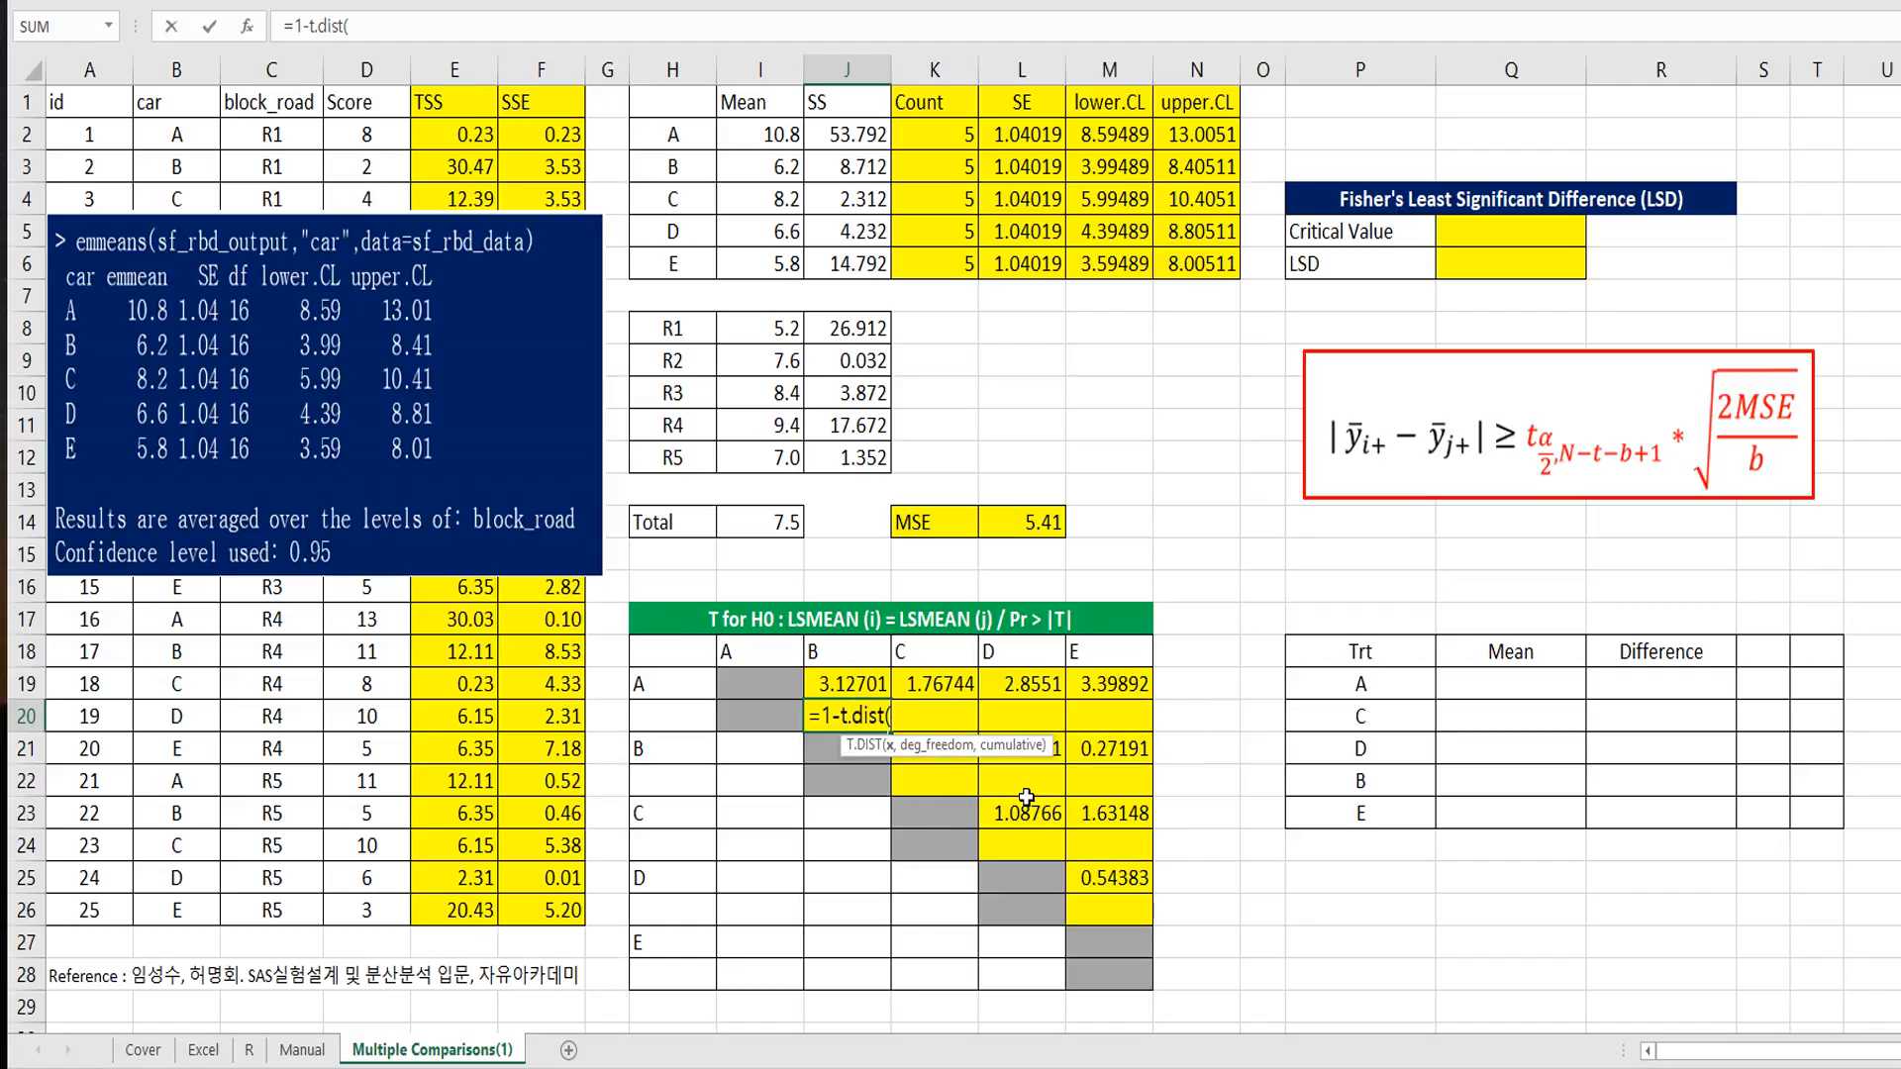
{"action": "type", "text": "abs("}
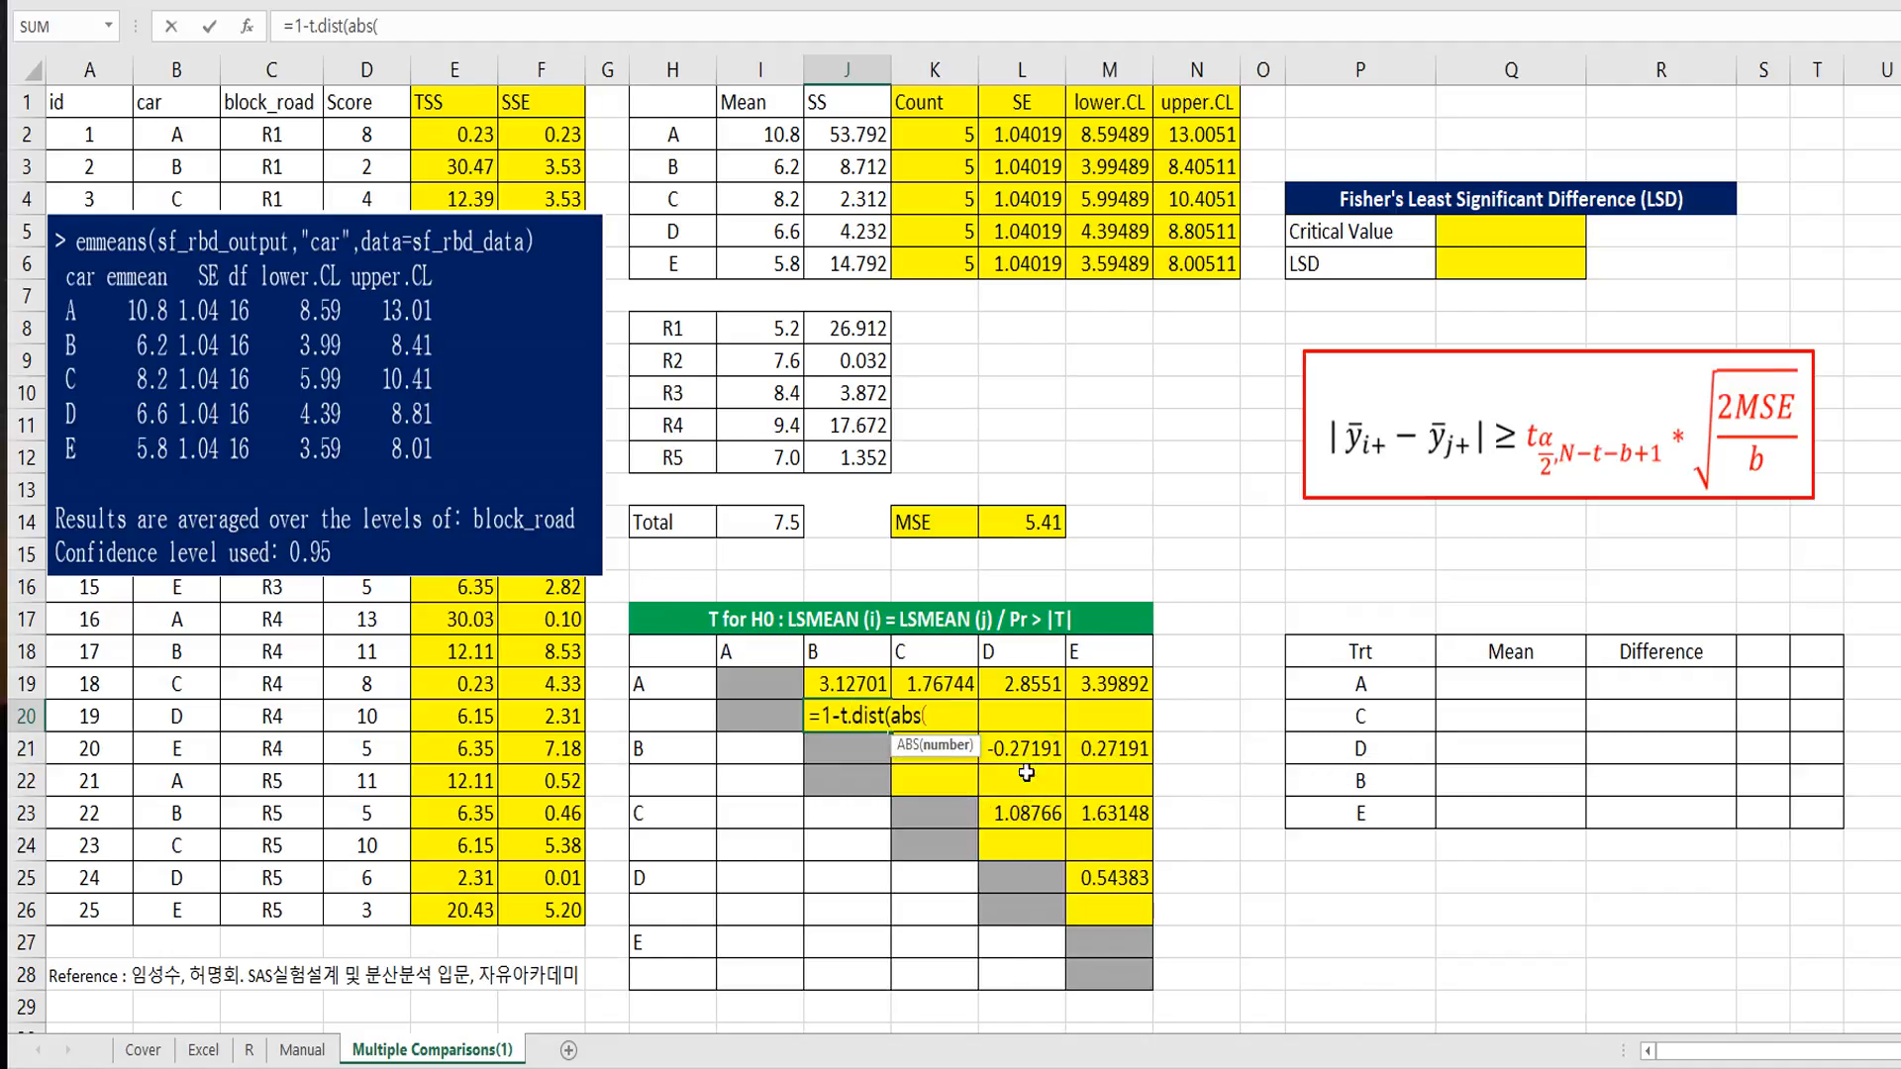
{"action": "left_click", "coordinate": [841, 682]}
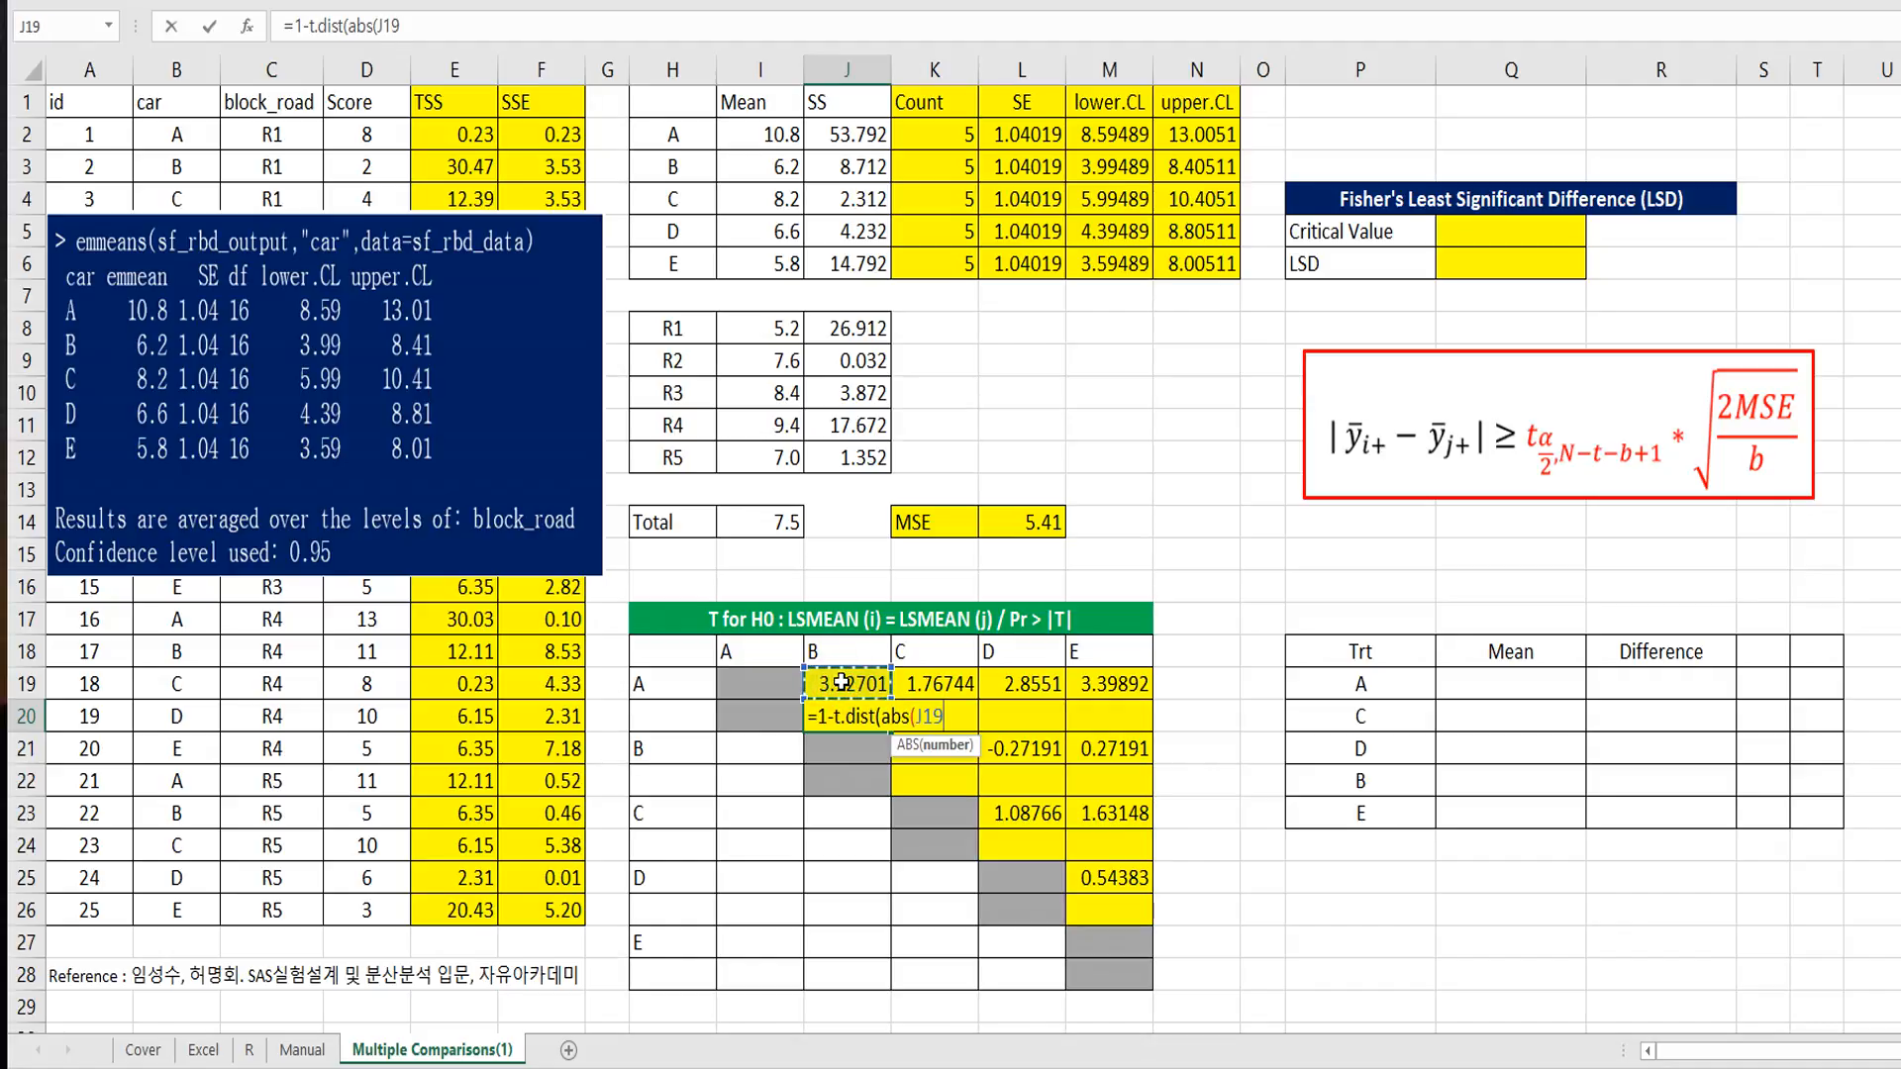
{"action": "type", "text": "),"}
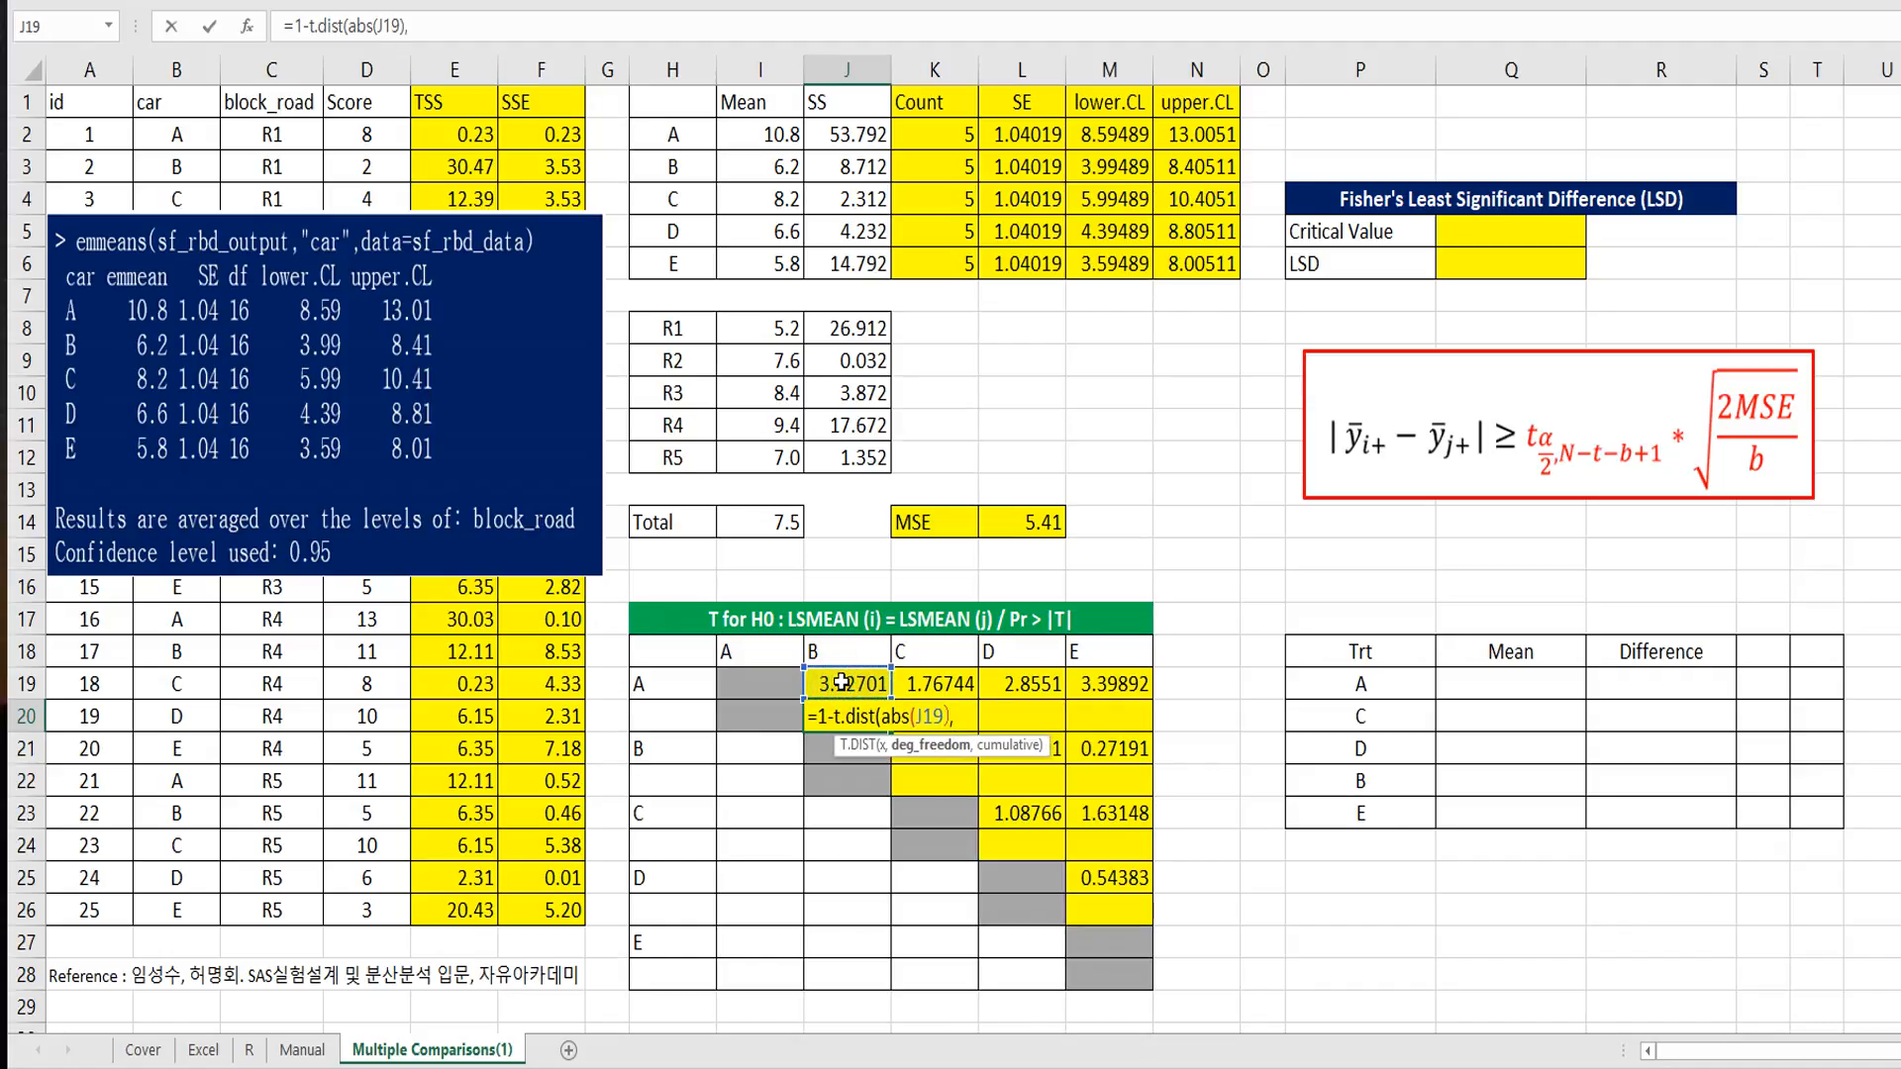
{"action": "type", "text": "16,"}
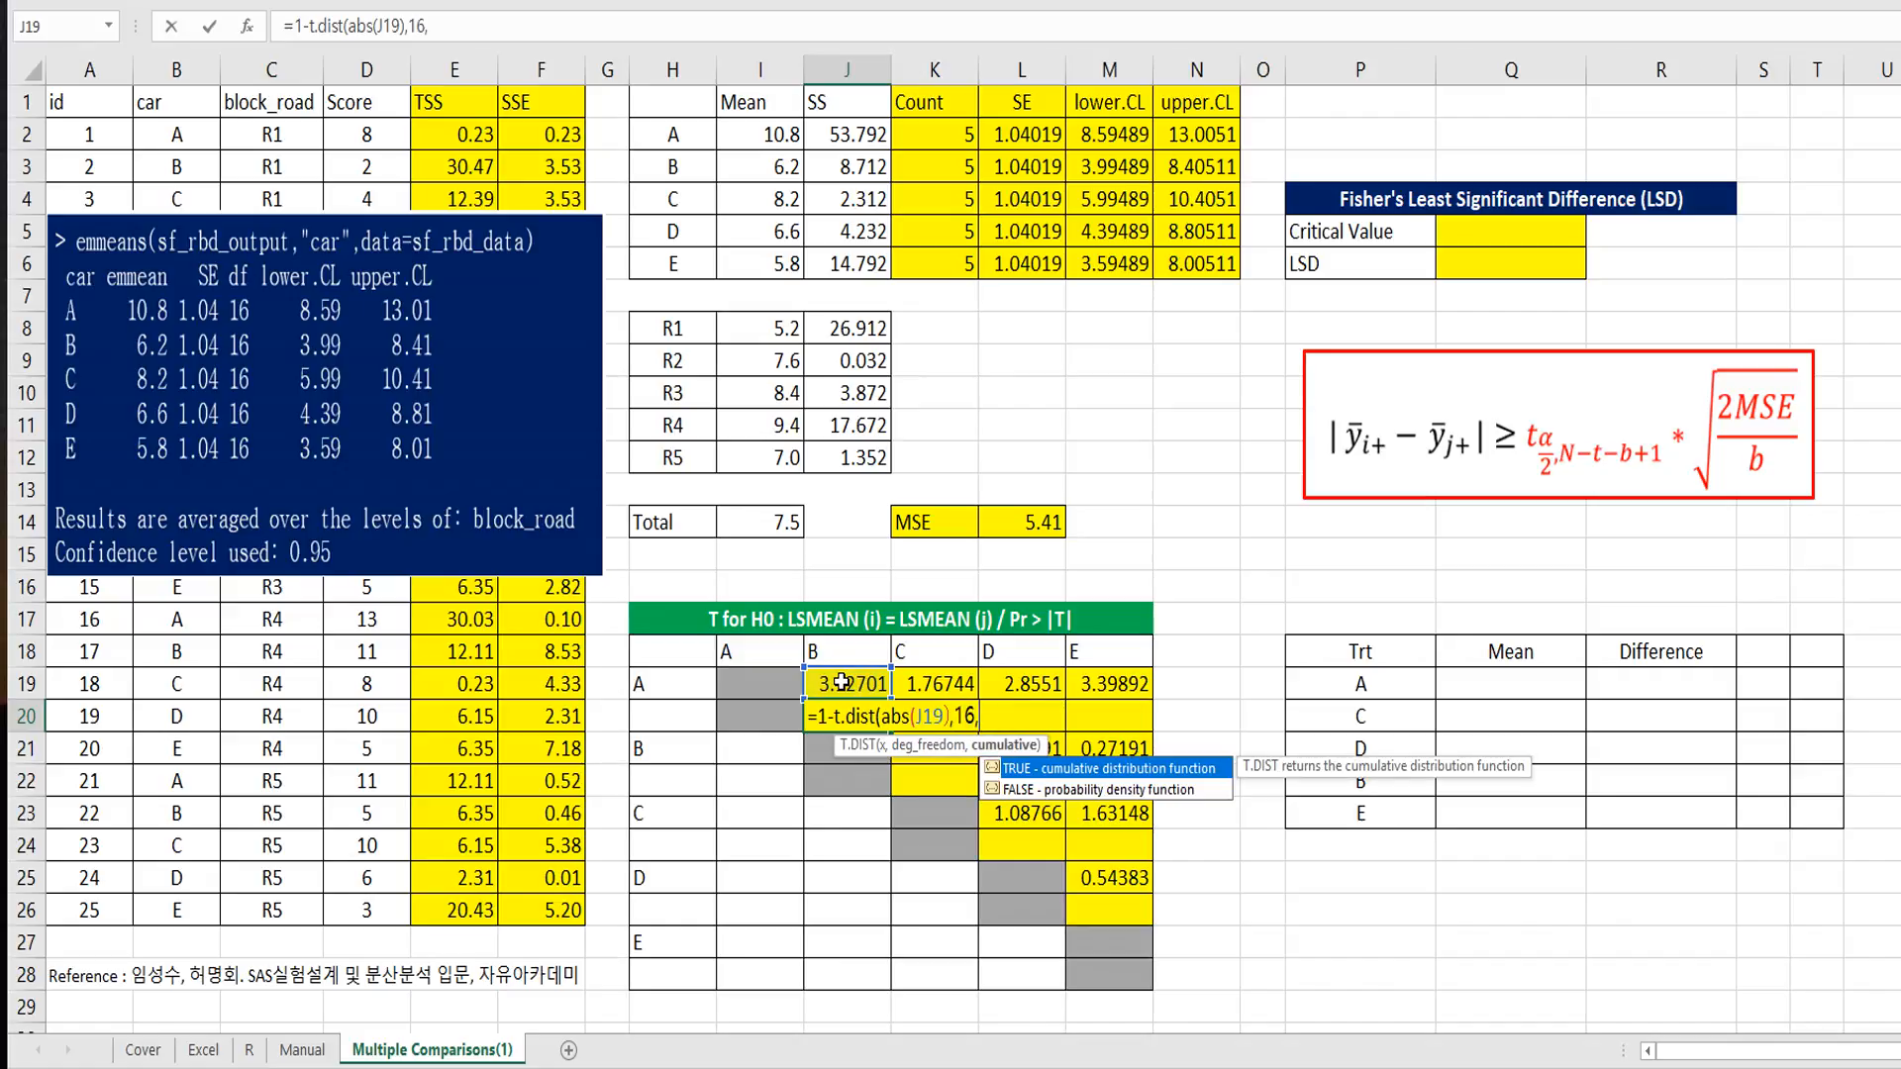
{"action": "type", "text": "true)"}
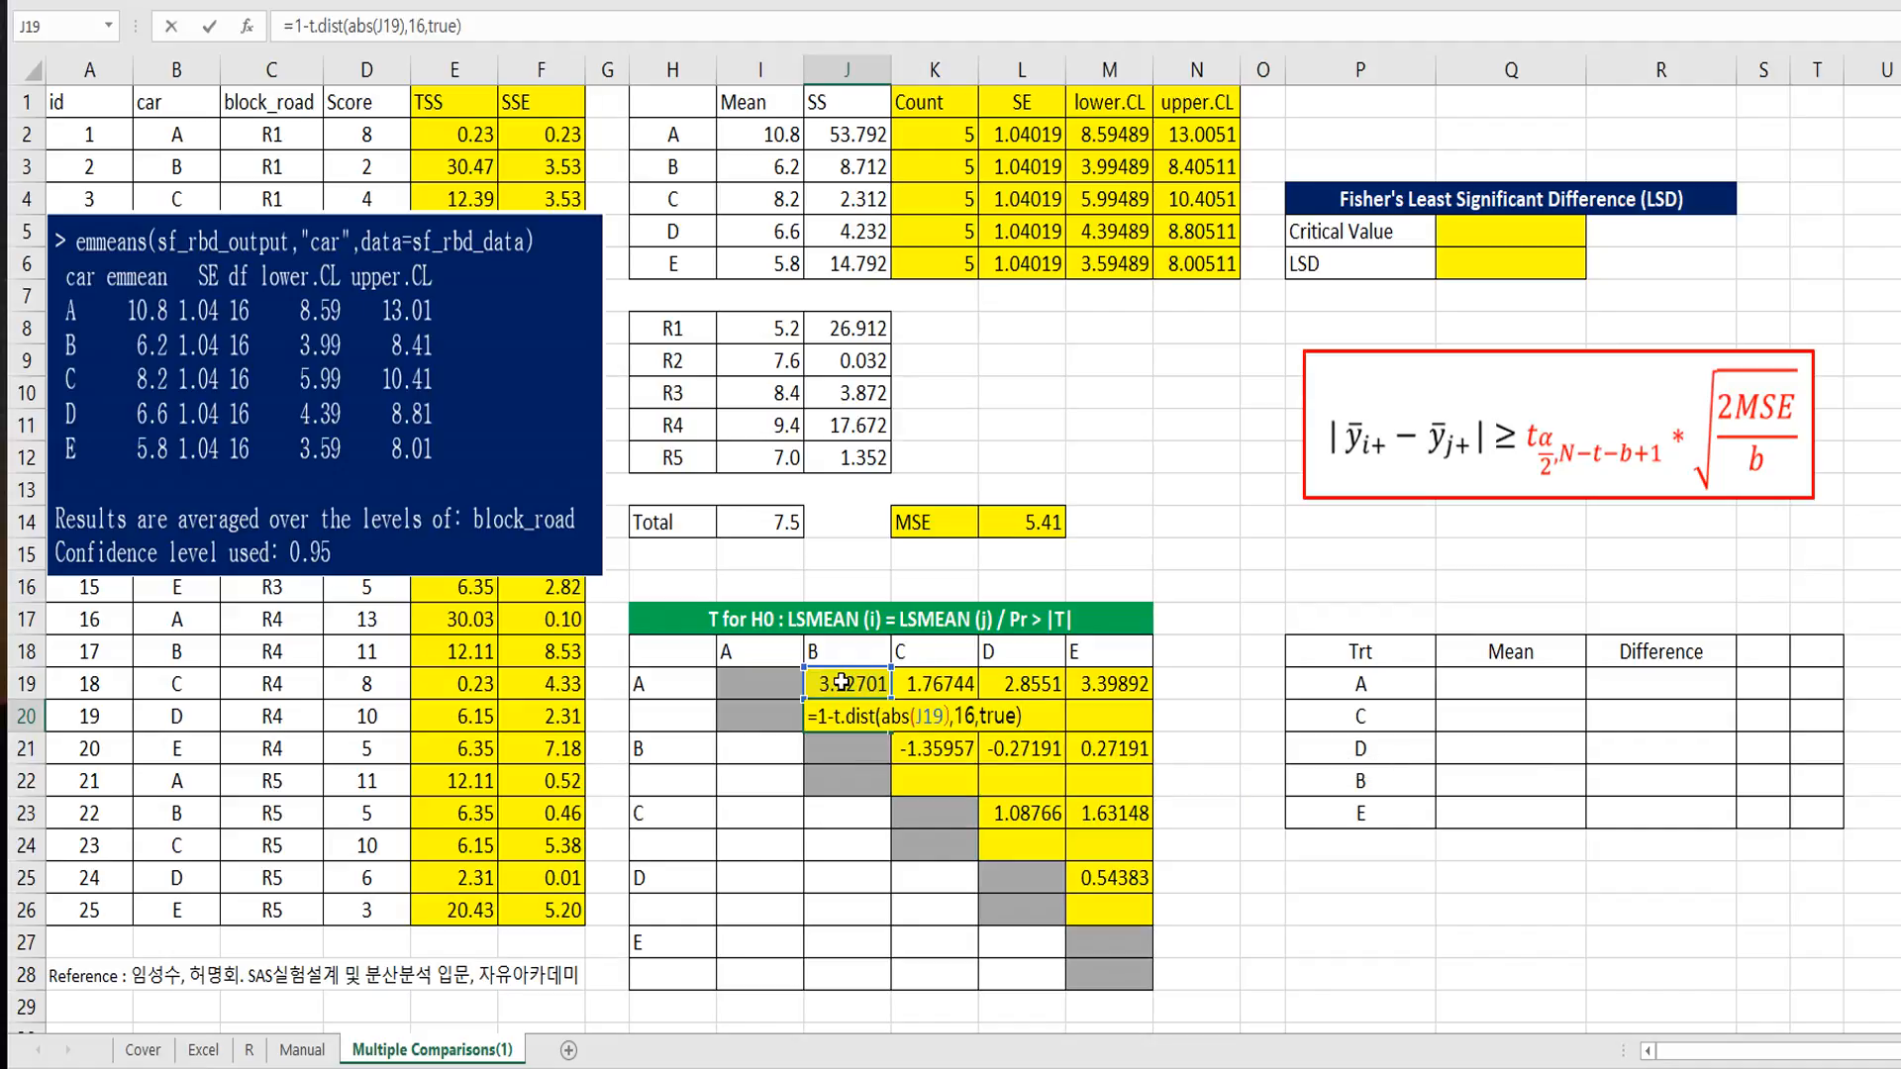
Step: Complete the J20 T.DIST formula with 16 degrees of freedom and TRUE for cumulative, and enter it
{"action": "key", "text": "ctrl+Return"}
{"action": "key", "text": "ctrl+c"}
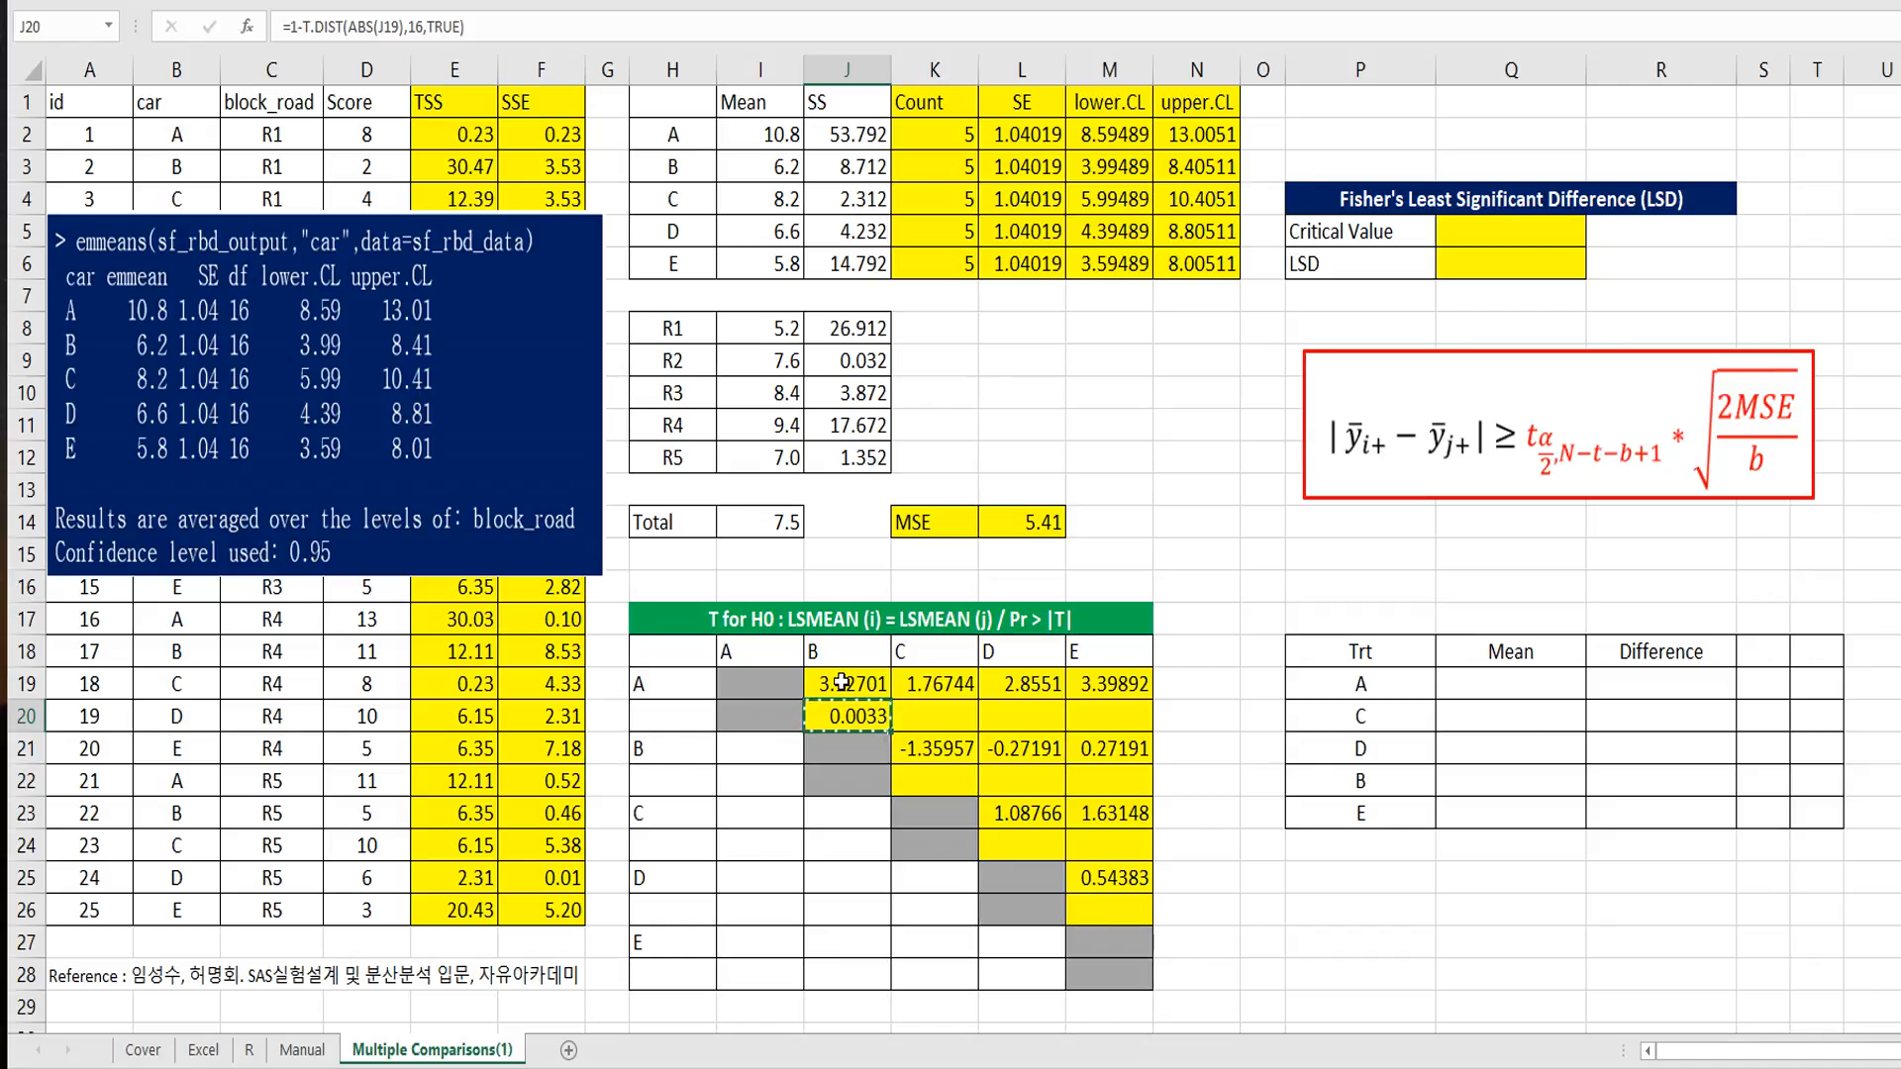
Step: Change the T.DIST function in the J20 formula to the two-tailed T.DIST.2T
{"action": "left_click", "coordinate": [320, 35]}
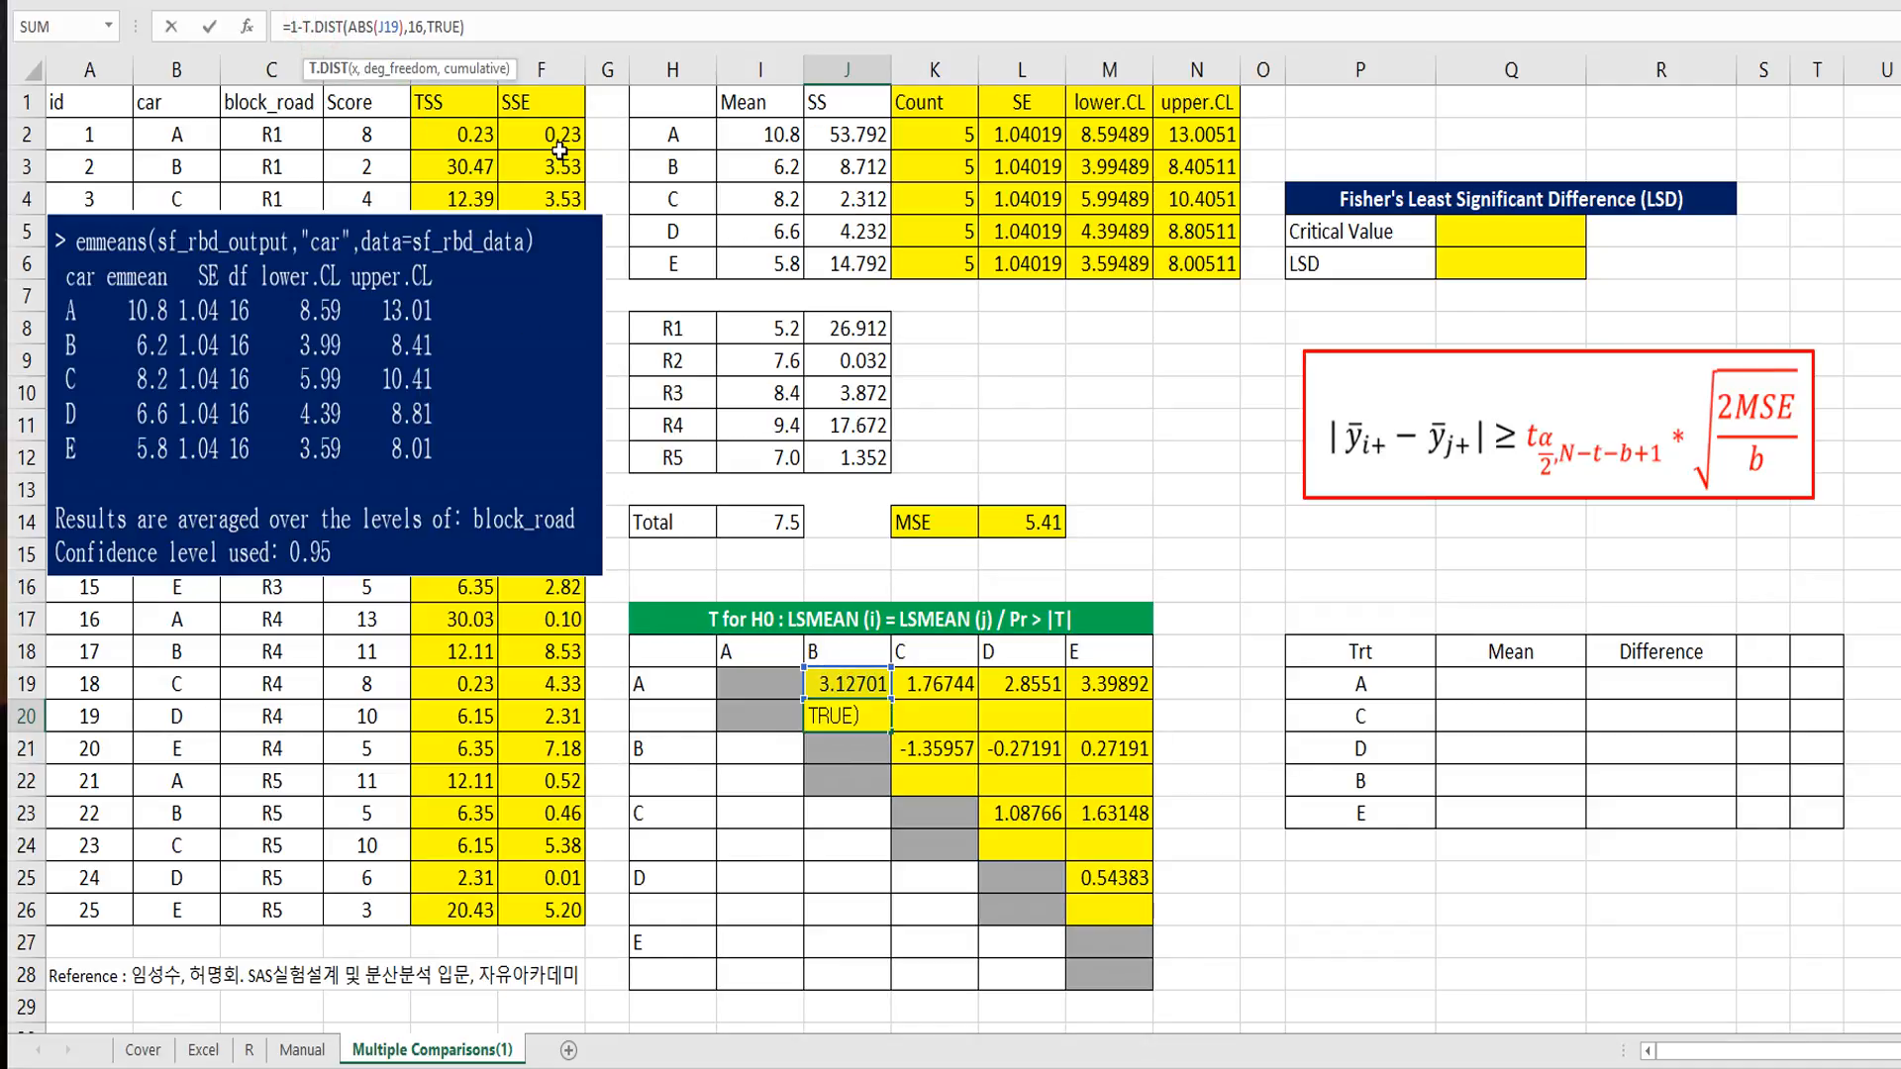
{"action": "type", "text": "2t"}
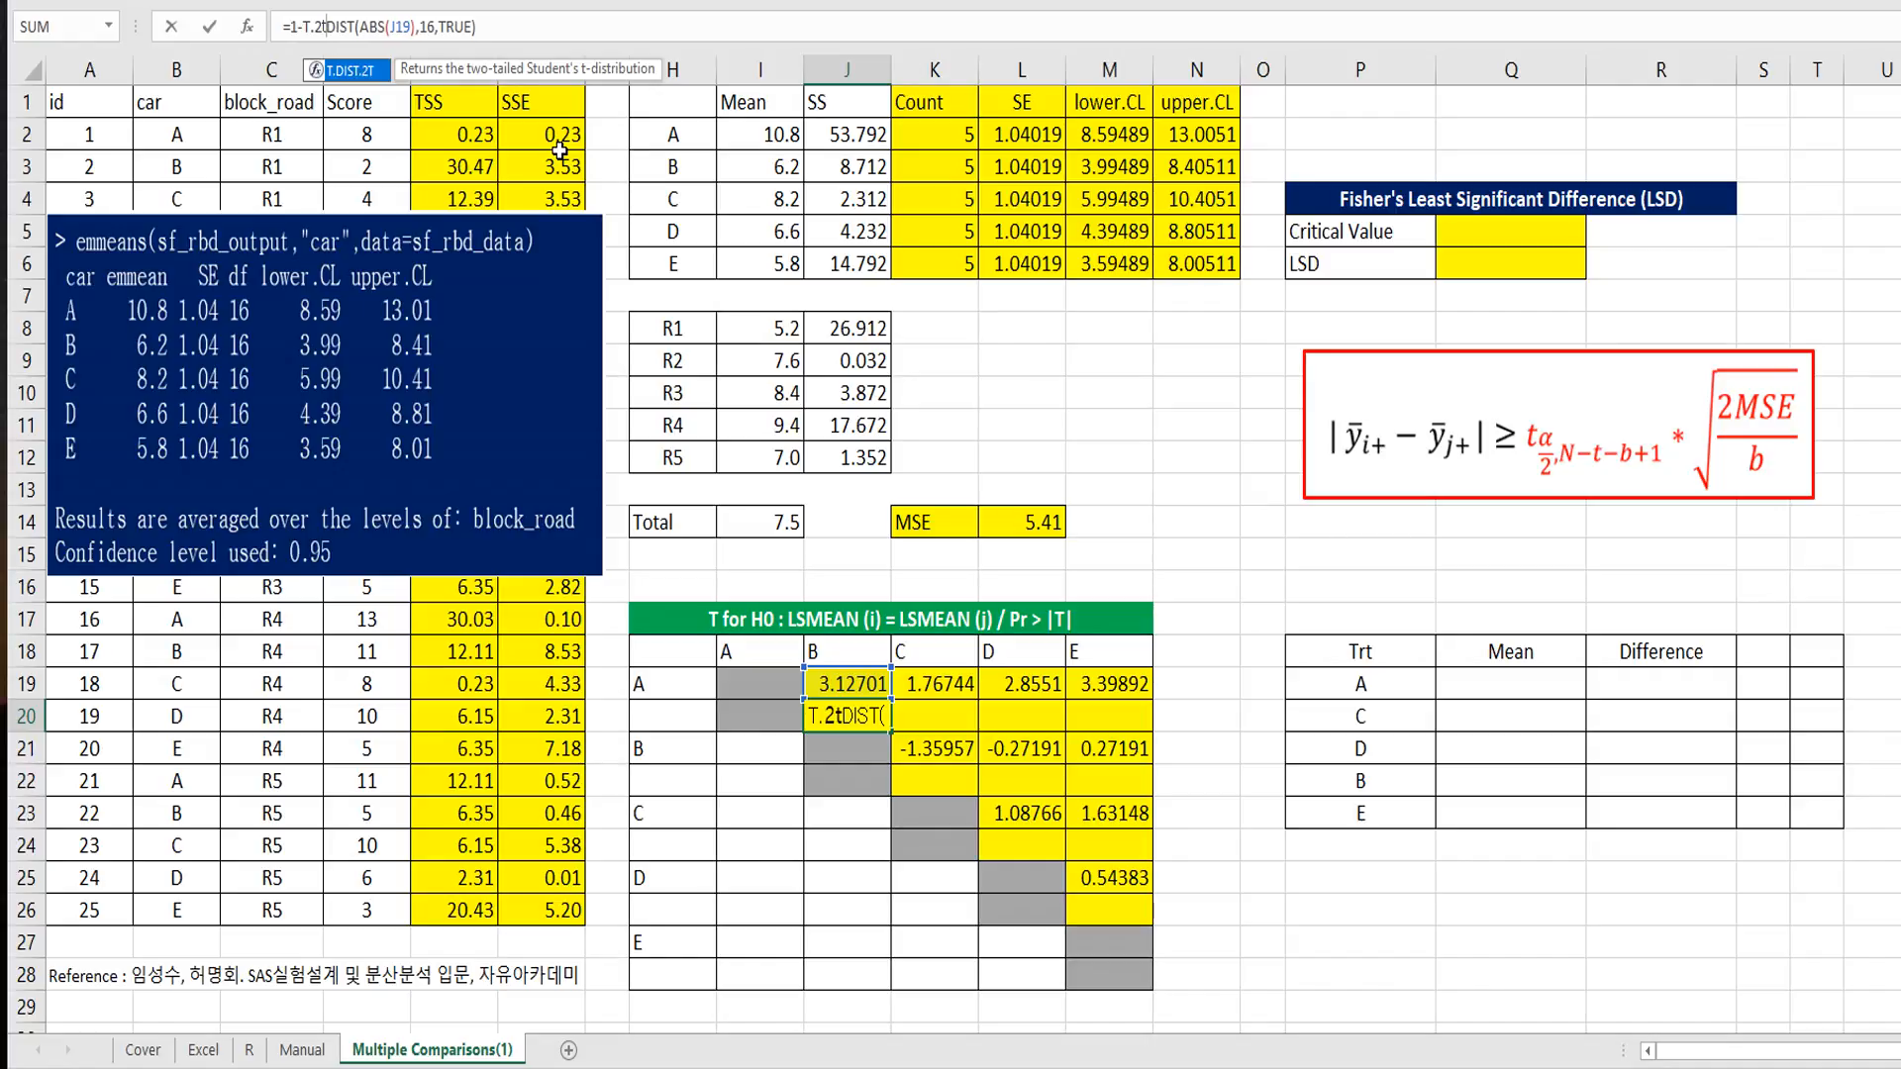
{"action": "key", "text": "BackSpace"}
{"action": "key", "text": "BackSpace"}
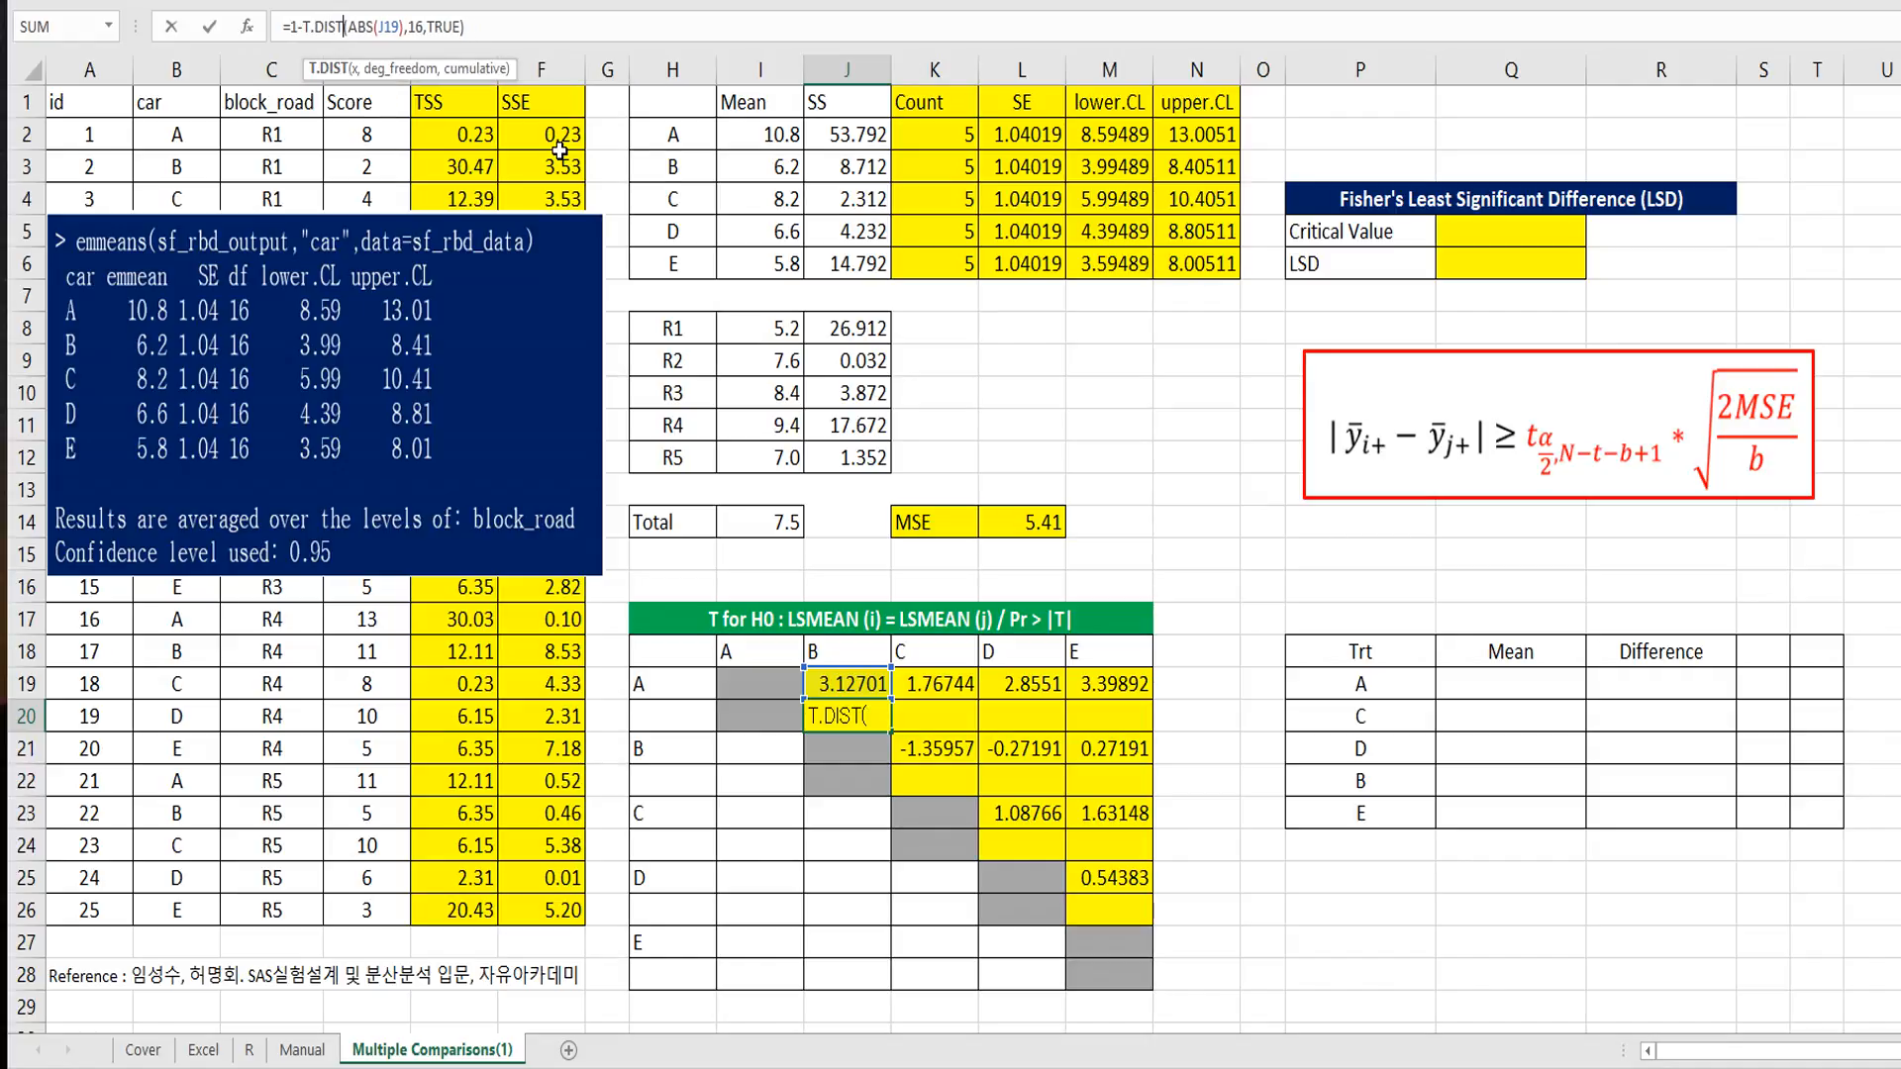
{"action": "type", "text": ".2t"}
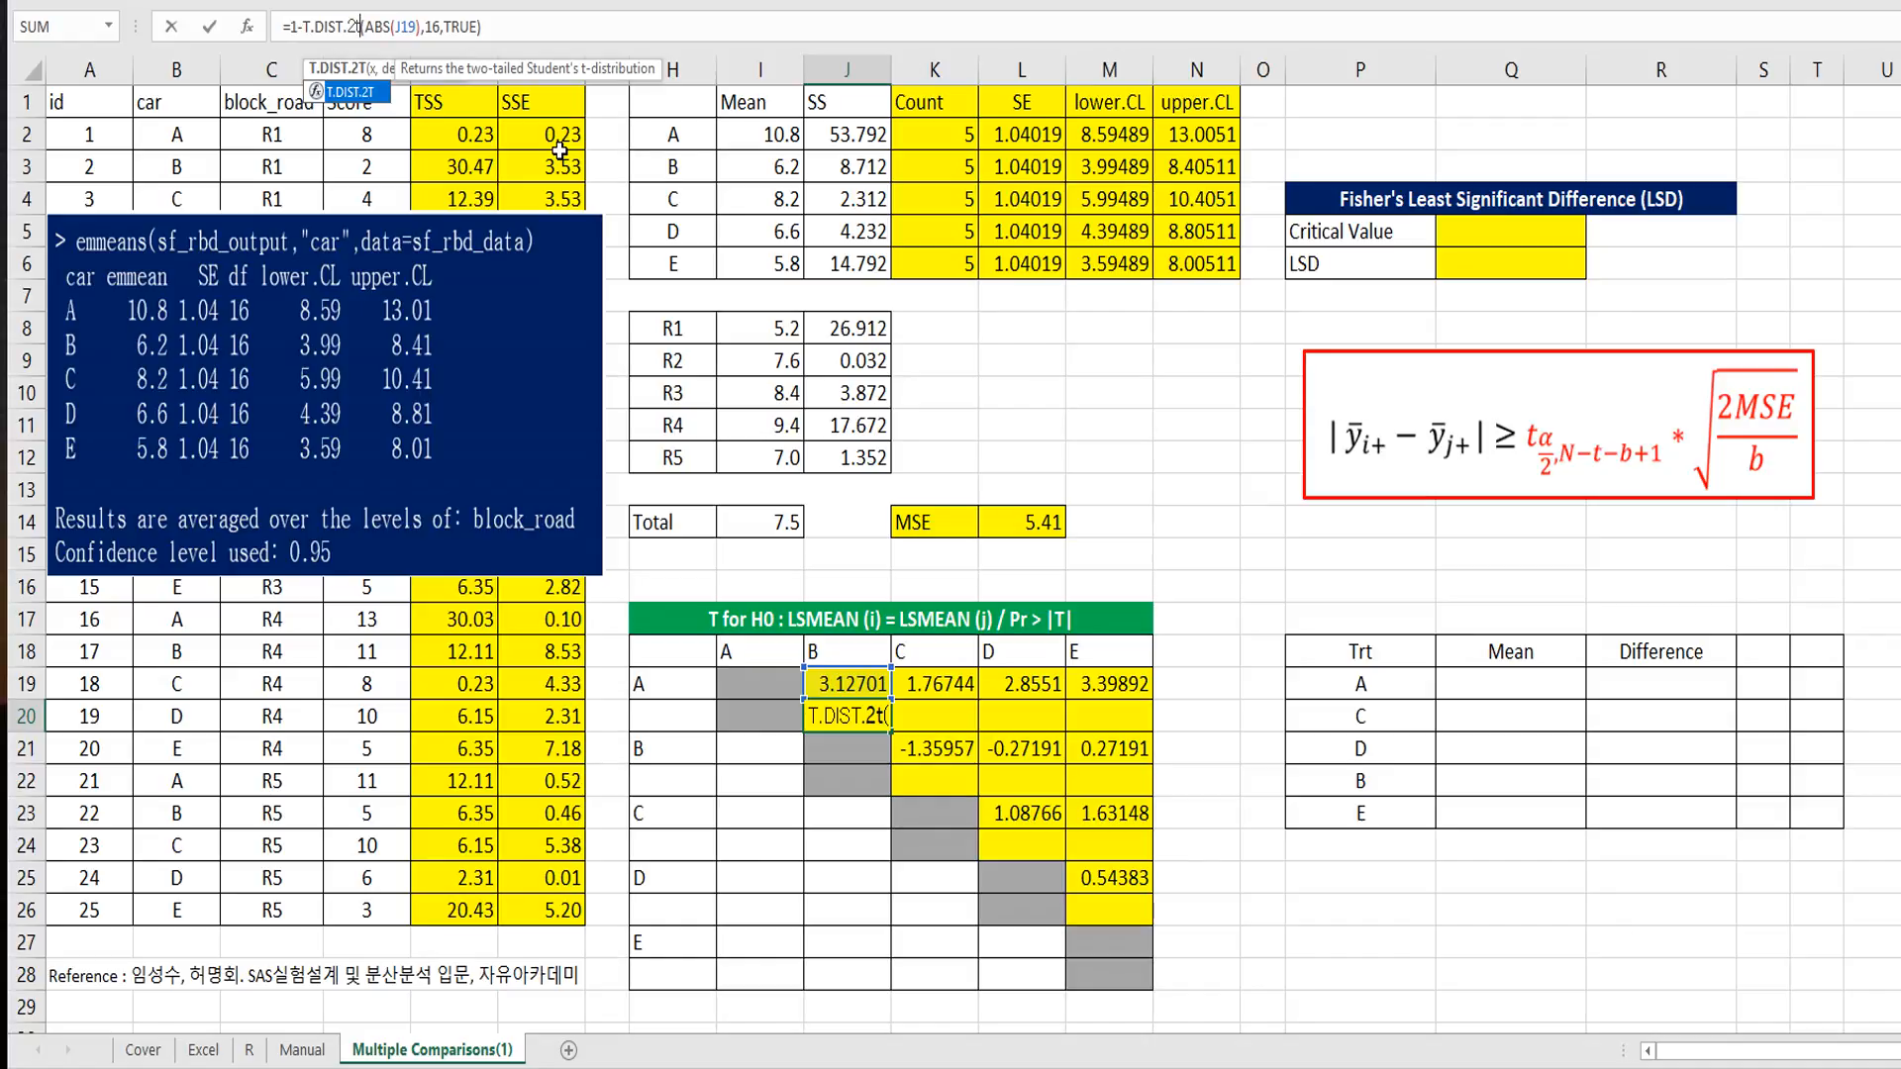
Step: Remove the TRUE argument from the T.DIST.2T function in J20 and enter the formula
{"action": "key", "text": "Return"}
{"action": "key", "text": "Return"}
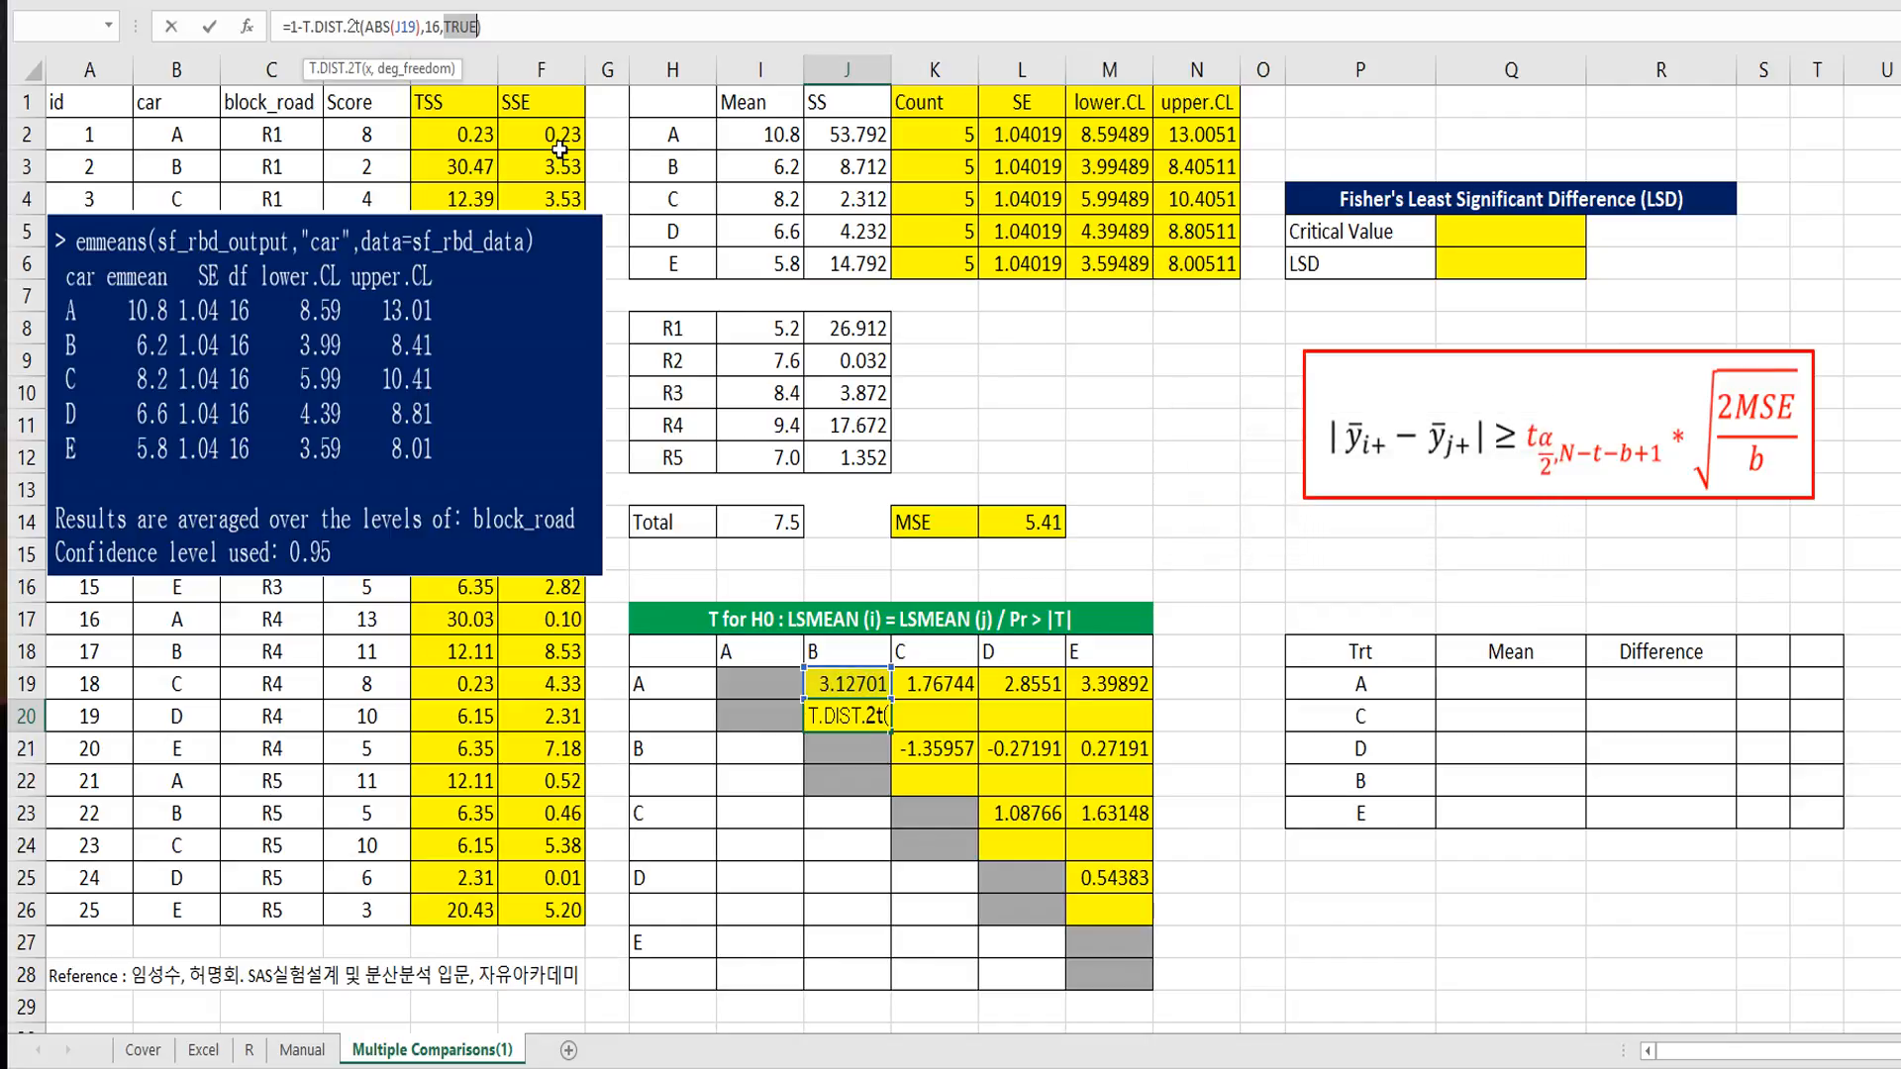
{"action": "key", "text": "BackSpace"}
{"action": "key", "text": "BackSpace"}
{"action": "key", "text": "Return"}
{"action": "key", "text": "Up"}
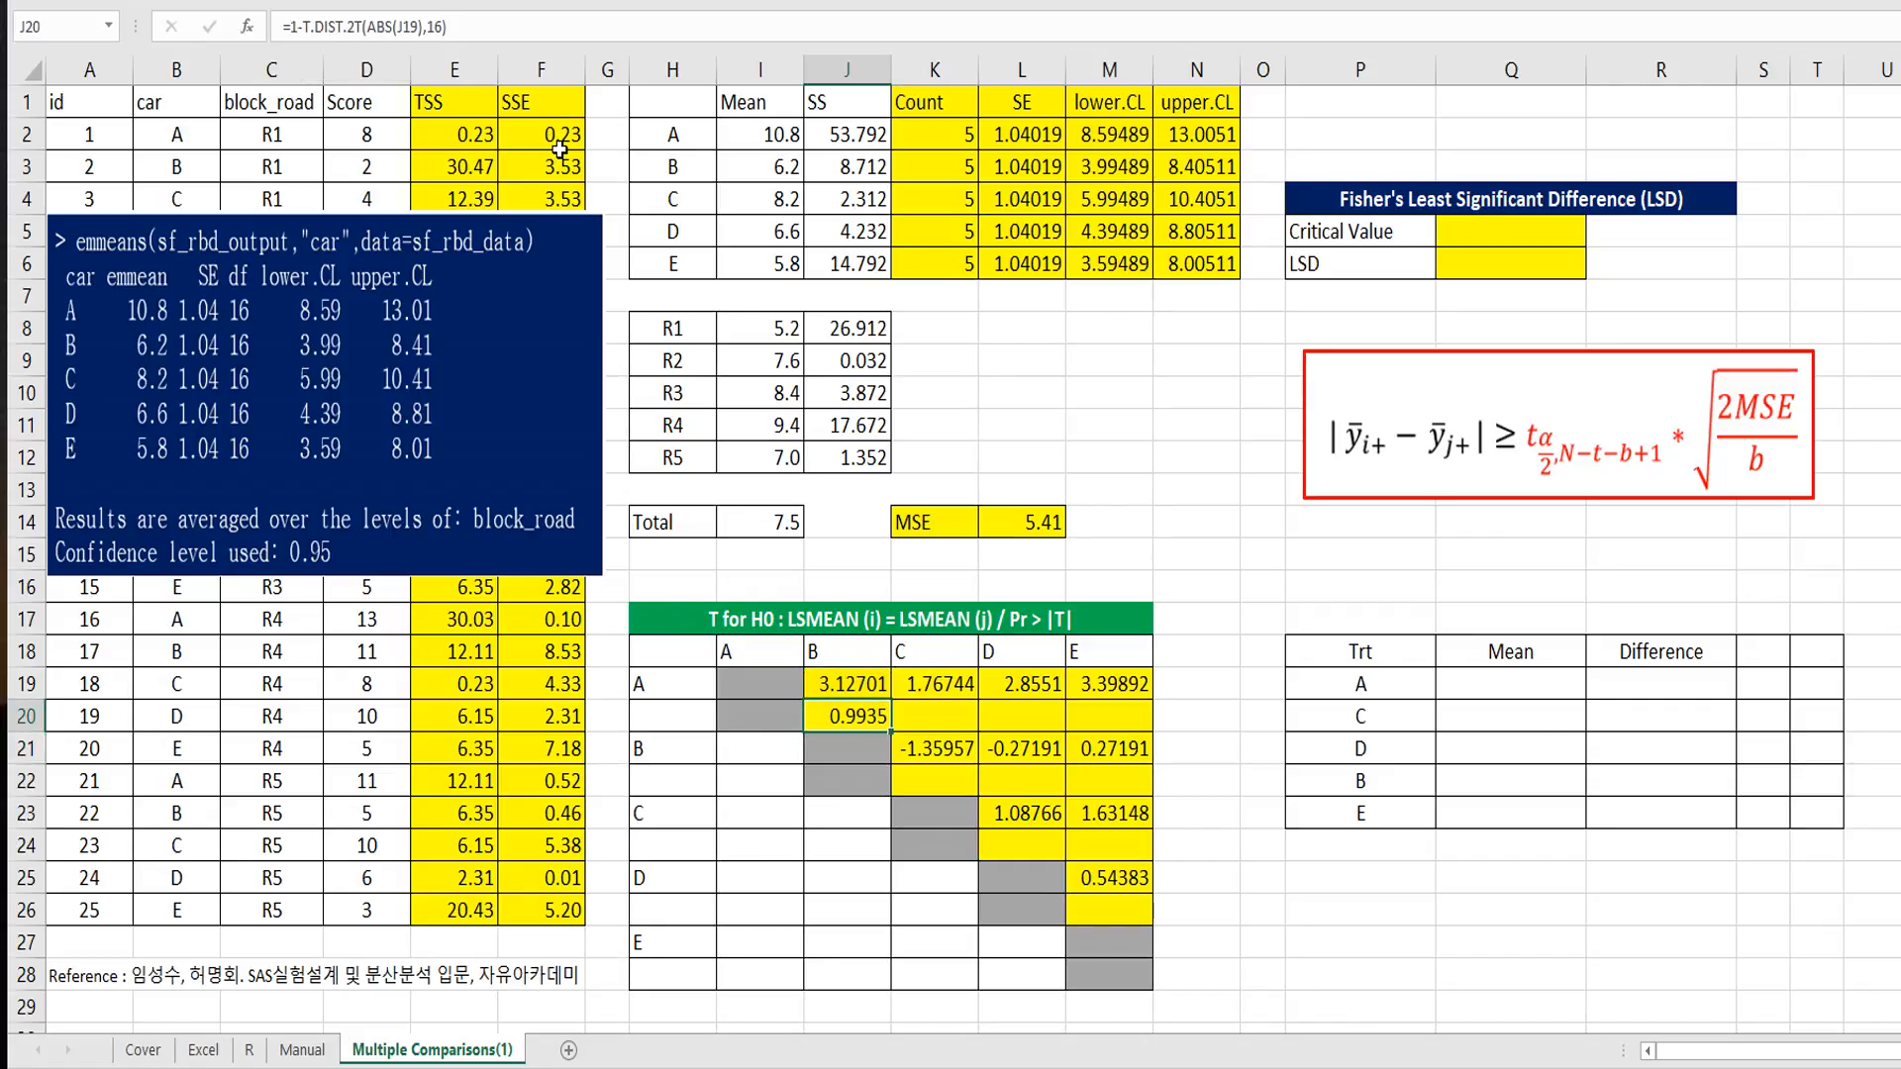
Step: Delete the leading 1- from the J20 formula so it reads =T.DIST.2T(ABS(J19),16)
{"action": "left_click", "coordinate": [293, 22]}
{"action": "key", "text": "BackSpace"}
{"action": "key", "text": "BackSpace"}
{"action": "key", "text": "Return"}
{"action": "key", "text": "Up"}
Step: Copy the J20 p-value formula across car A's p-value row through M20
{"action": "key", "text": "ctrl+c"}
{"action": "key", "text": "shift+Right"}
{"action": "key", "text": "shift+Right"}
{"action": "key", "text": "shift+Right"}
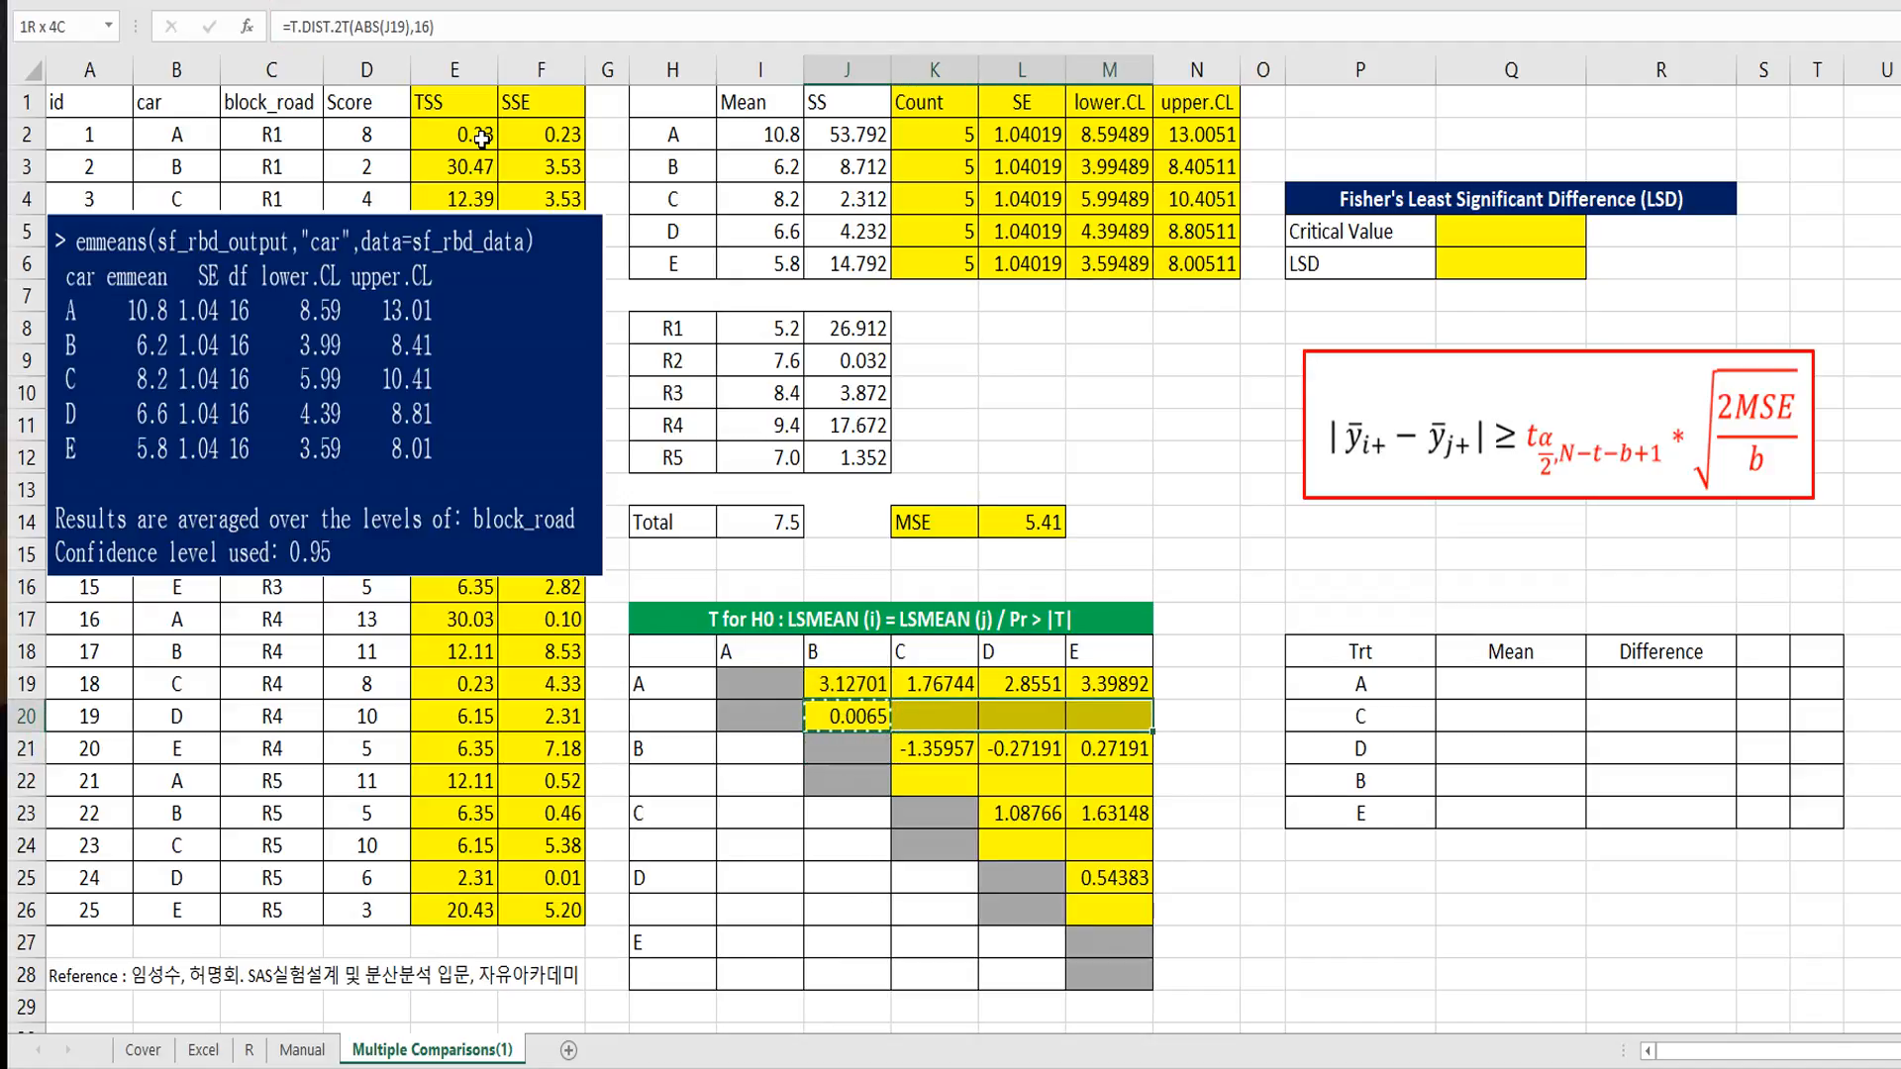
{"action": "key", "text": "ctrl+v"}
{"action": "key", "text": "Down"}
{"action": "key", "text": "Down"}
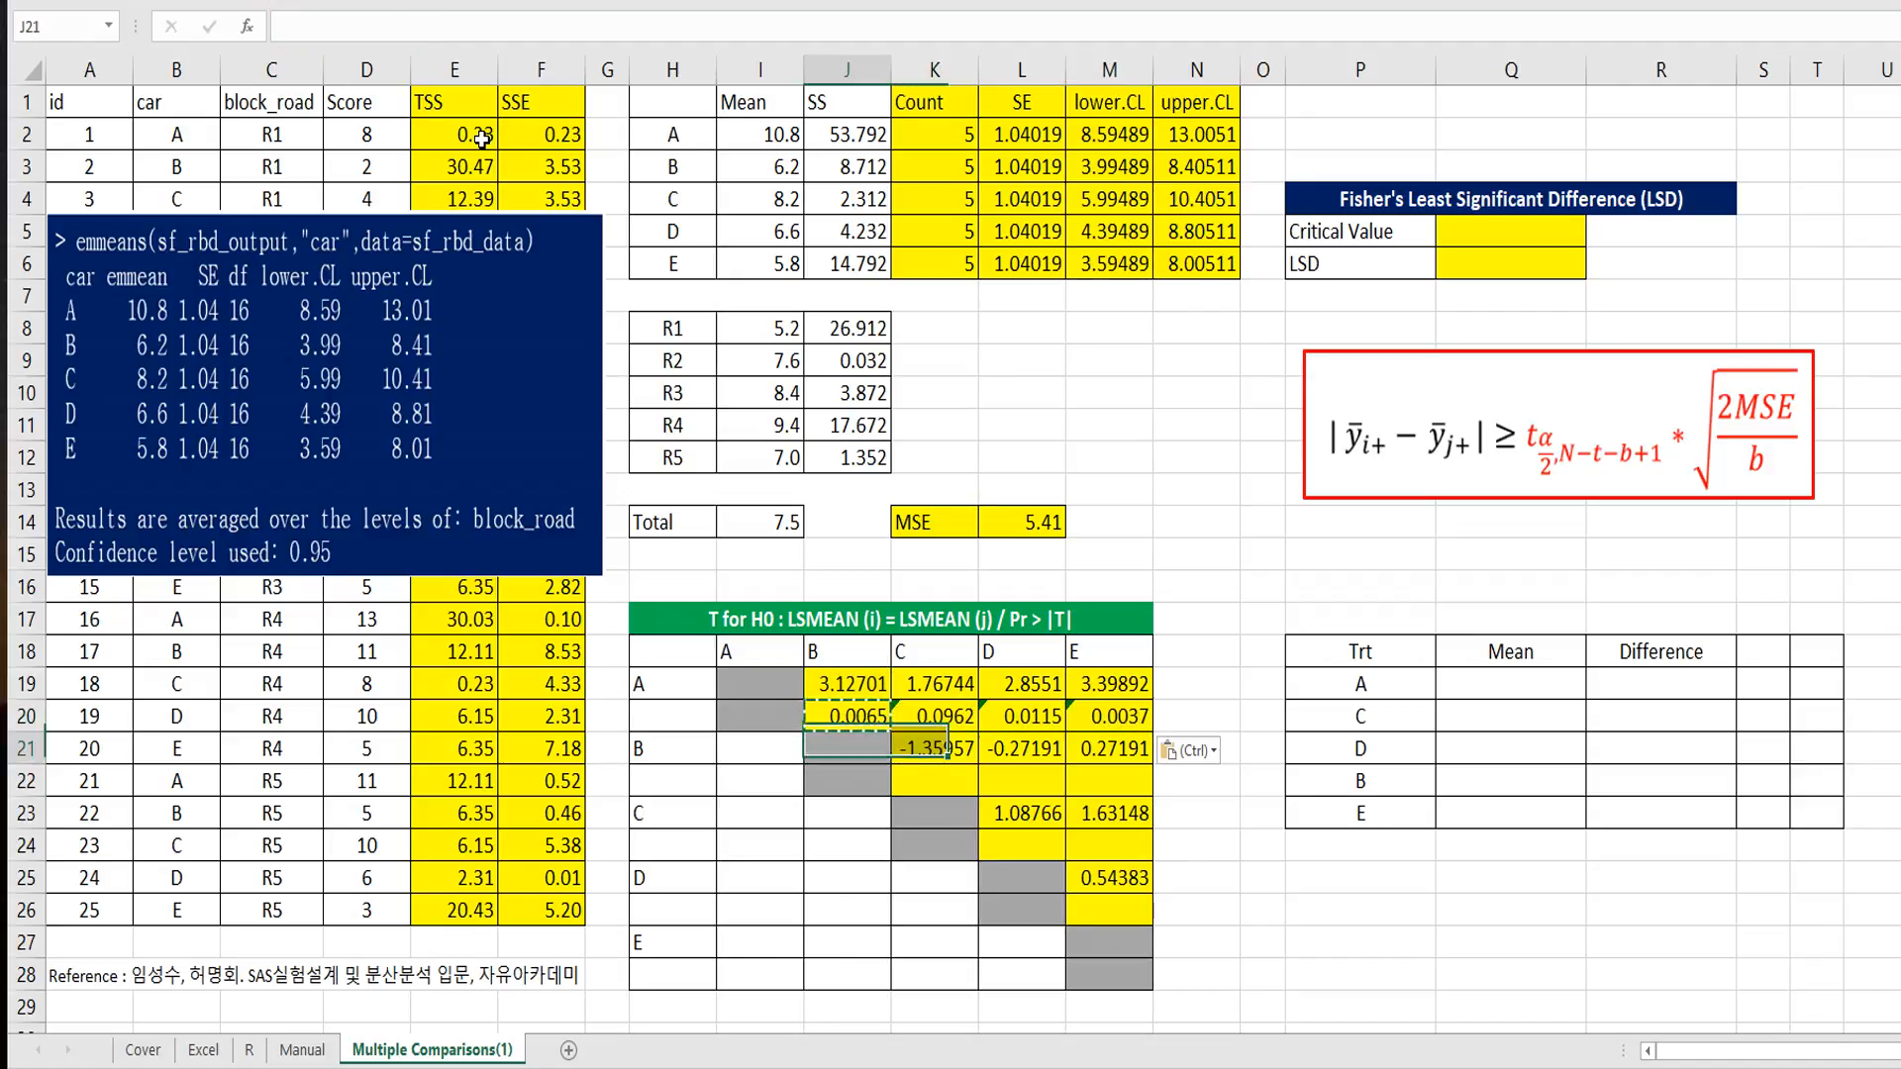
Step: Paste the copied p-value formula into K22:M22 for car B's comparisons
{"action": "key", "text": "Right"}
{"action": "key", "text": "shift+Right"}
{"action": "key", "text": "shift+Right"}
{"action": "key", "text": "ctrl+v"}
{"action": "key", "text": "Down"}
{"action": "key", "text": "Down"}
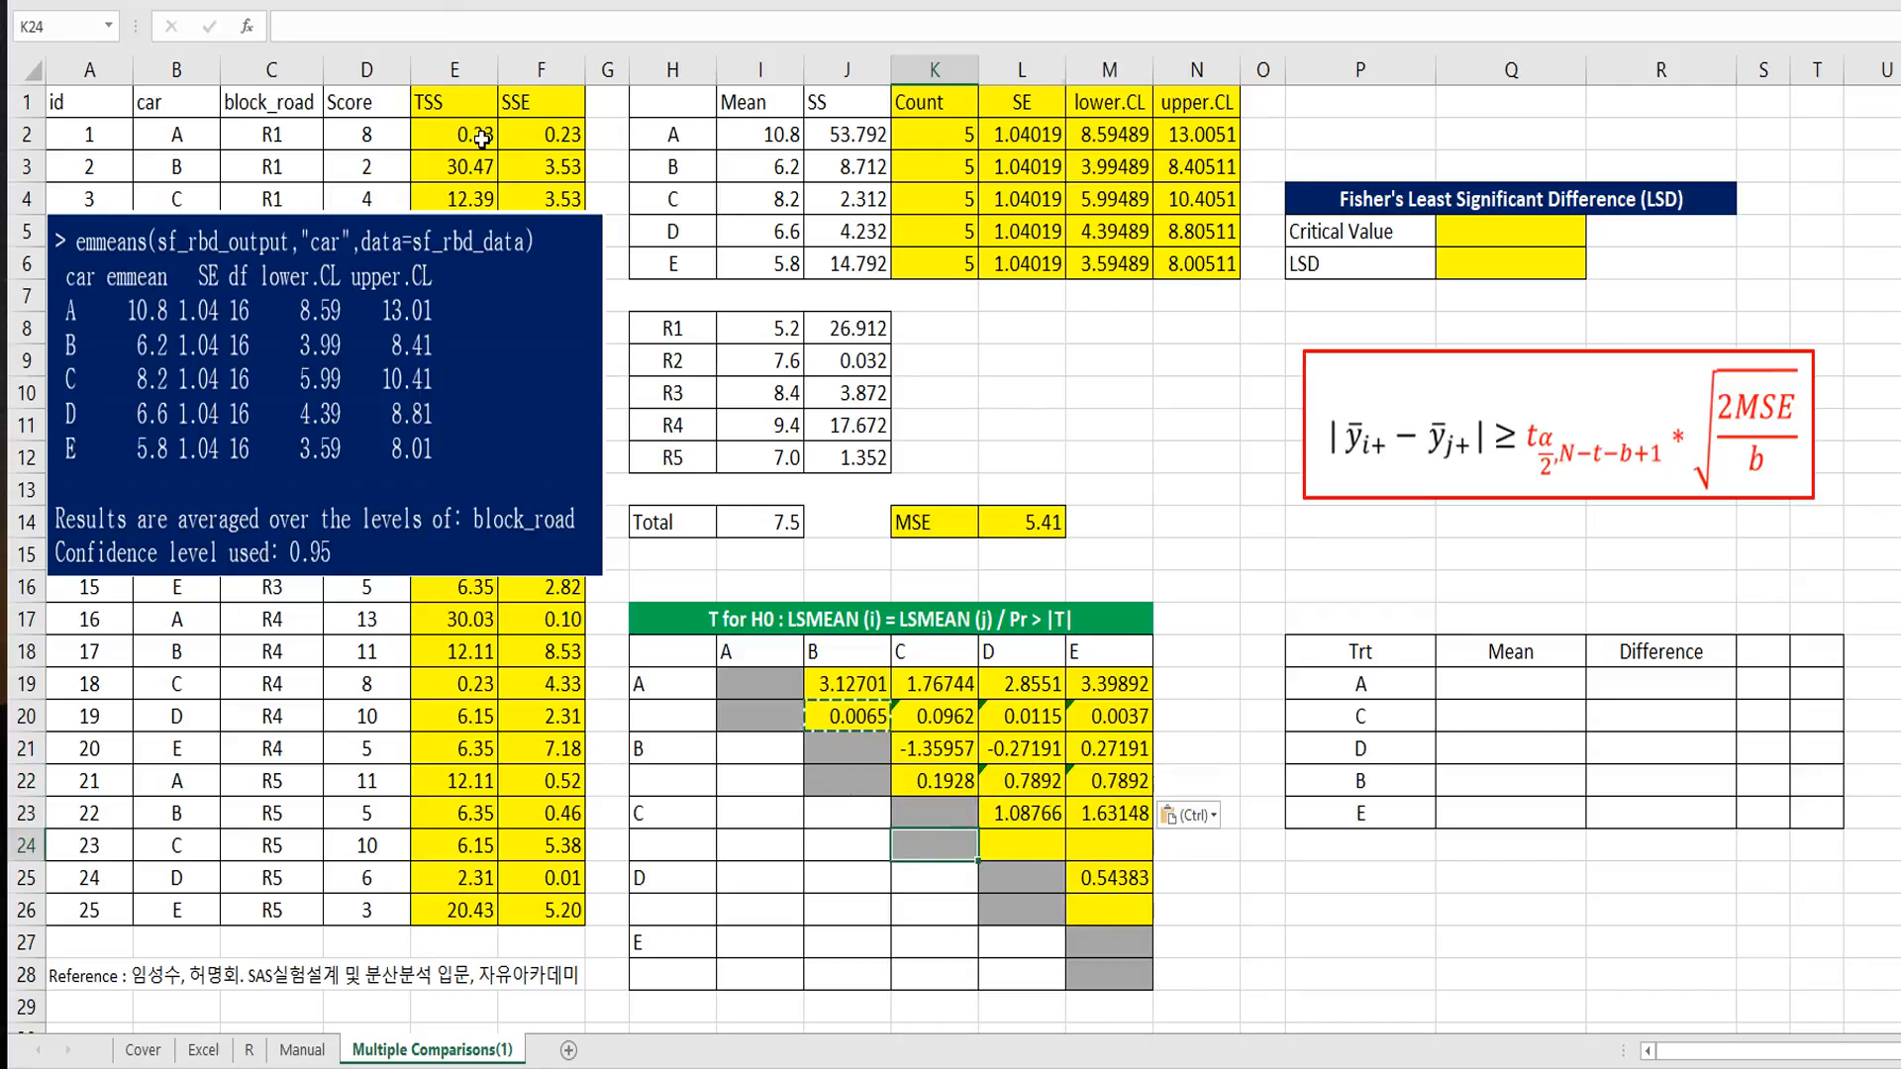
Step: Paste the copied p-value formula into L24:M24 and M26 for the remaining car pairs
{"action": "key", "text": "Right"}
{"action": "key", "text": "shift+Right"}
{"action": "key", "text": "ctrl+v"}
{"action": "key", "text": "Down"}
{"action": "key", "text": "Down"}
{"action": "key", "text": "Right"}
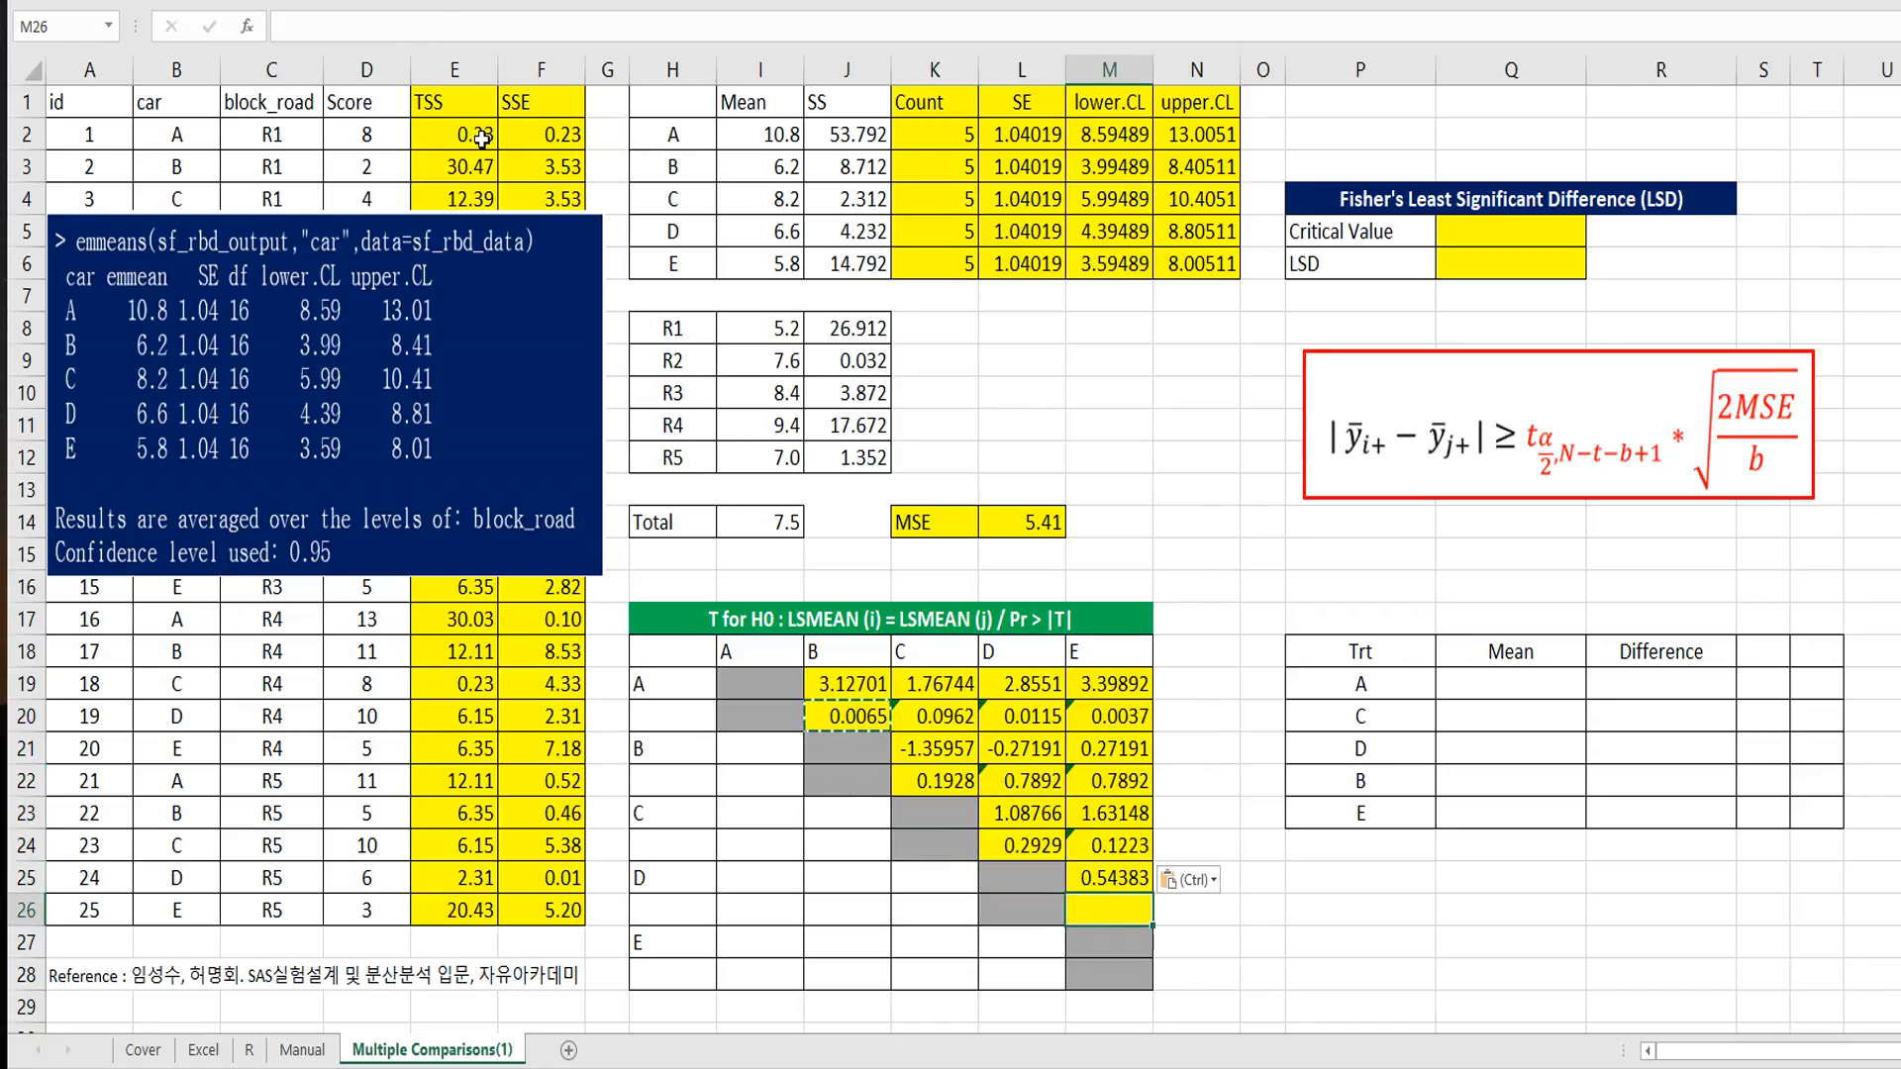
{"action": "key", "text": "ctrl+v"}
{"action": "key", "text": "Escape"}
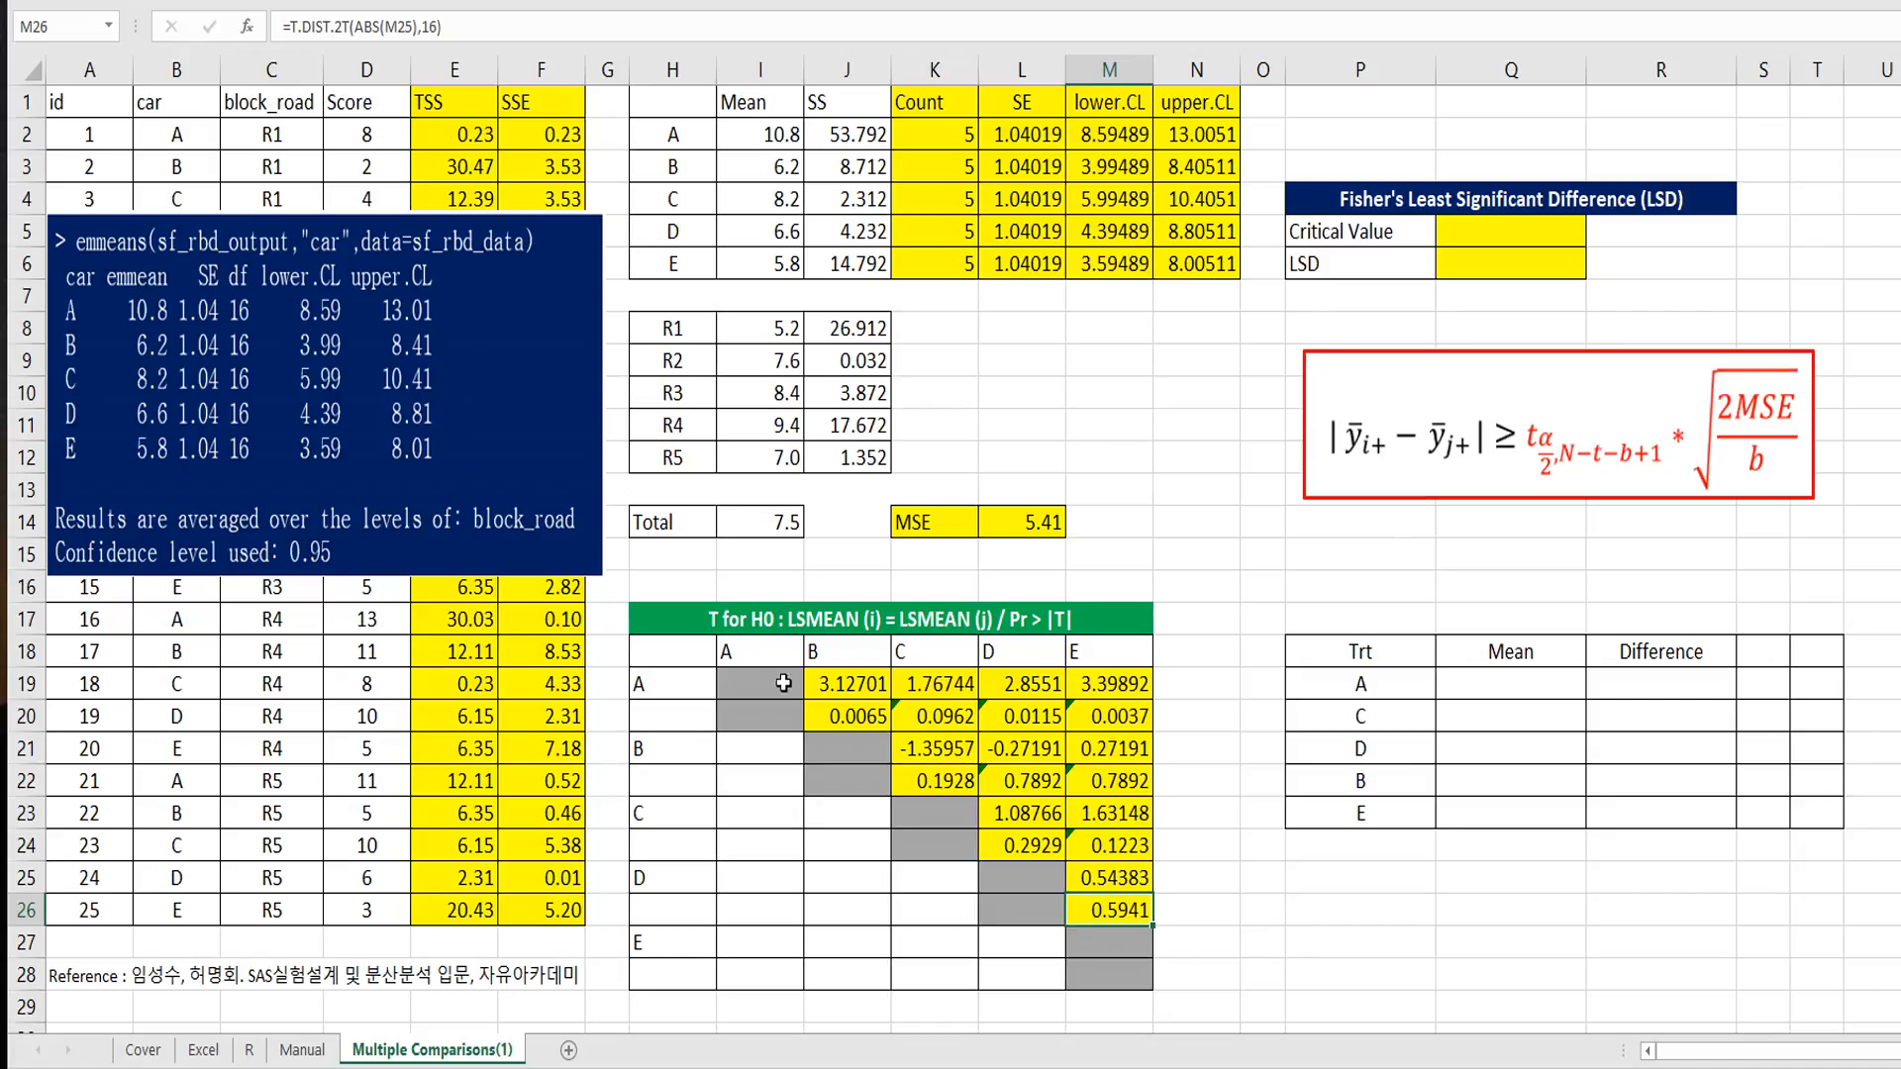
Step: Fill the significant comparison cells J19:J20 and L19:M20 with green
{"action": "left_click_drag", "start_coordinate": [863, 688], "coordinate": [864, 705]}
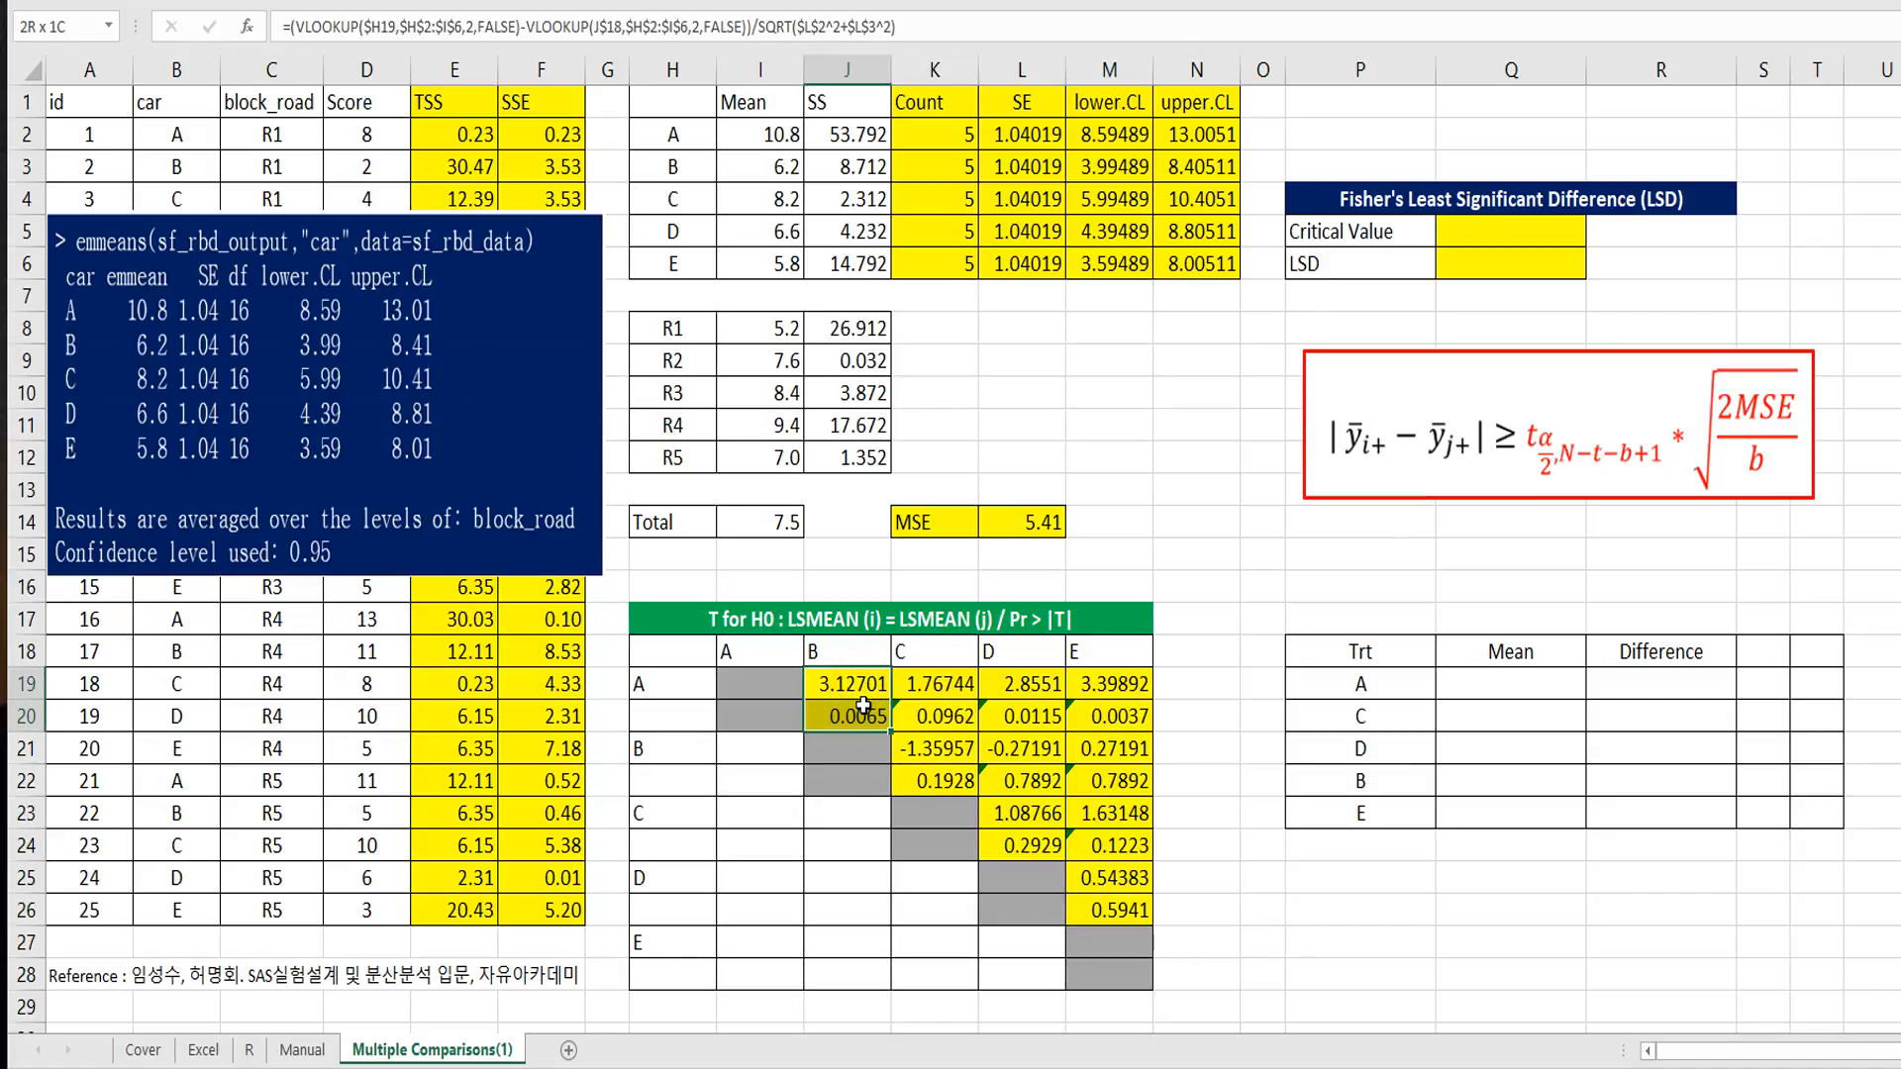
{"action": "mouse_move", "coordinate": [1020, 684]}
{"action": "left_mouse_down", "text": "ctrl"}
{"action": "mouse_move", "coordinate": [1020, 713]}
{"action": "mouse_move", "coordinate": [1107, 693]}
{"action": "mouse_move", "coordinate": [1107, 713]}
{"action": "left_mouse_up", "text": "ctrl"}
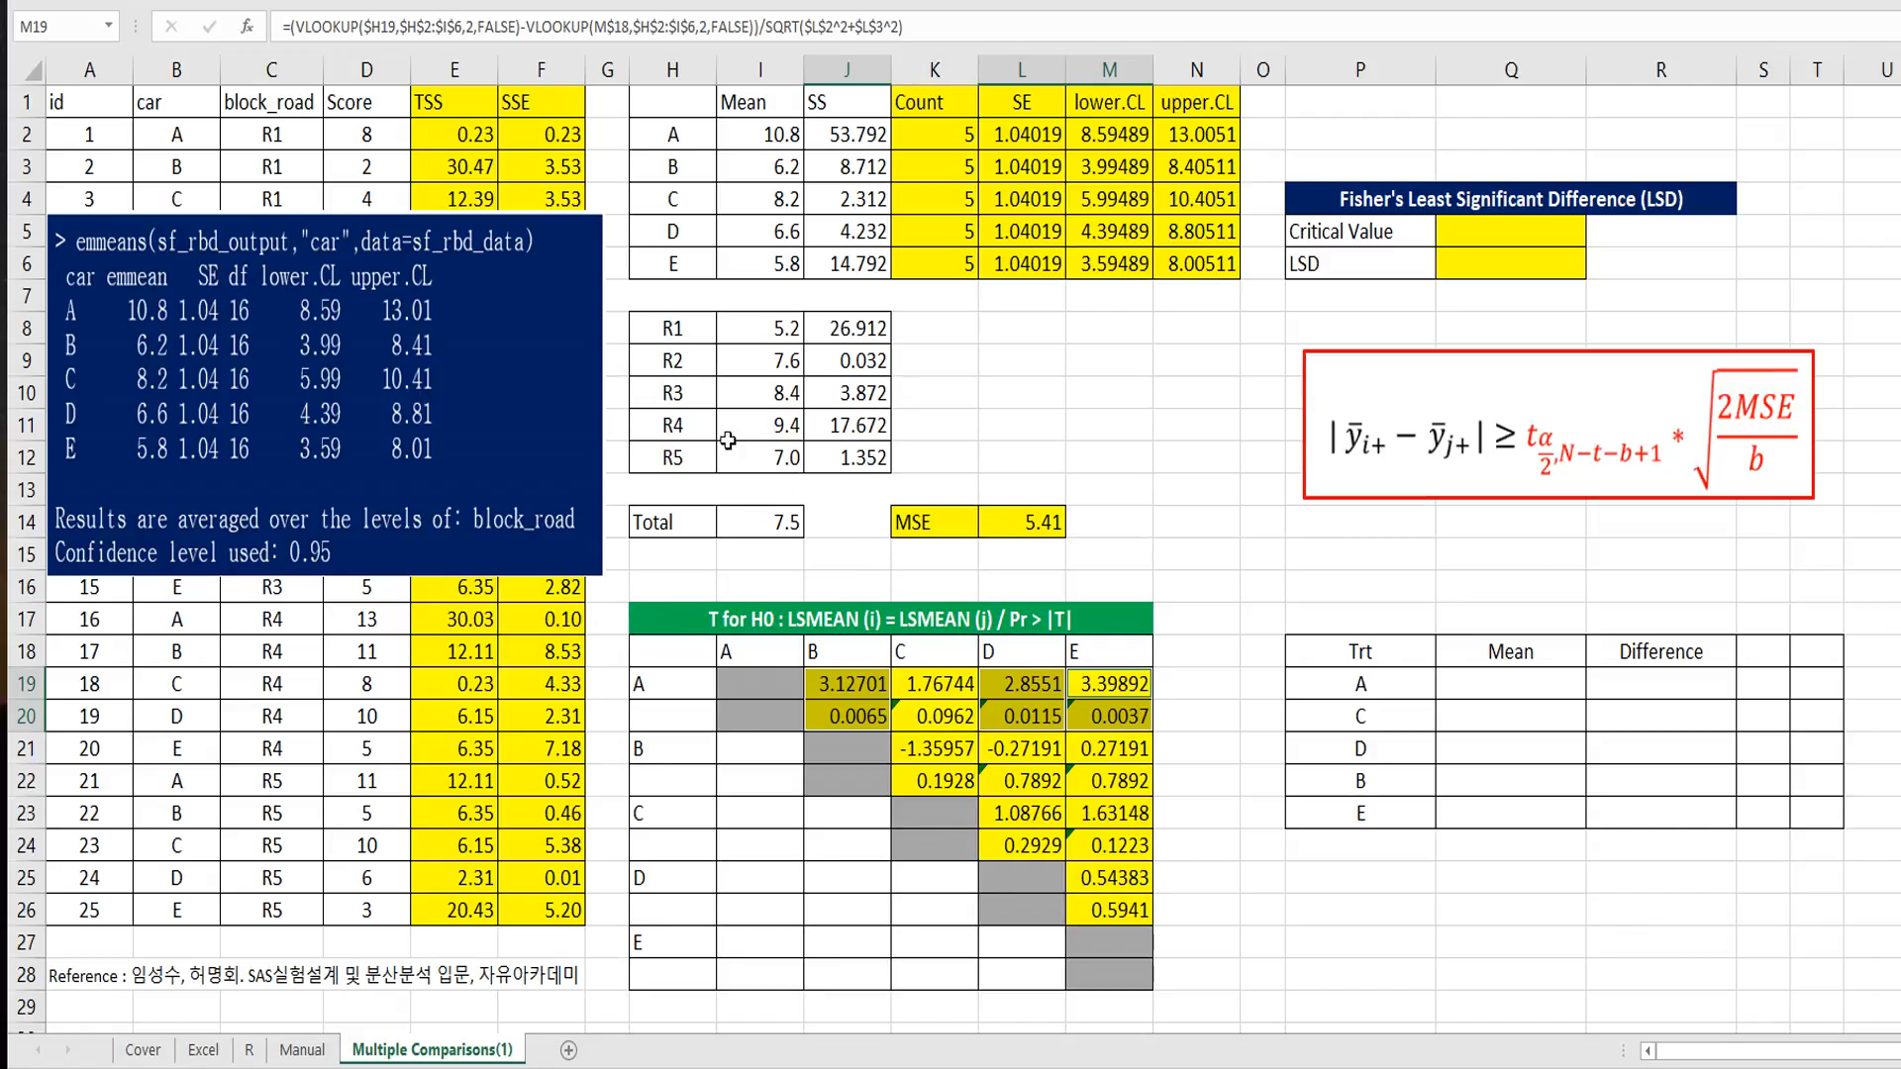
{"action": "left_click", "coordinate": [1230, 808]}
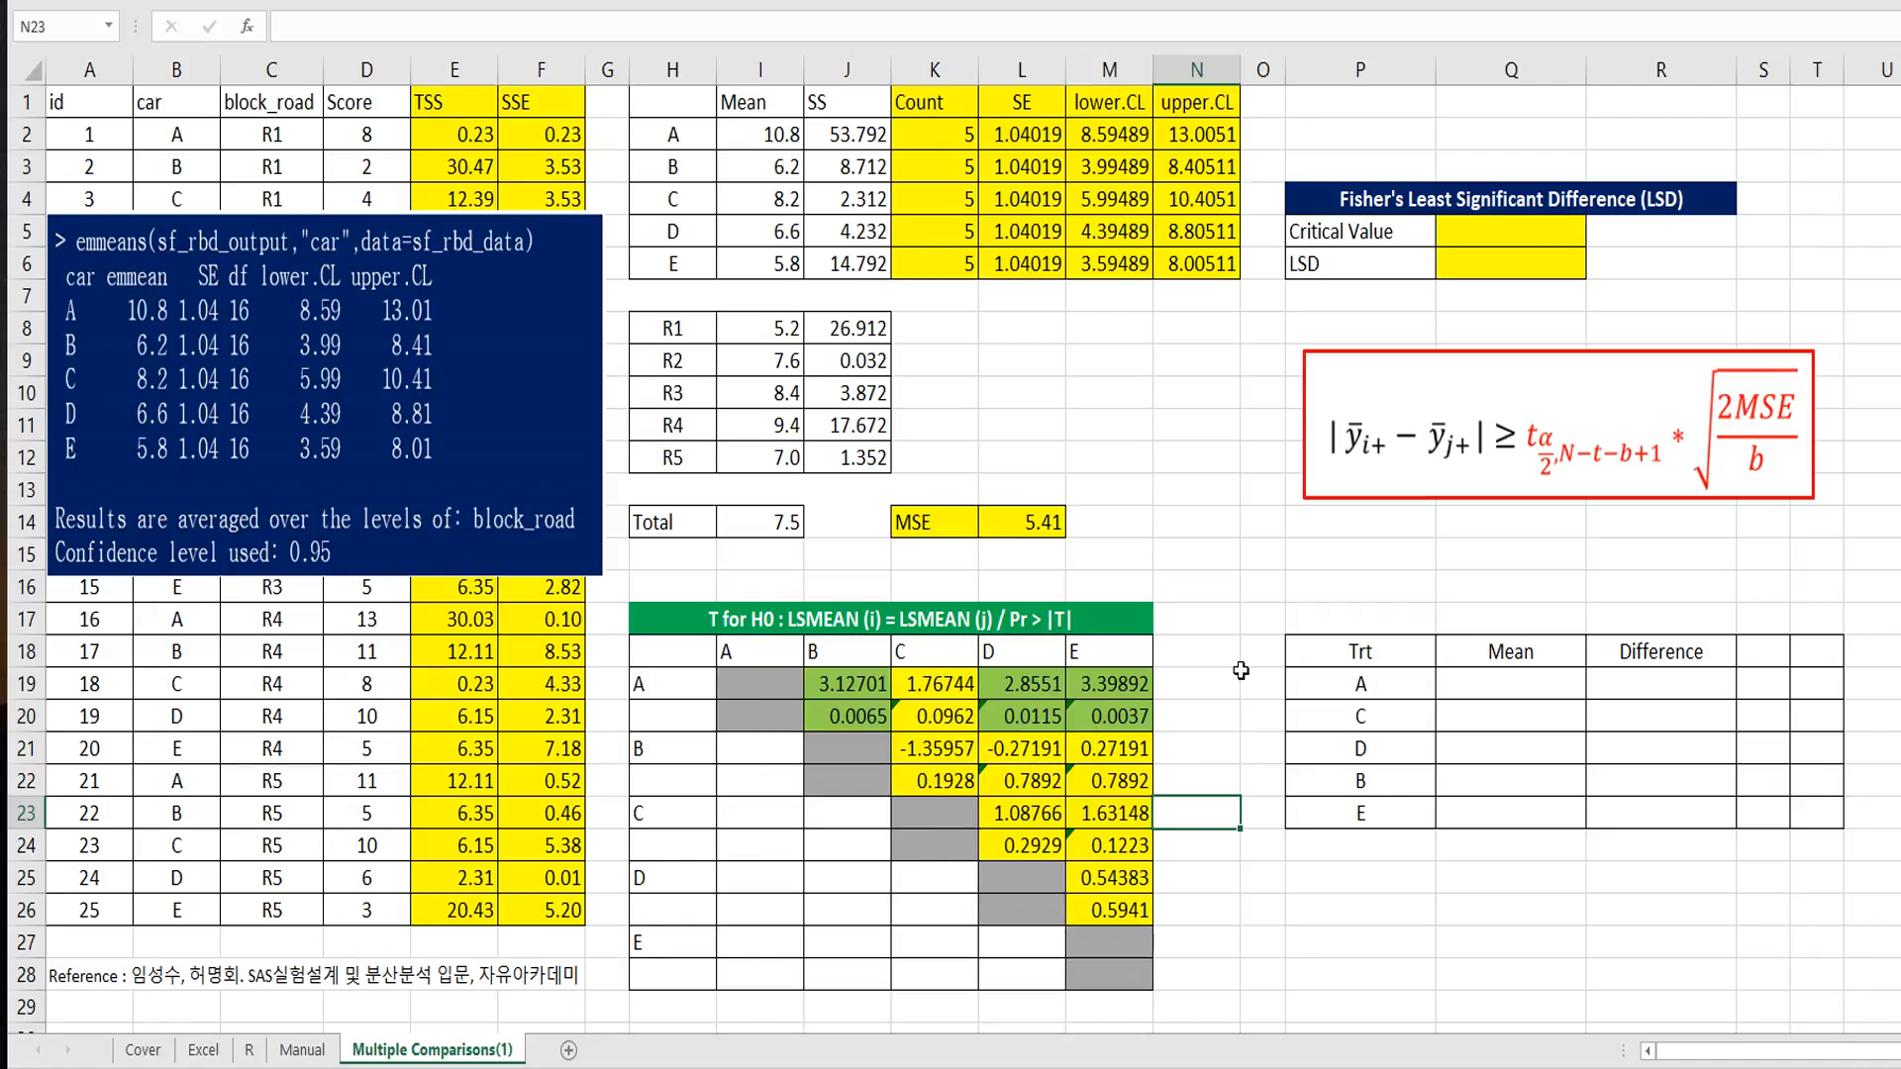
{"action": "left_click", "coordinate": [1236, 594]}
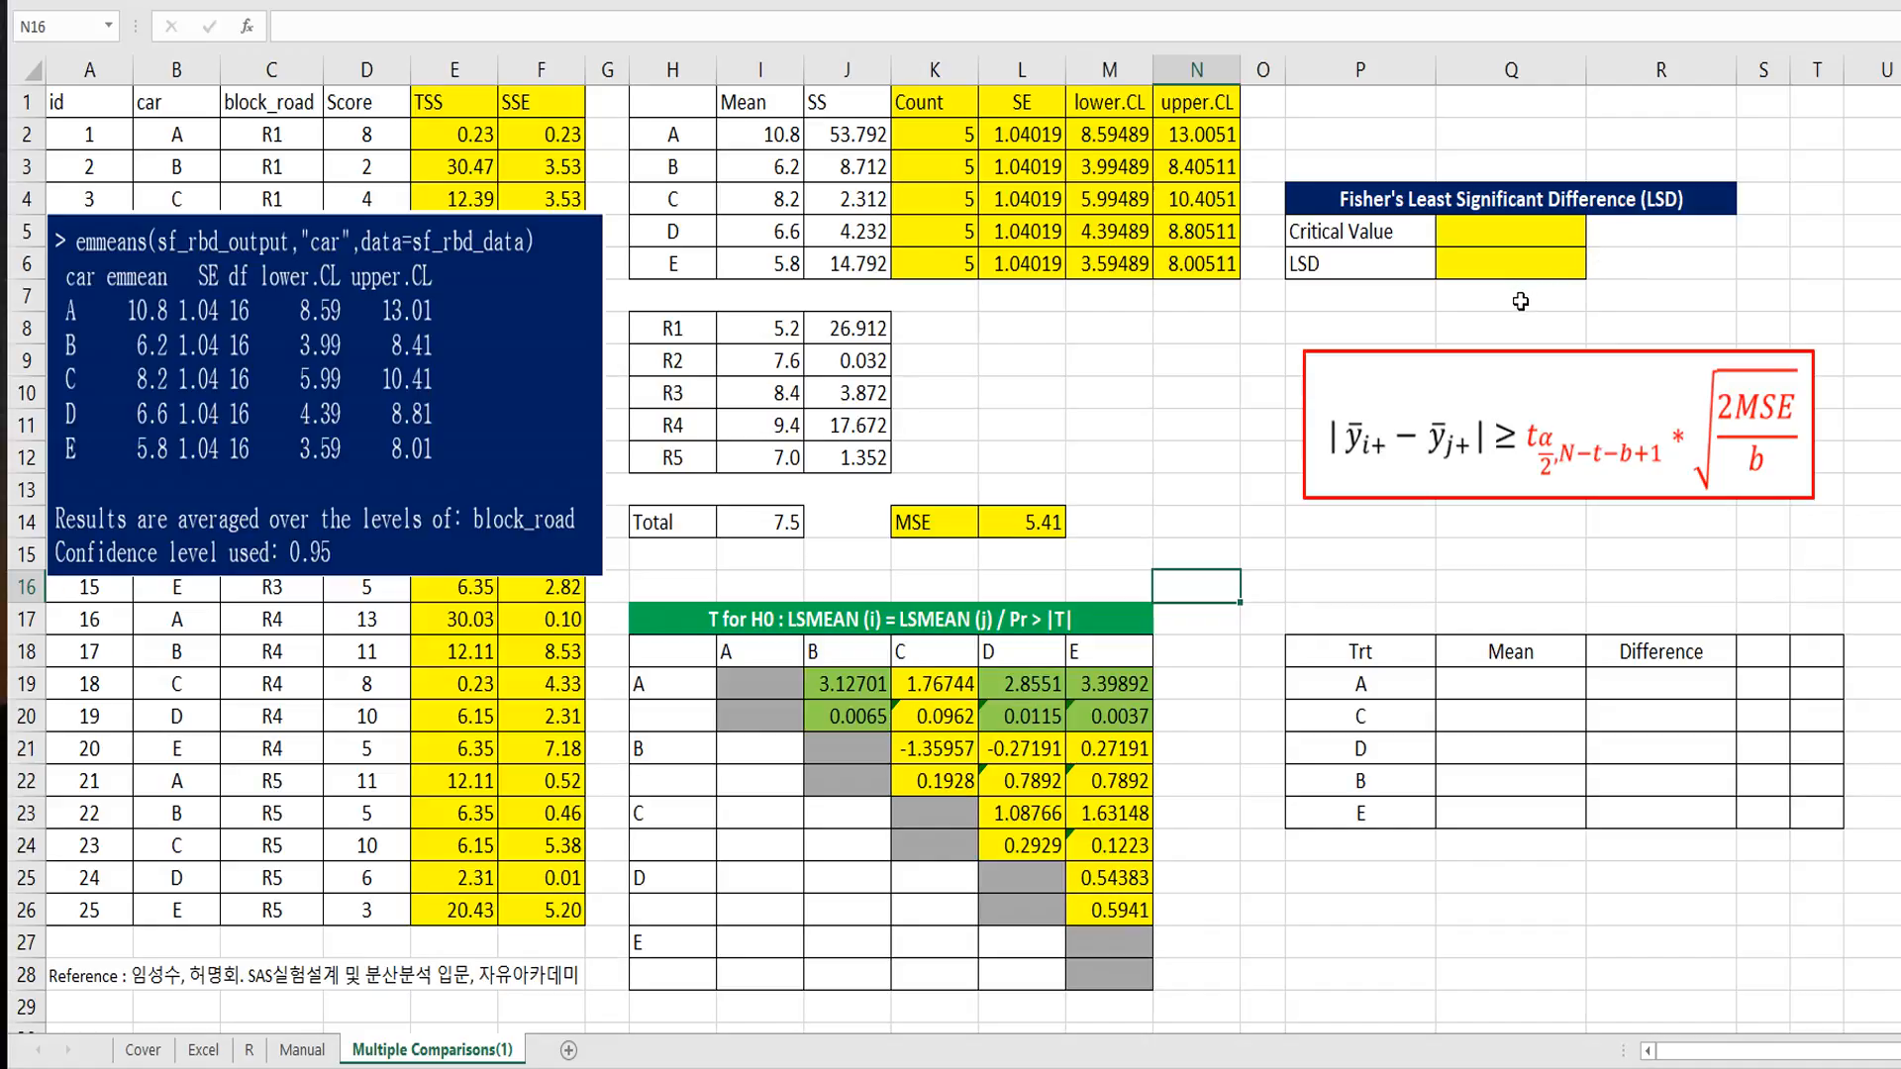
{"action": "left_click", "coordinate": [1355, 271]}
{"action": "left_click_drag", "start_coordinate": [1355, 271], "coordinate": [1496, 263]}
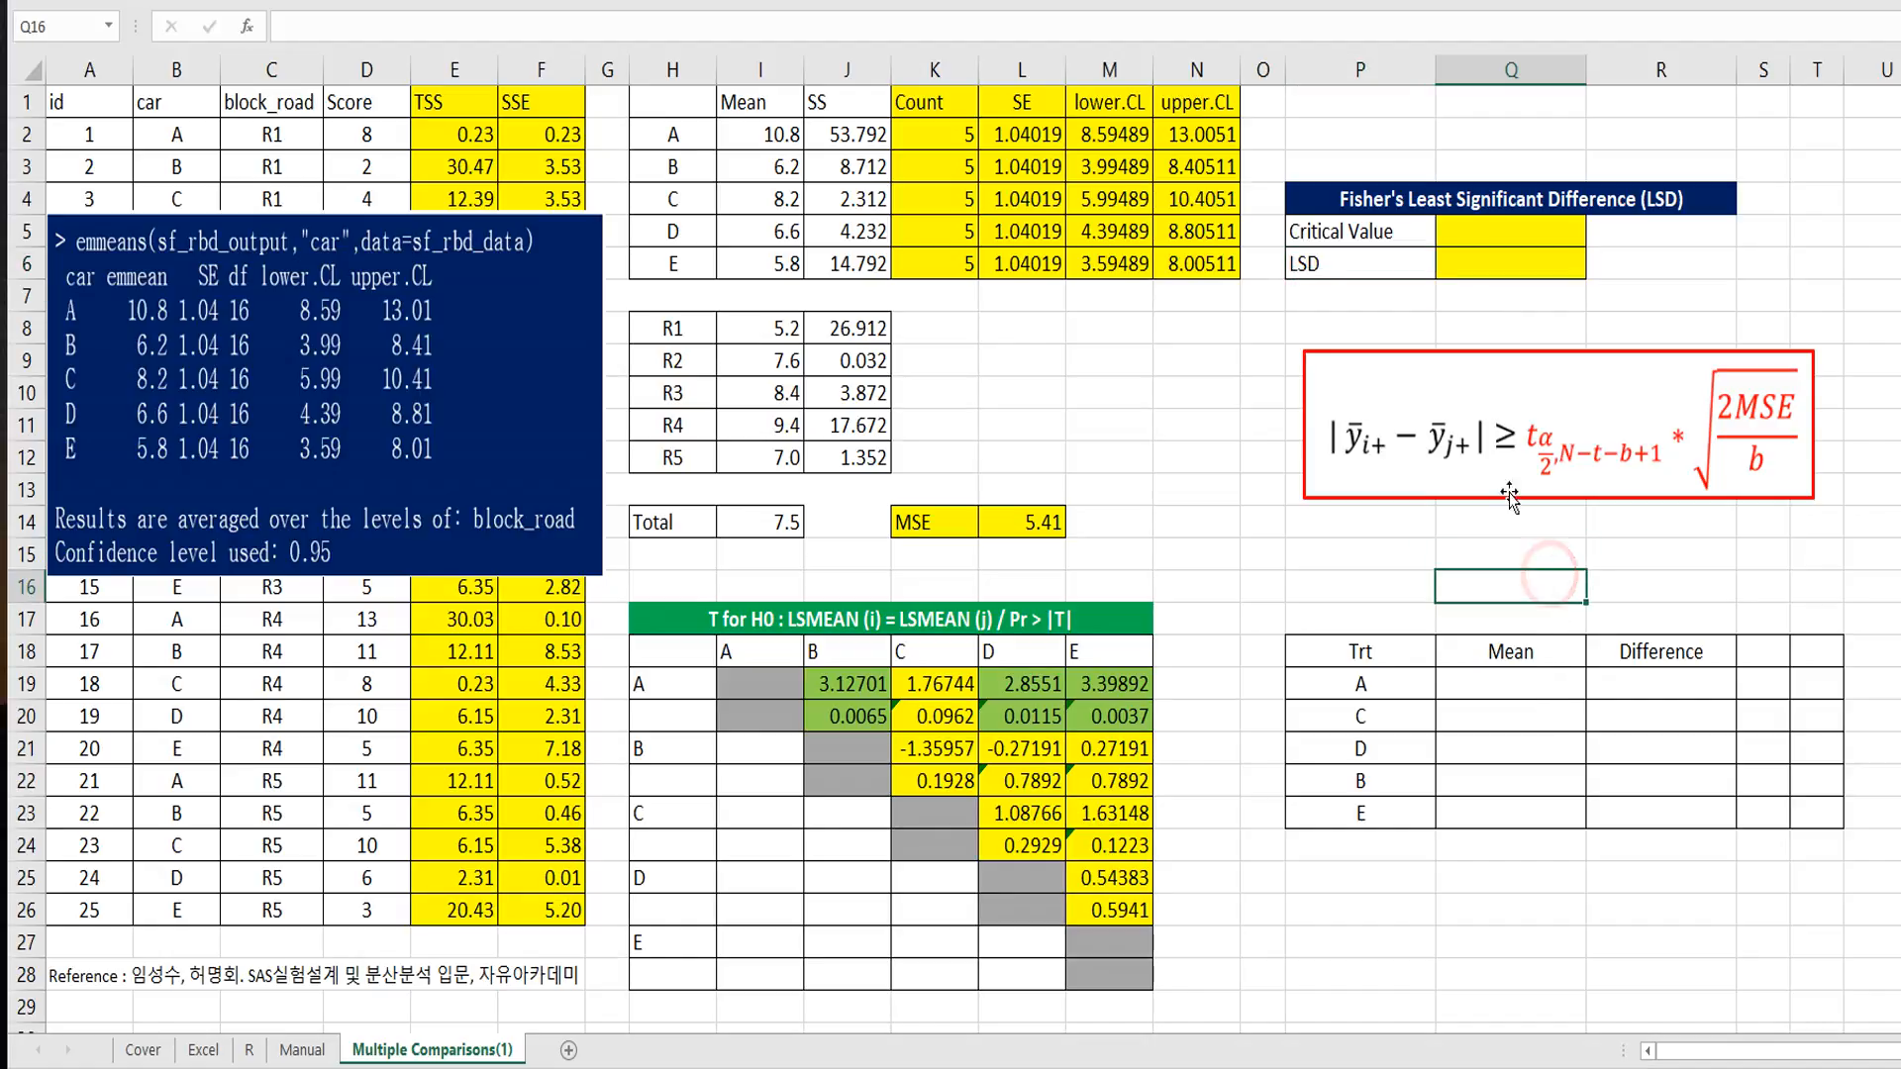
{"action": "left_click", "coordinate": [1490, 436]}
{"action": "left_click", "coordinate": [1493, 580]}
Step: Start the critical value formula in Q5 with T.INV and a probability of 0.975
{"action": "left_click", "coordinate": [1495, 236]}
{"action": "left_click", "coordinate": [1495, 235]}
{"action": "type", "text": "="}
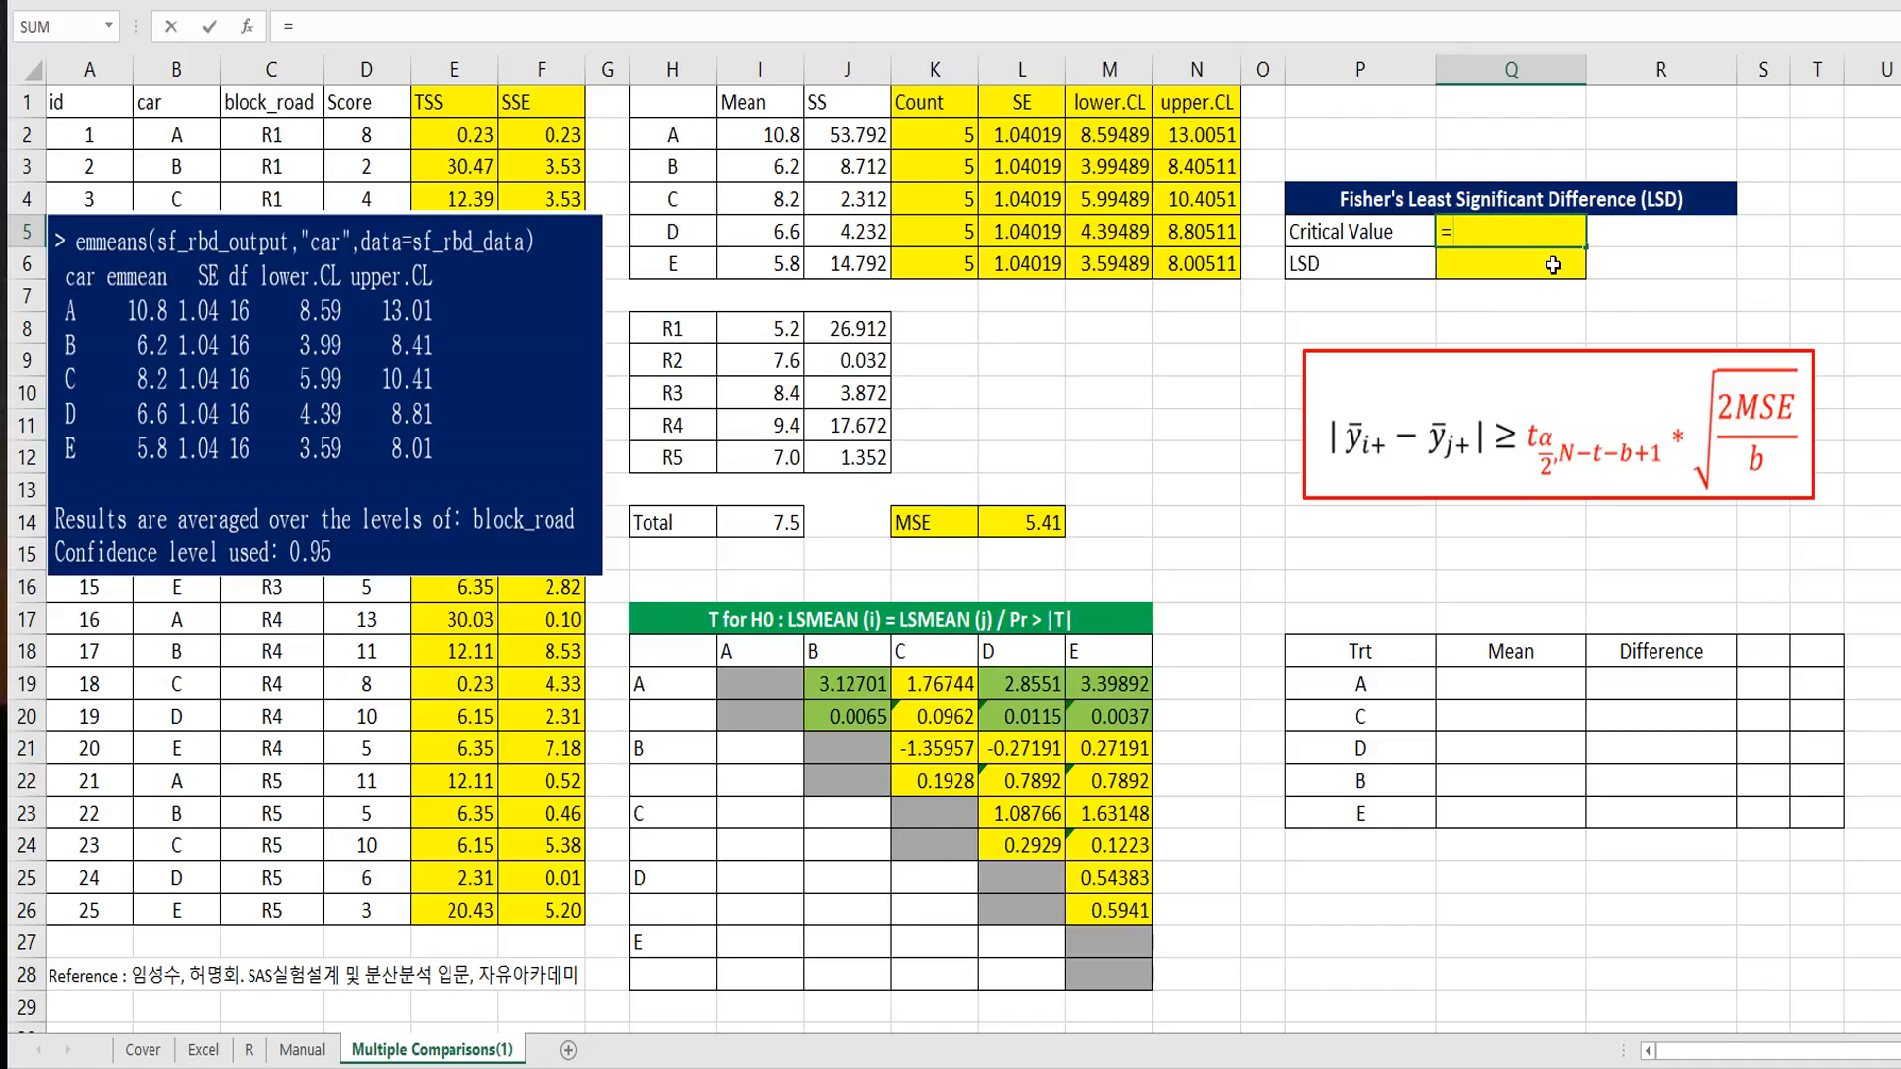
{"action": "type", "text": "t.inv("}
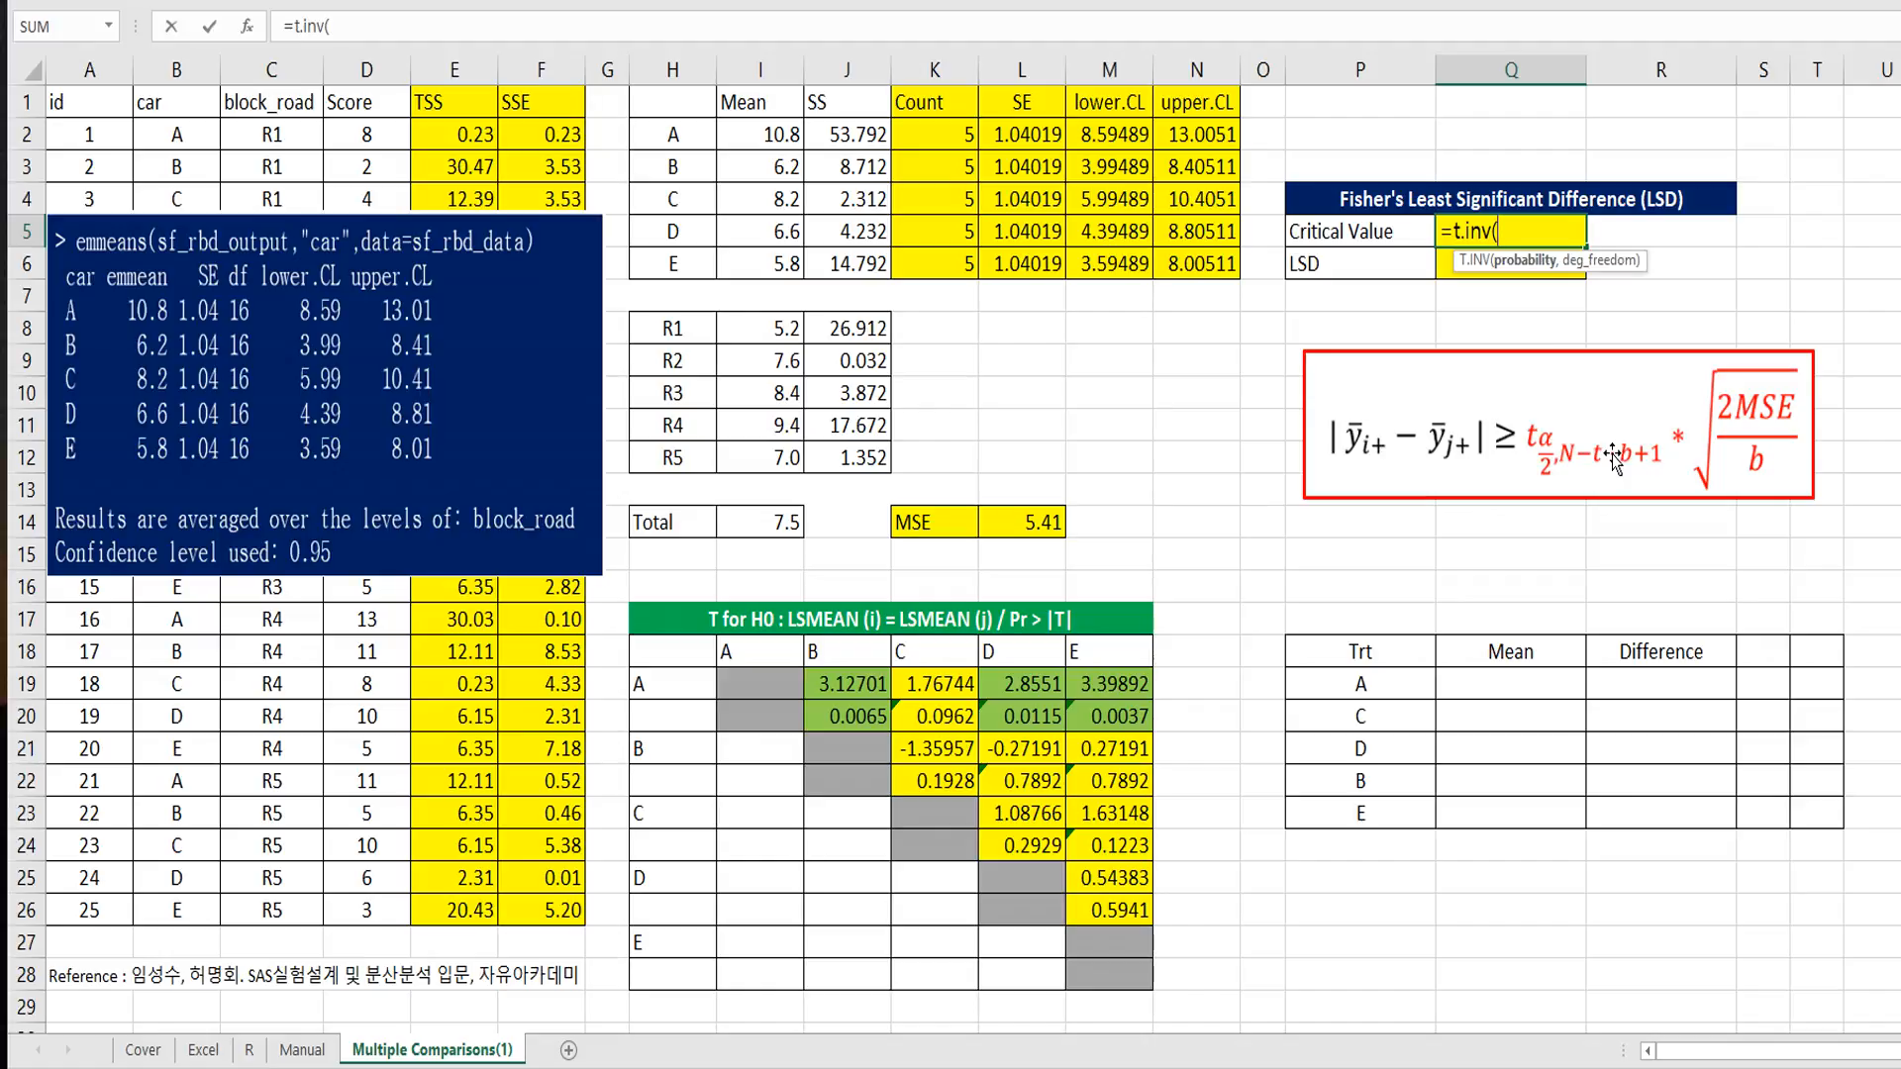
{"action": "type", "text": "0.975,"}
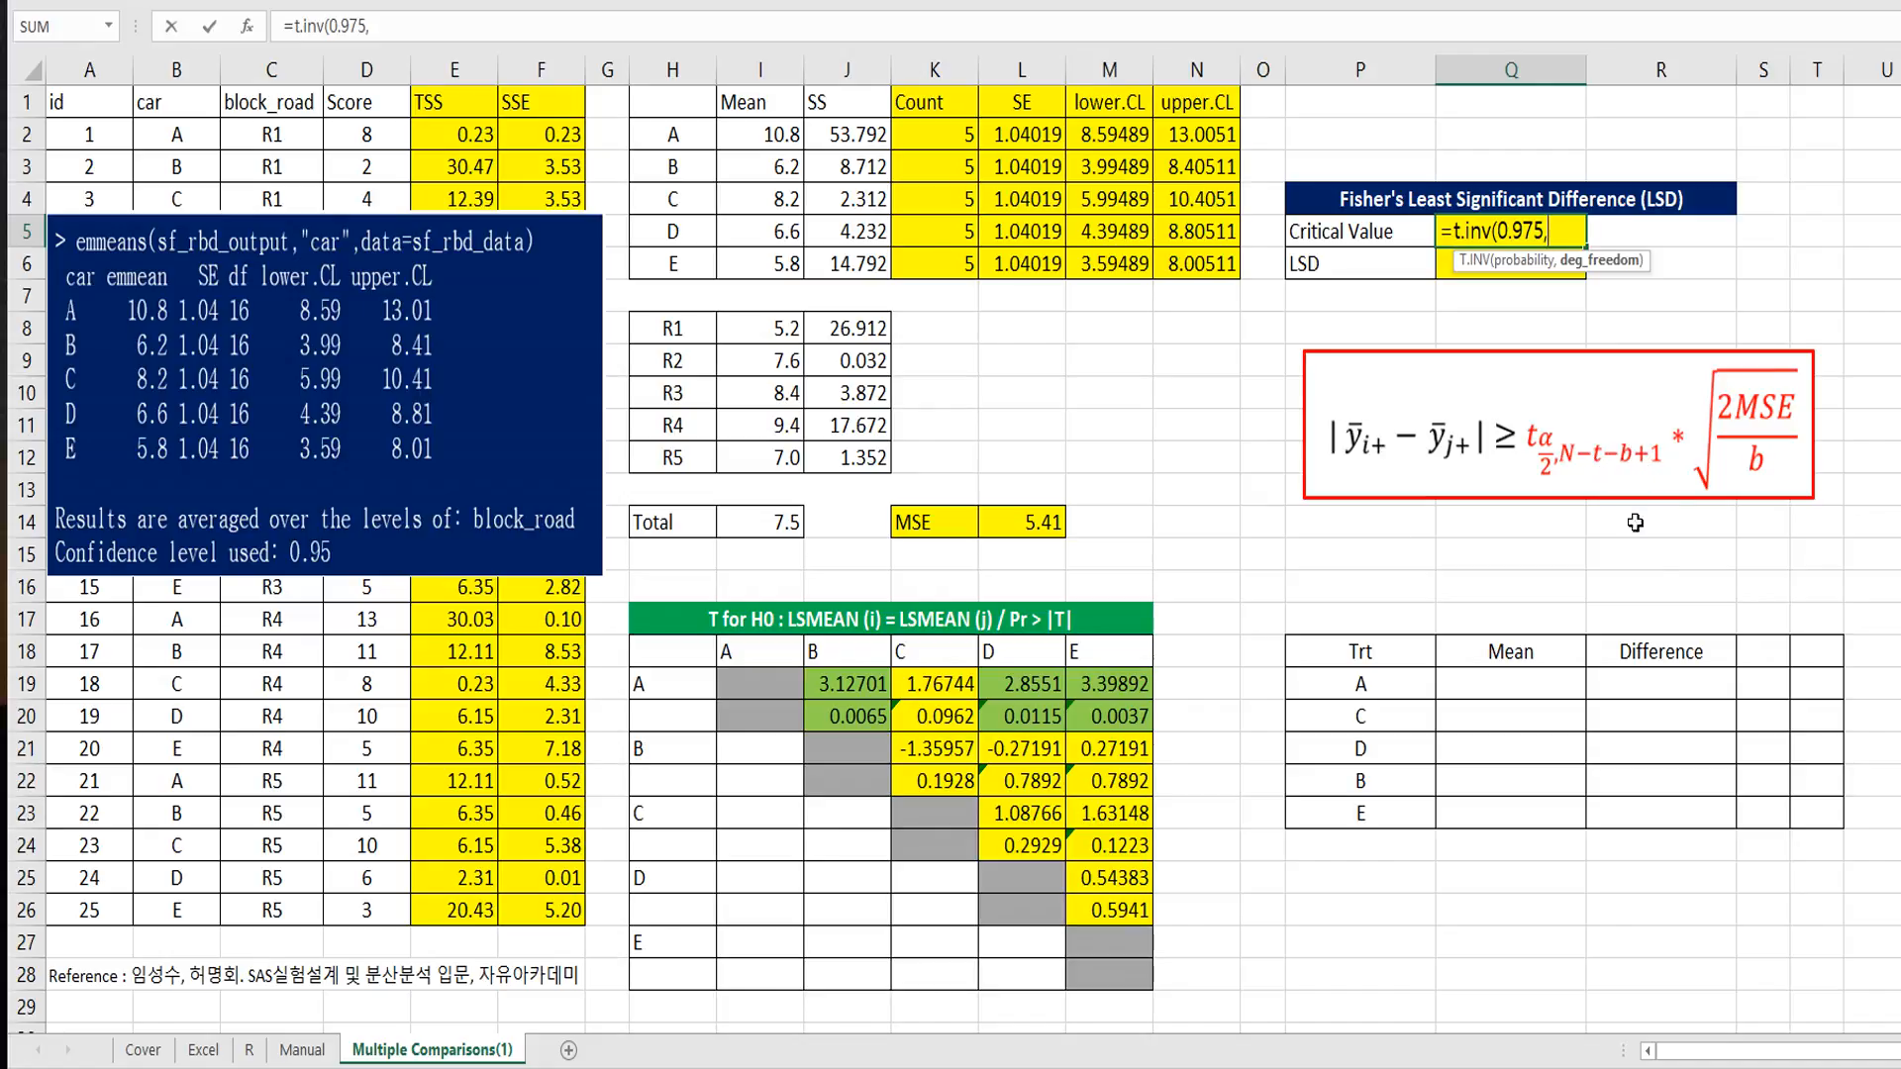
Step: Complete the Q5 T.INV formula with 25-5-5+1 as the degrees of freedom and enter it
{"action": "type", "text": "25-5-"}
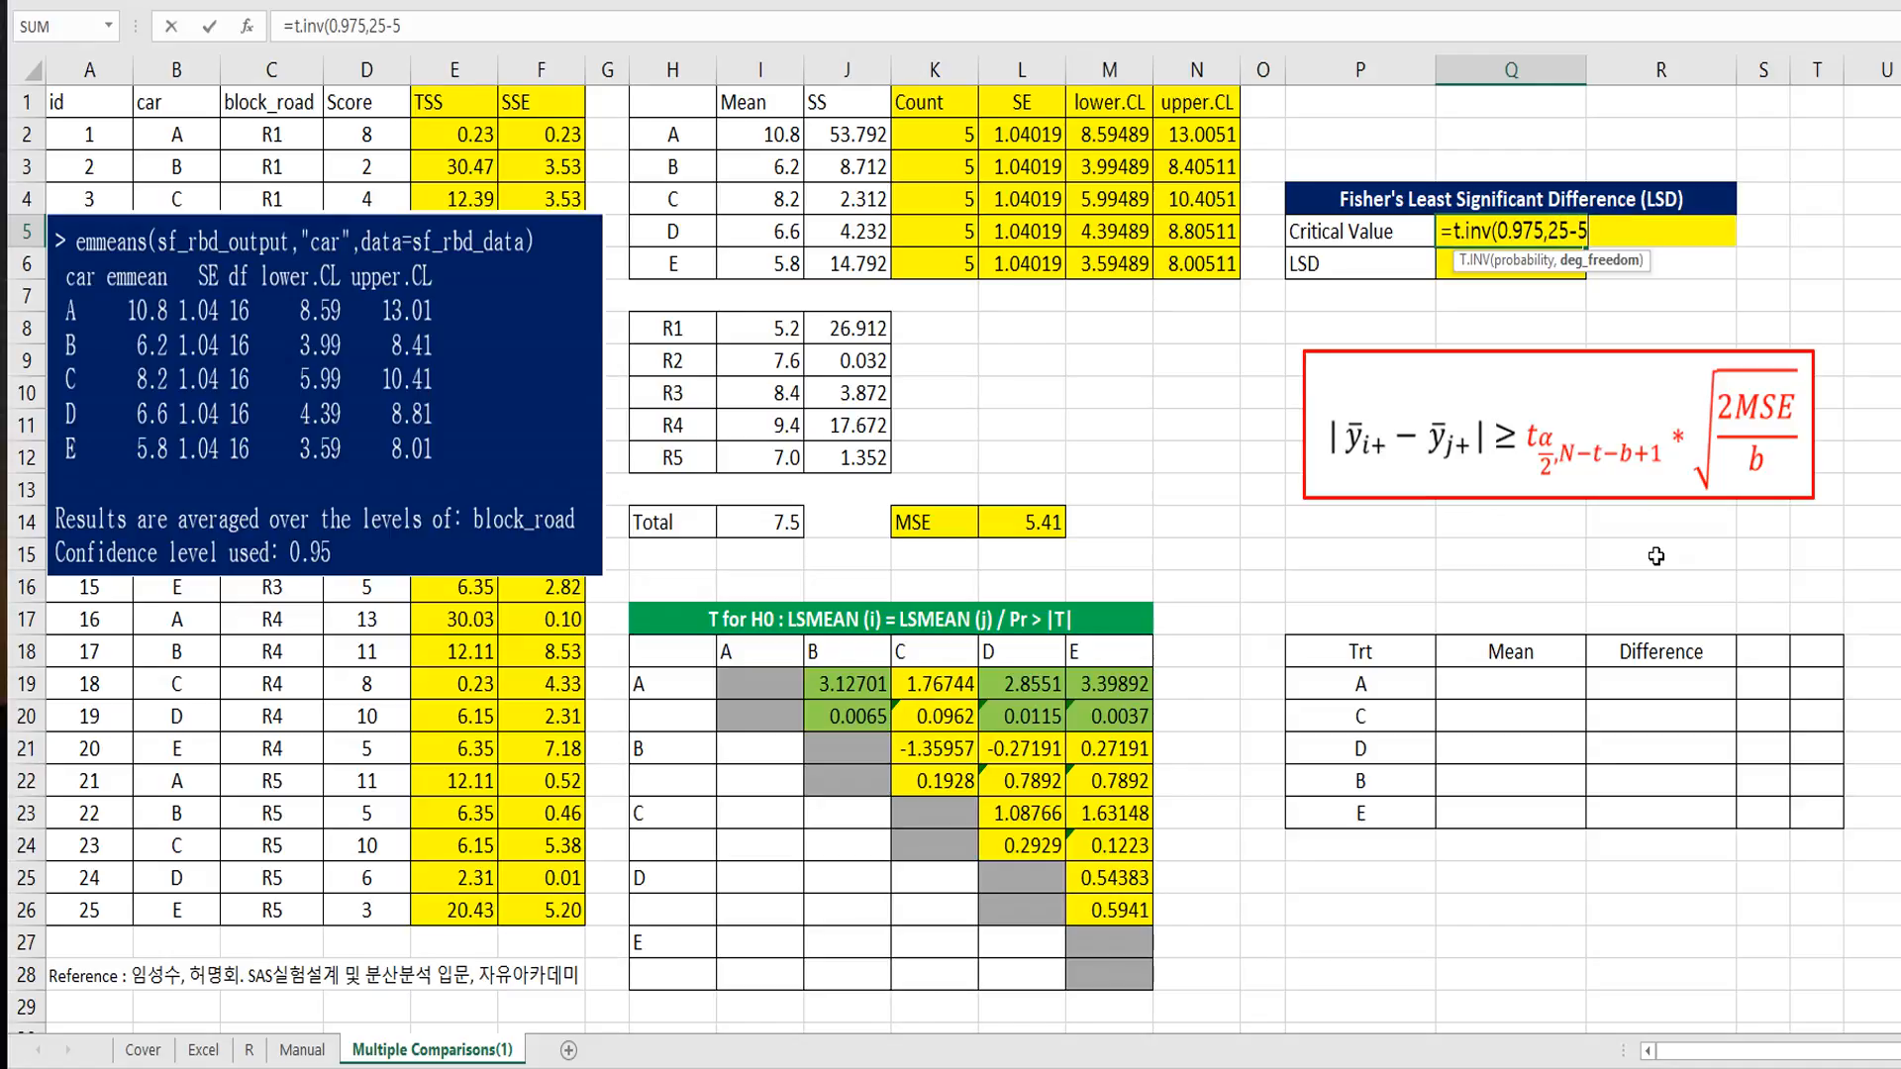
{"action": "type", "text": "5+1)"}
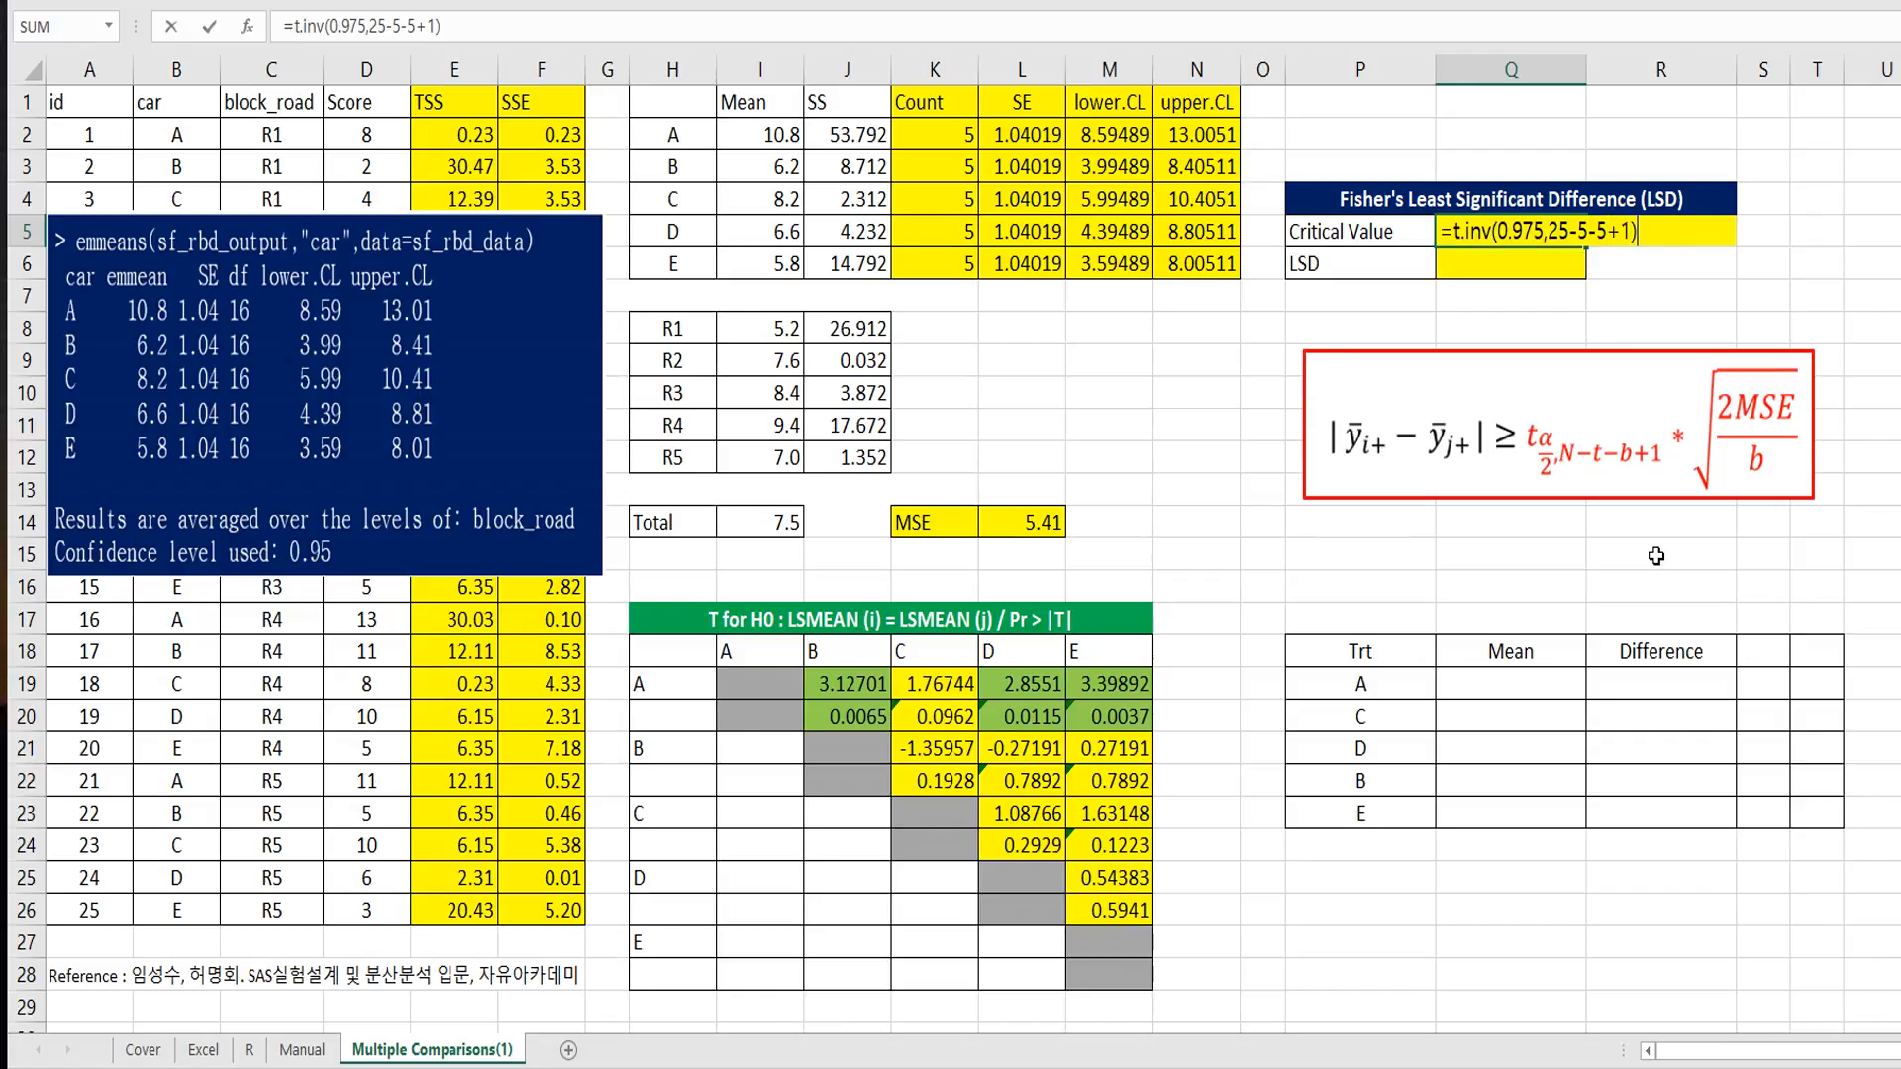
{"action": "key", "text": "Return"}
{"action": "key", "text": "Up"}
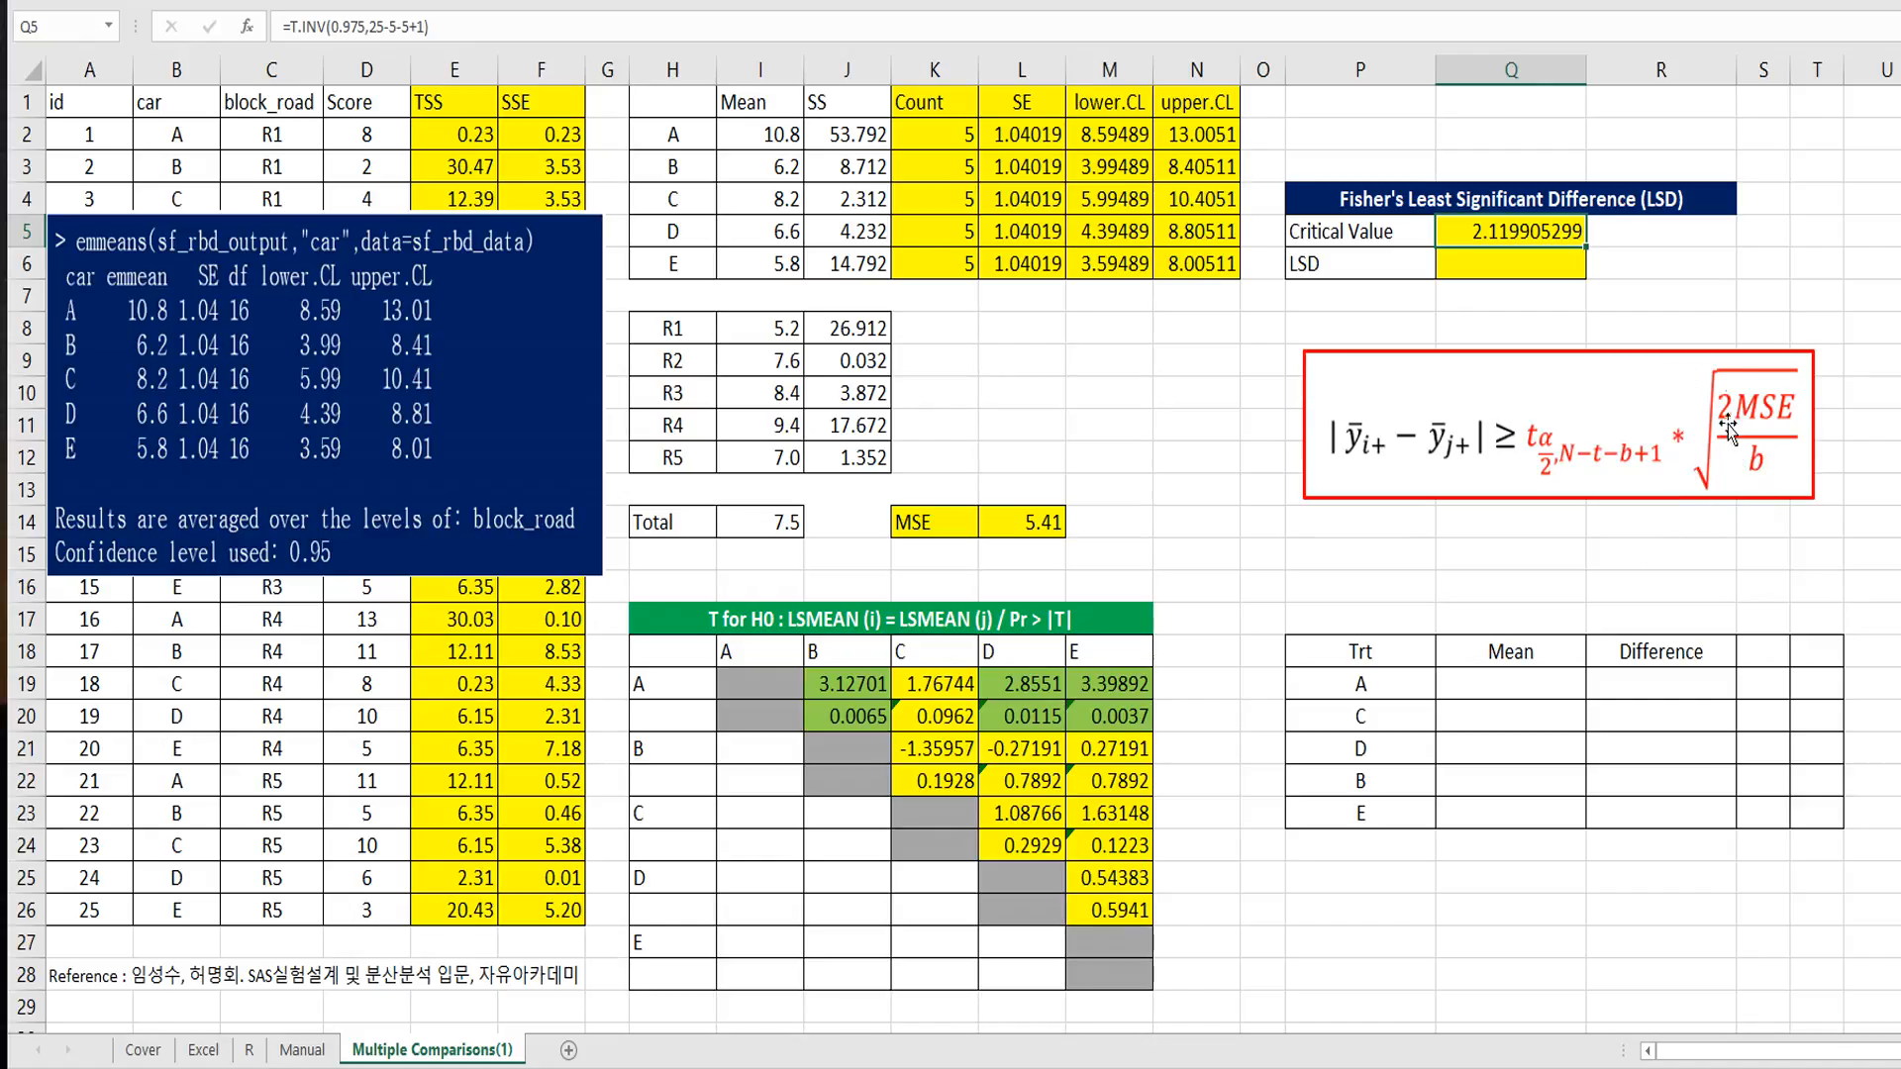
Step: Calculate the LSD in Q6 with =Q5*SQRT(2*L14/5), using the critical value and the MSE
{"action": "key", "text": "Down"}
{"action": "type", "text": "="}
{"action": "key", "text": "Up"}
{"action": "type", "text": "*sqr"}
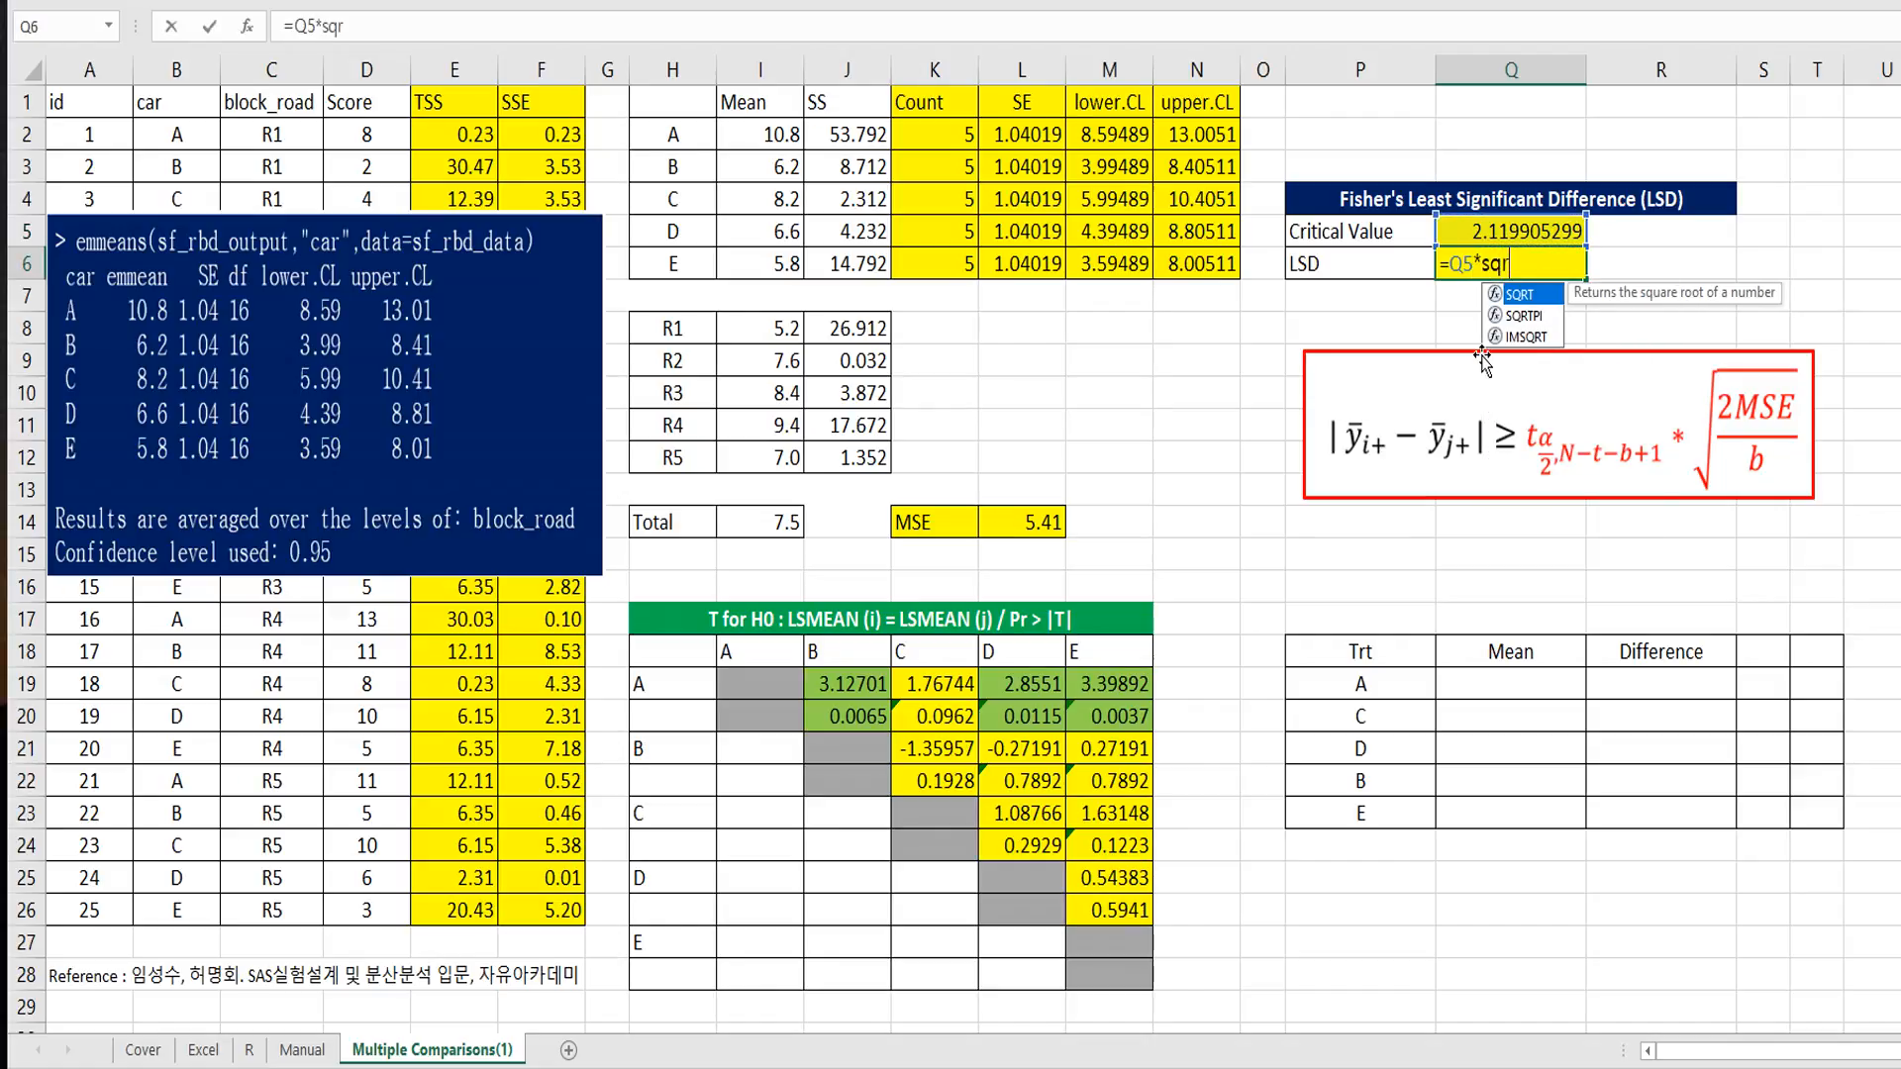
{"action": "type", "text": "t(2*"}
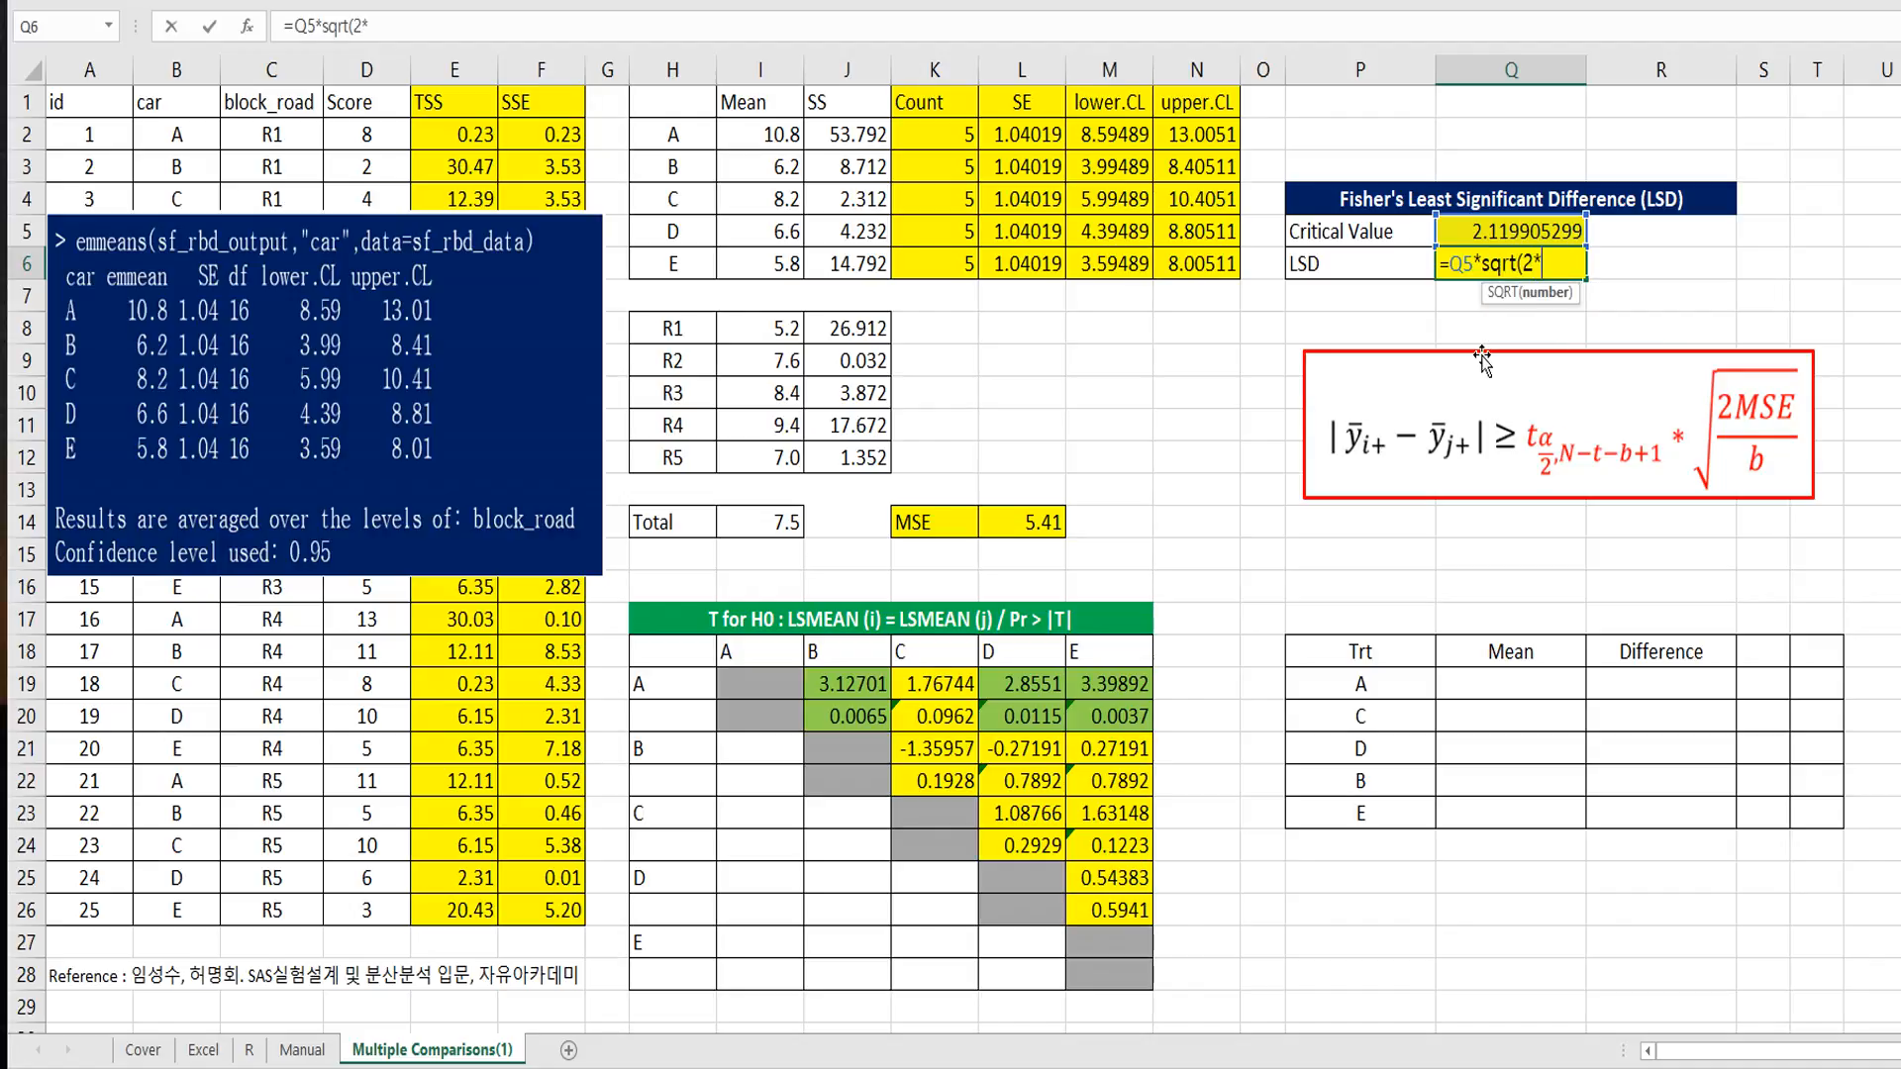
{"action": "left_click", "coordinate": [1027, 524]}
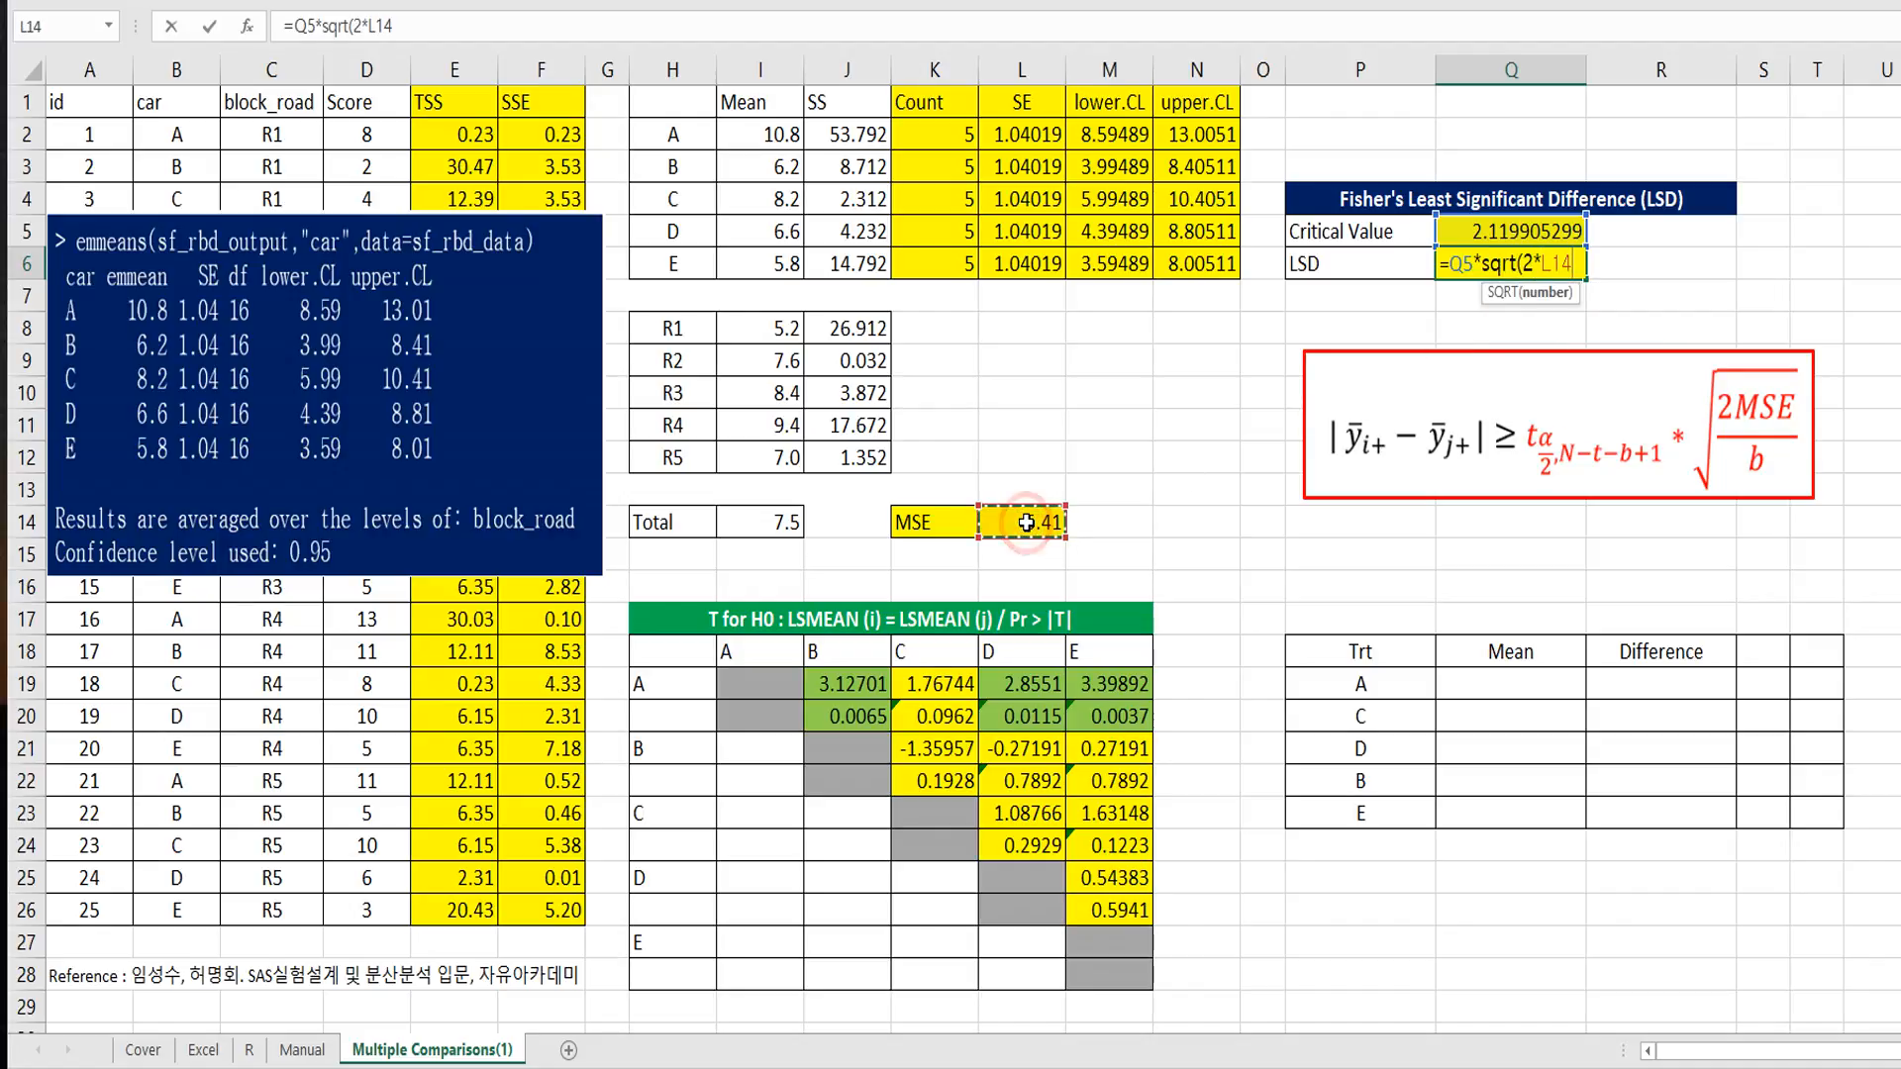
{"action": "type", "text": "/5)"}
{"action": "key", "text": "ctrl+Return"}
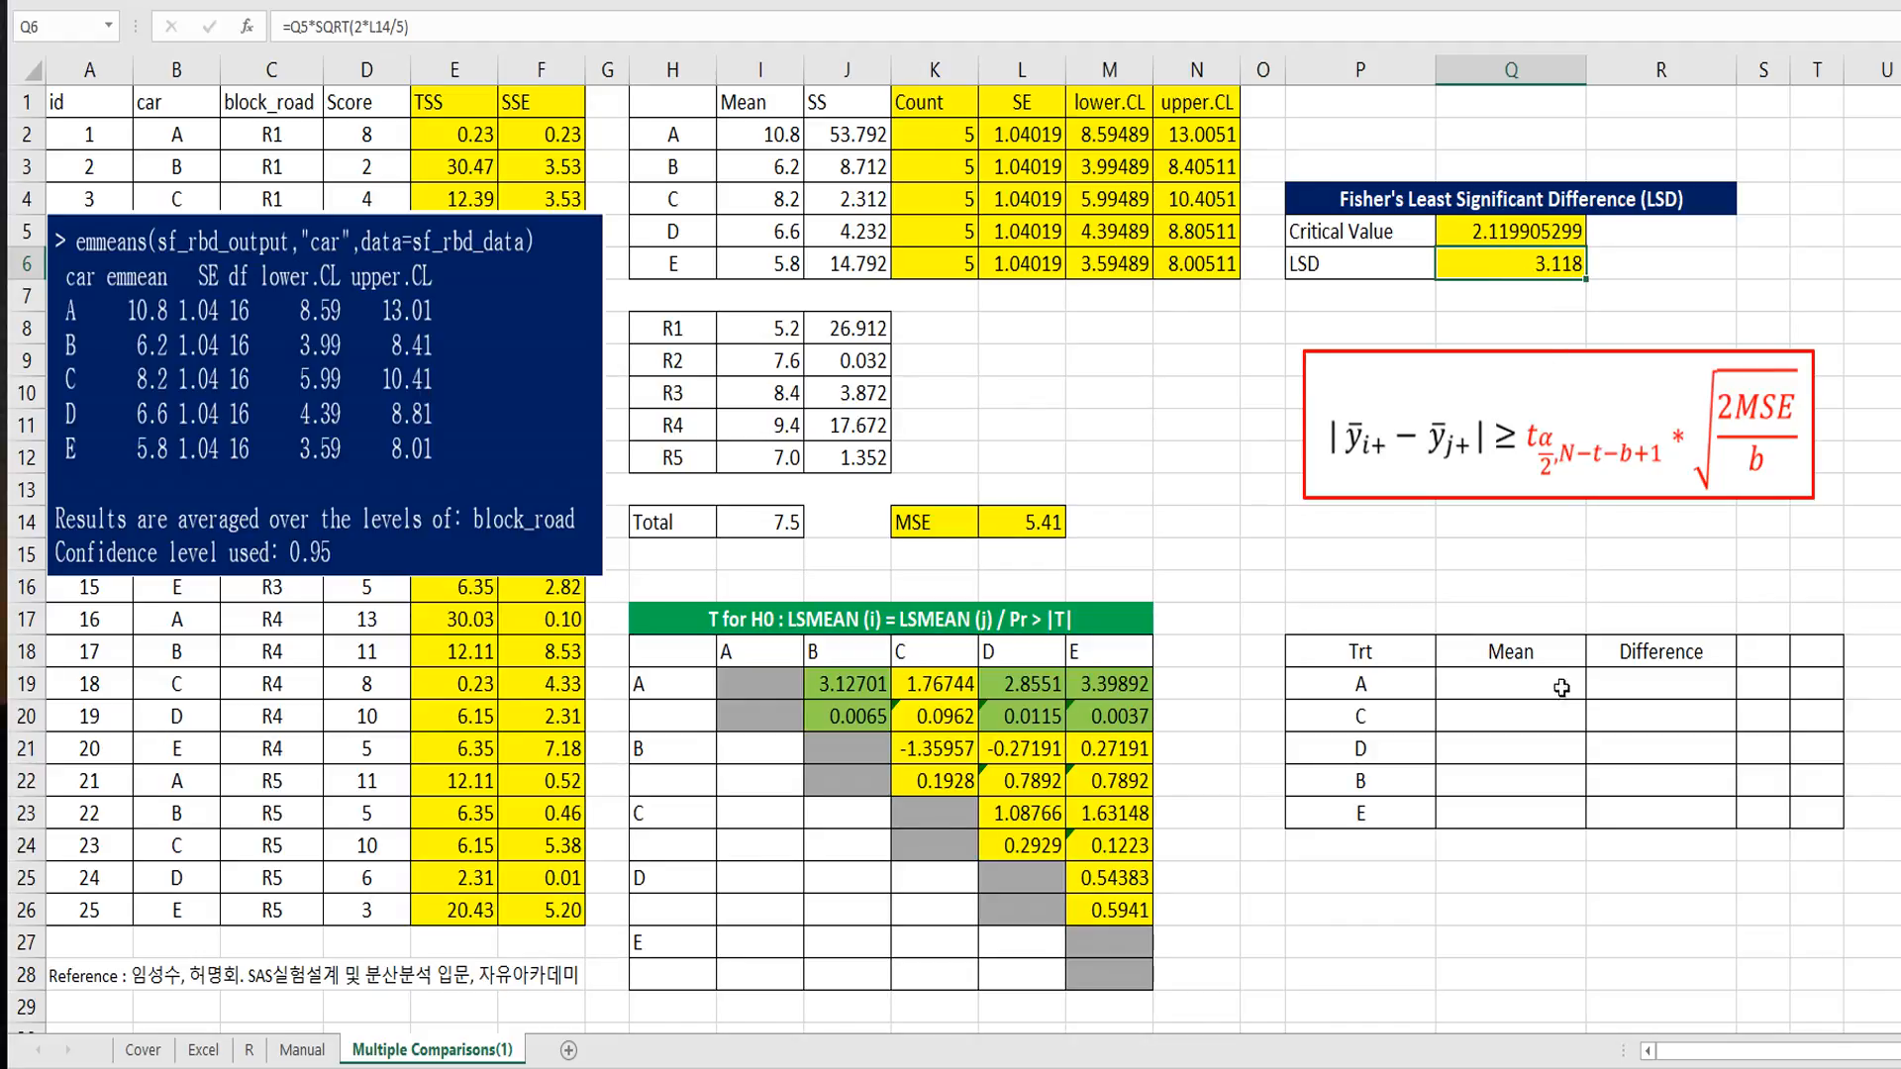
Step: Copy the car labels and means from H2:I6 and paste them as values into the Trt and Mean columns starting at P19
{"action": "left_click_drag", "start_coordinate": [673, 135], "coordinate": [782, 260]}
{"action": "key", "text": "ctrl+c"}
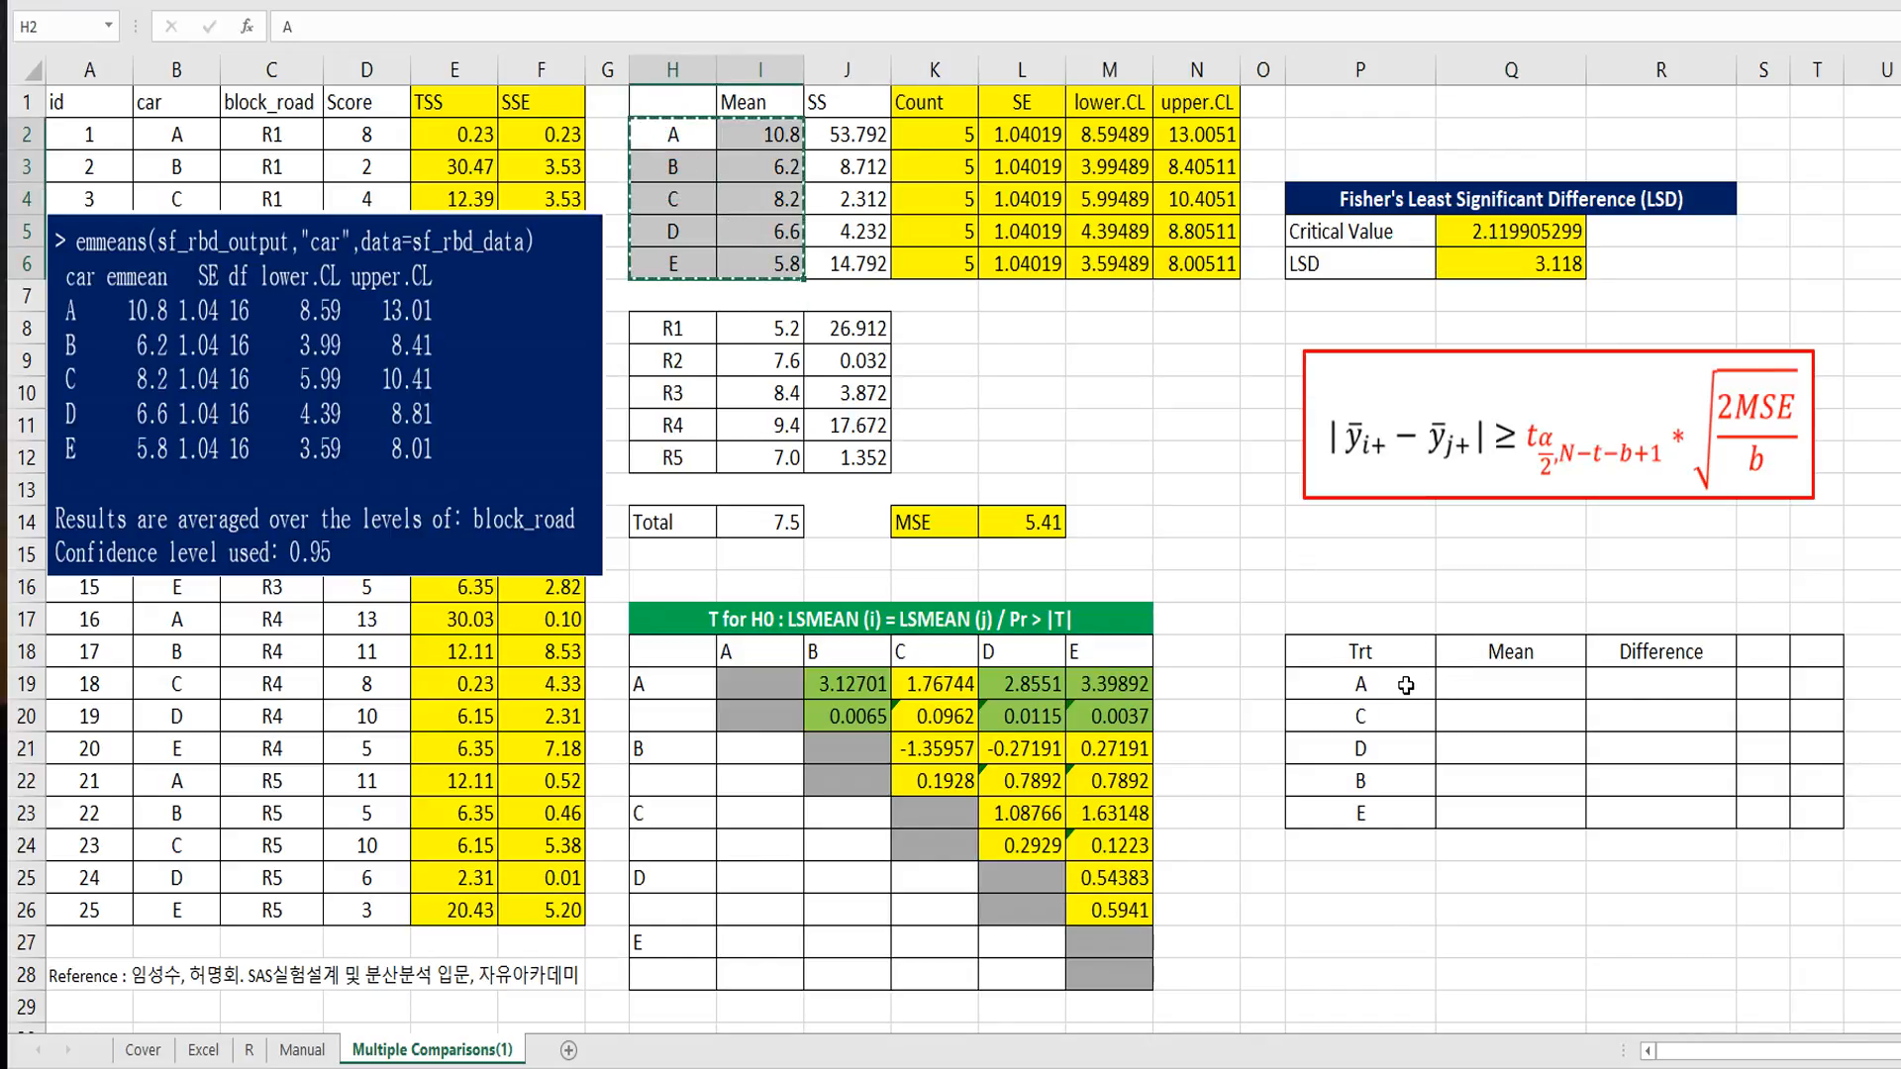
{"action": "right_click", "coordinate": [1406, 685]}
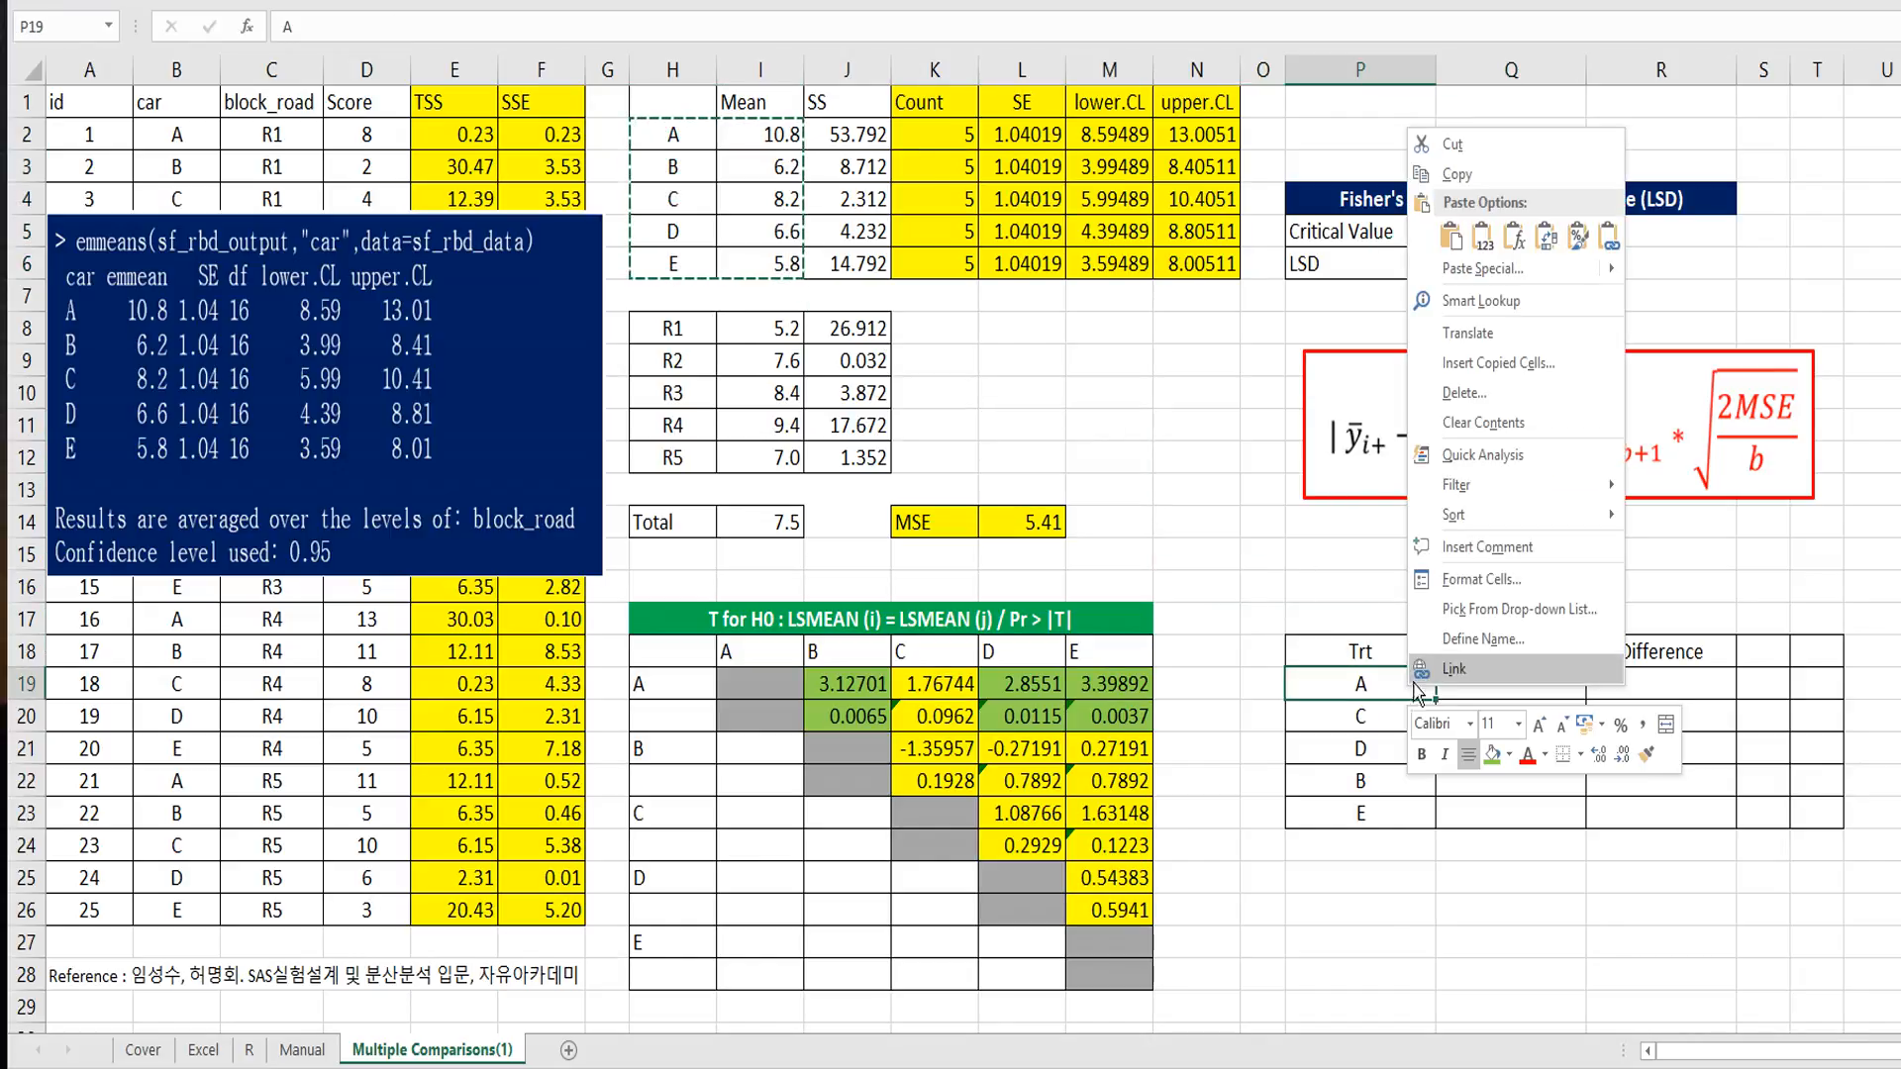
{"action": "left_click", "coordinate": [1484, 240]}
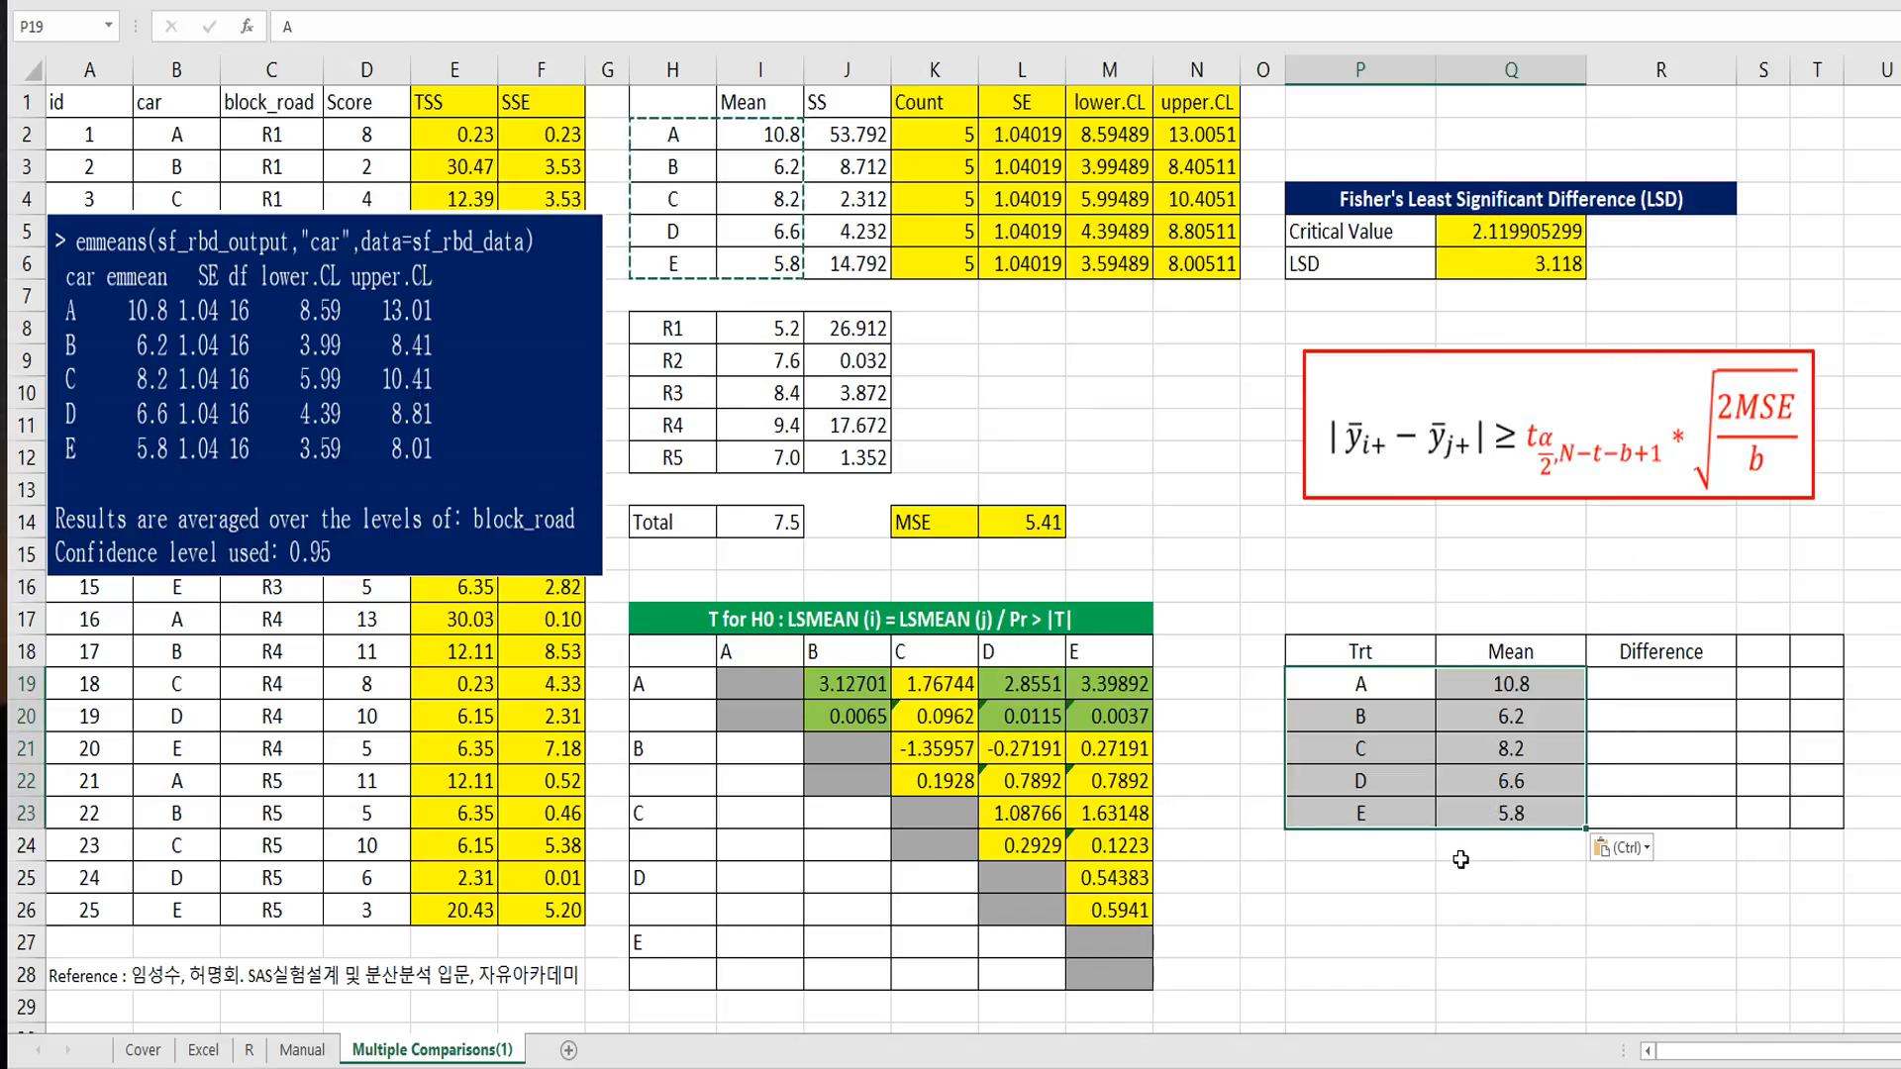
Step: Sort the Trt and Mean table P18:Q23 by Mean from largest to smallest, treating the first row as headers
{"action": "left_click_drag", "start_coordinate": [1366, 652], "coordinate": [1505, 813]}
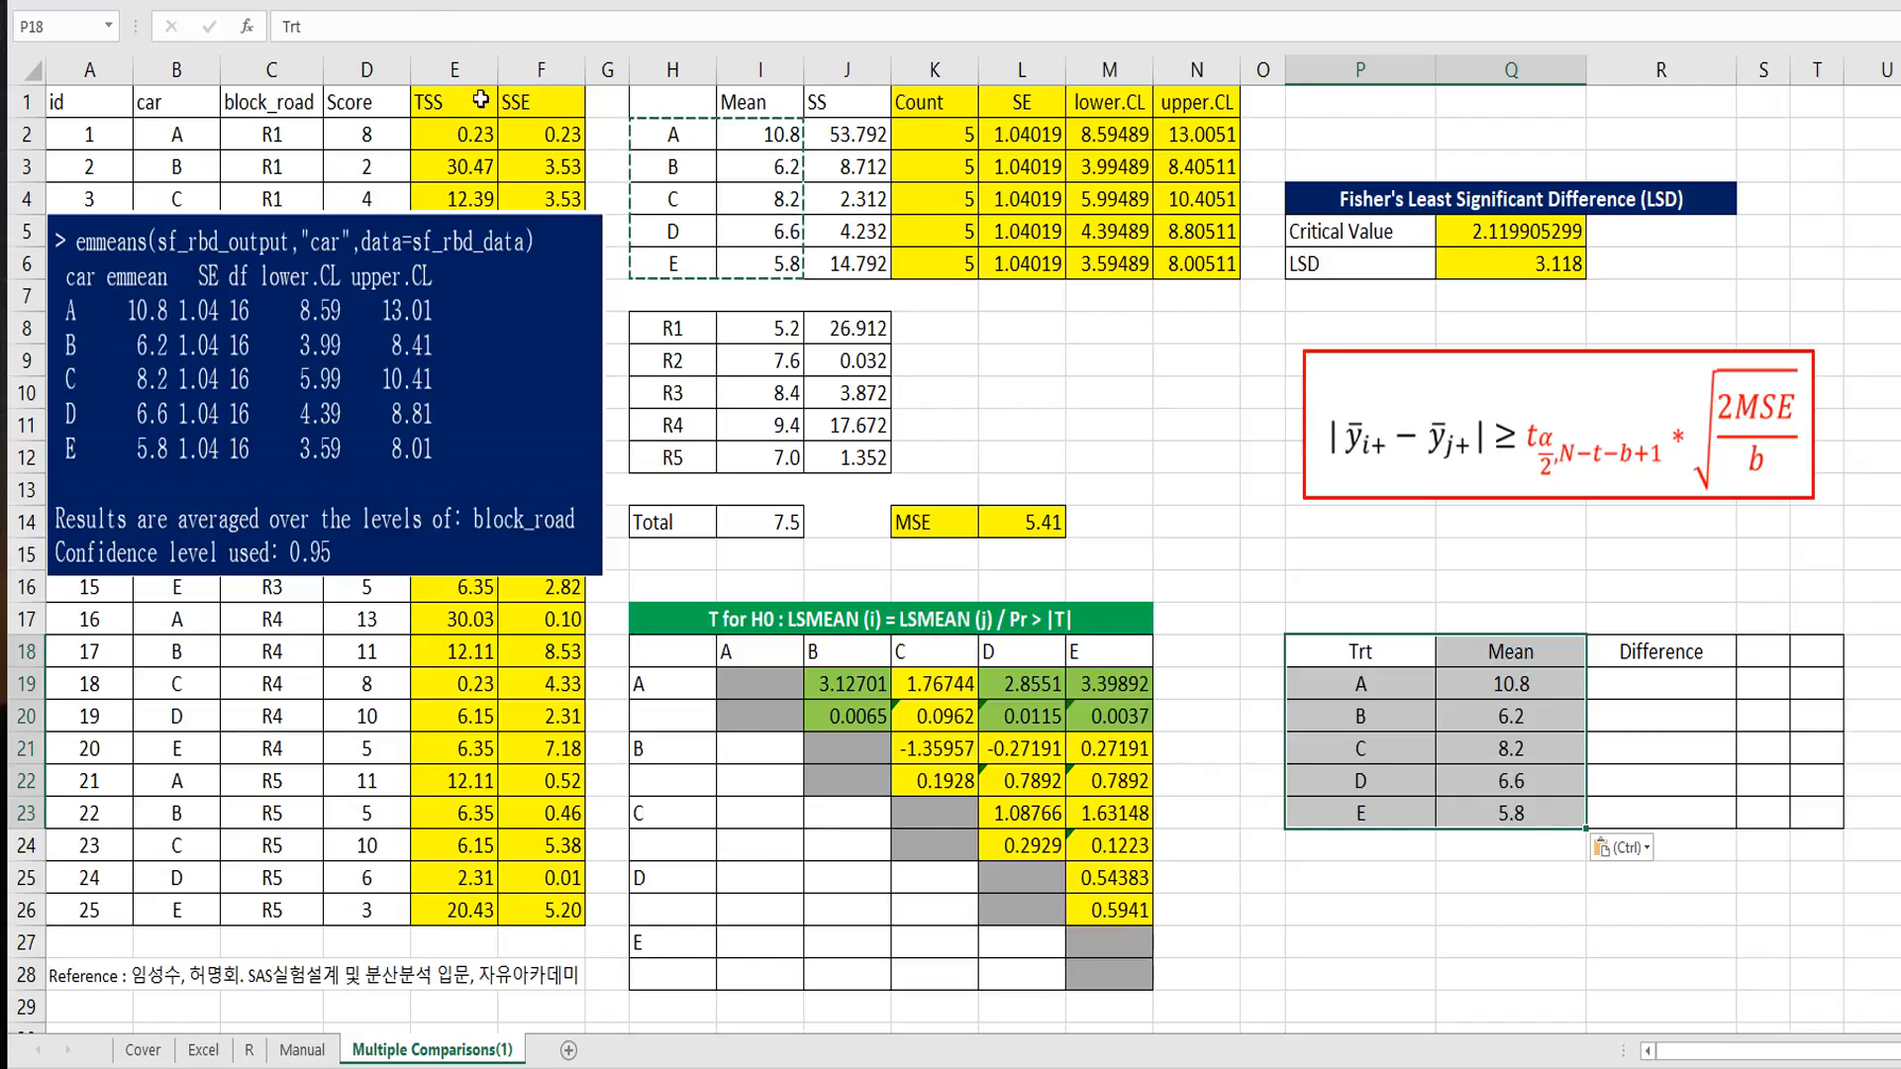
{"action": "left_click", "coordinate": [789, 3]}
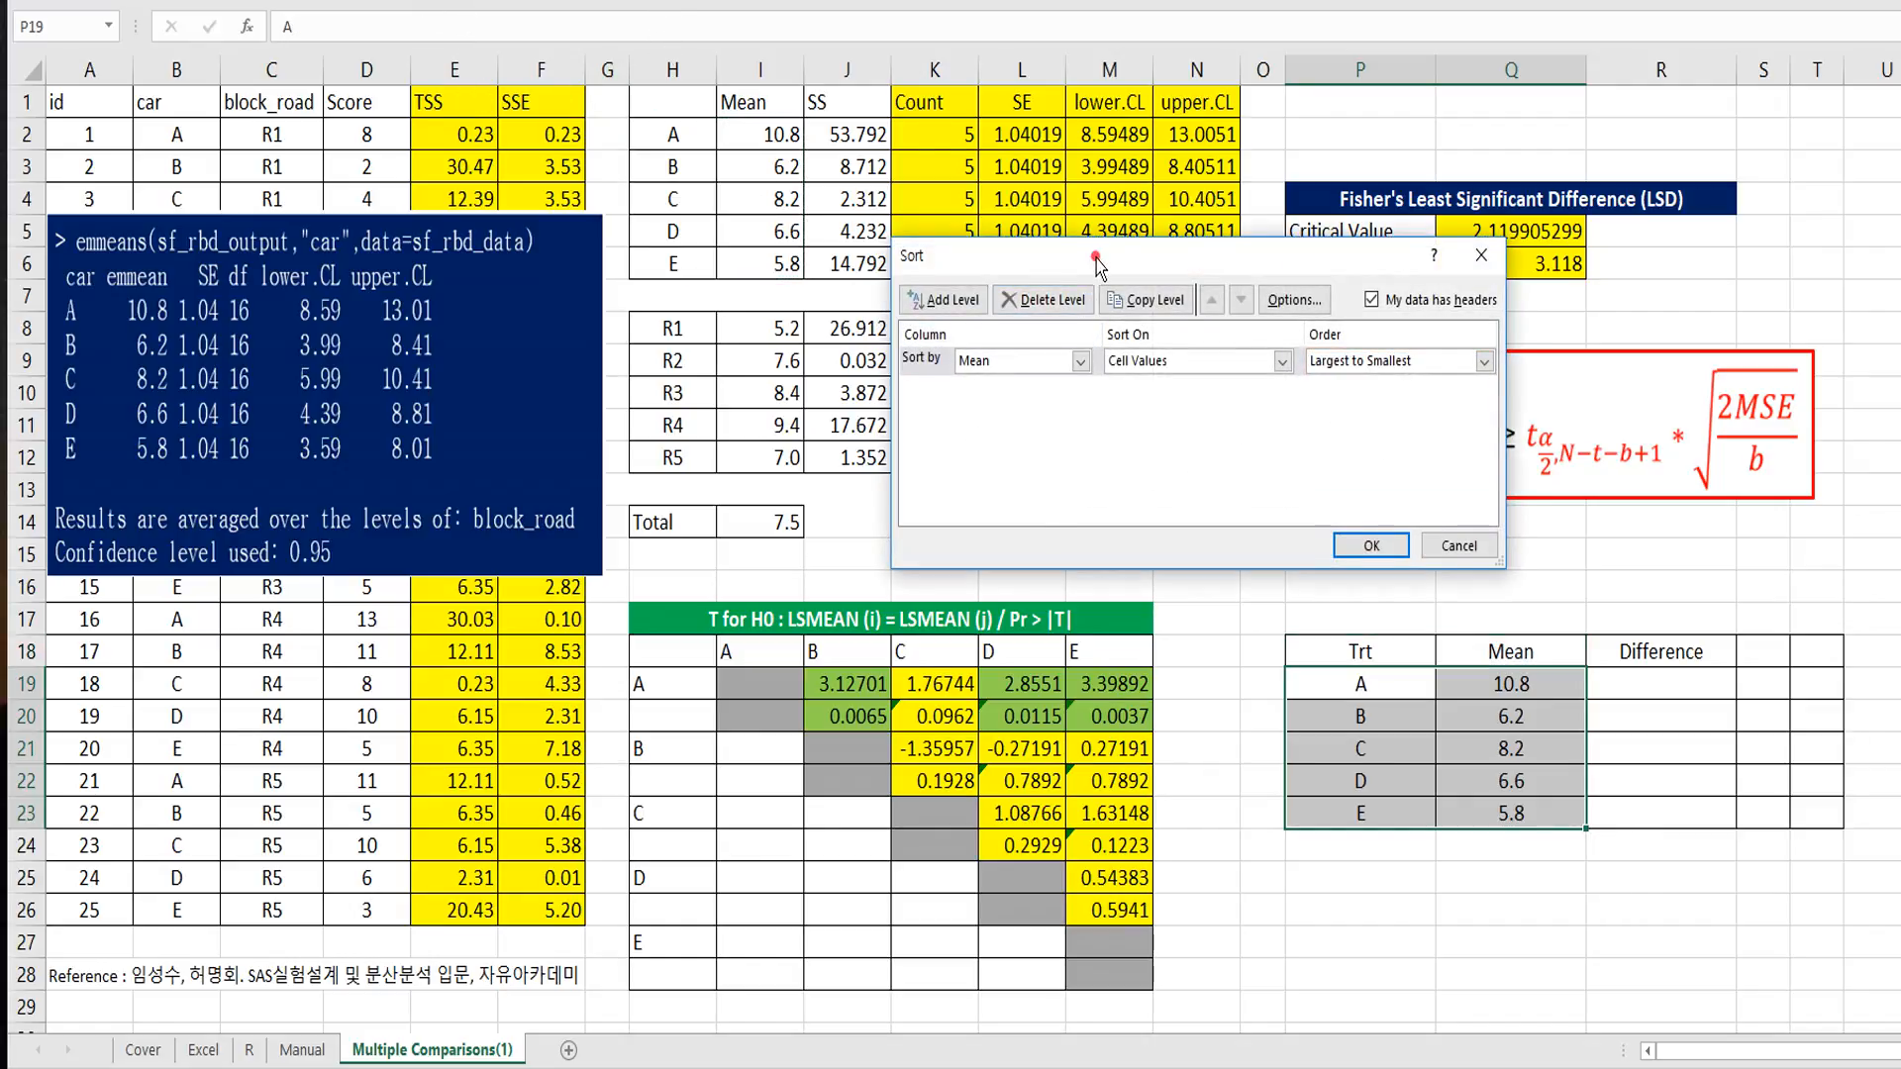
{"action": "left_click_drag", "start_coordinate": [1095, 259], "coordinate": [1095, 300]}
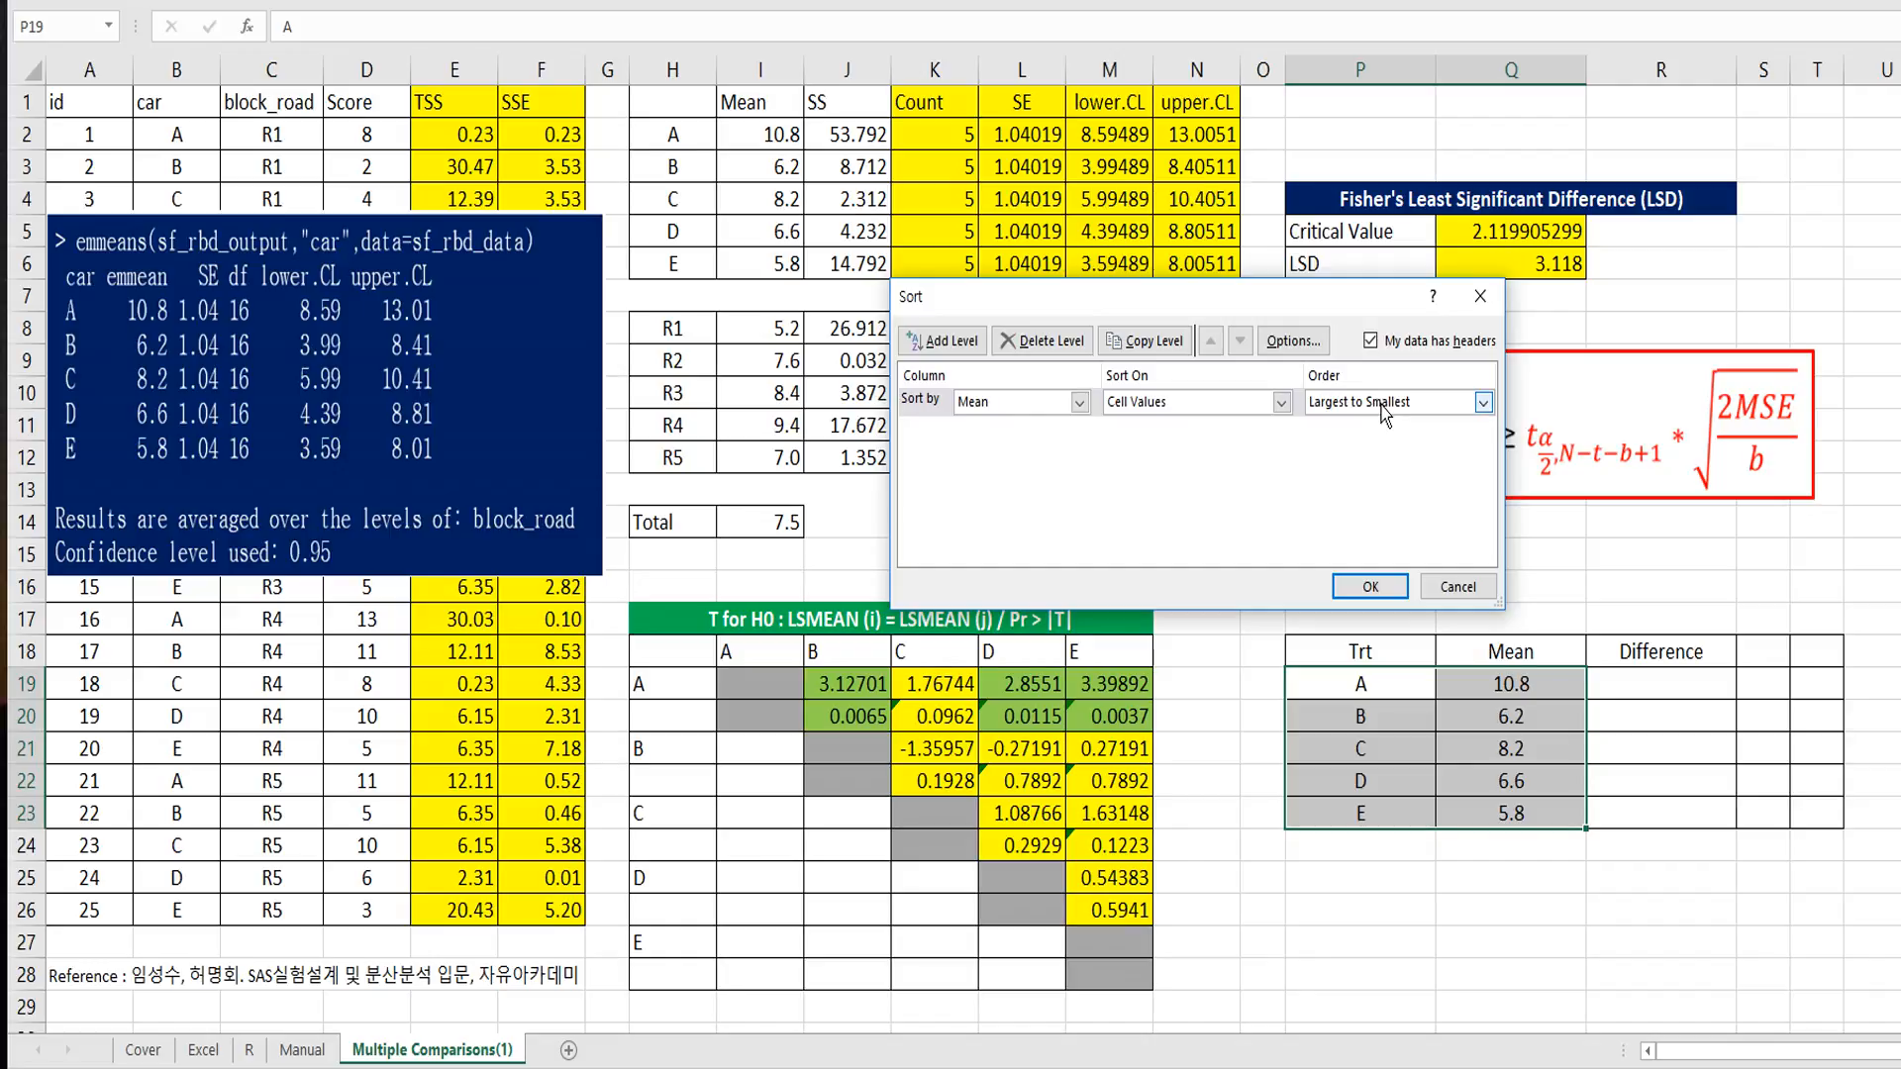
{"action": "left_click", "coordinate": [1392, 584]}
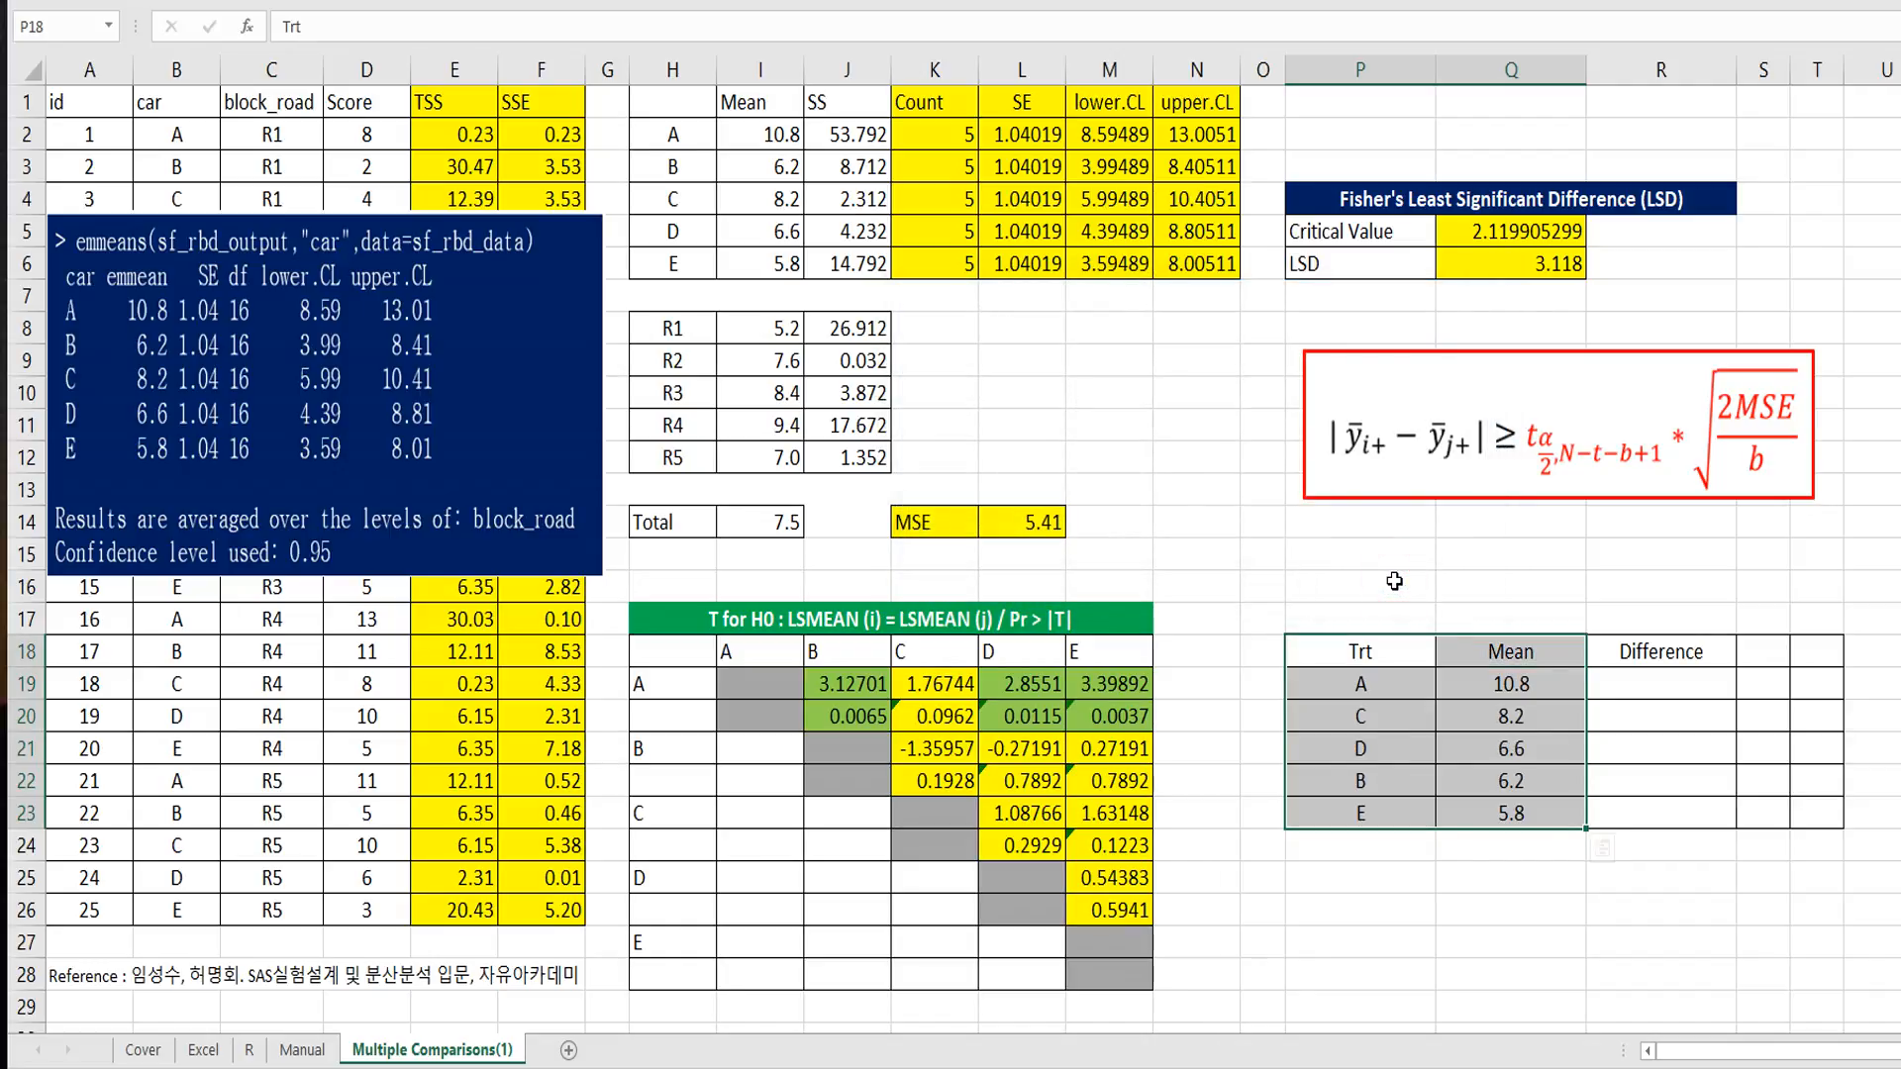
{"action": "left_click", "coordinate": [1421, 745]}
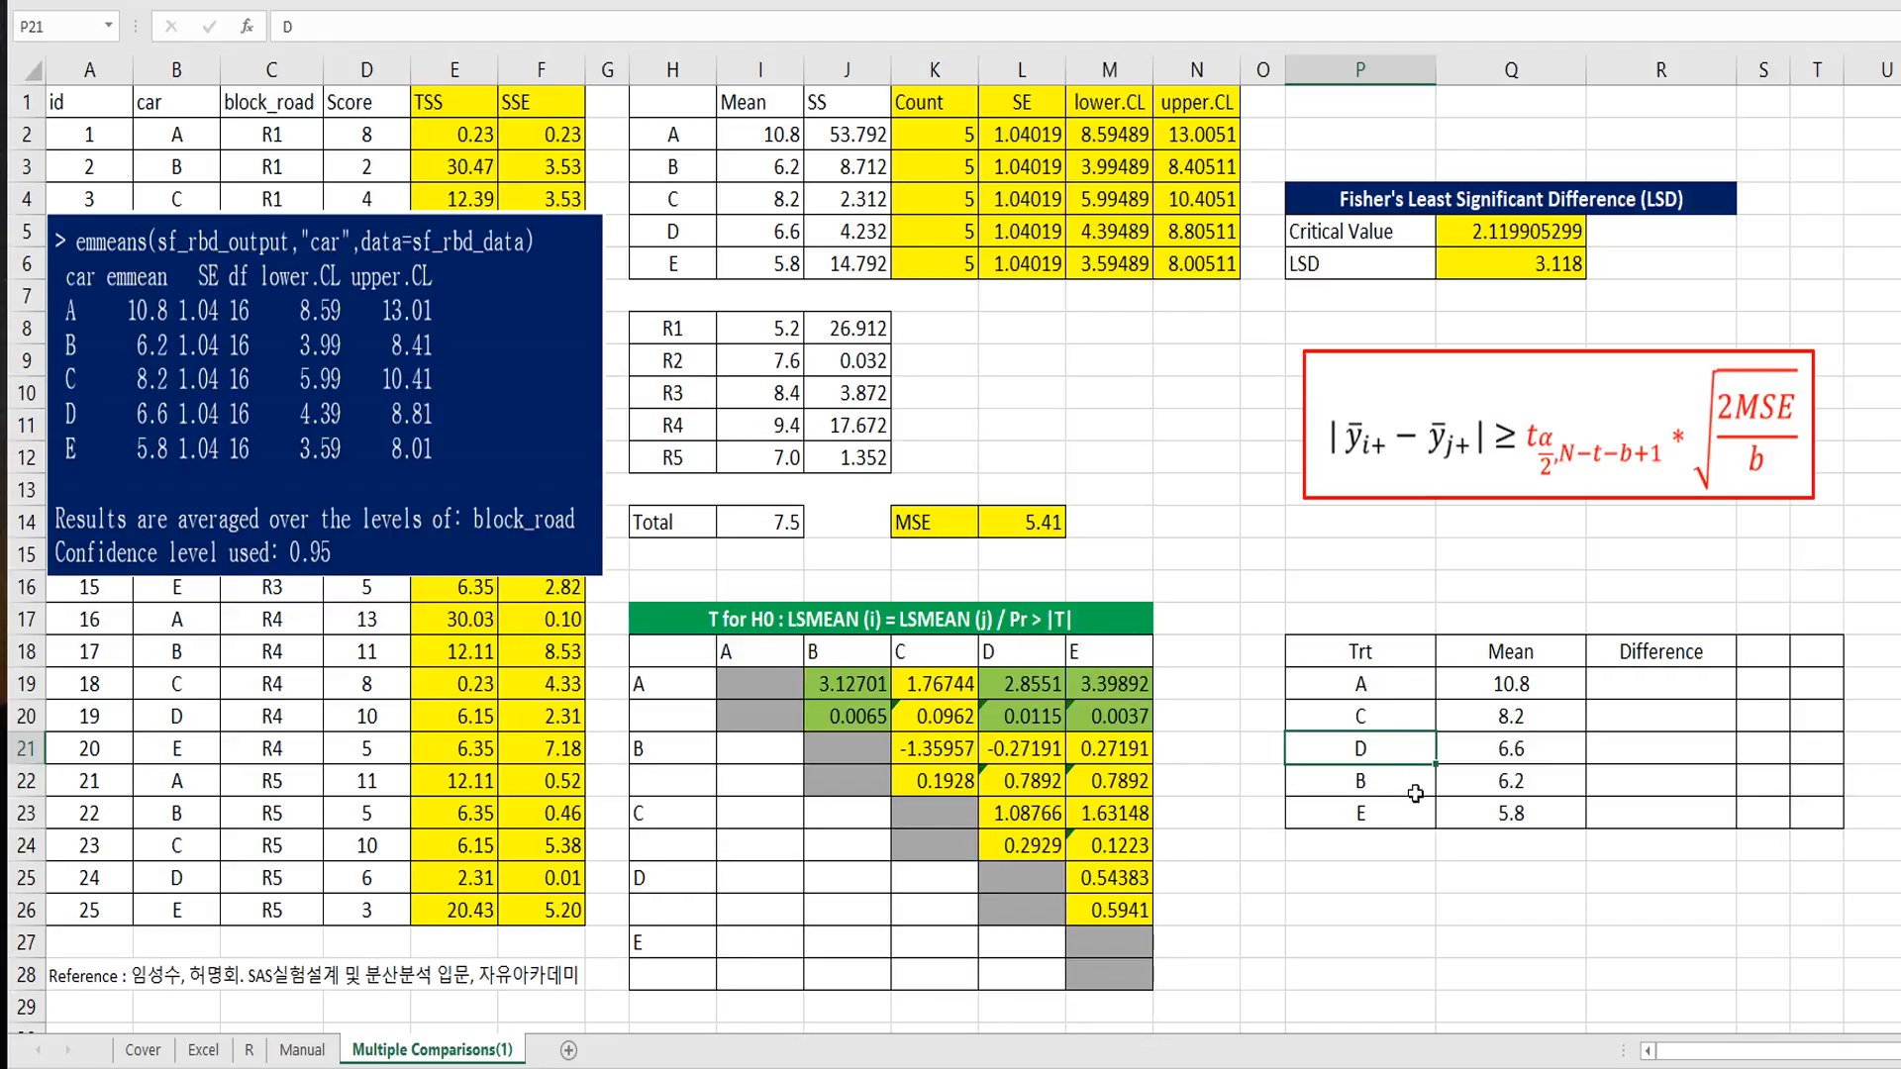
Step: Calculate the difference between the A and C means in R20 with =Q19-Q20
{"action": "left_click", "coordinate": [1616, 715]}
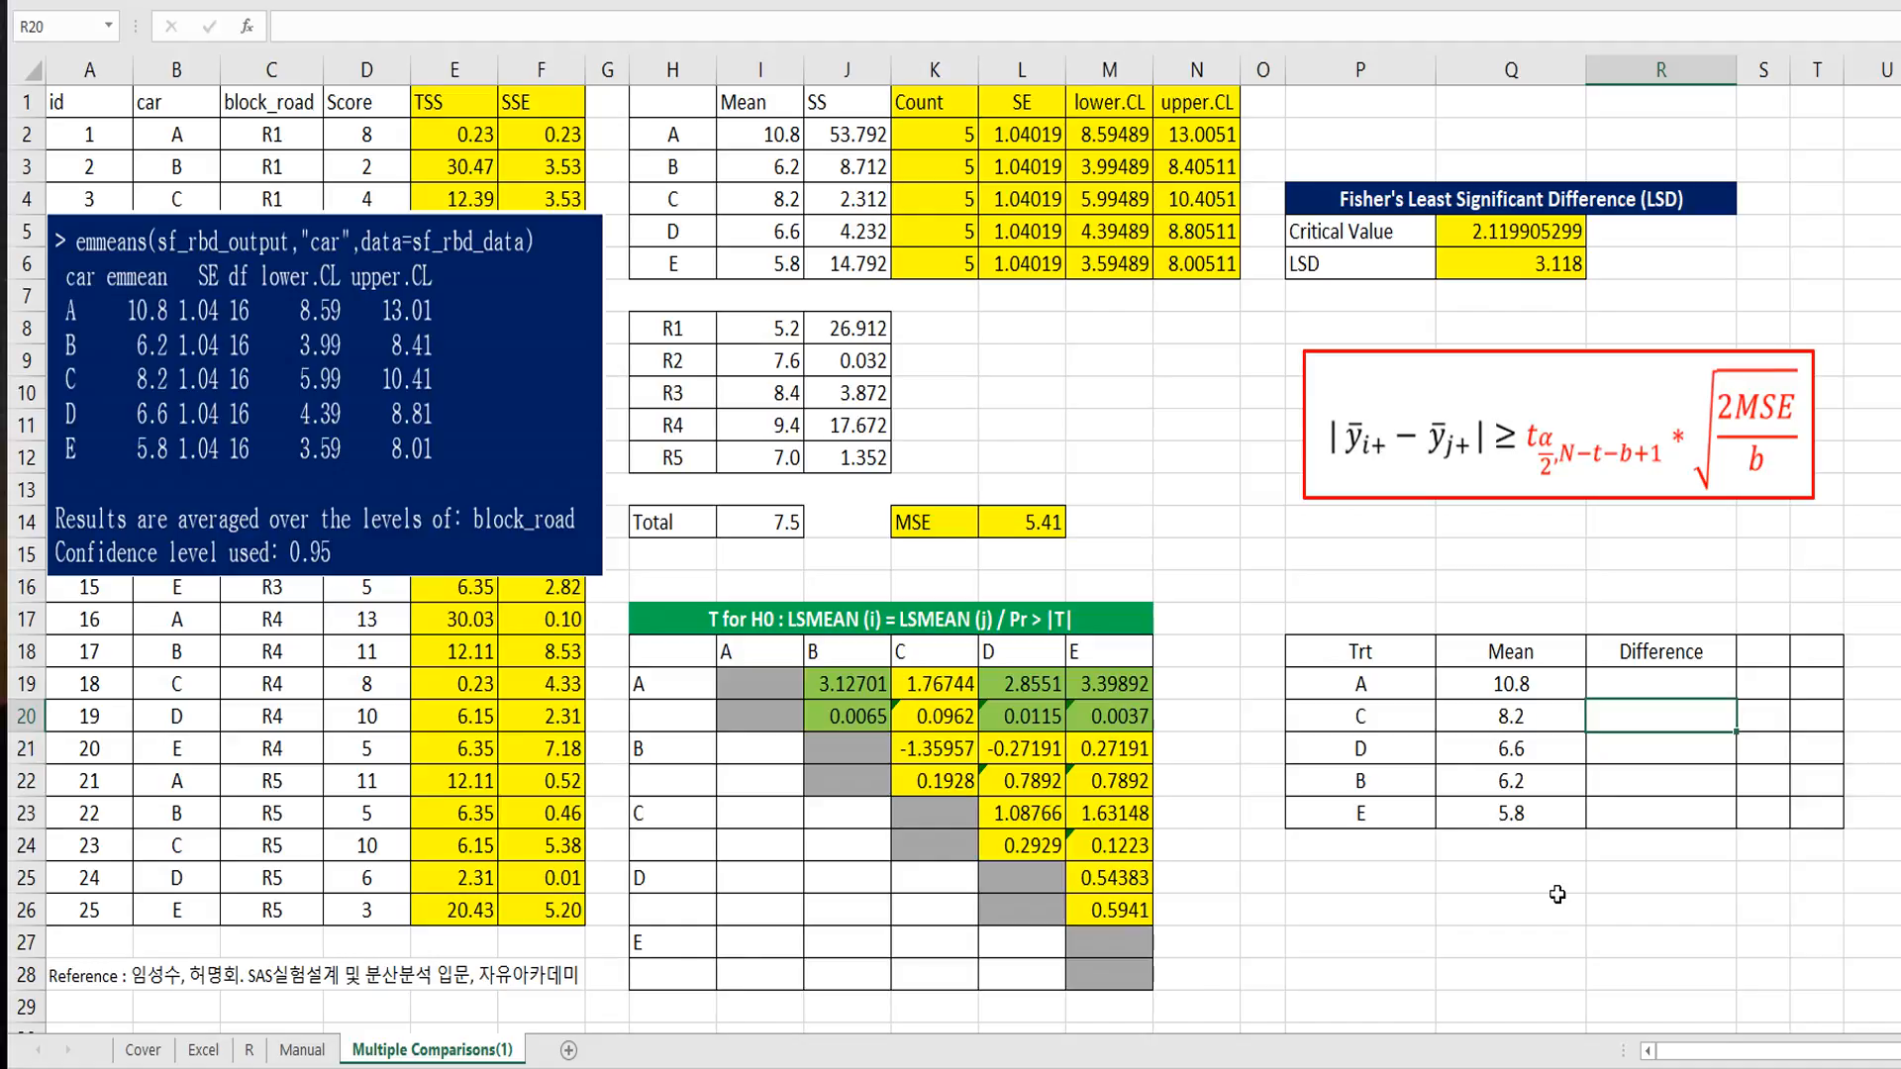
{"action": "type", "text": "="}
{"action": "key", "text": "Left"}
{"action": "key", "text": "Up"}
{"action": "type", "text": "-"}
{"action": "key", "text": "Left"}
{"action": "key", "text": "ctrl+Return"}
Step: Copy the difference formula from R20 into R21, R22 and R23 for the remaining adjacent means
{"action": "key", "text": "ctrl+c"}
{"action": "key", "text": "Down"}
{"action": "key", "text": "ctrl+v"}
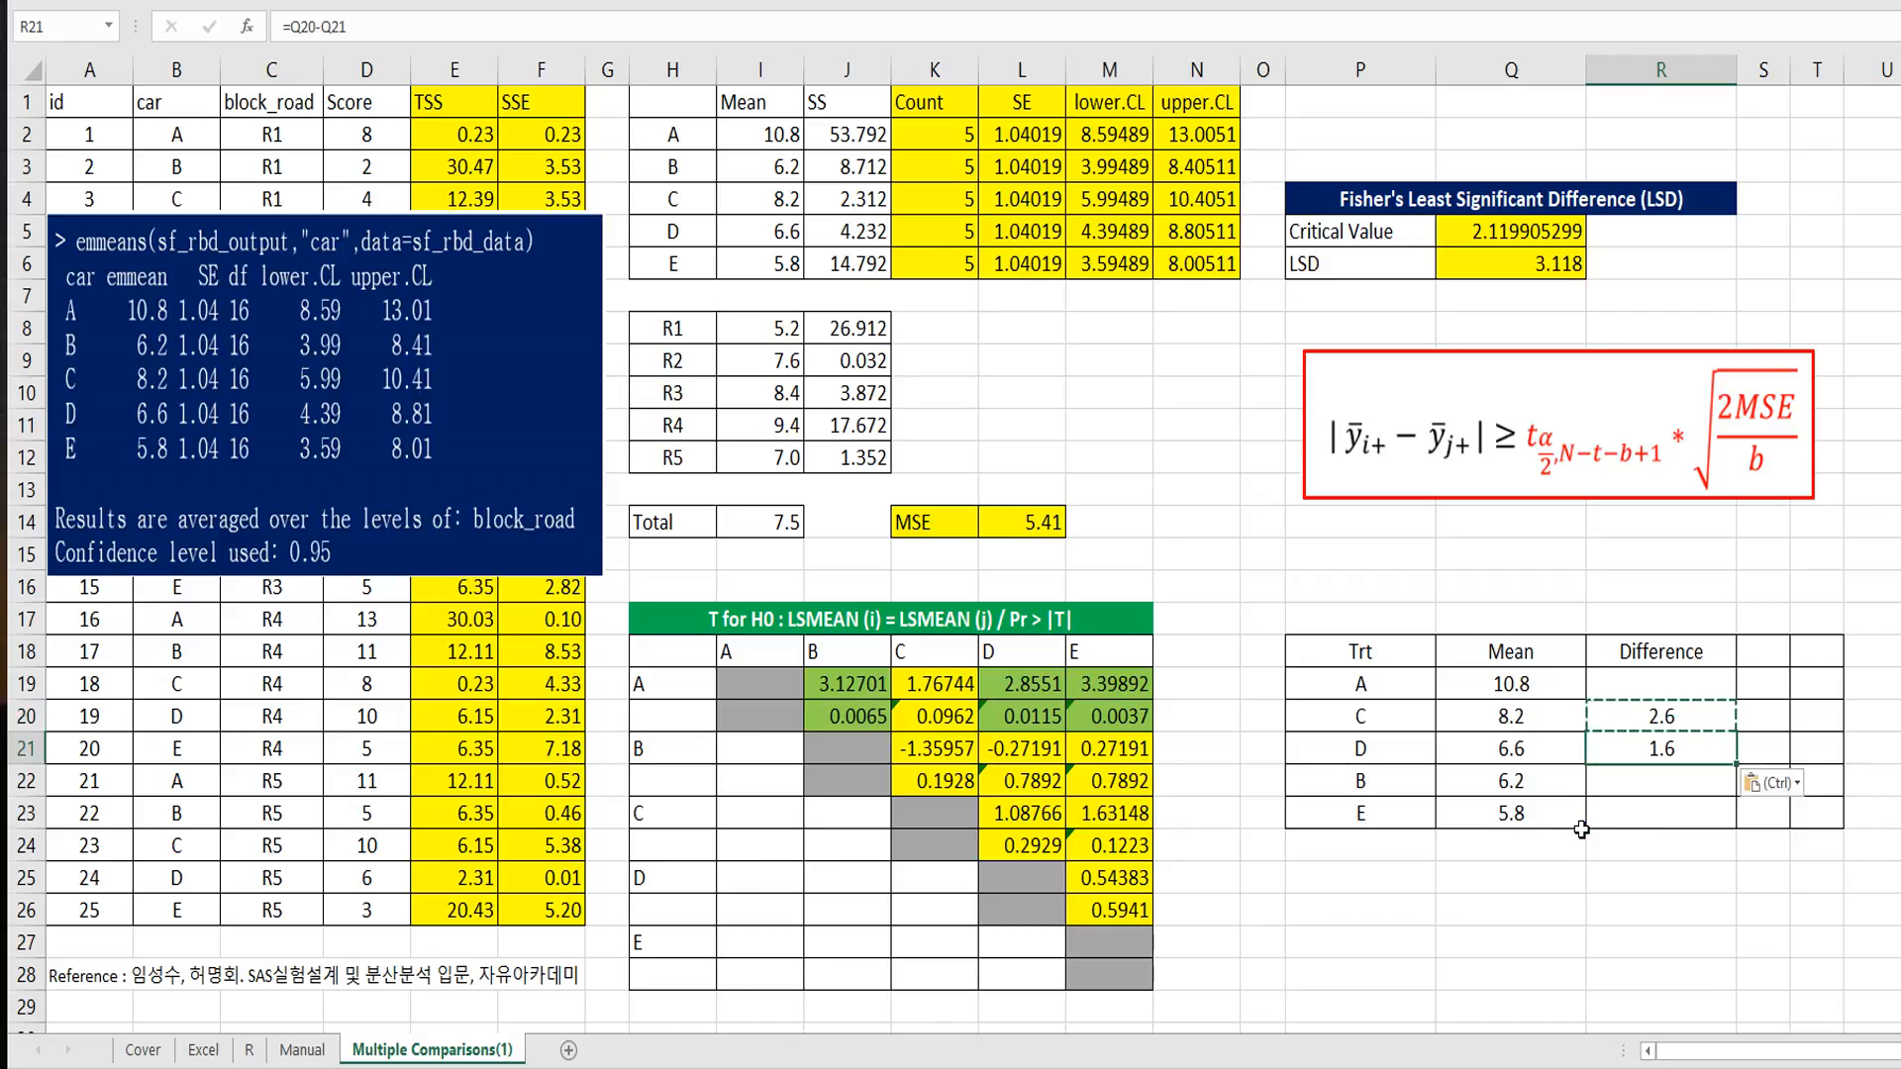
{"action": "key", "text": "Down"}
{"action": "key", "text": "ctrl+v"}
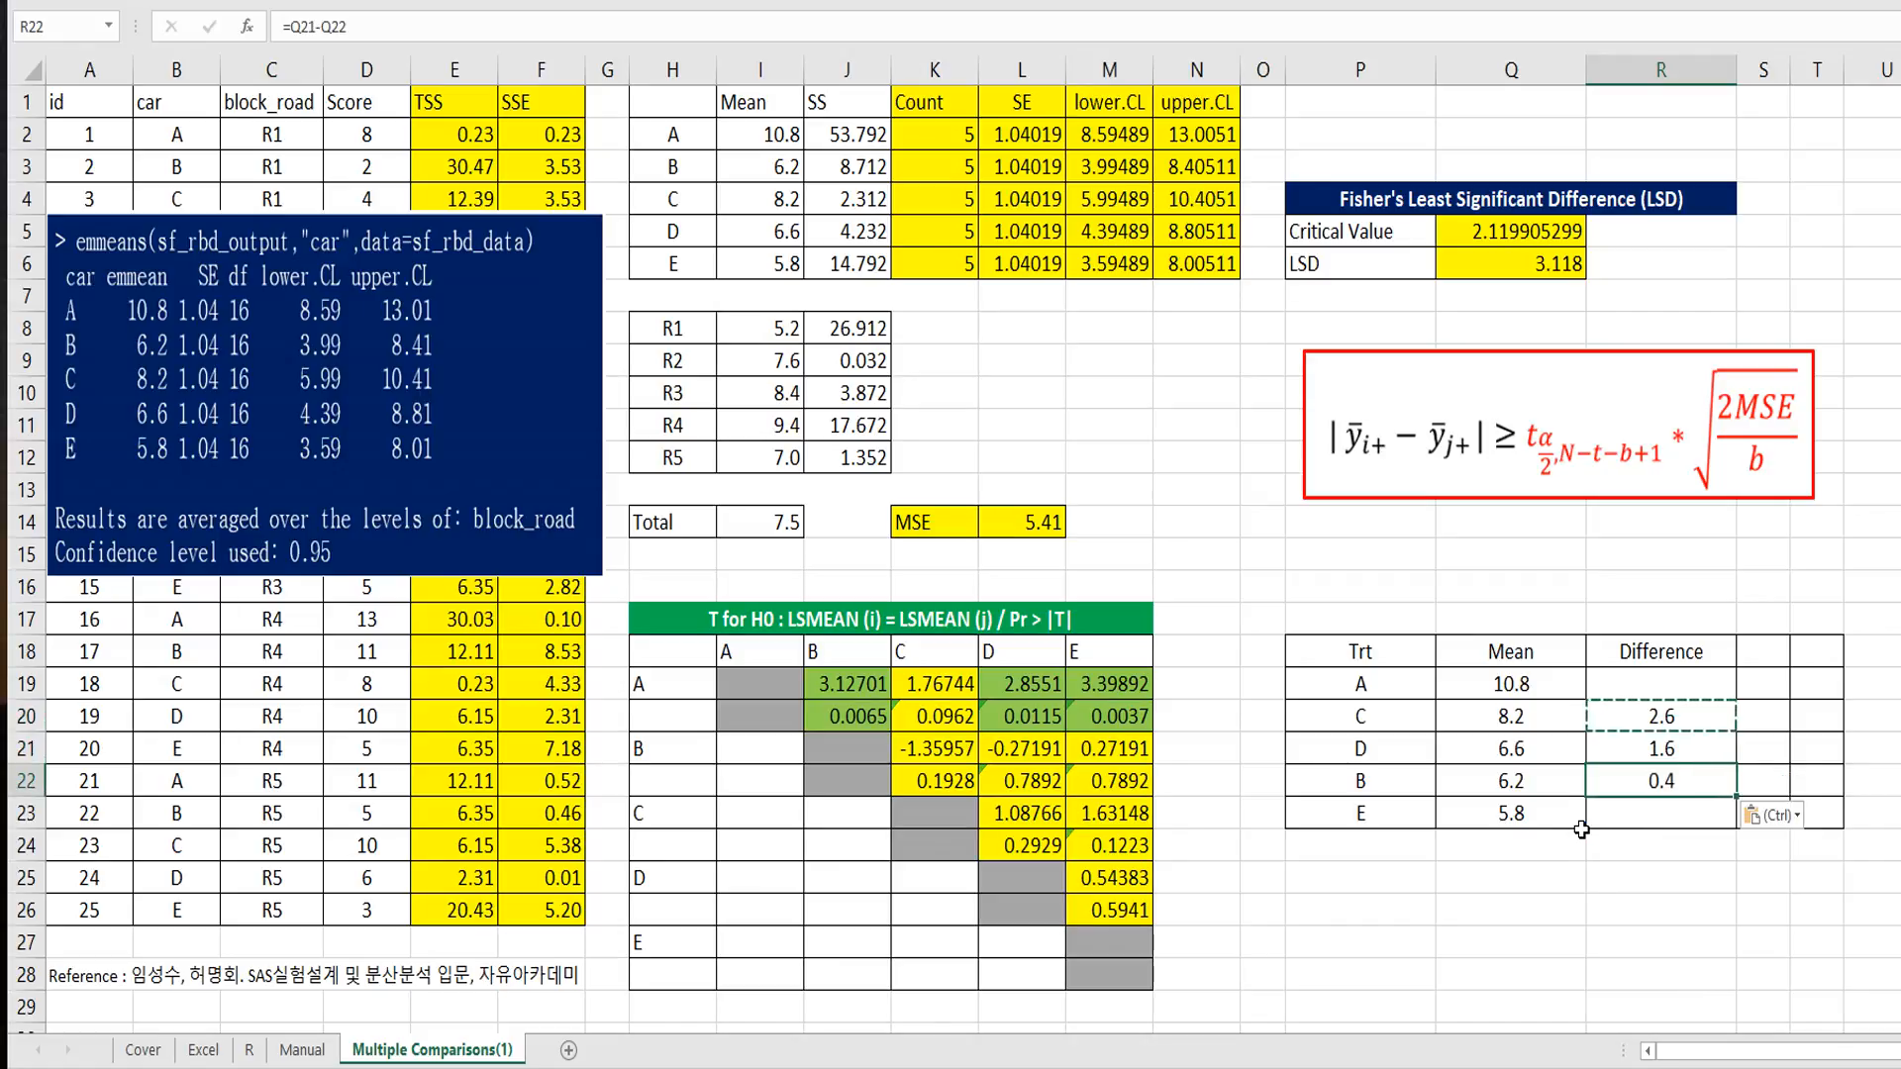
{"action": "key", "text": "Down"}
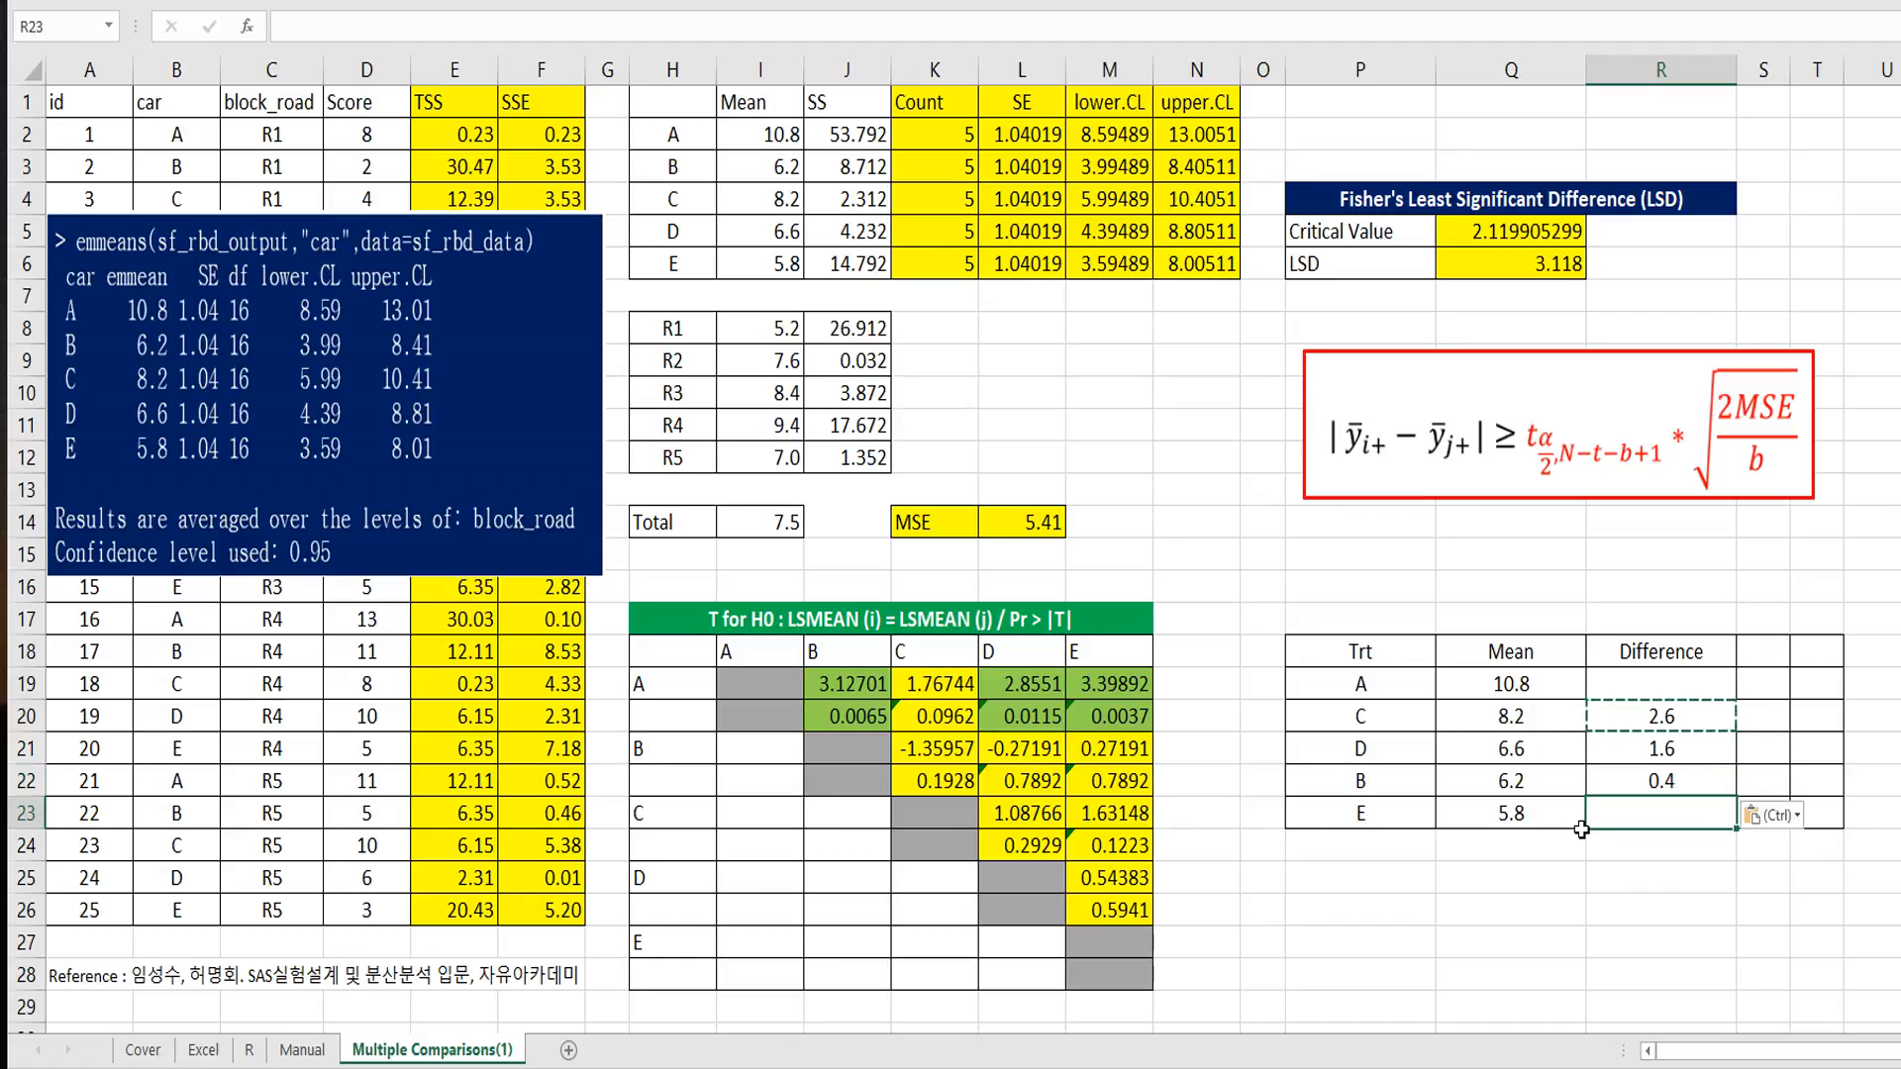
{"action": "key", "text": "ctrl+v"}
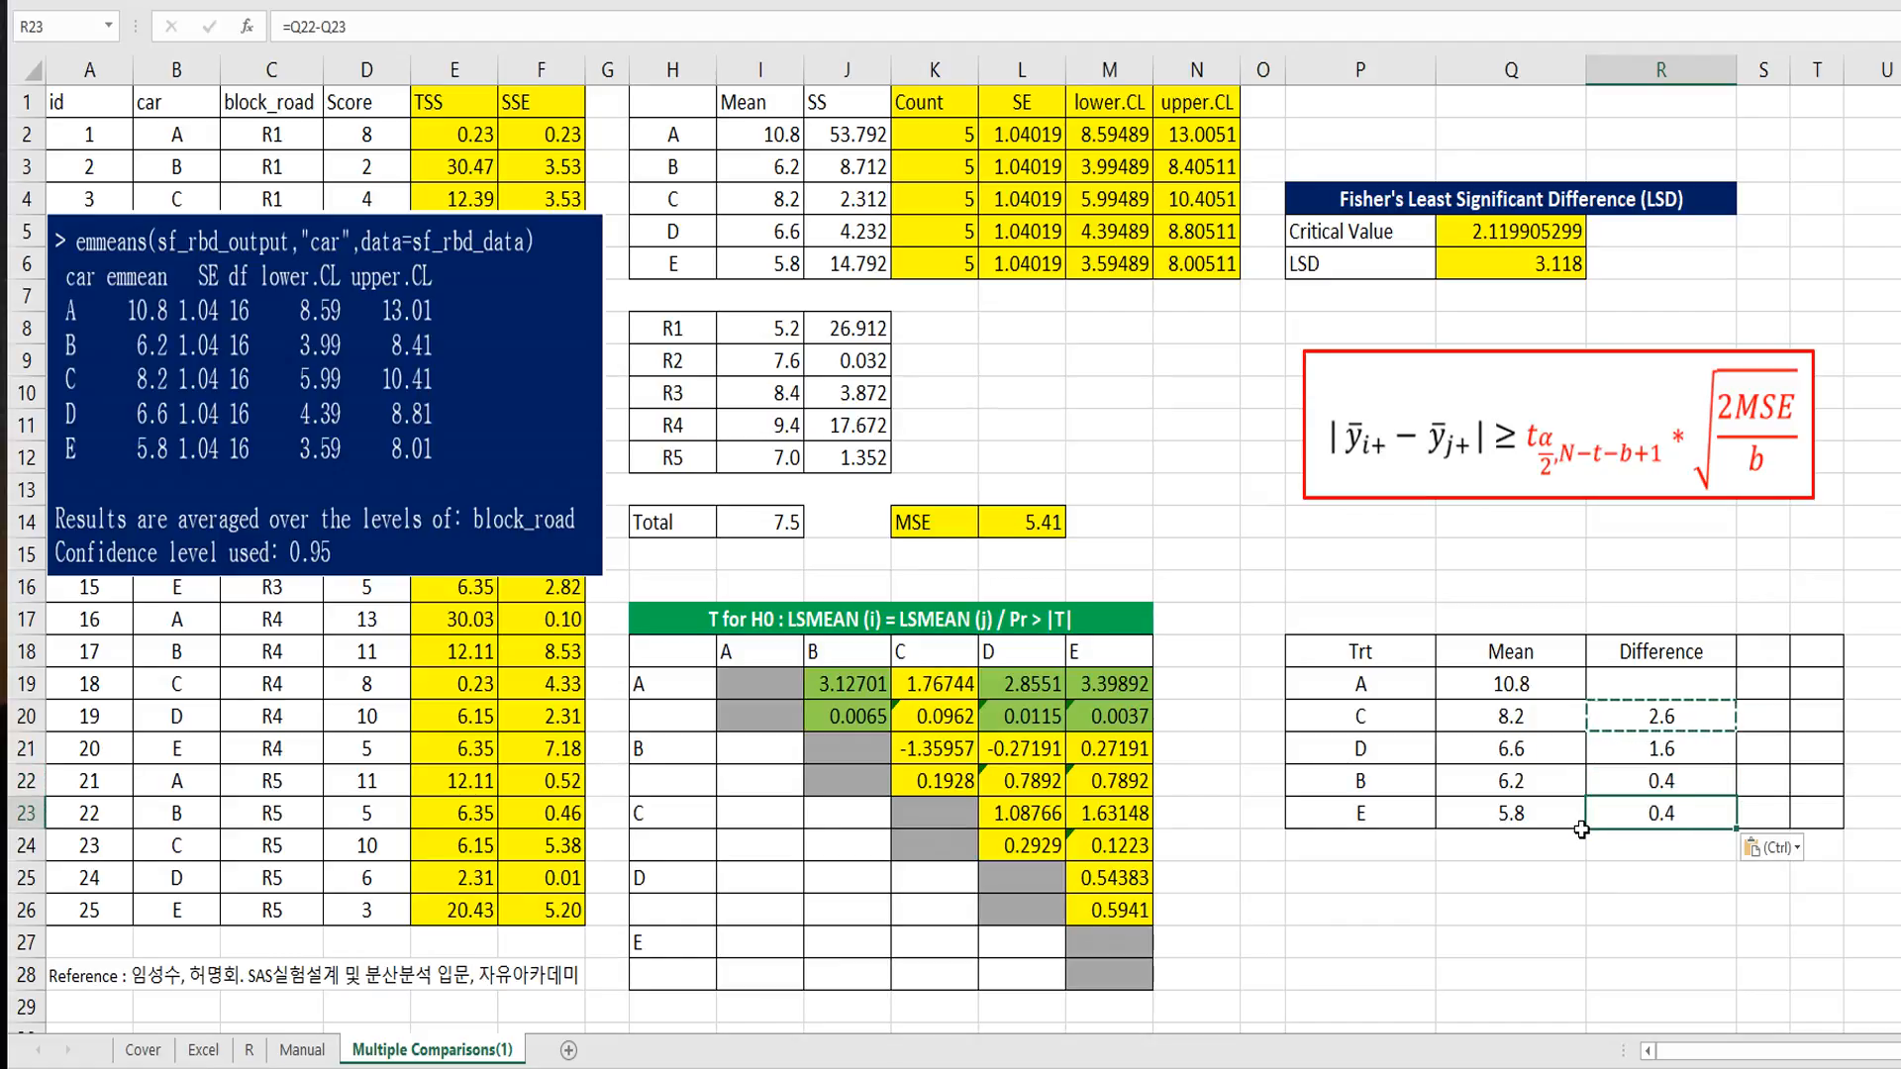
Step: Check the difference between cars A and C and mark both with the group letter A in S19:S20
{"action": "left_click", "coordinate": [1649, 721]}
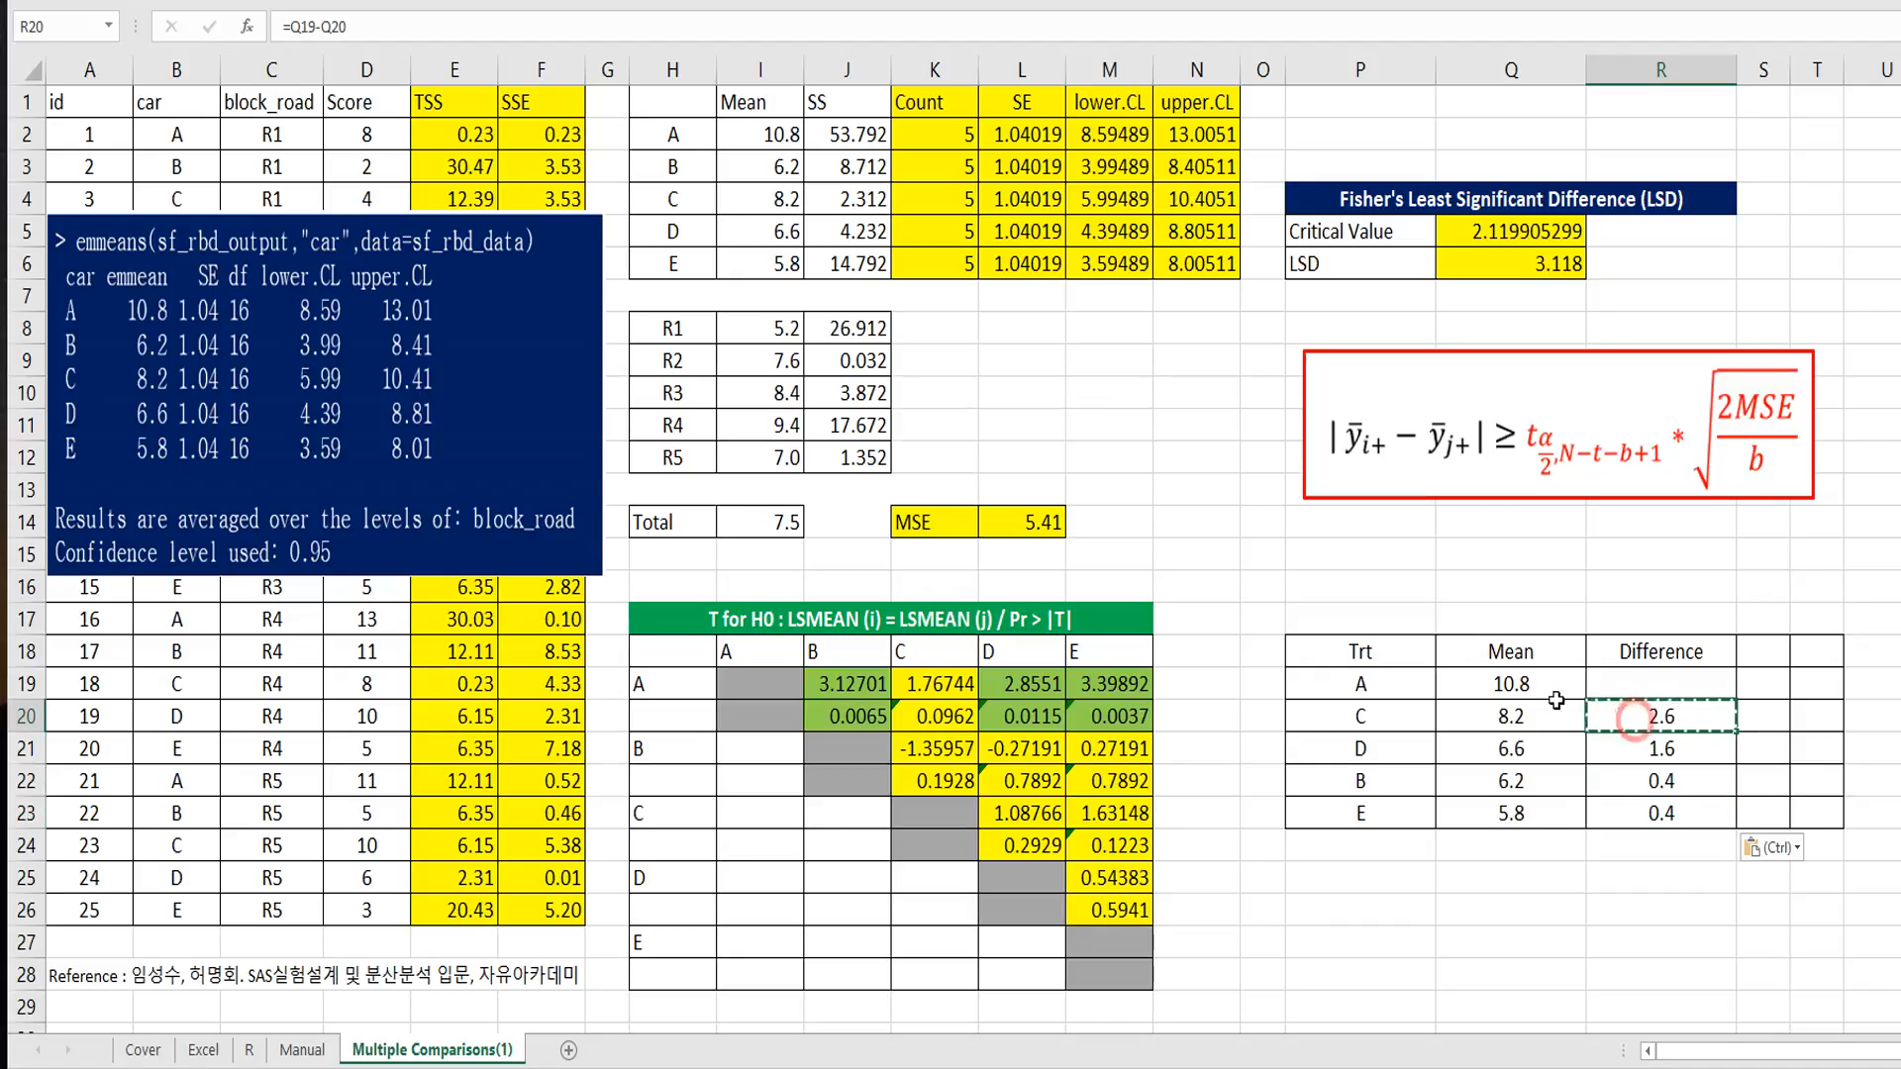
{"action": "left_click_drag", "start_coordinate": [1419, 696], "coordinate": [1416, 720]}
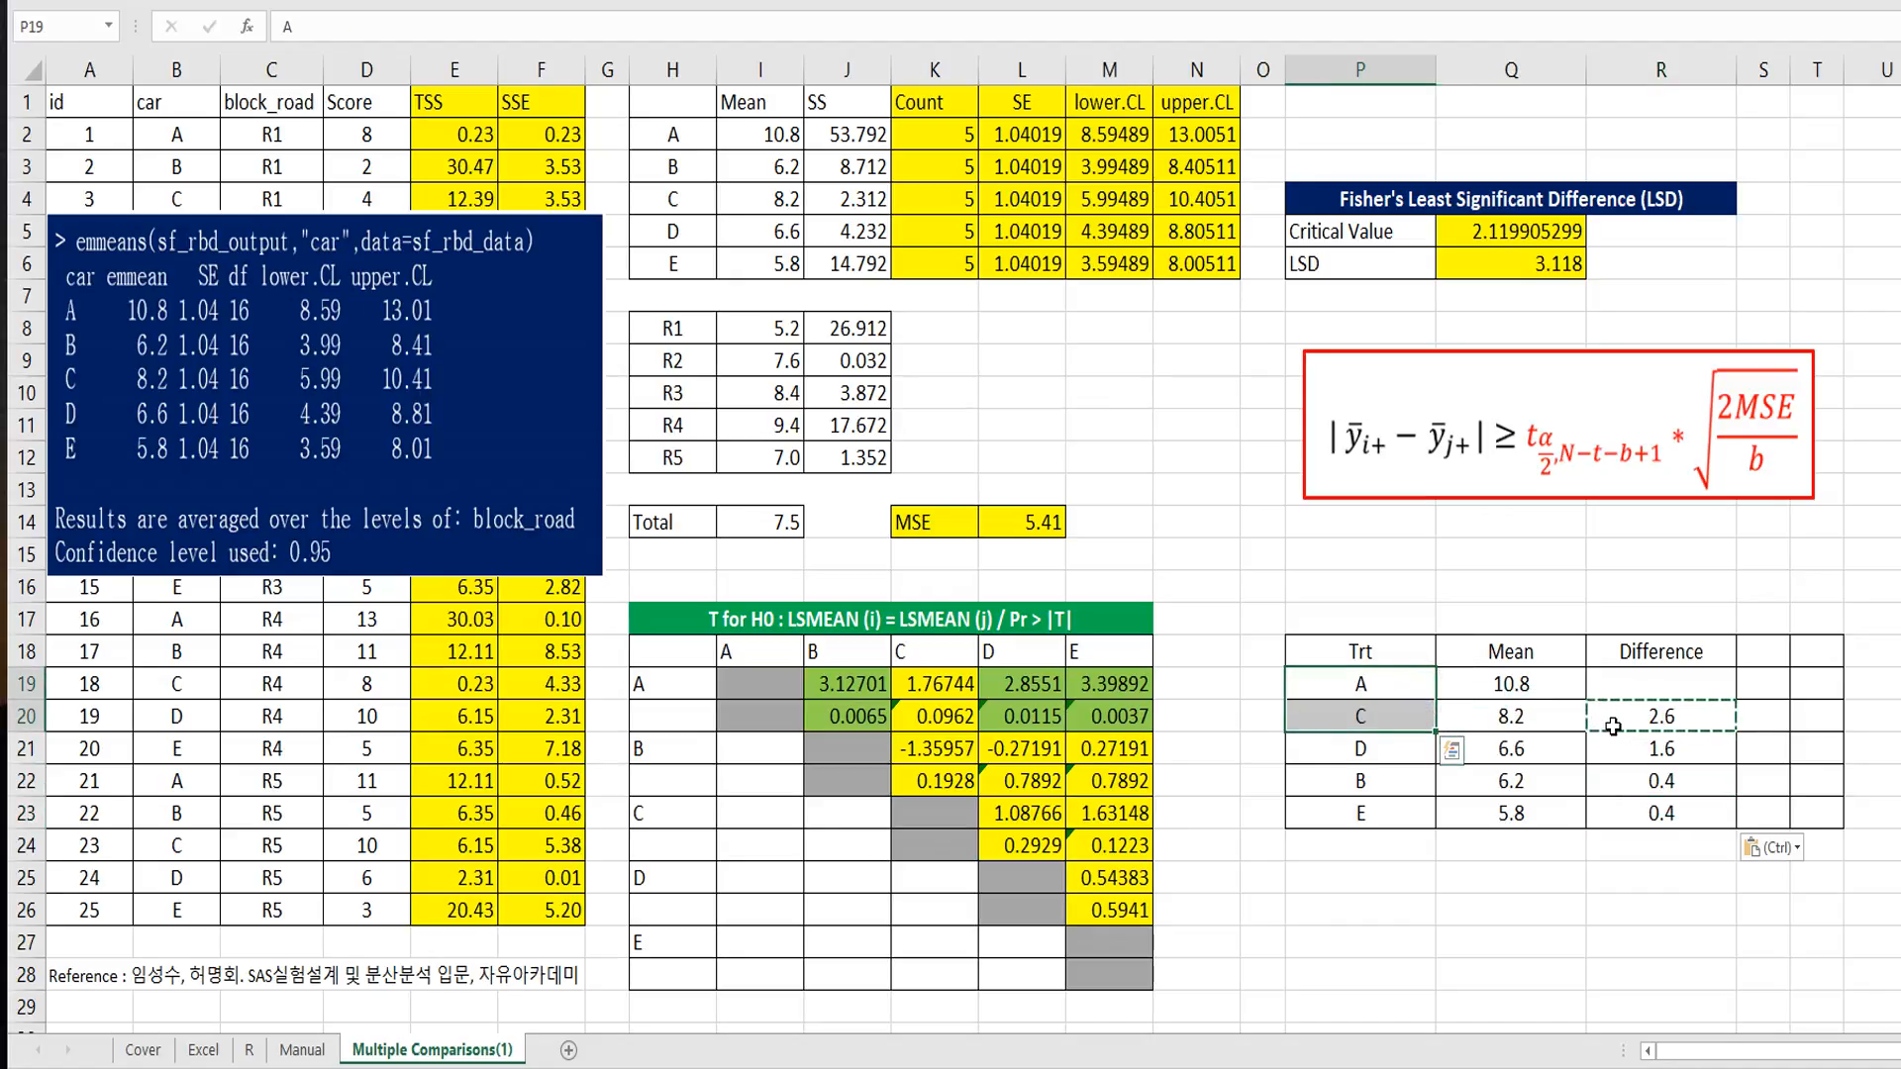
{"action": "left_click", "coordinate": [1754, 726]}
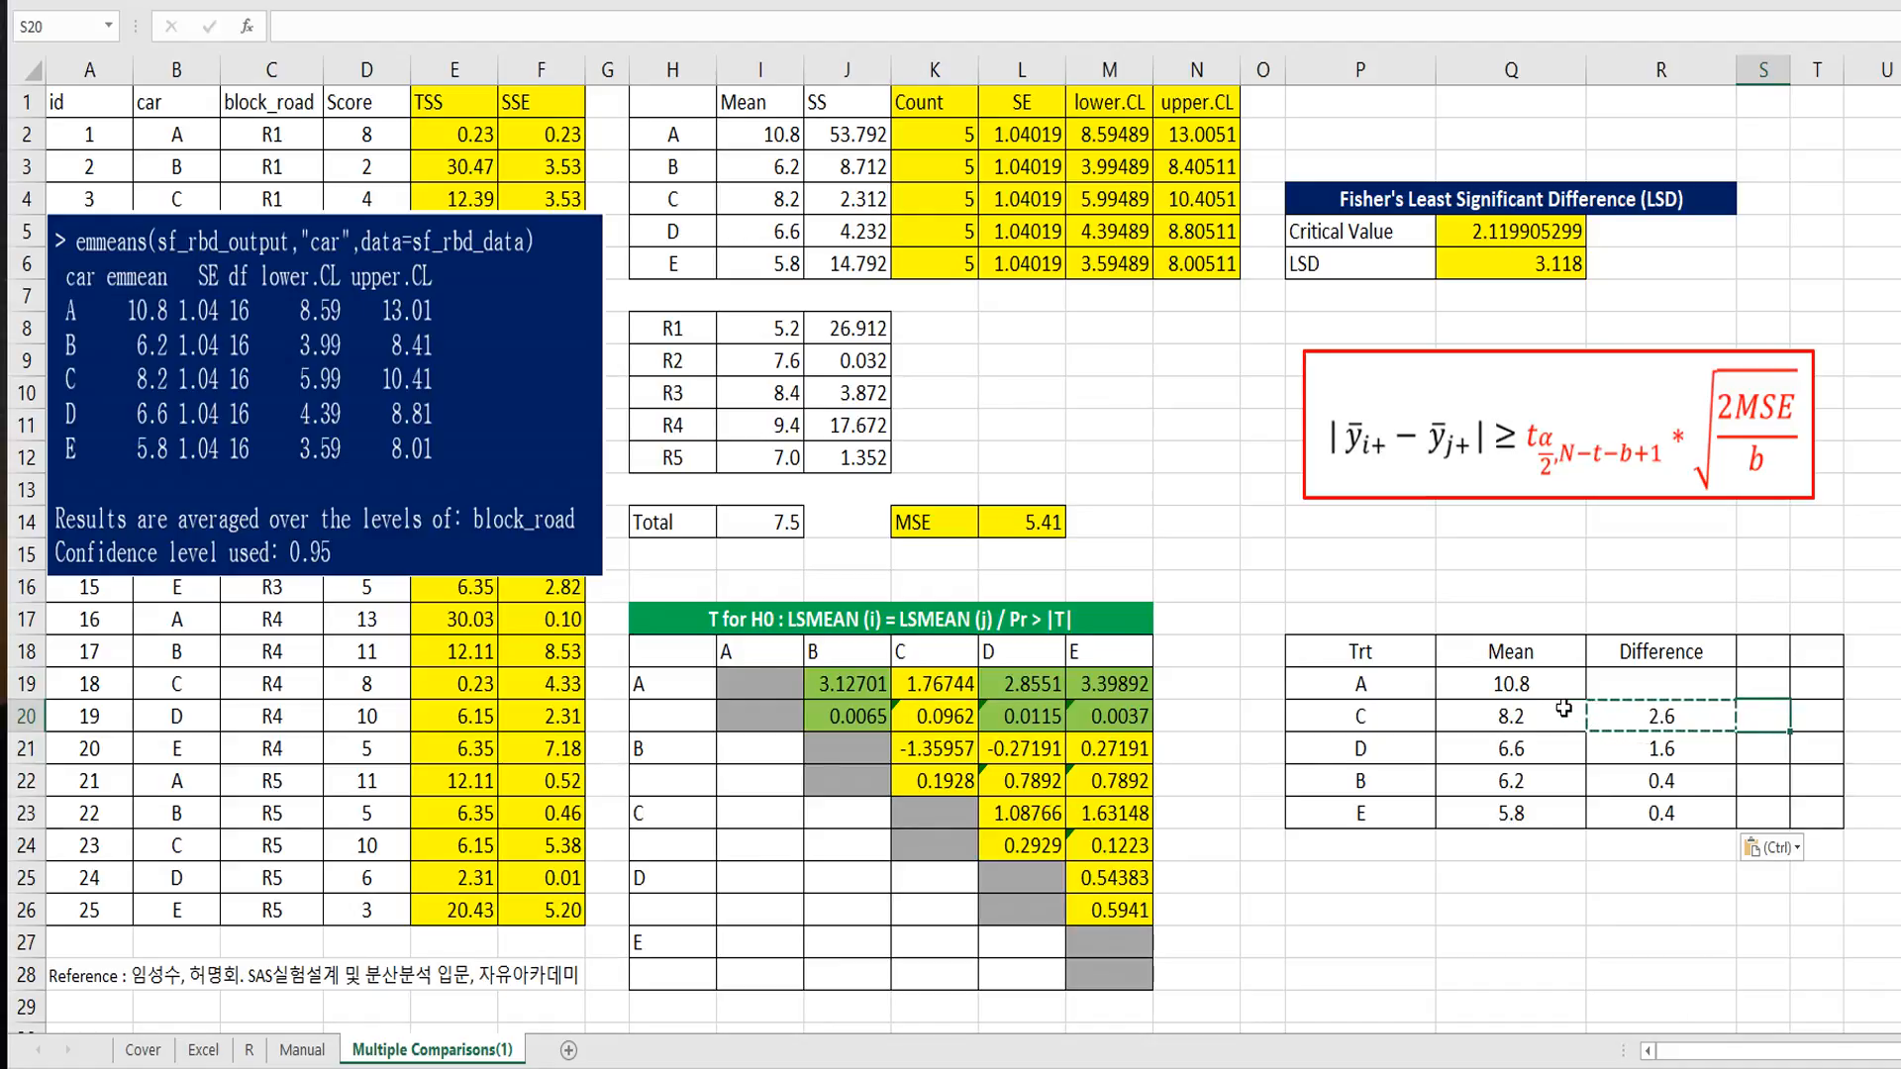
{"action": "key", "text": "Up"}
{"action": "type", "text": "A"}
{"action": "key", "text": "Return"}
{"action": "type", "text": "A"}
{"action": "key", "text": "Return"}
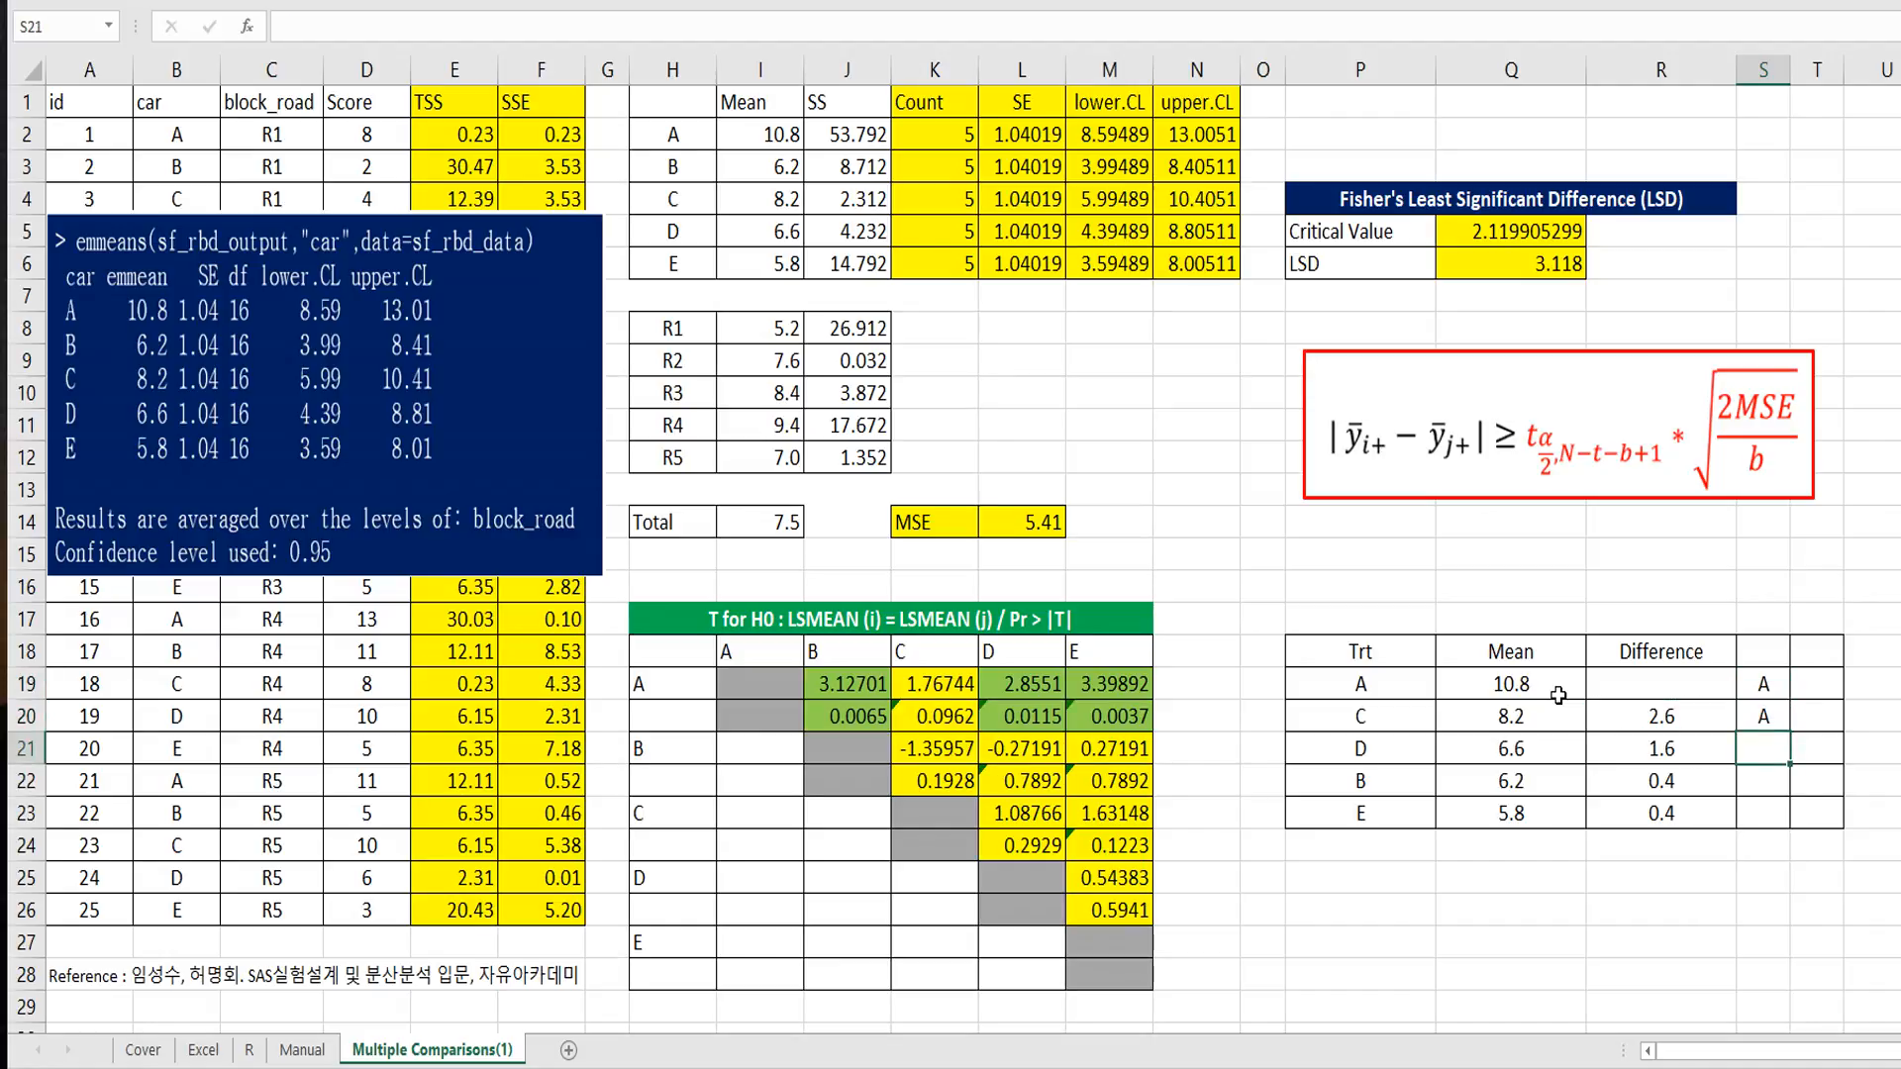
Step: Examine the difference between cars C and D, and compare the means of cars A and D
{"action": "key", "text": "Left"}
{"action": "key", "text": "Left"}
{"action": "key", "text": "Left"}
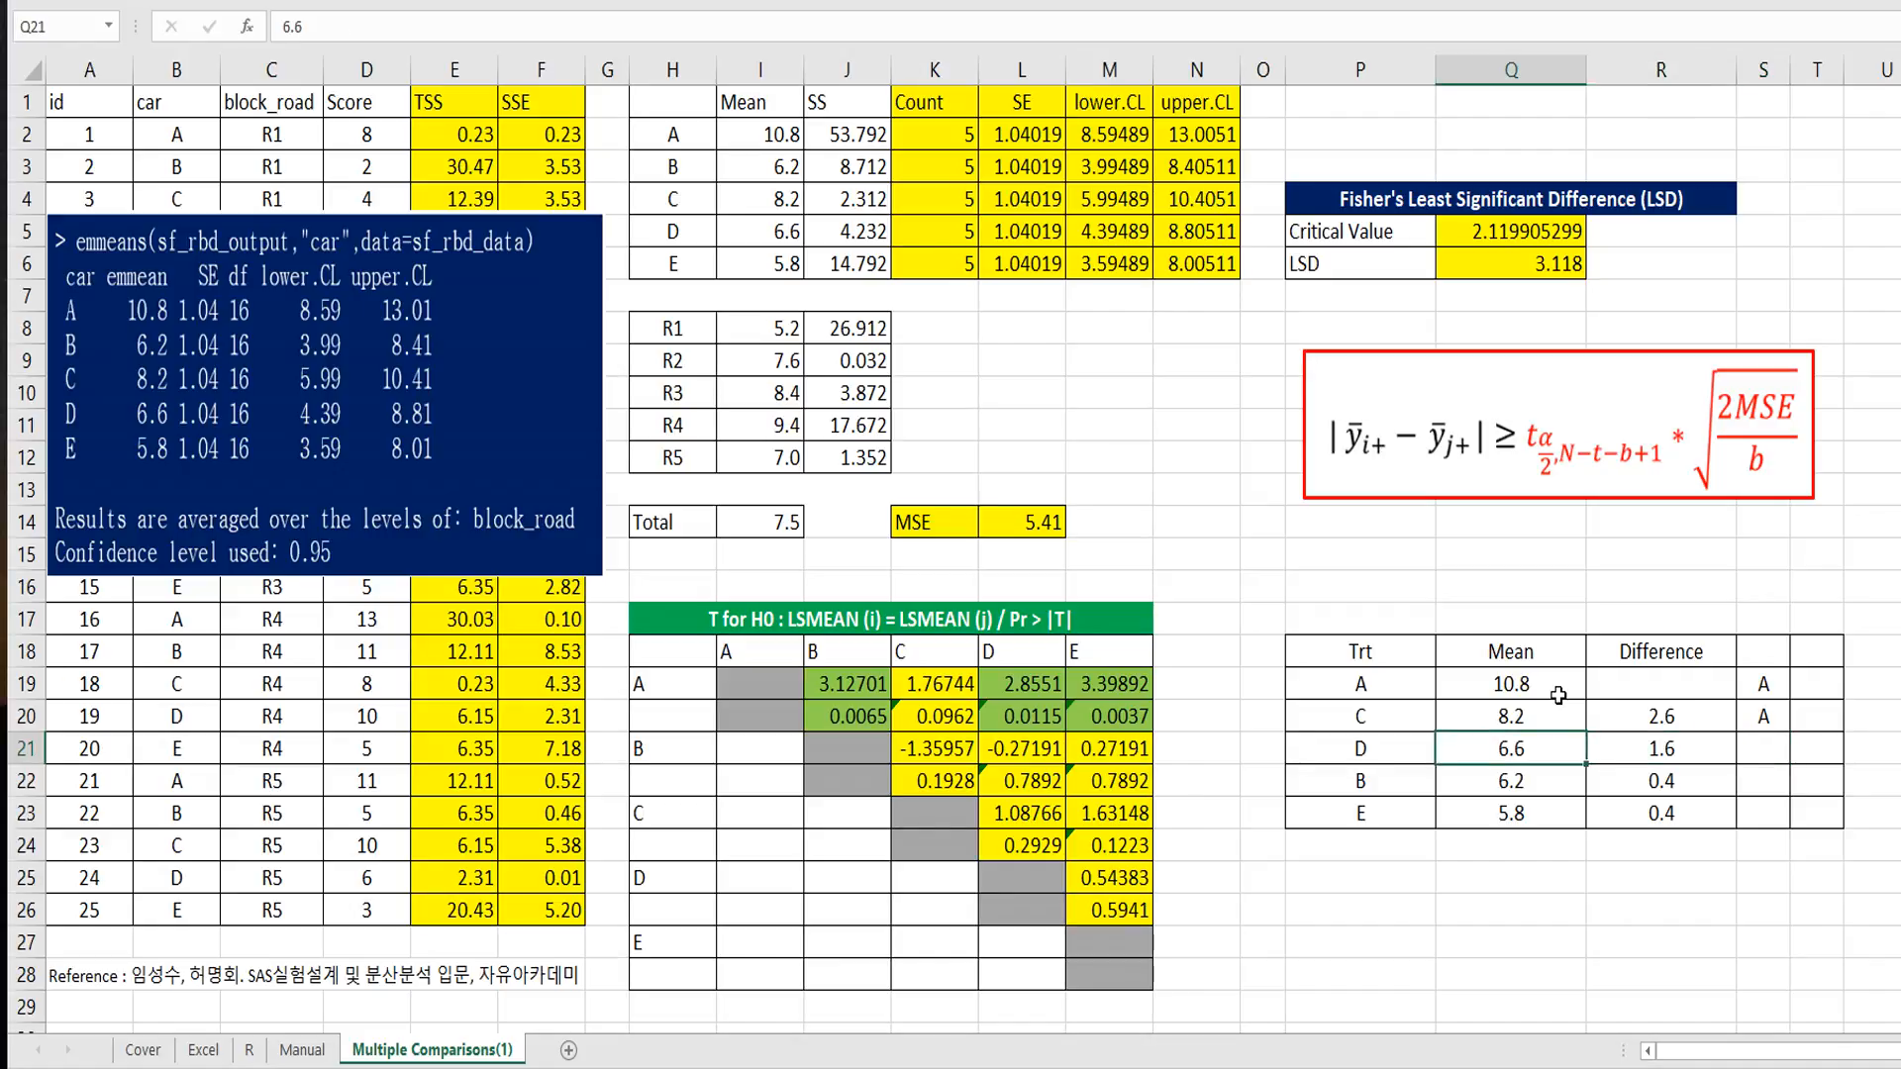
{"action": "key", "text": "Up"}
{"action": "key", "text": "shift+Down"}
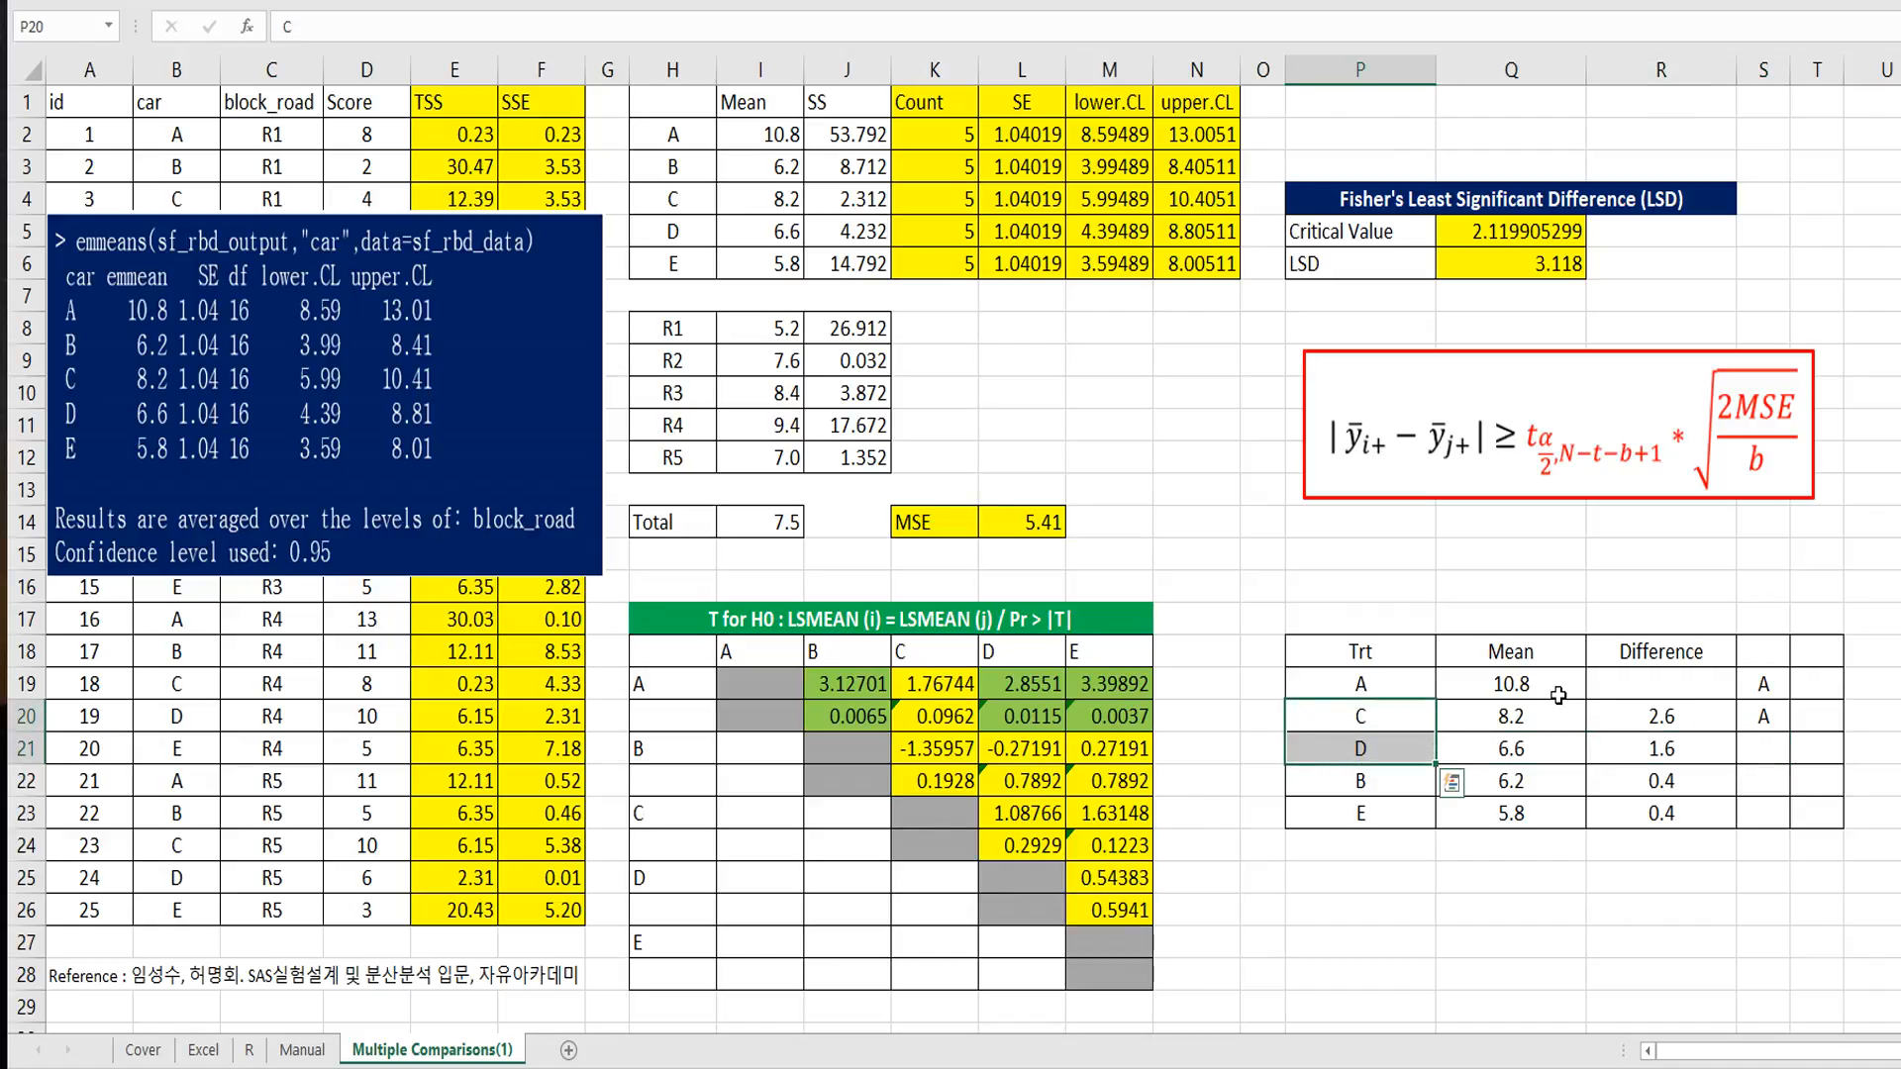
{"action": "key", "text": "Right"}
{"action": "key", "text": "Right"}
{"action": "key", "text": "Down"}
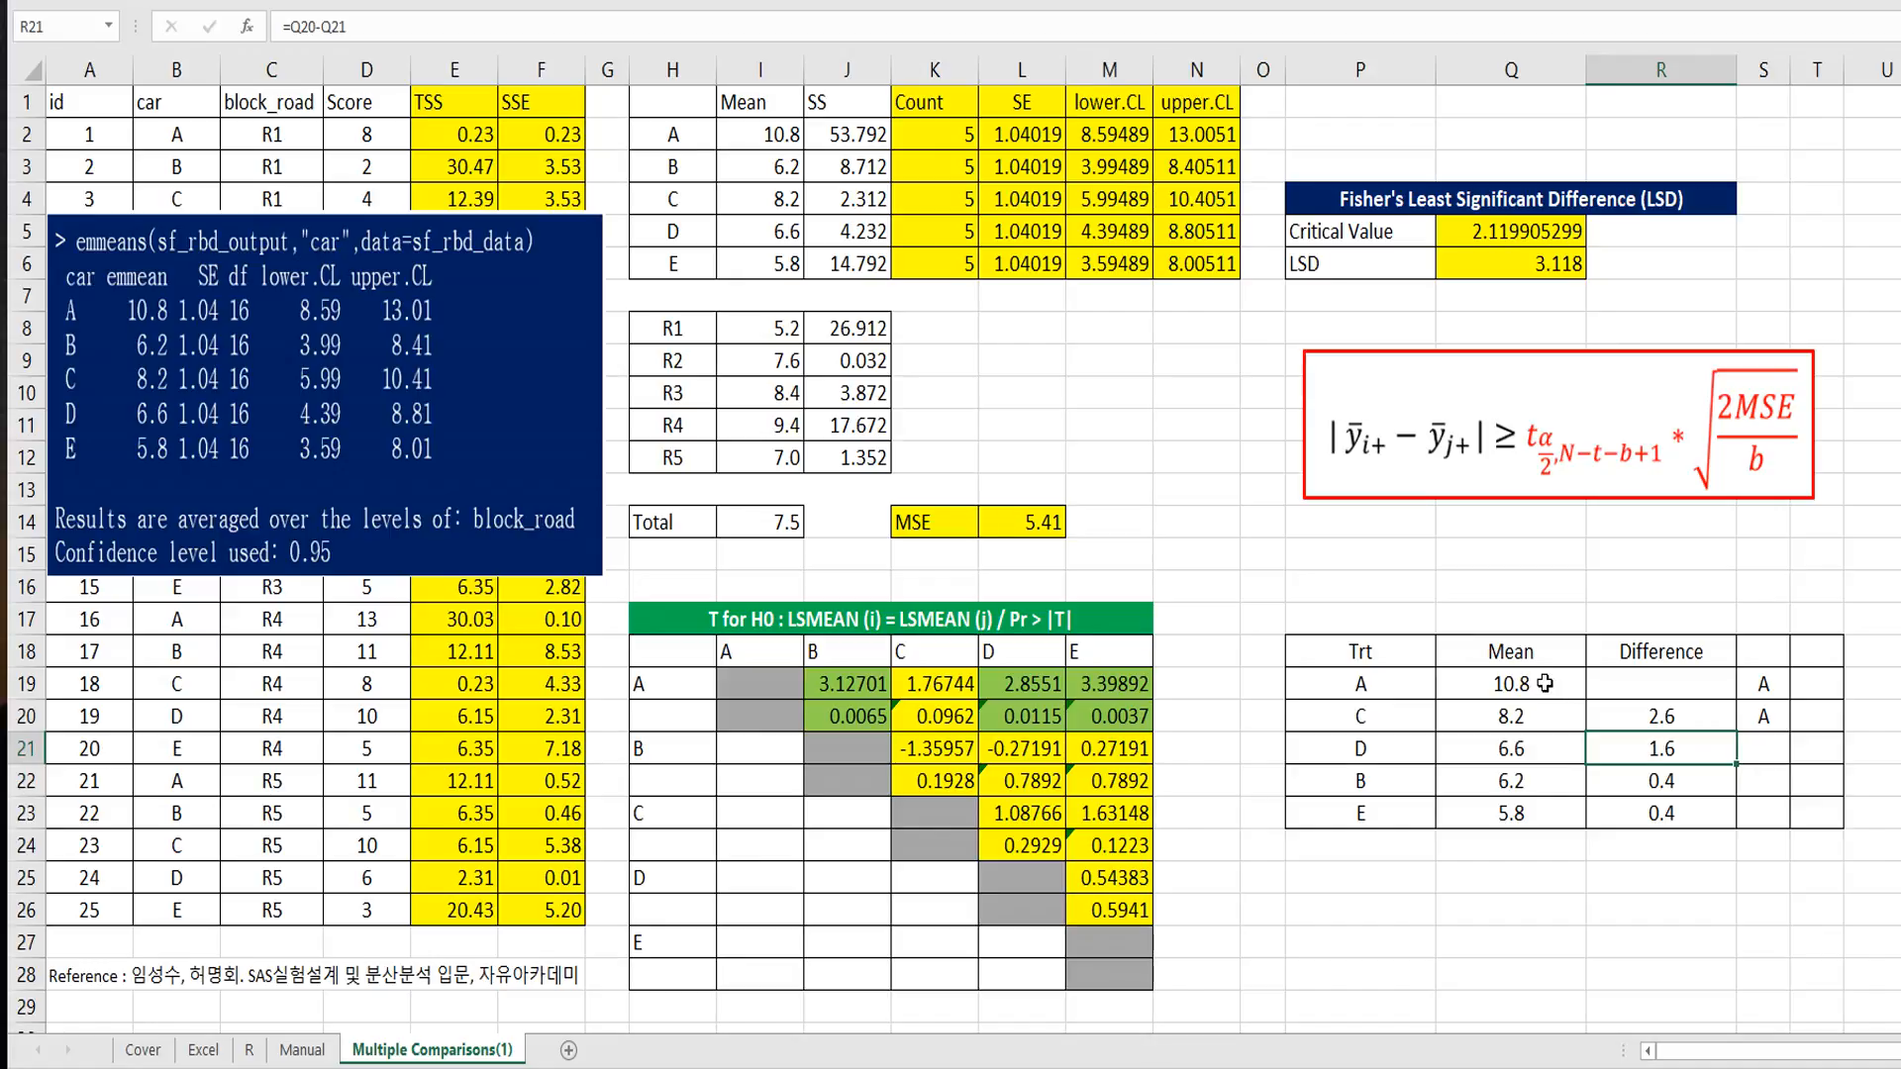
{"action": "left_click", "coordinate": [1545, 684]}
{"action": "left_click", "coordinate": [1540, 748], "text": "ctrl"}
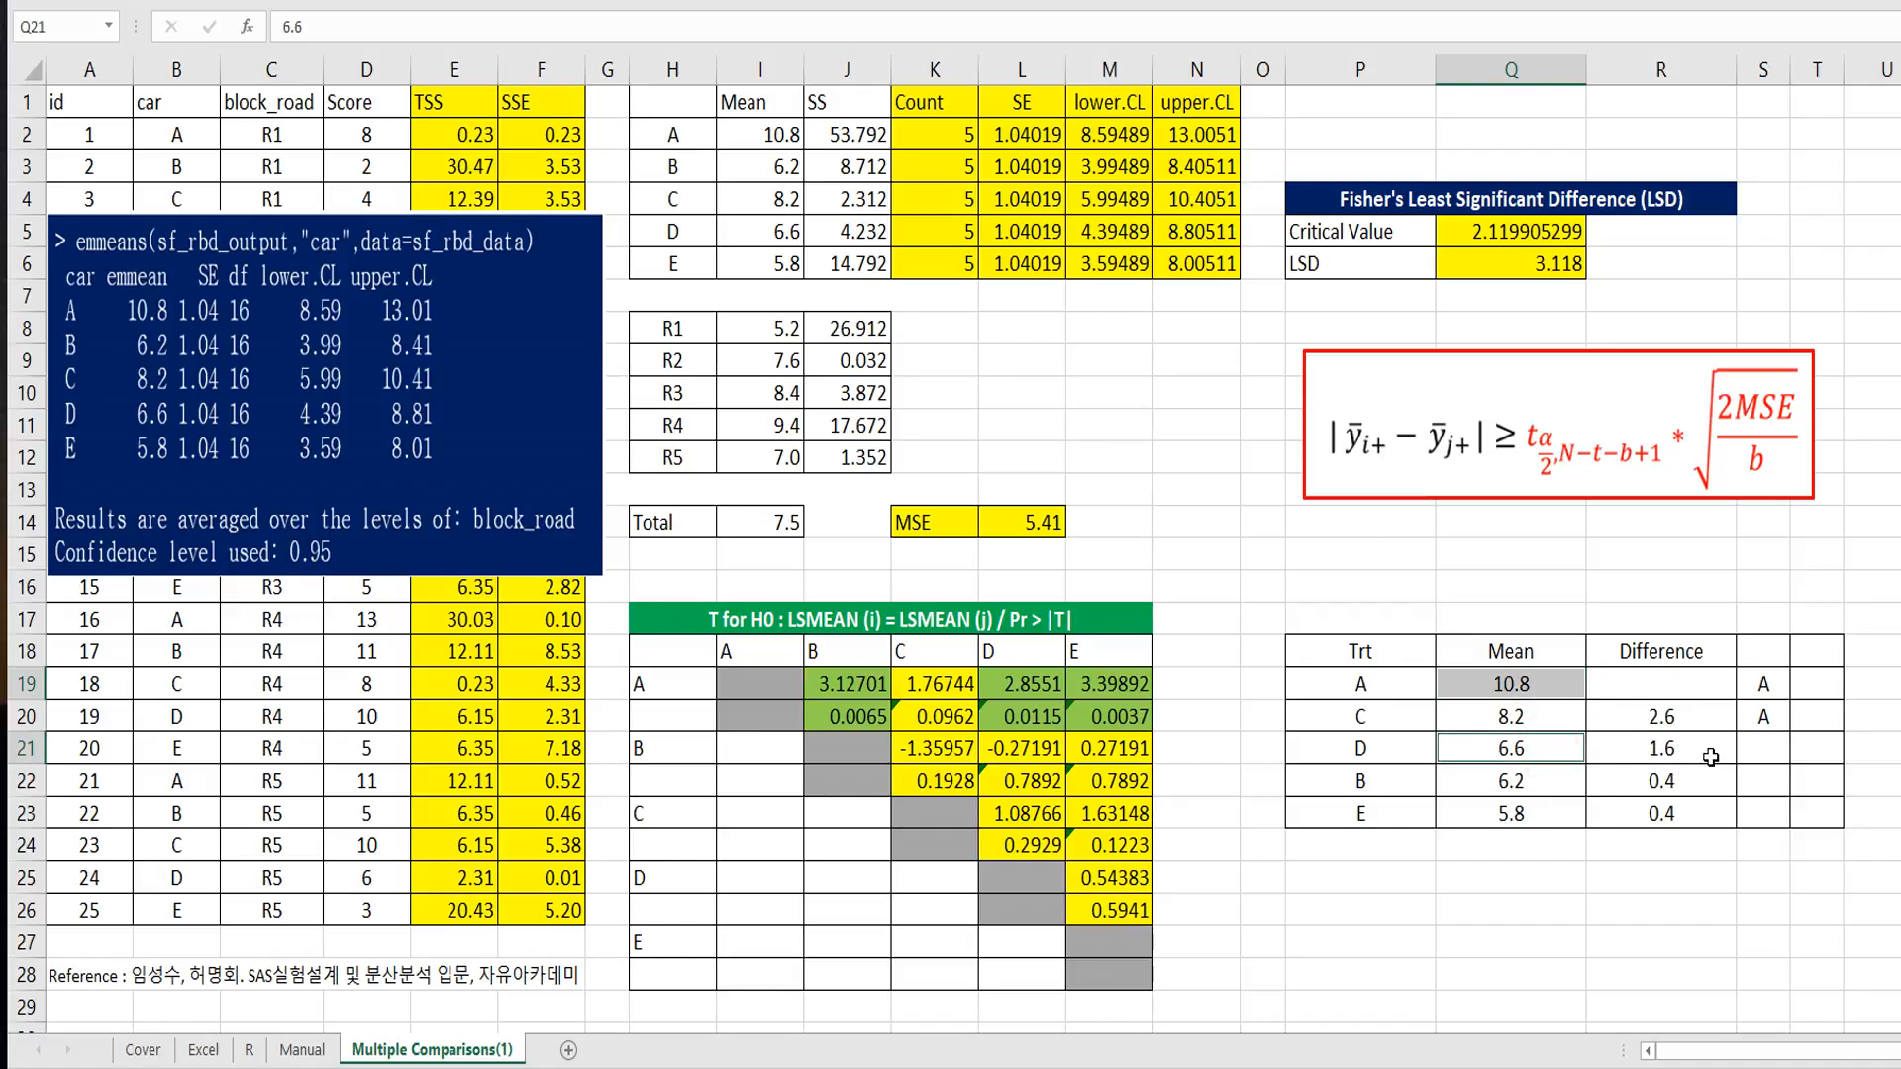
Step: Mark cars D, B and E with the group letter B in T21:T23
{"action": "left_click", "coordinate": [1812, 751]}
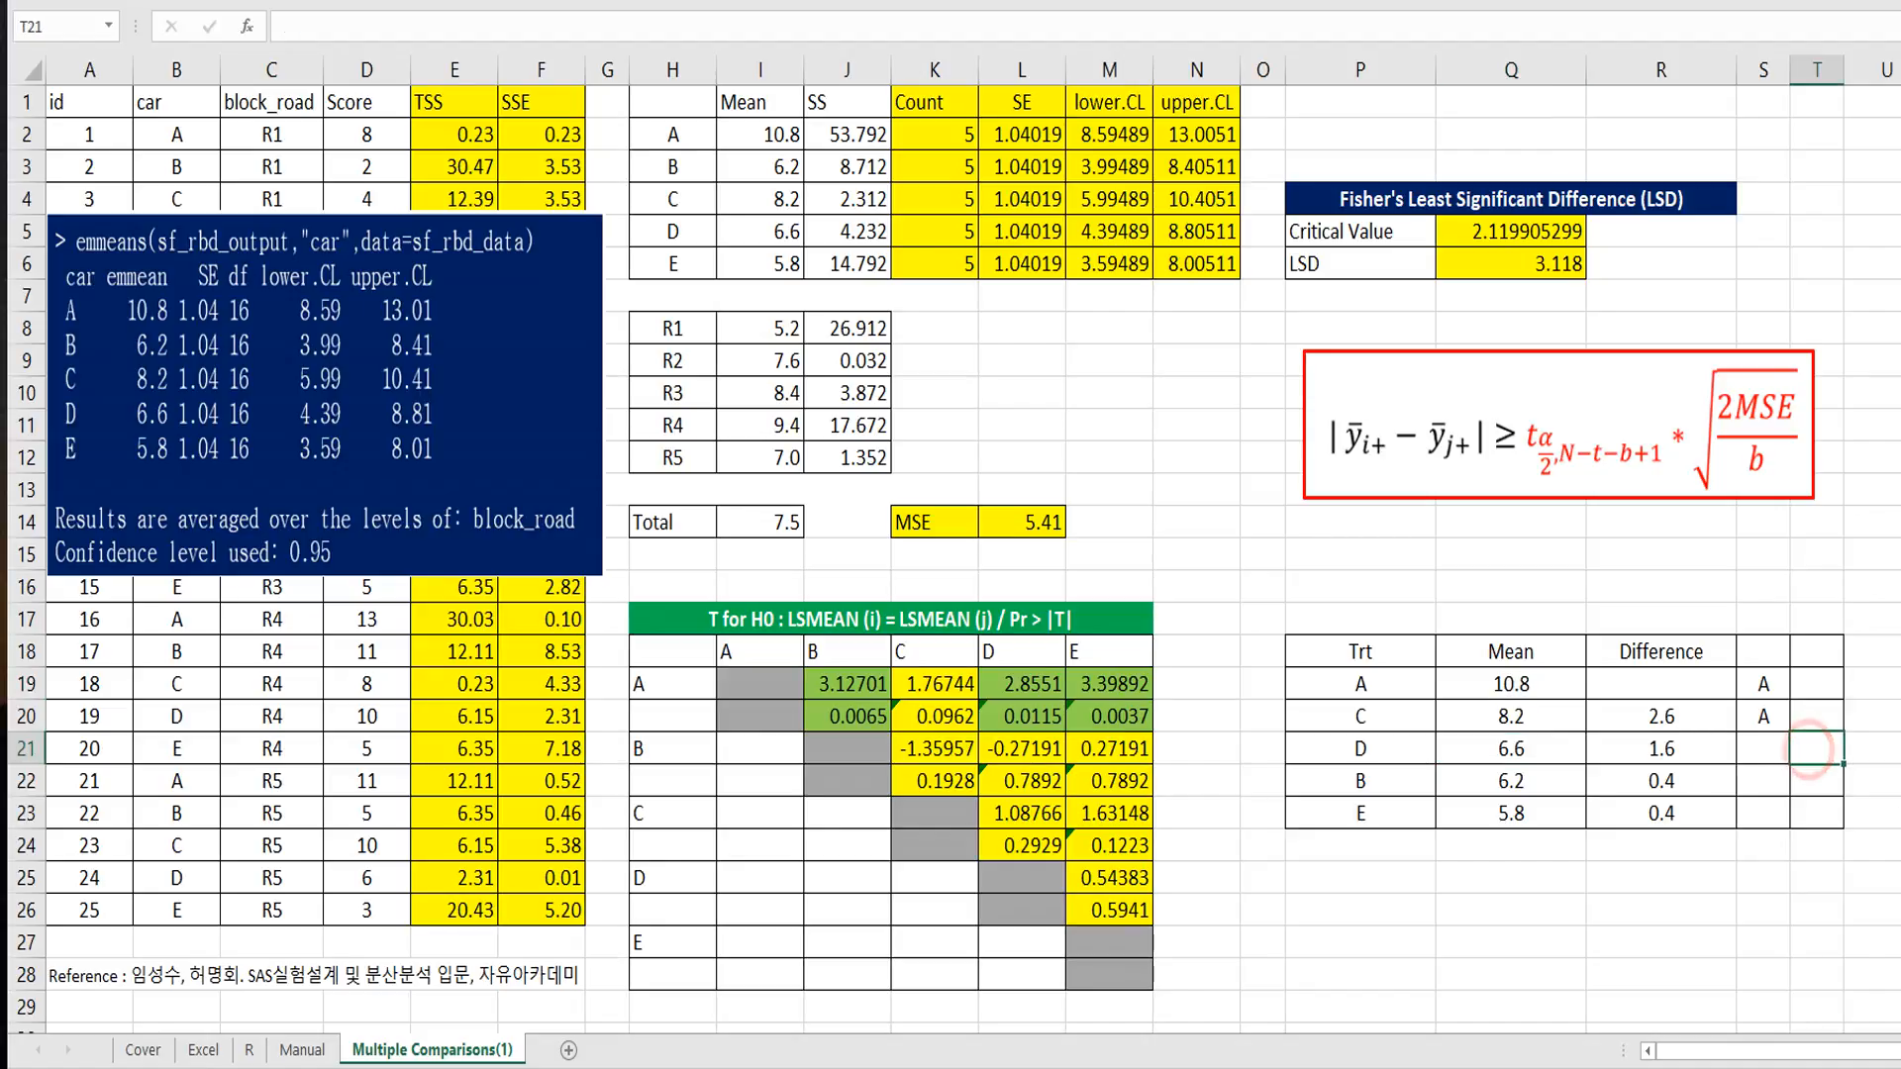
{"action": "type", "text": "B"}
{"action": "key", "text": "Return"}
{"action": "type", "text": "B"}
{"action": "key", "text": "Return"}
{"action": "key", "text": "Return"}
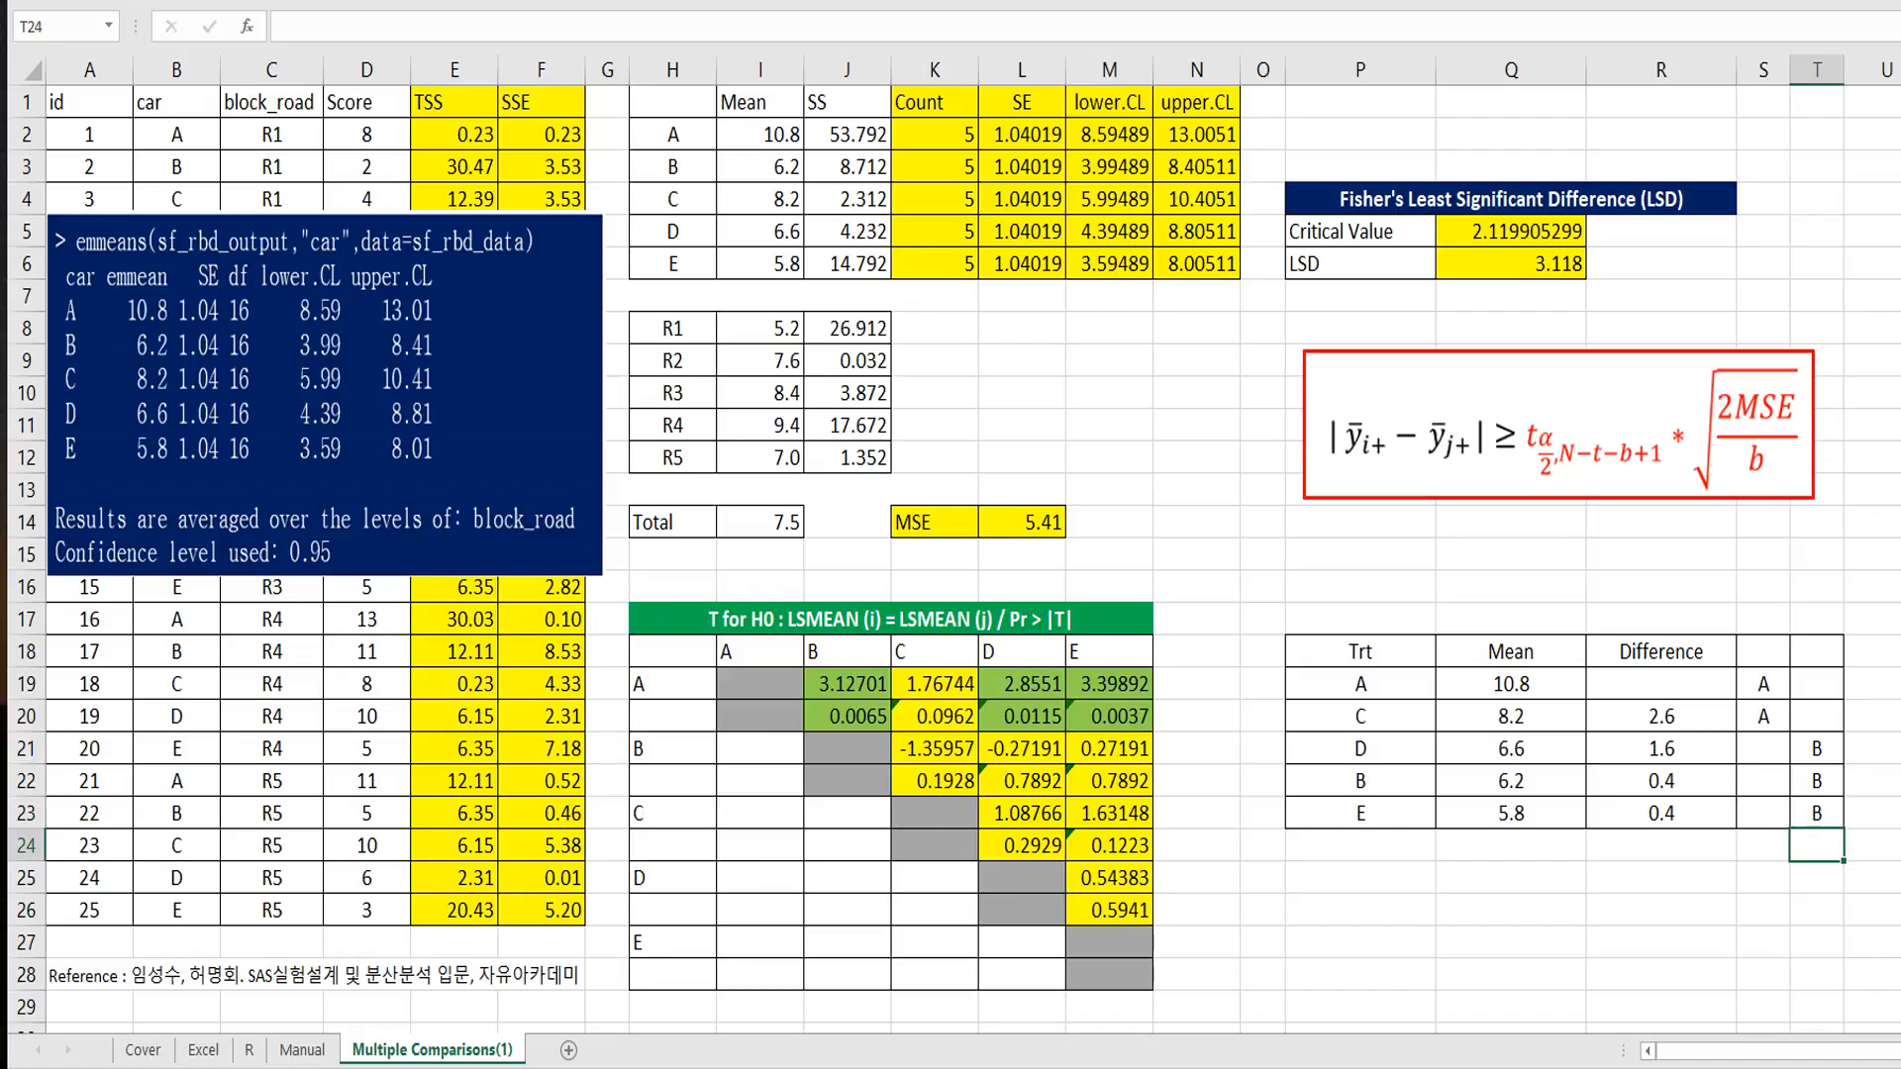
Step: Add the group letter B for car C in T20
{"action": "key", "text": "Up"}
{"action": "key", "text": "Up"}
{"action": "key", "text": "Up"}
{"action": "key", "text": "Up"}
{"action": "key", "text": "Up"}
{"action": "key", "text": "Down"}
{"action": "type", "text": "B"}
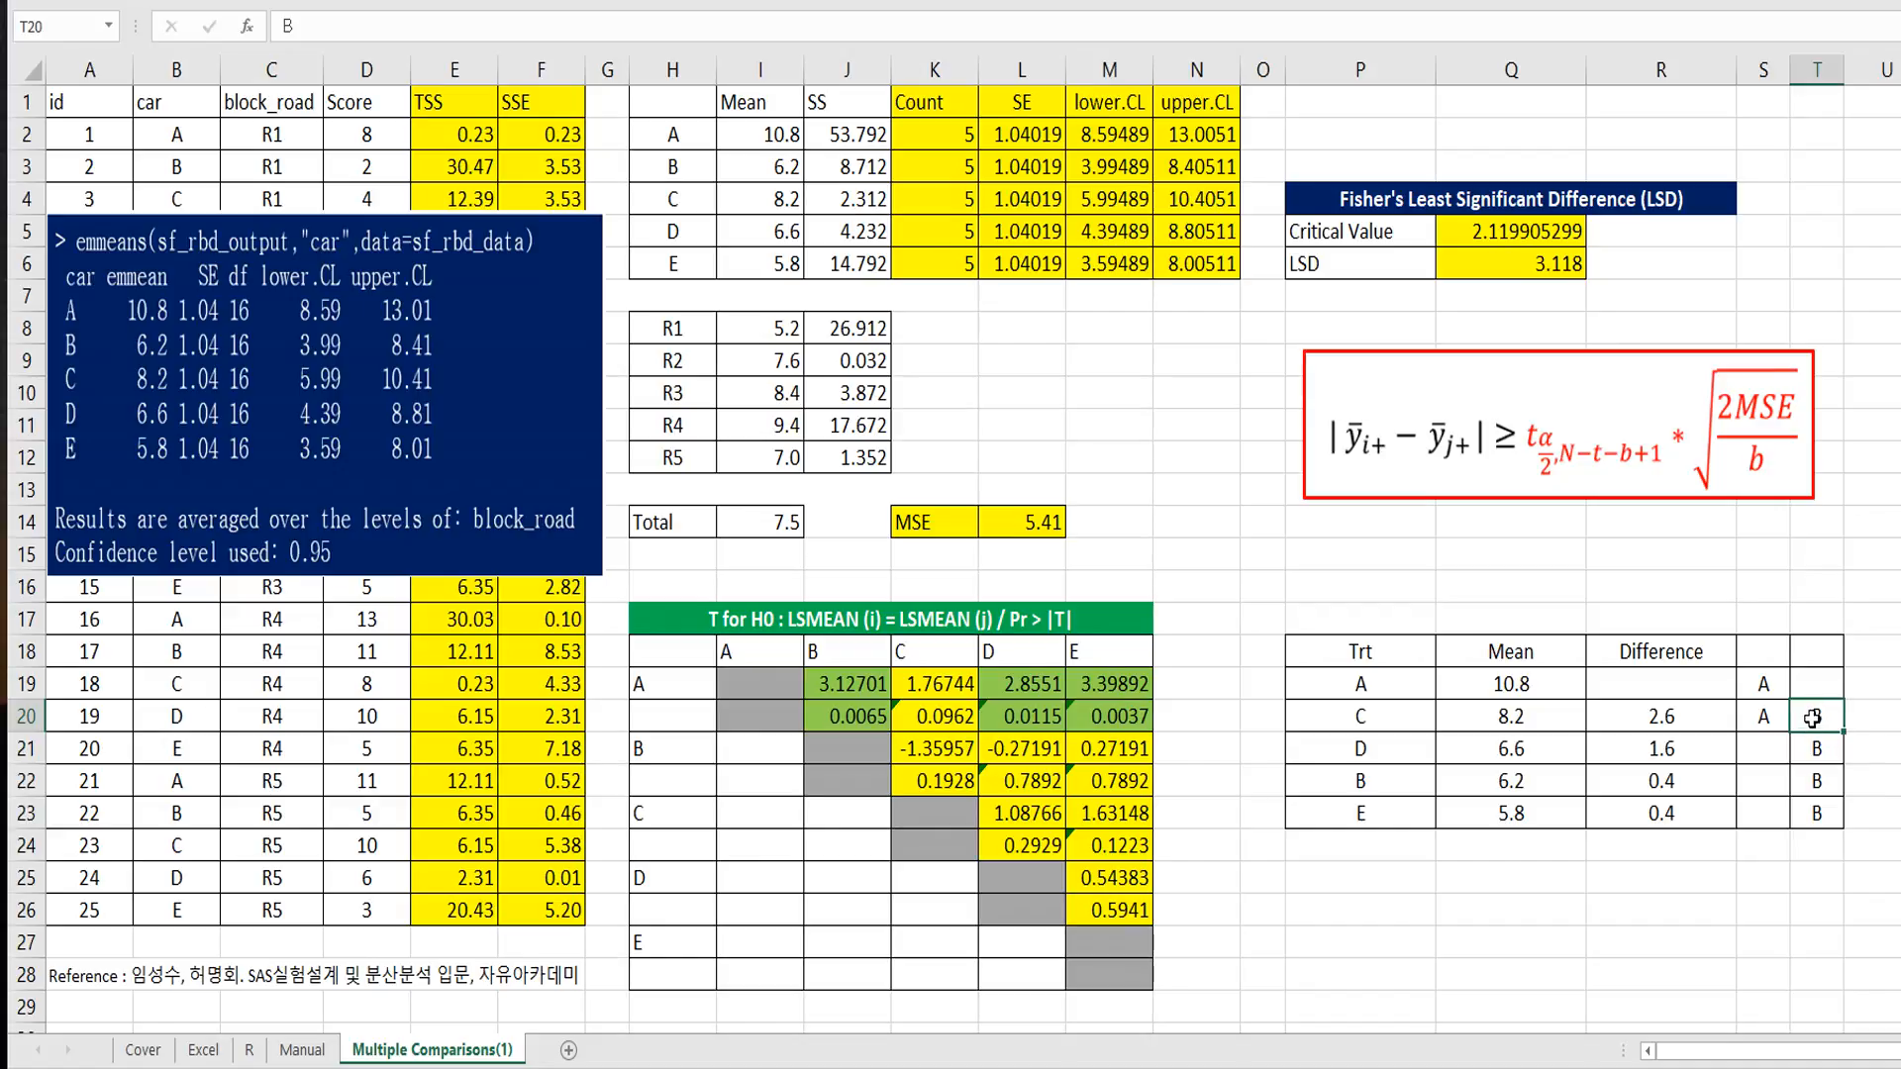
Step: Review the group letters in S19:T23, checking which cars share a letter and which do not
{"action": "left_click_drag", "start_coordinate": [1816, 716], "coordinate": [1763, 716]}
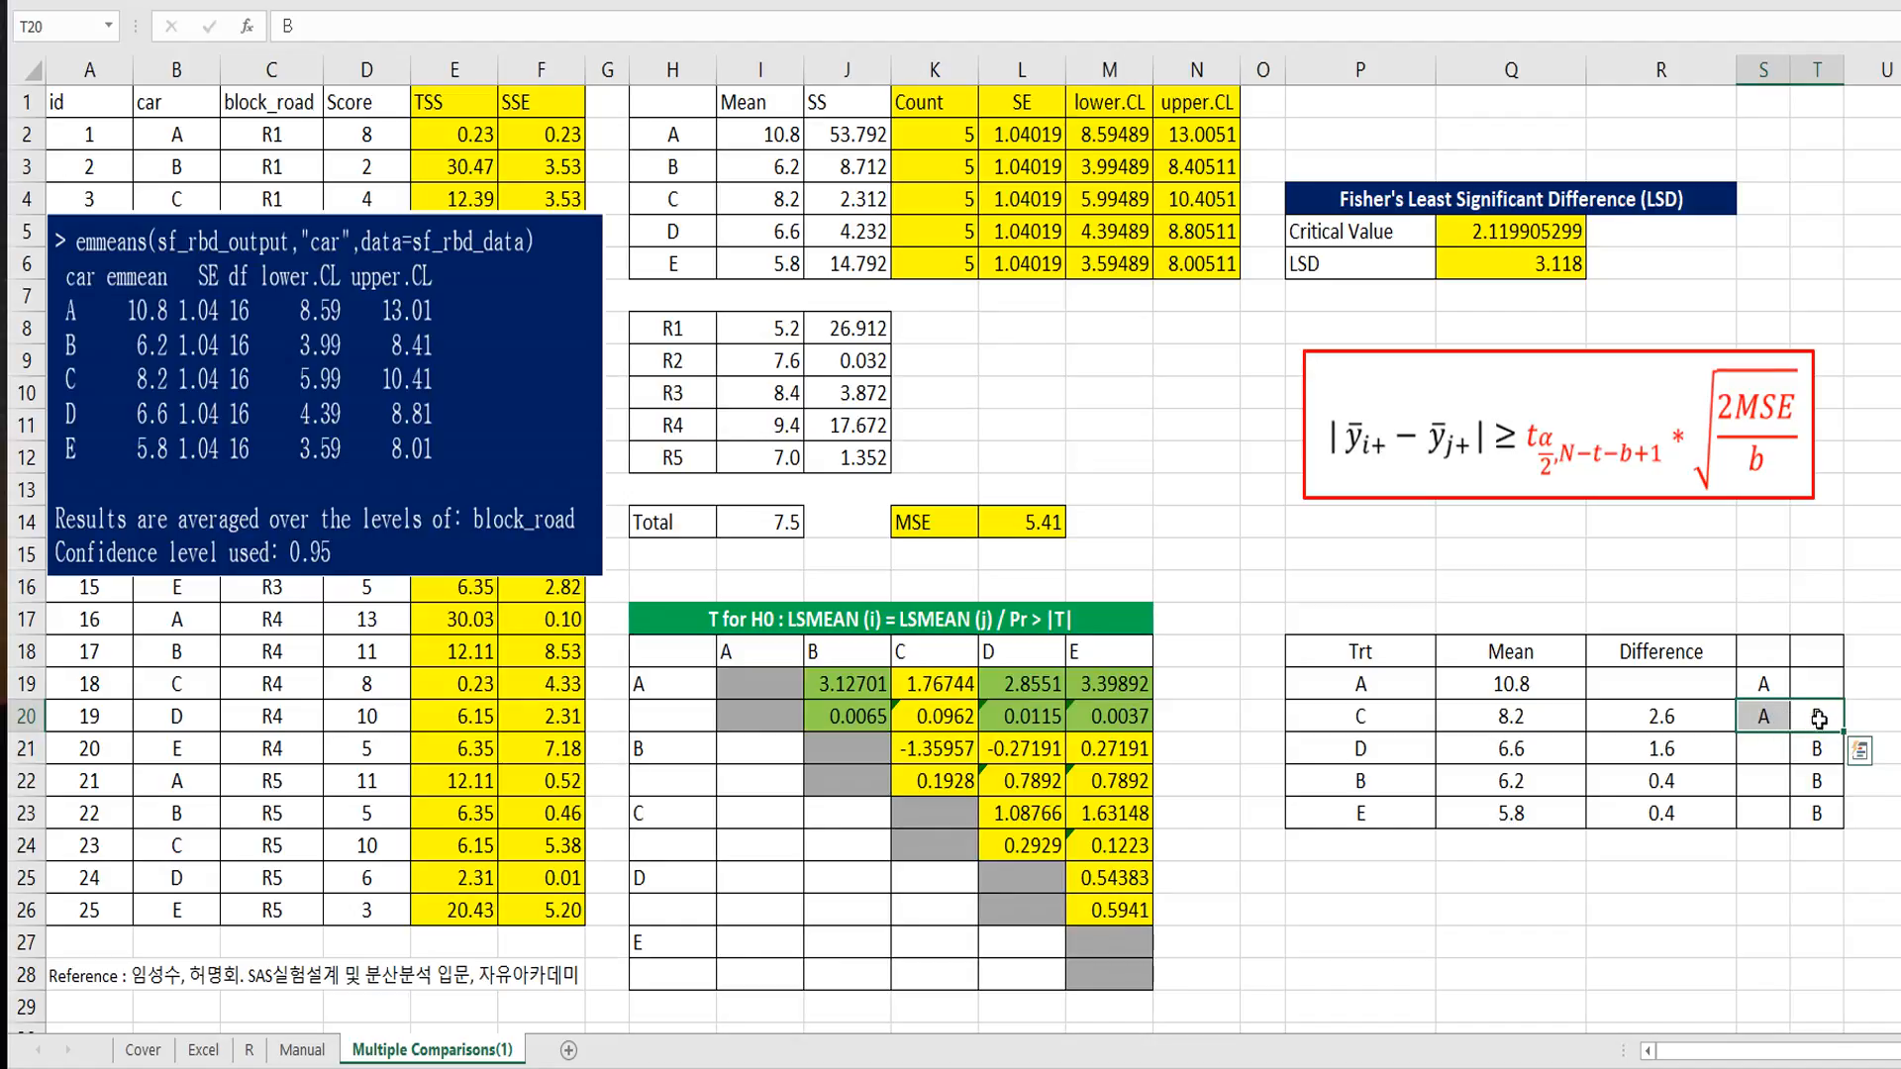
{"action": "left_click", "coordinate": [1764, 781]}
{"action": "left_click_drag", "start_coordinate": [1767, 688], "coordinate": [1815, 814]}
{"action": "left_click", "coordinate": [1765, 905]}
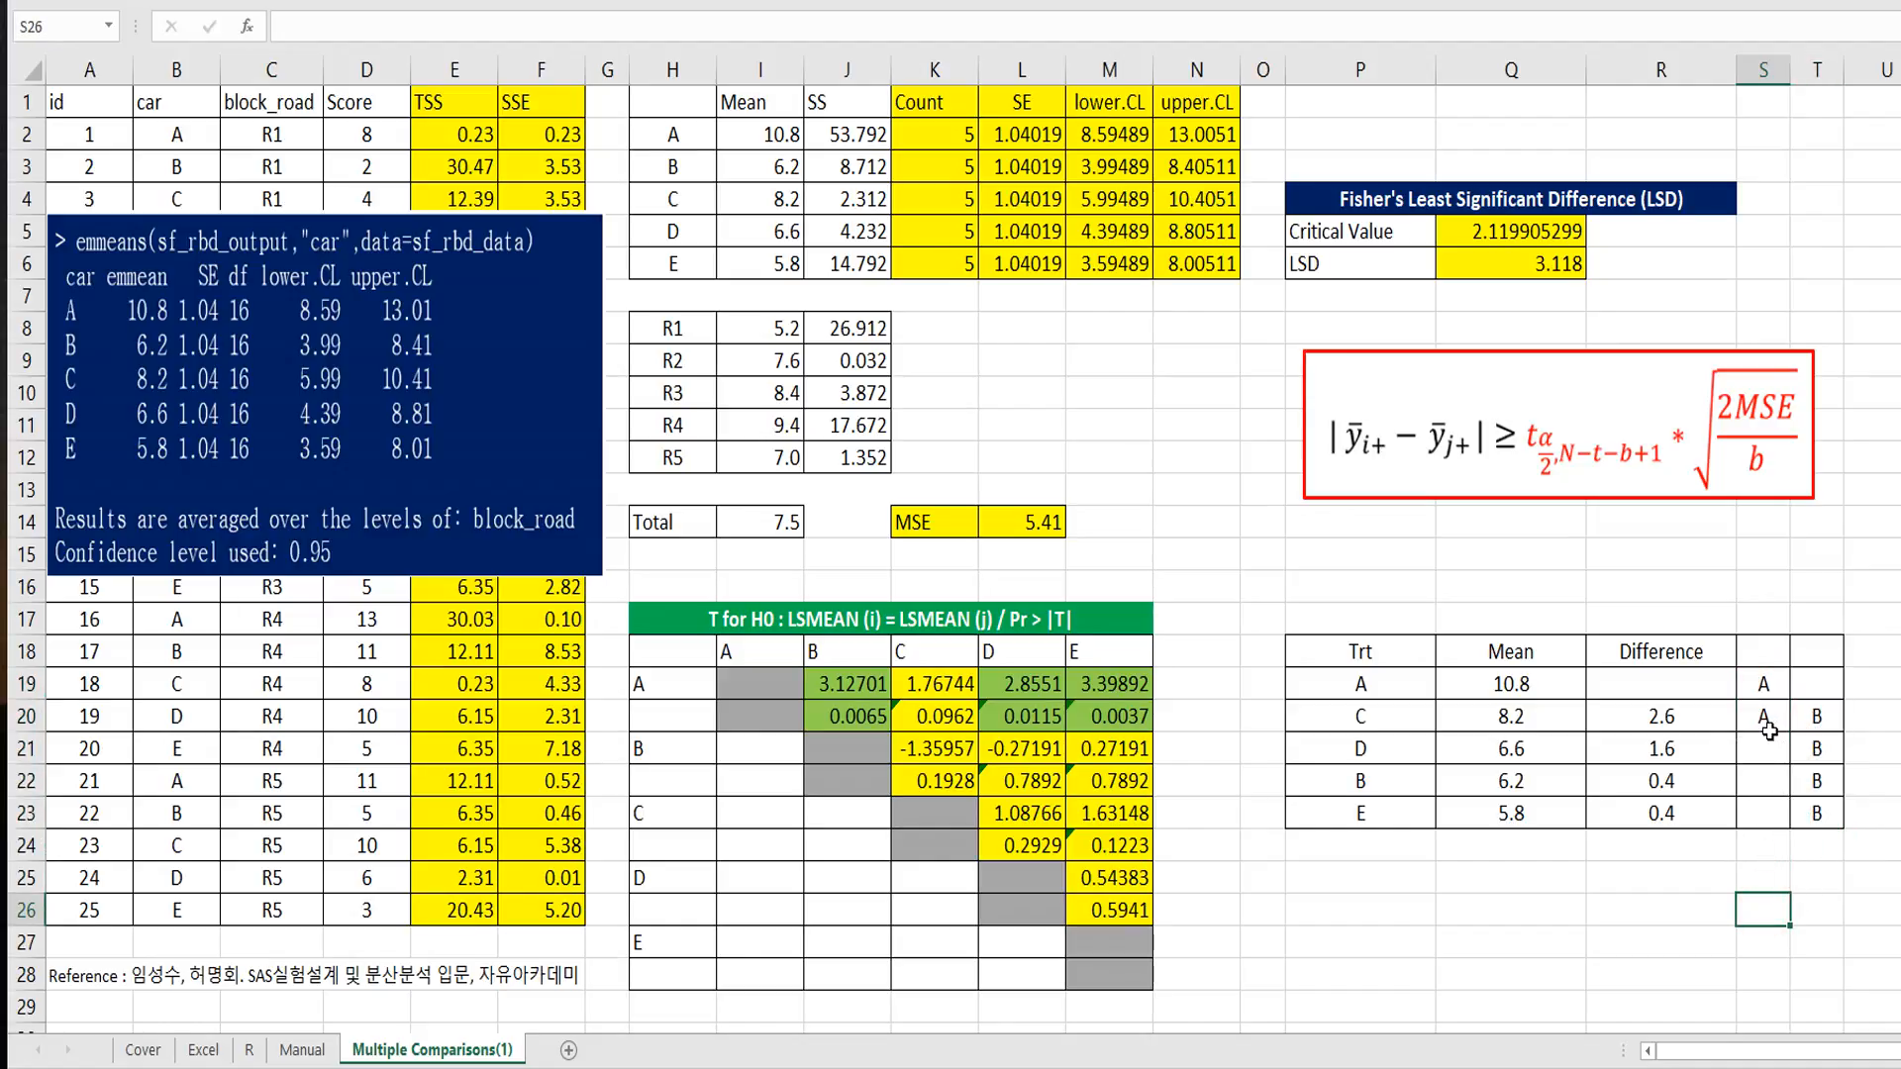
{"action": "left_click_drag", "start_coordinate": [1764, 684], "coordinate": [1767, 715]}
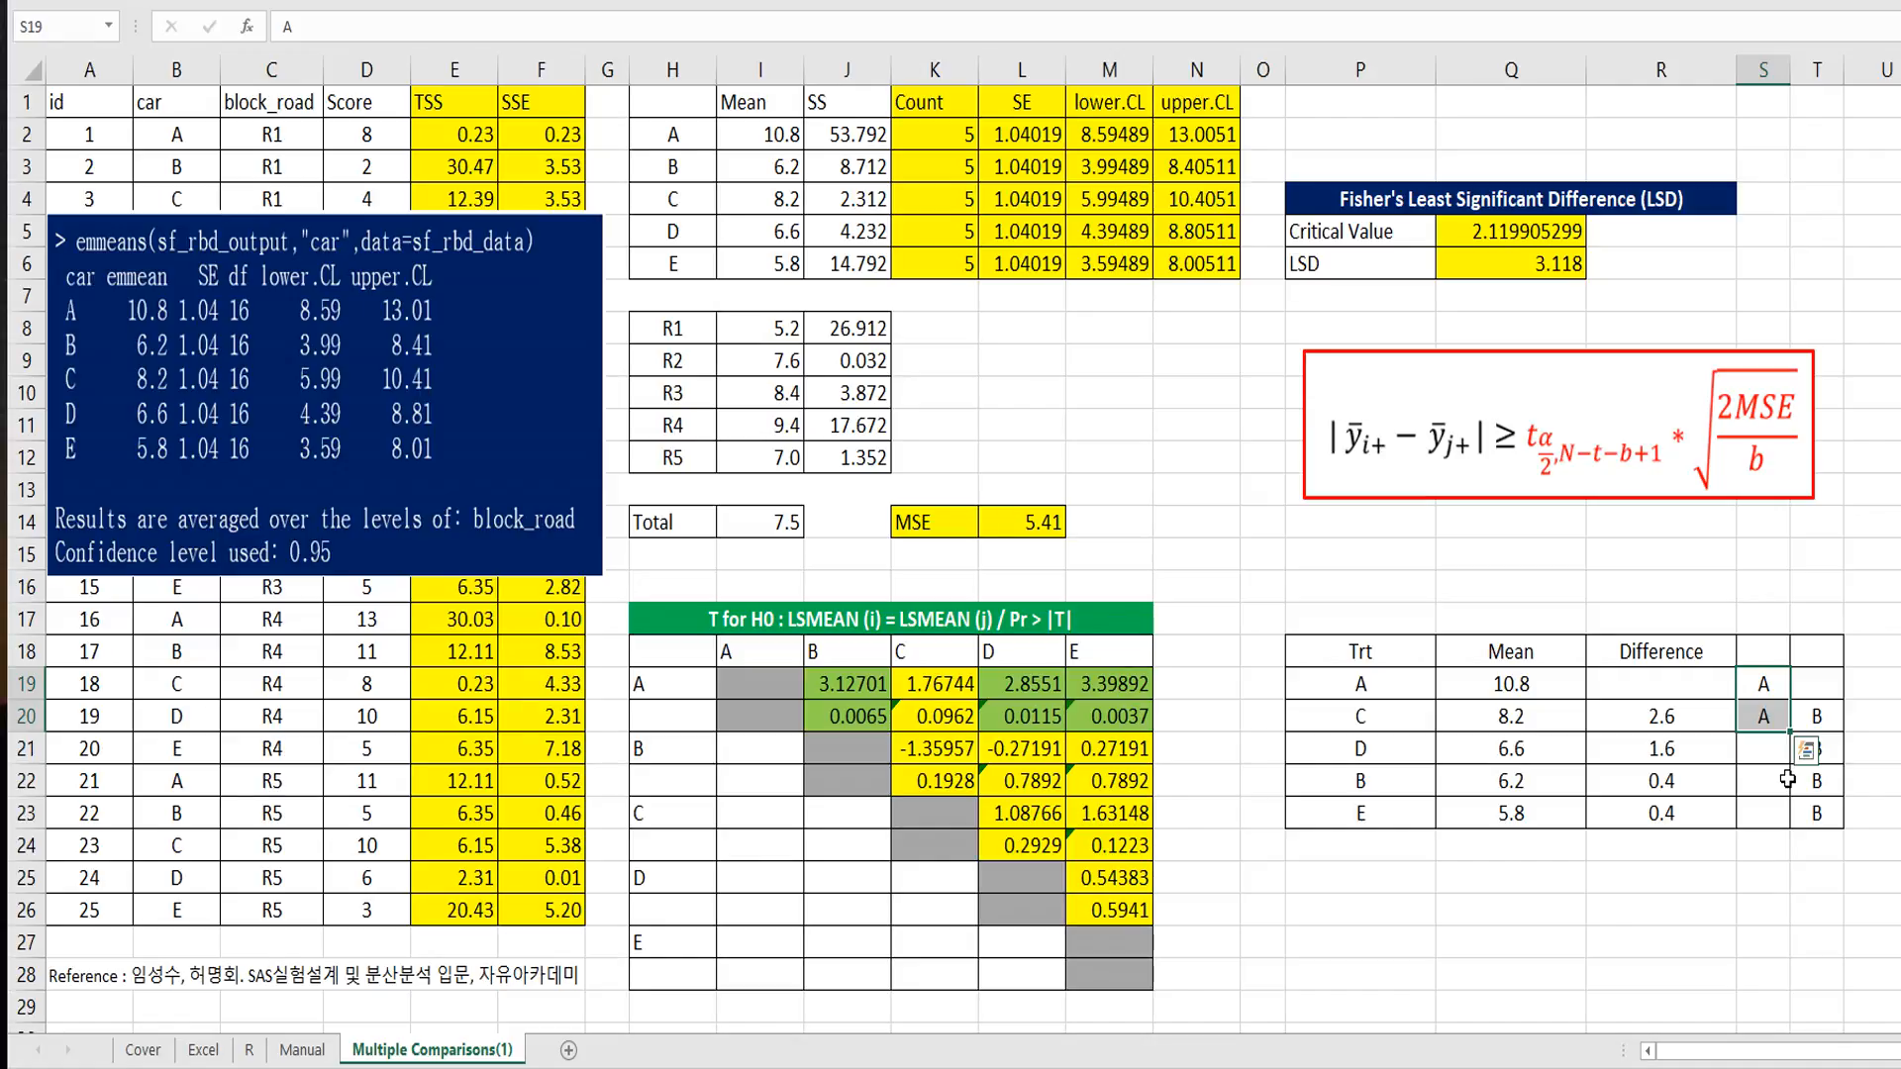
{"action": "left_click_drag", "start_coordinate": [1817, 715], "coordinate": [1818, 750]}
{"action": "key", "text": "ctrl+d"}
{"action": "left_click", "coordinate": [1761, 891]}
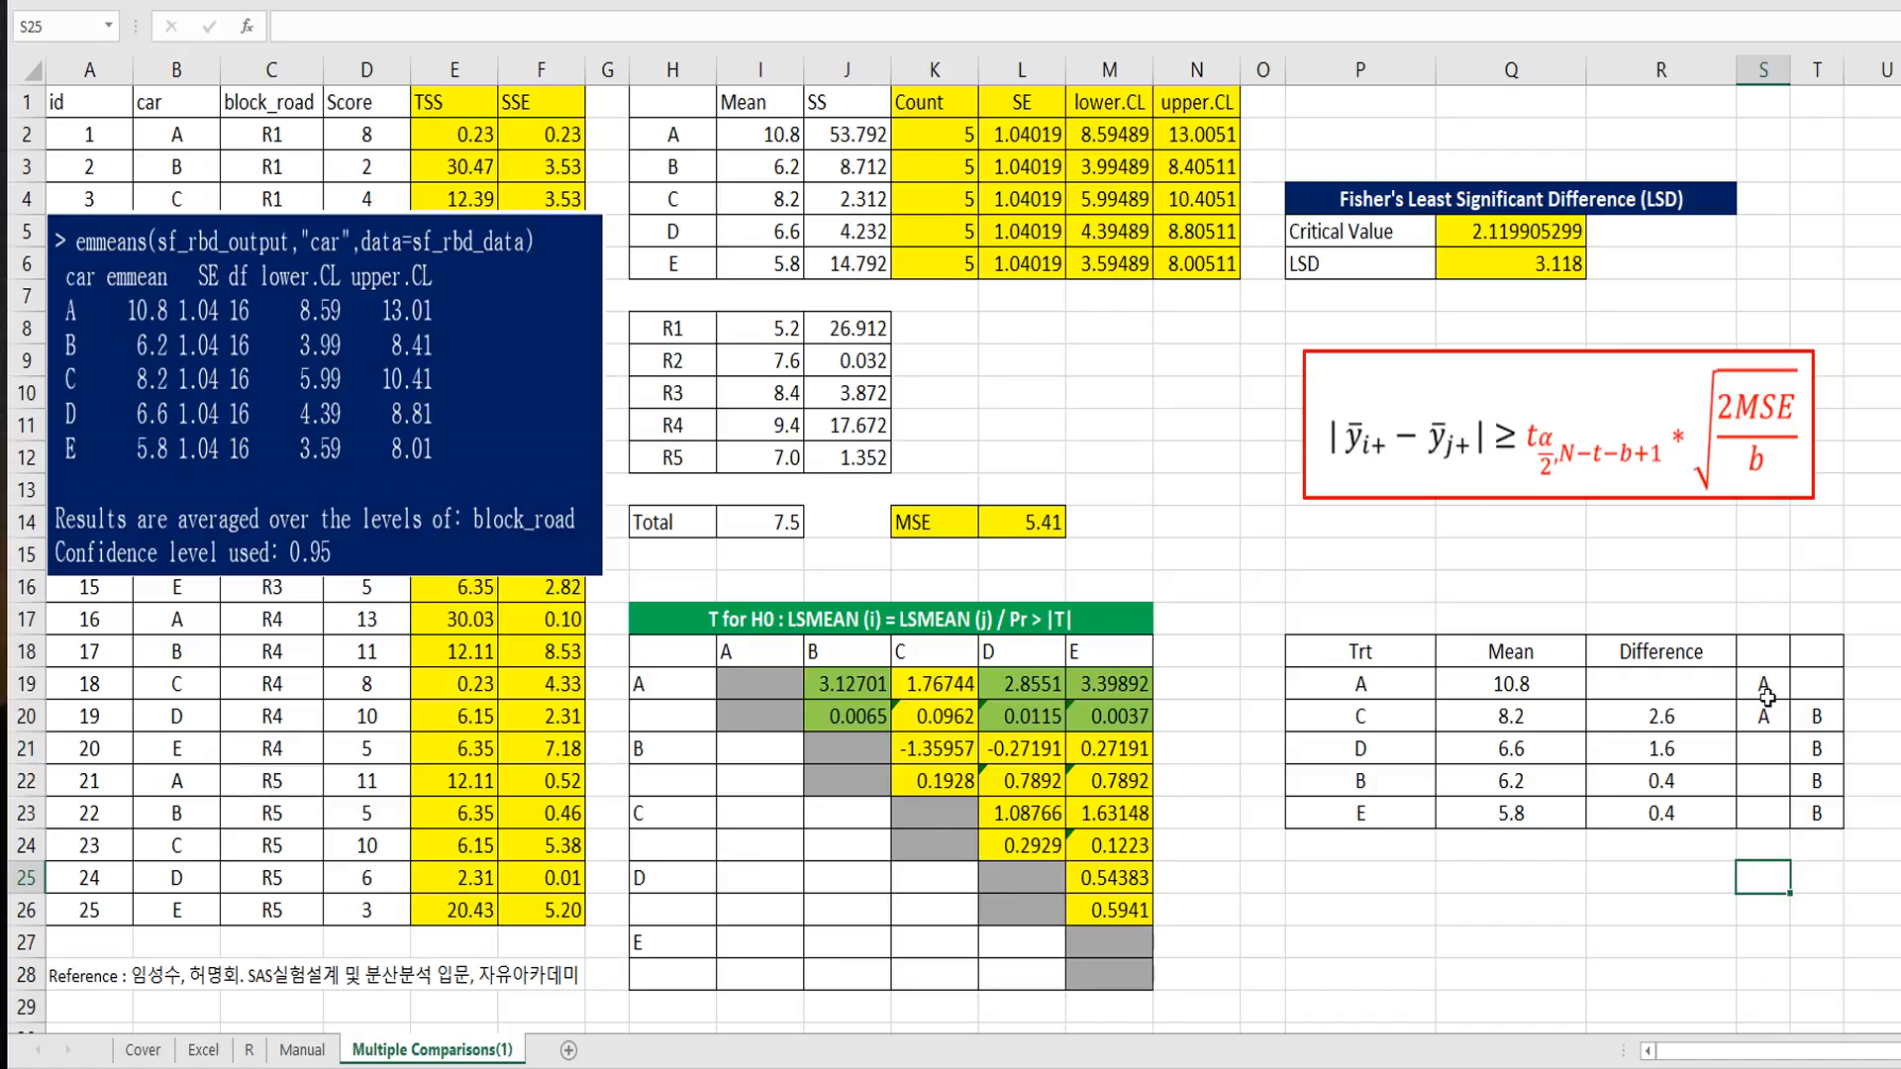
{"action": "left_click", "coordinate": [1812, 749]}
{"action": "left_click", "coordinate": [1762, 685]}
{"action": "left_click", "coordinate": [1813, 781]}
{"action": "left_click", "coordinate": [1766, 682]}
{"action": "left_click", "coordinate": [1837, 807]}
Step: Bring the LSD.test output picture onto the sheet over the tables in columns H to N and deselect it
{"action": "left_click_drag", "start_coordinate": [1896, 733], "coordinate": [734, 514]}
{"action": "left_click_drag", "start_coordinate": [1149, 881], "coordinate": [1221, 985]}
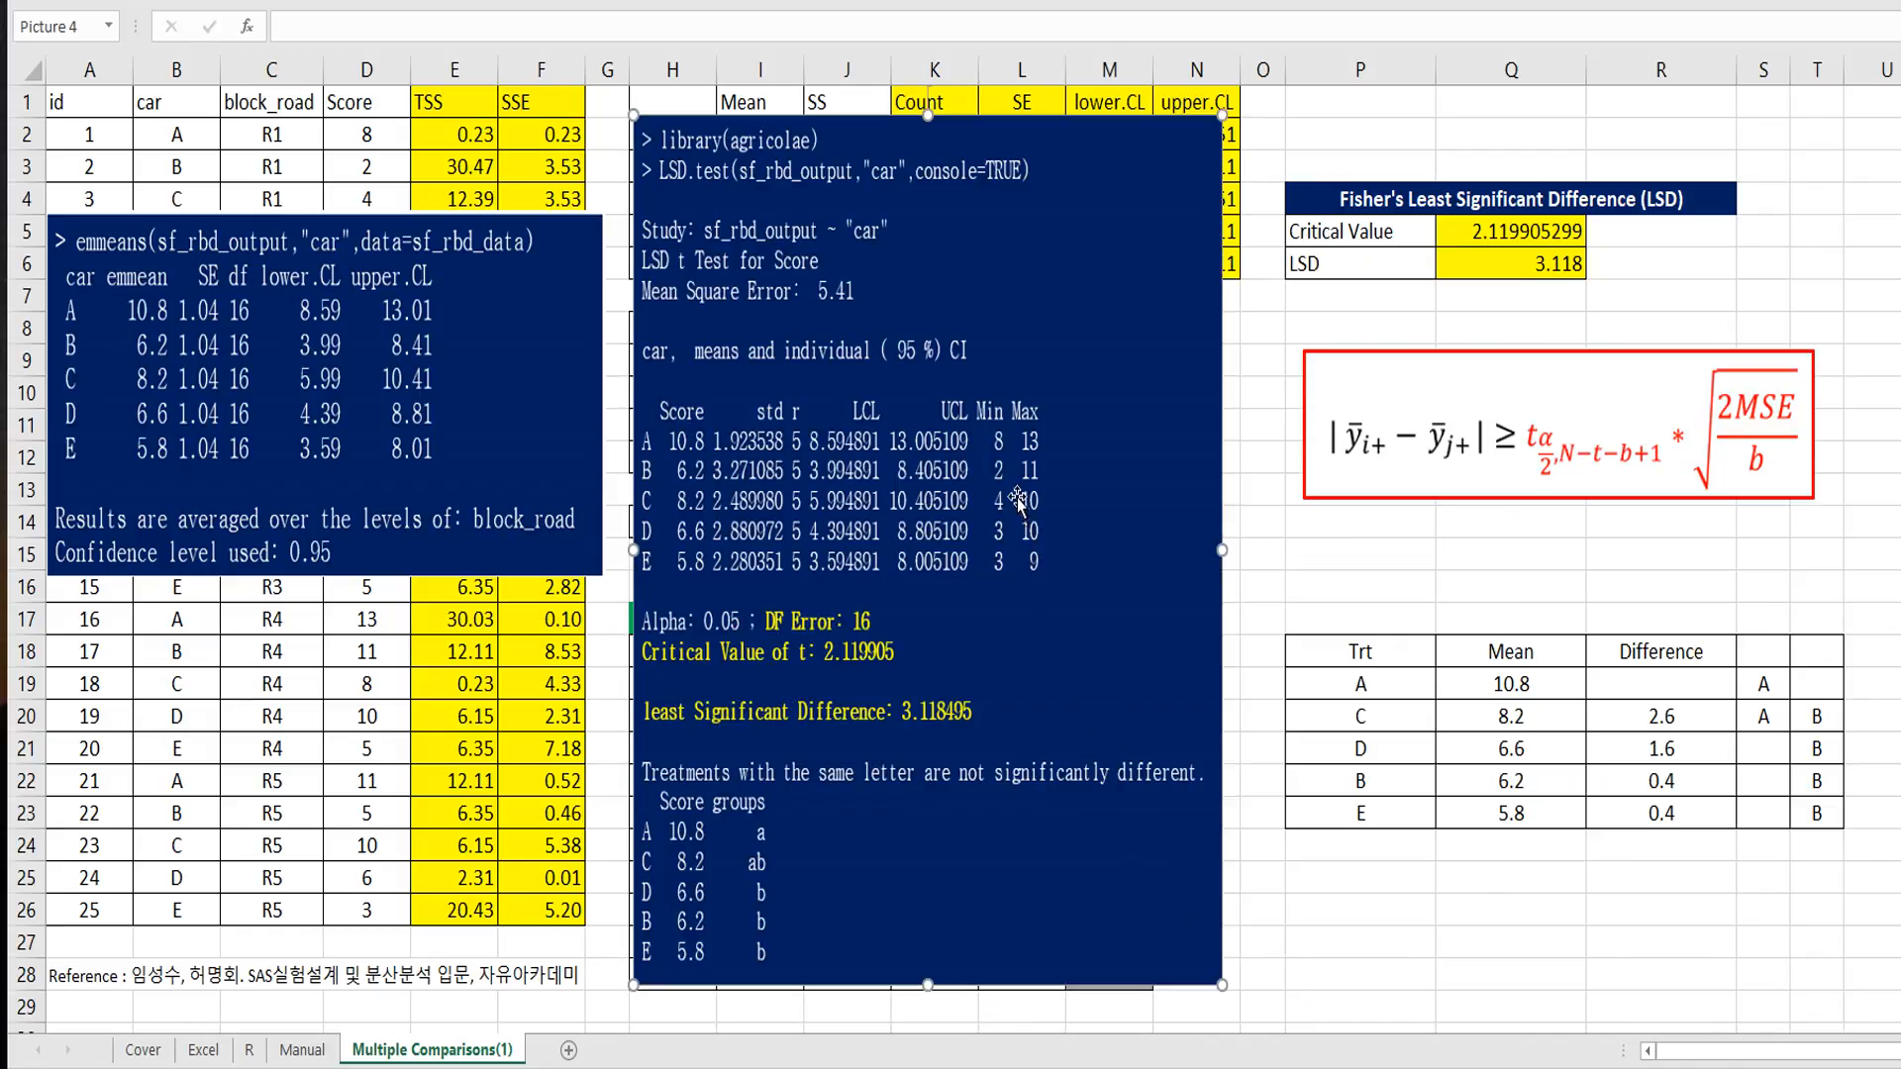
{"action": "left_click", "coordinate": [1310, 563]}
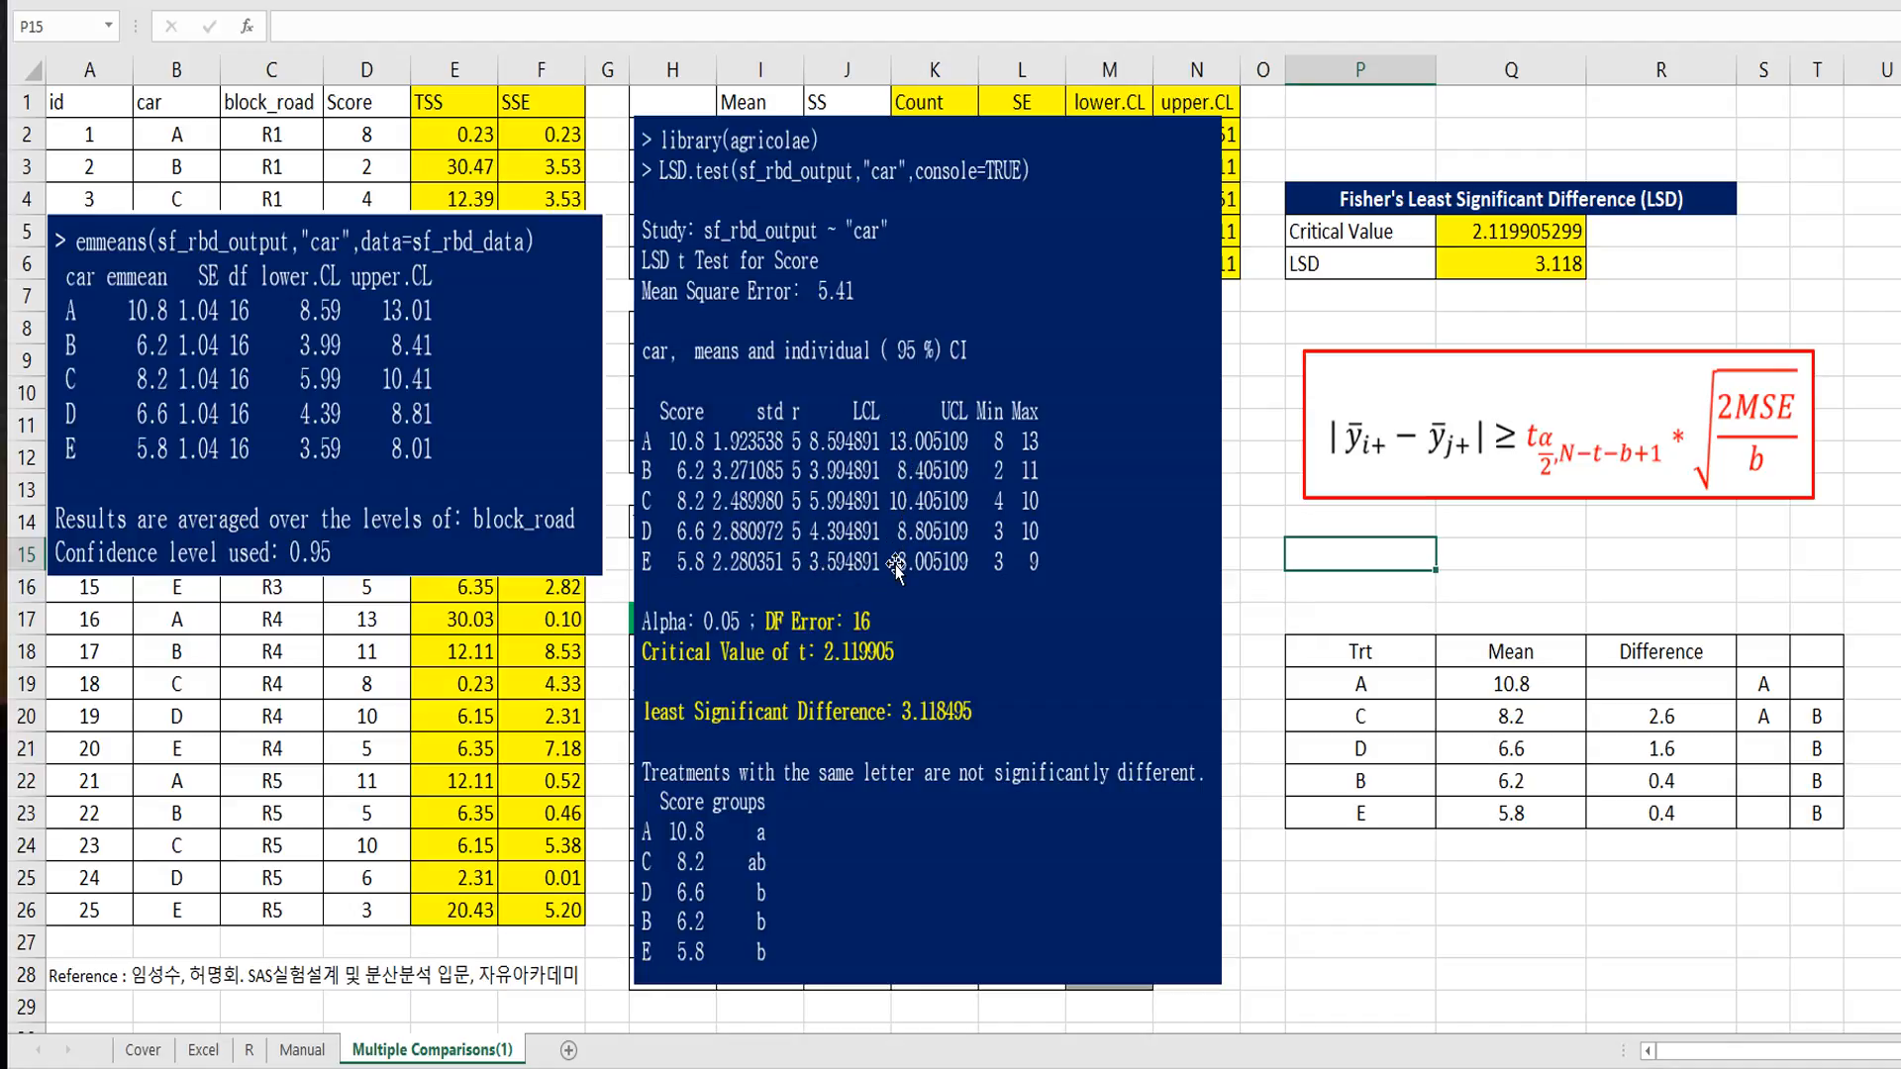
Step: Compare the LSD.test output with the confidence limits in M2:N6 and the critical value in Q5, moving the picture to uncover each
{"action": "left_click_drag", "start_coordinate": [891, 288], "coordinate": [1503, 266]}
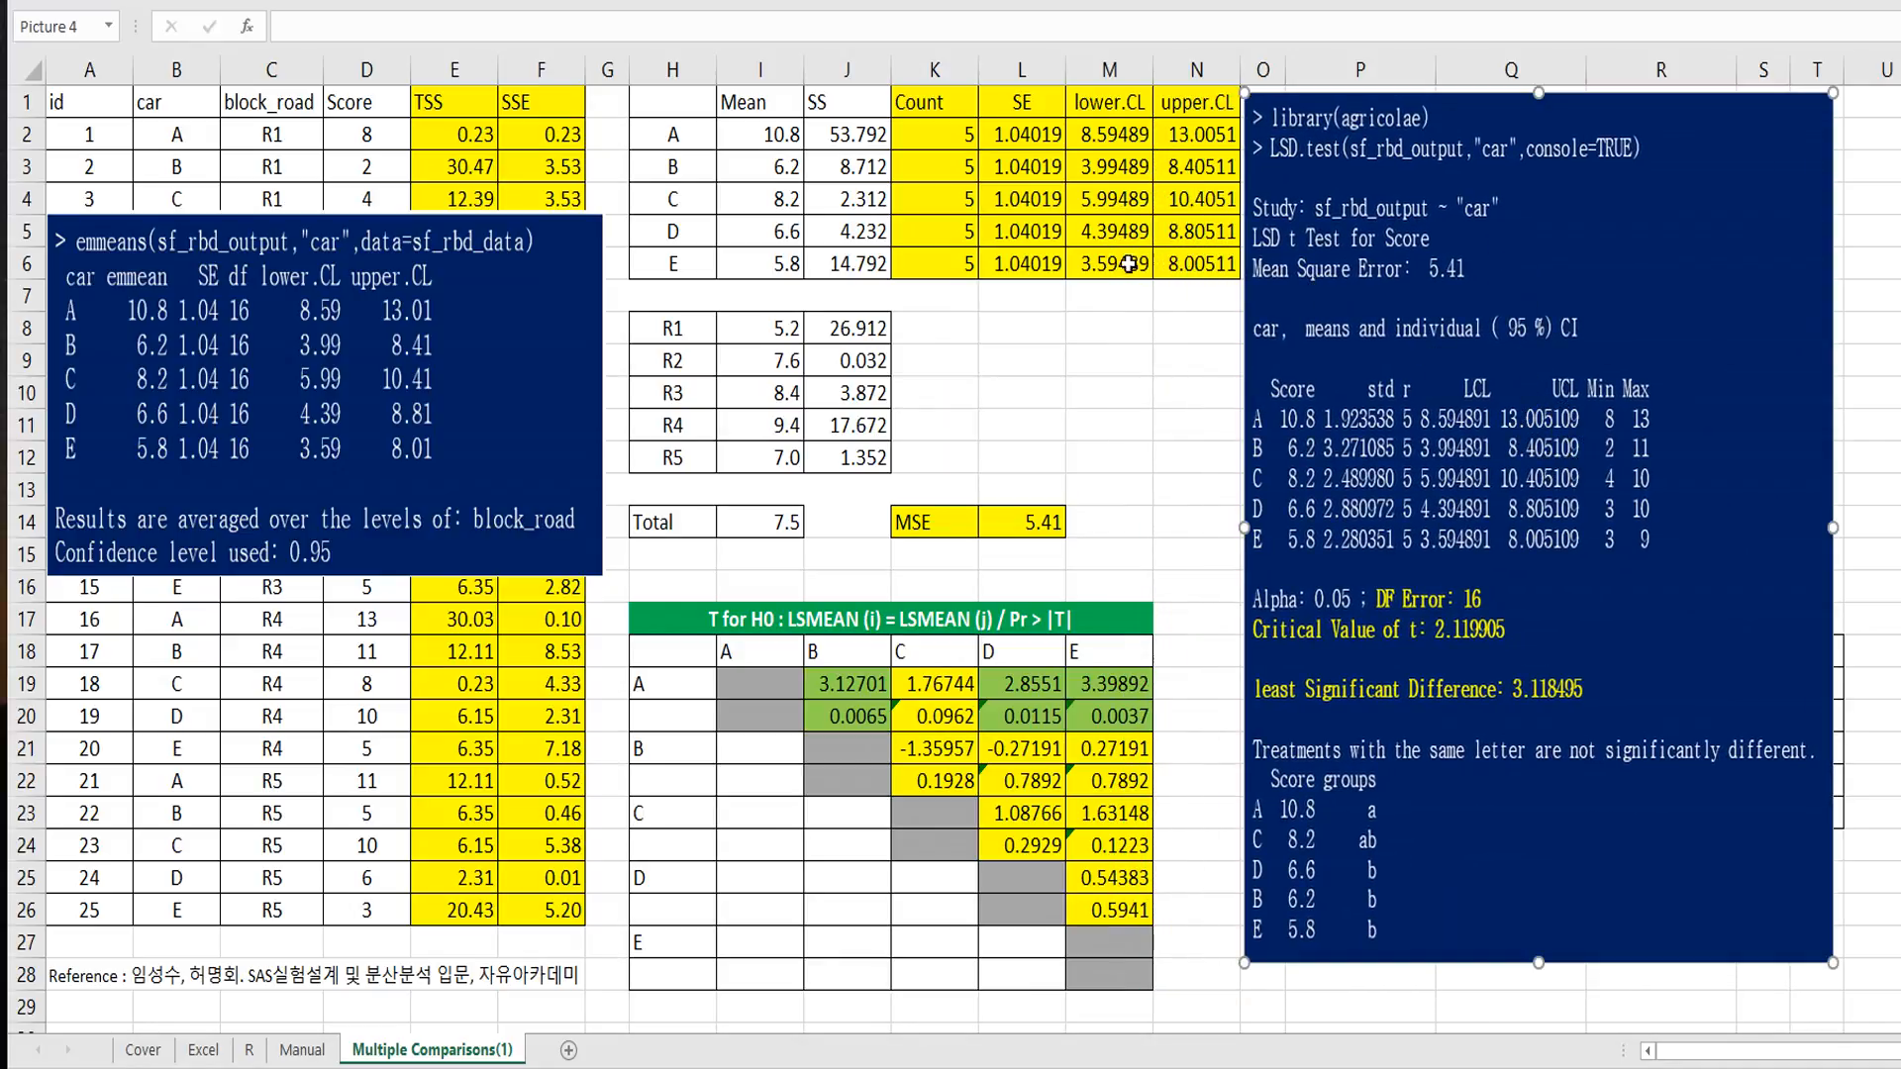
{"action": "left_click_drag", "start_coordinate": [1448, 385], "coordinate": [889, 395]}
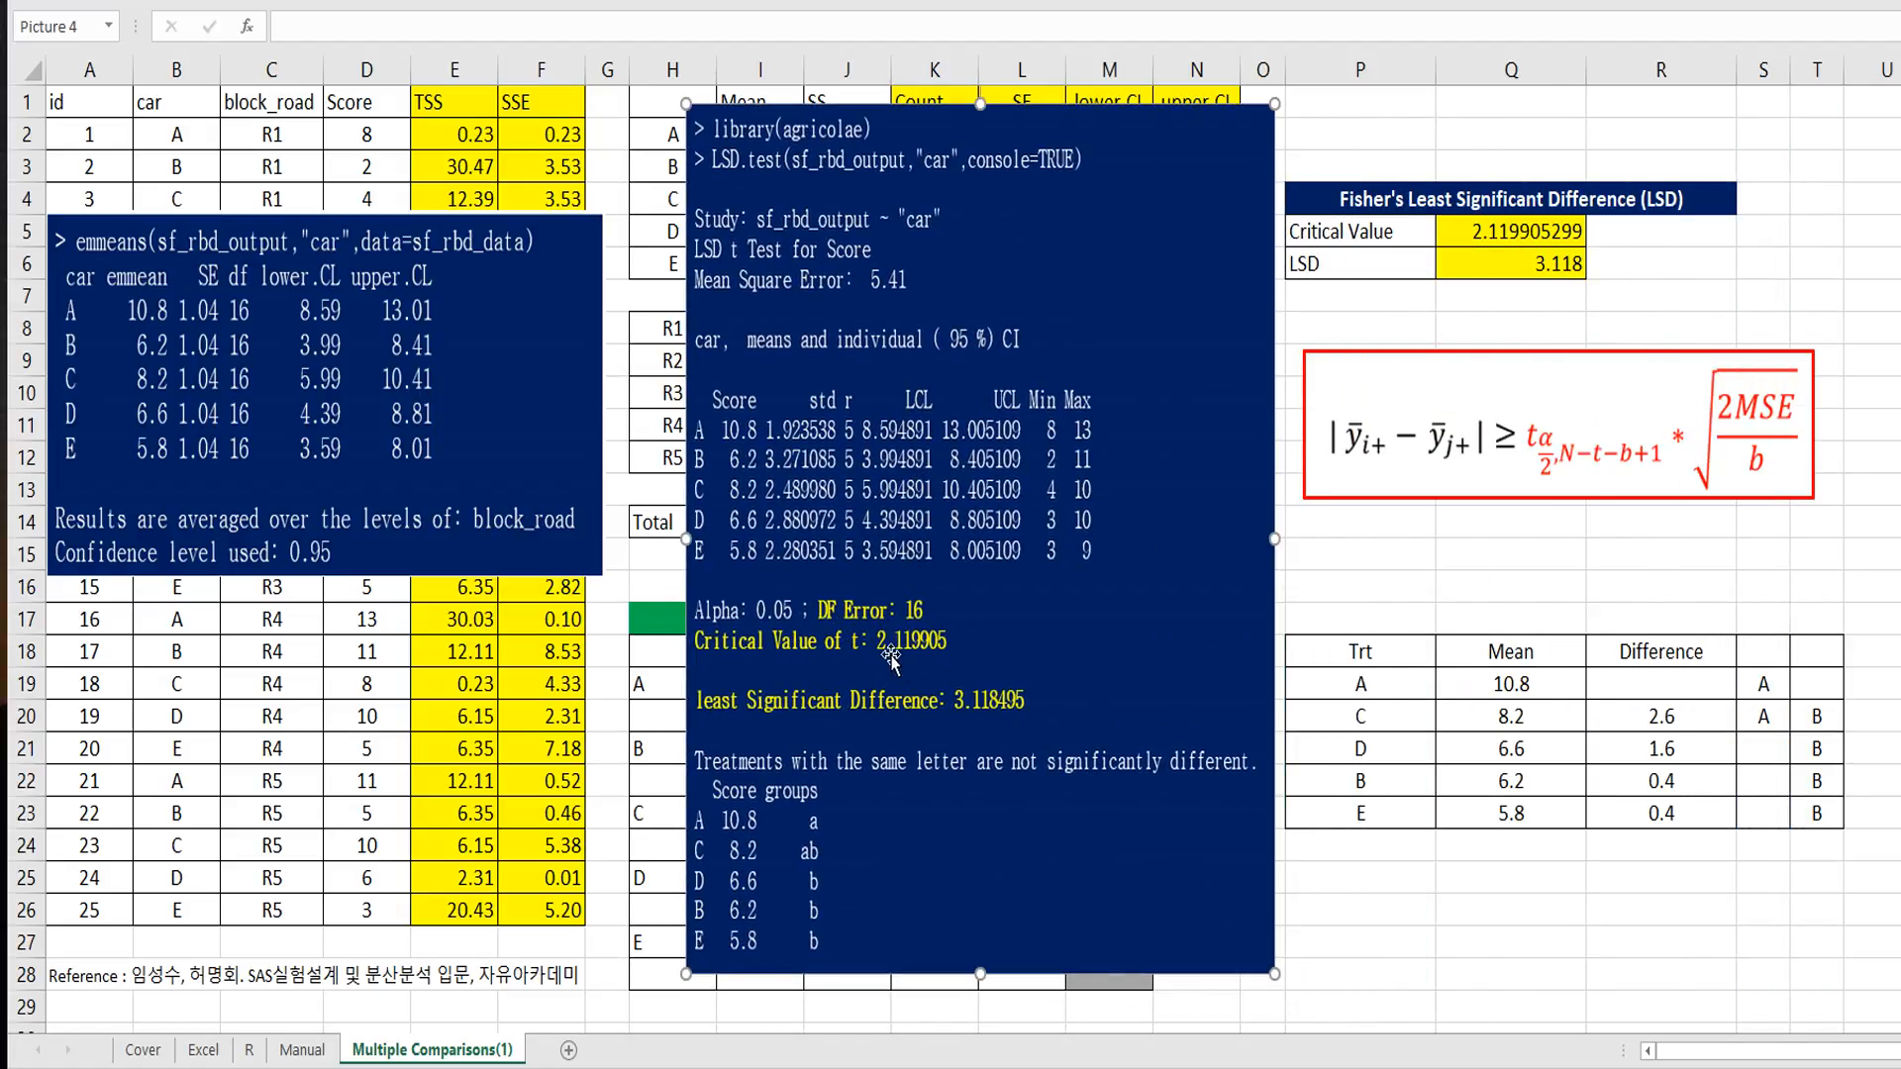
{"action": "left_click", "coordinate": [1490, 238]}
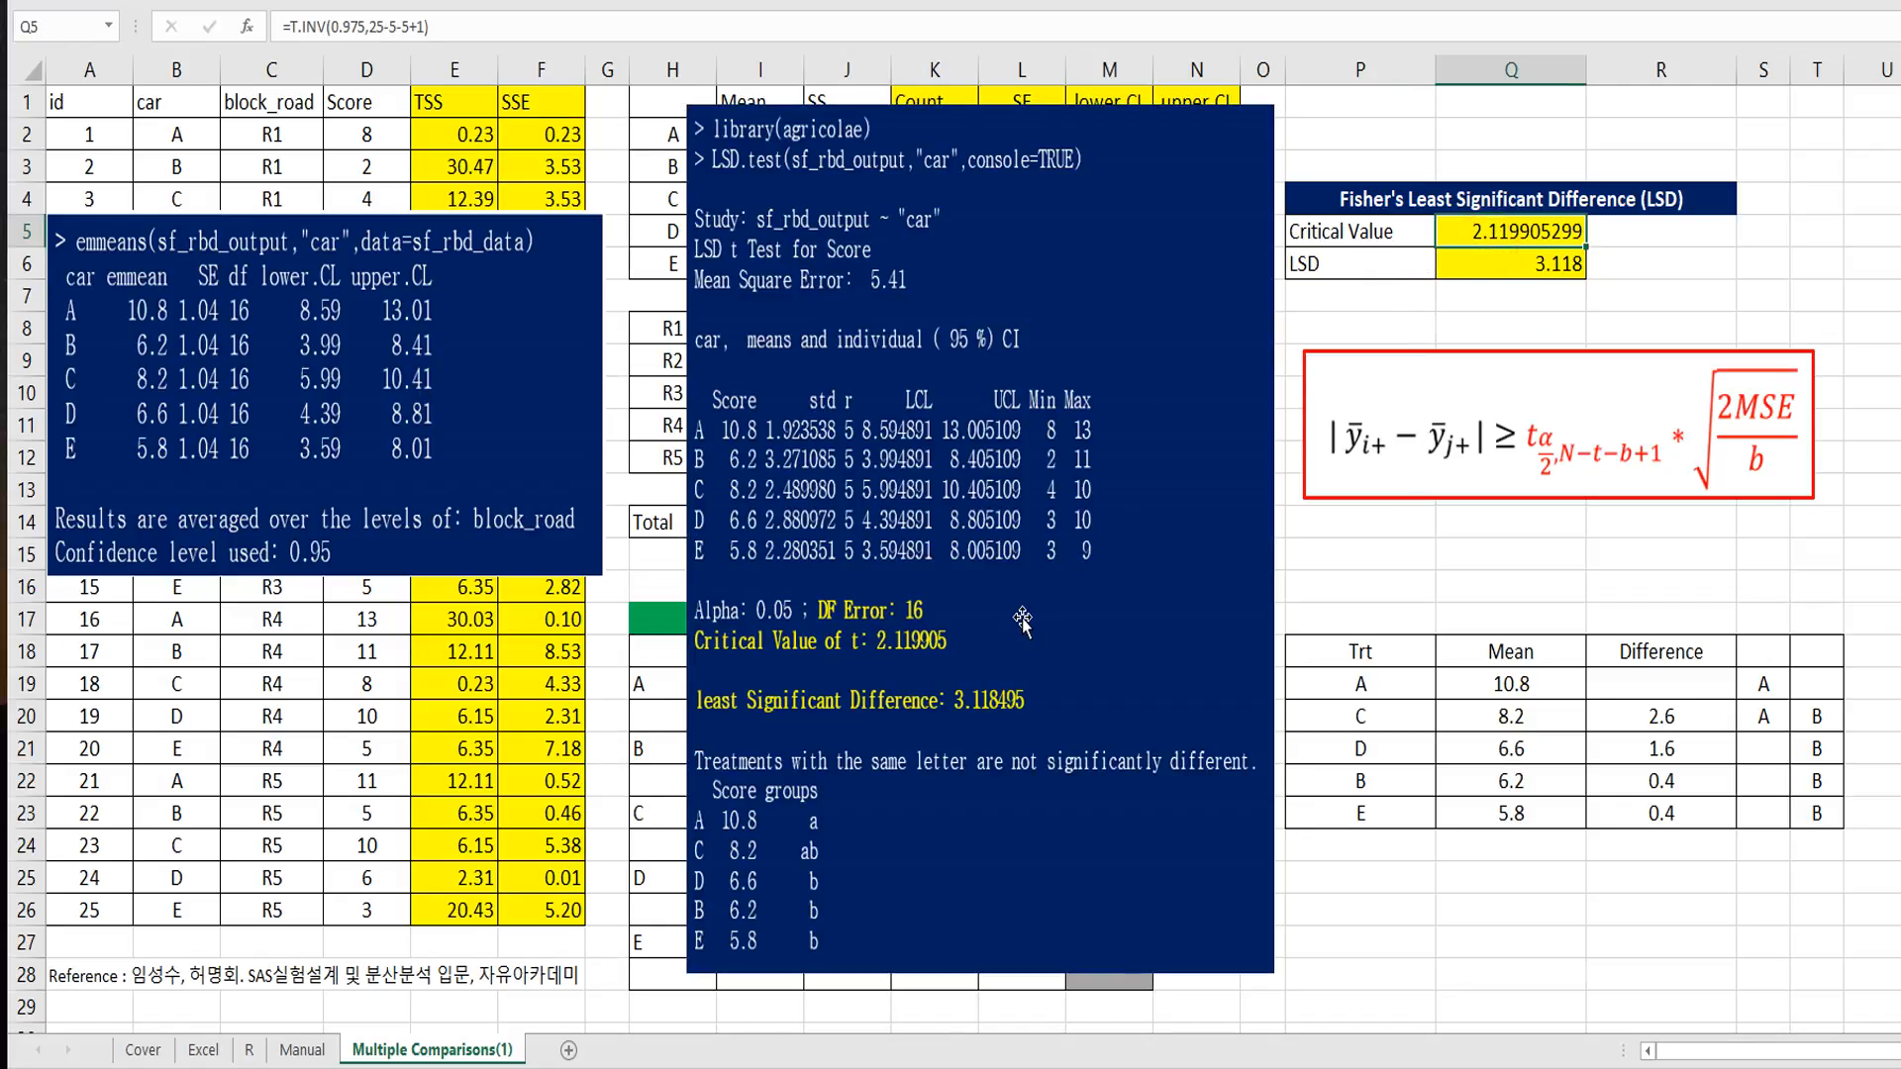